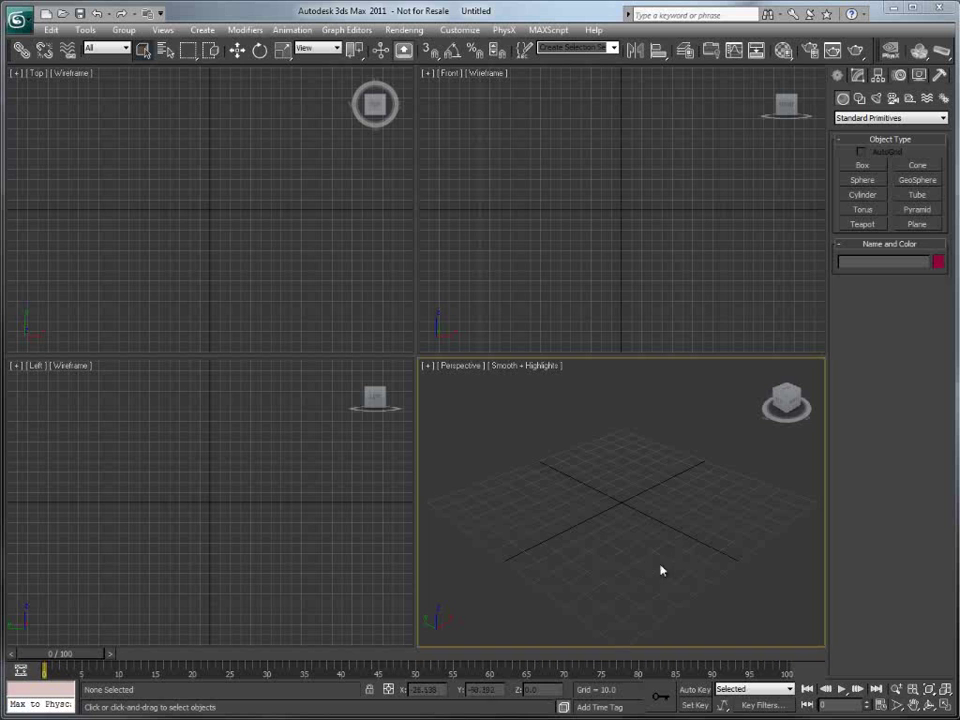
# - Create a CATParent helper with the Base Human preset in the maximized perspective view, at a CATUnits ratio of about 0.318
pyautogui.hotkey('alt', 'w')
pyautogui.keyDown('alt'); pyautogui.moveTo(446, 437); pyautogui.dragTo(471, 420, button='middle'); pyautogui.keyUp('alt')
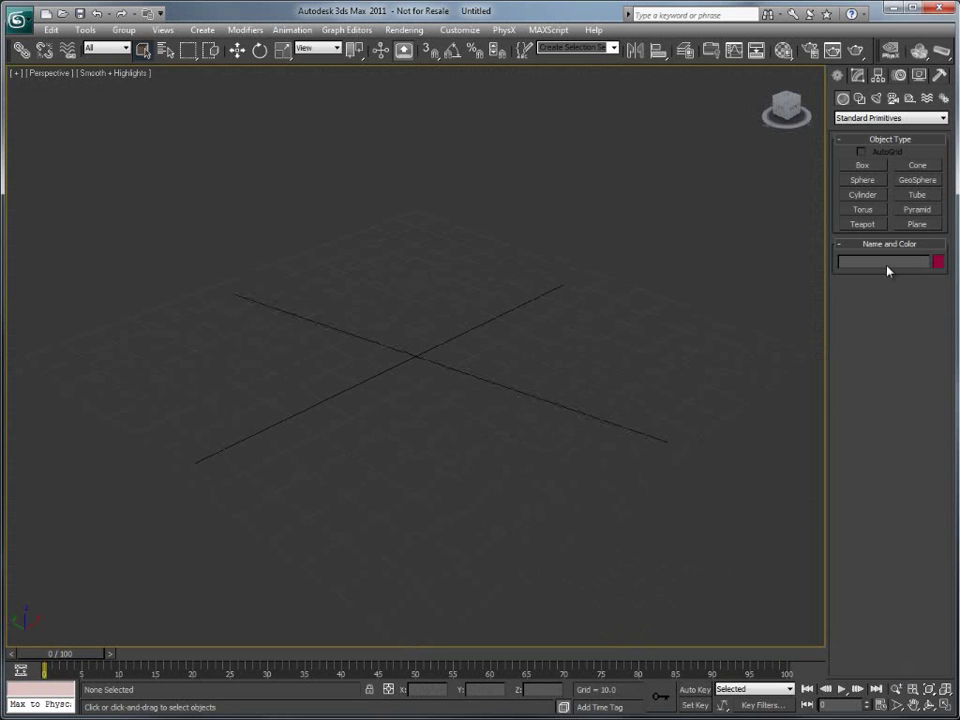
pyautogui.click(910, 98)
pyautogui.click(879, 118)
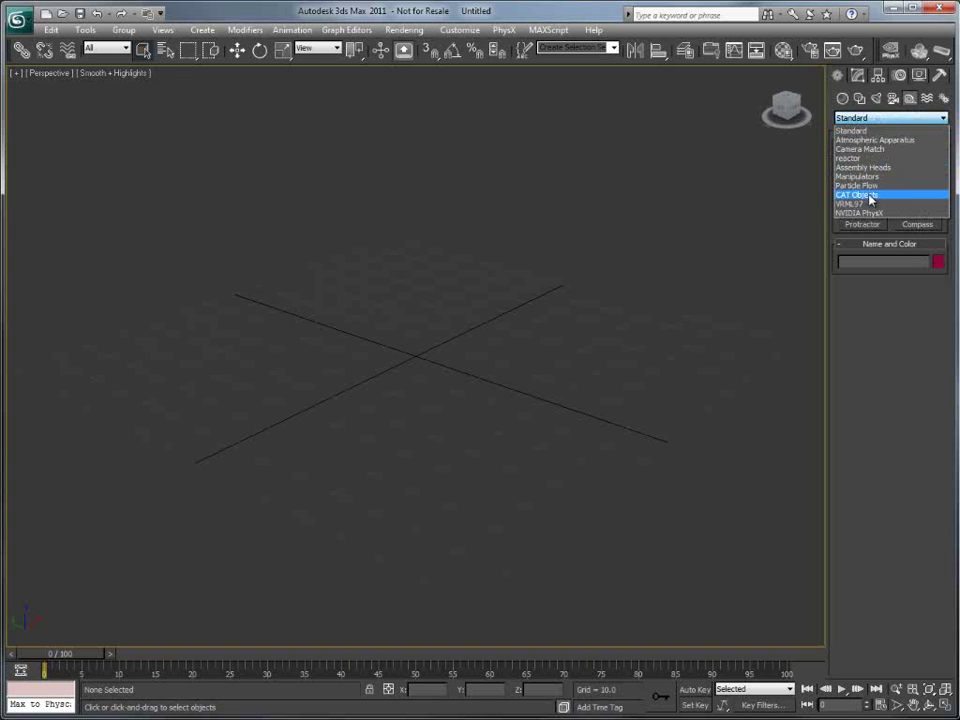
pyautogui.click(868, 191)
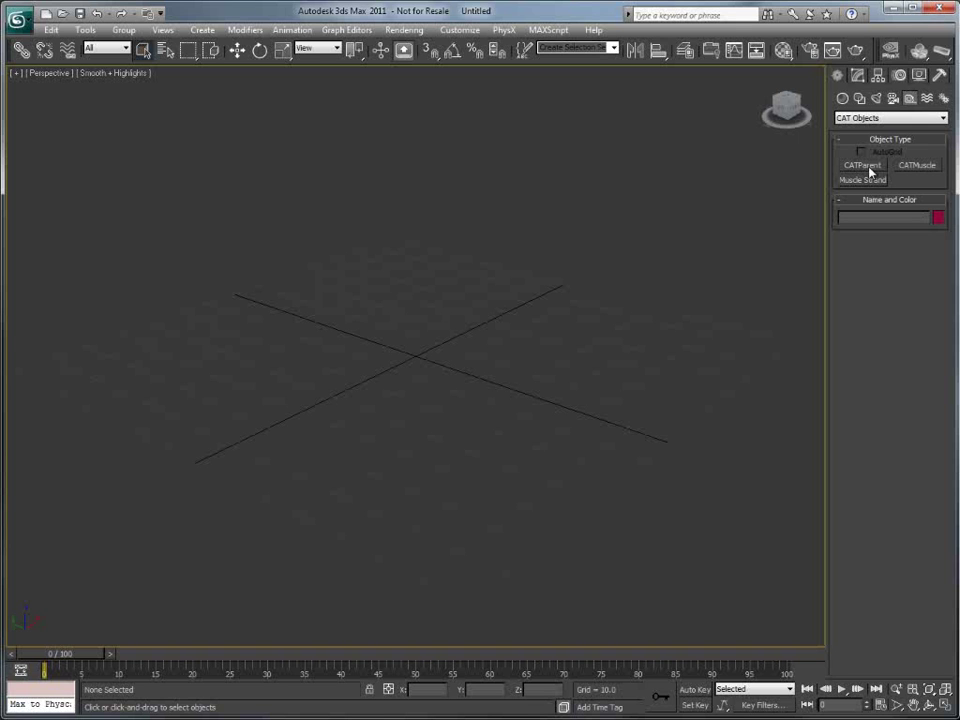
pyautogui.click(864, 166)
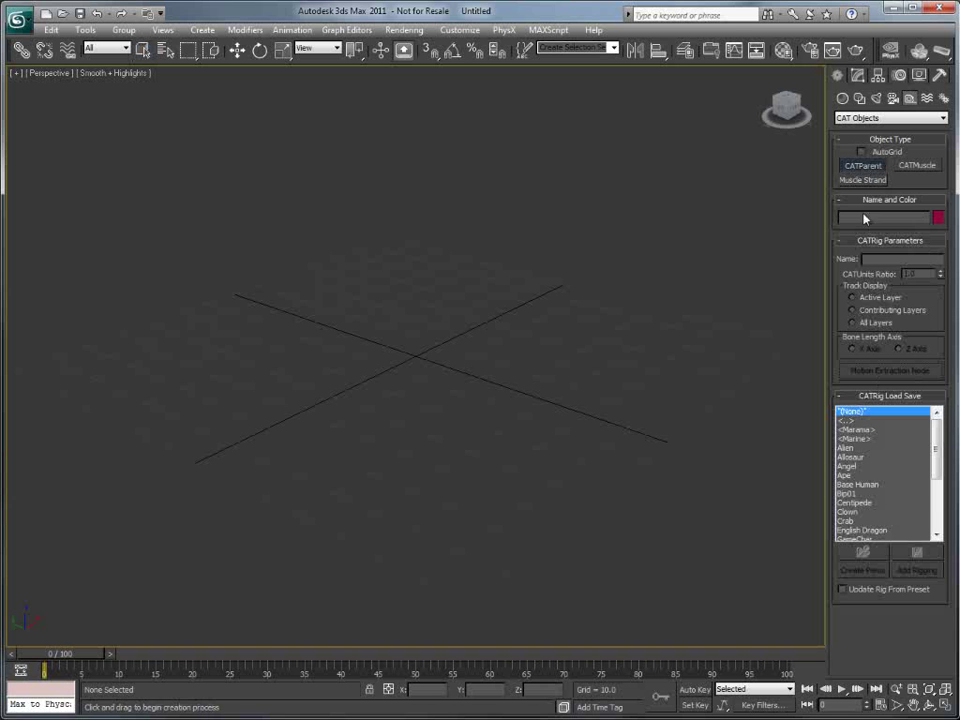
pyautogui.click(856, 484)
pyautogui.moveTo(366, 372); pyautogui.dragTo(381, 281)
pyautogui.moveTo(381, 281); pyautogui.dragTo(343, 370, button='middle')
pyautogui.moveTo(343, 370); pyautogui.dragTo(424, 444, button='middle')
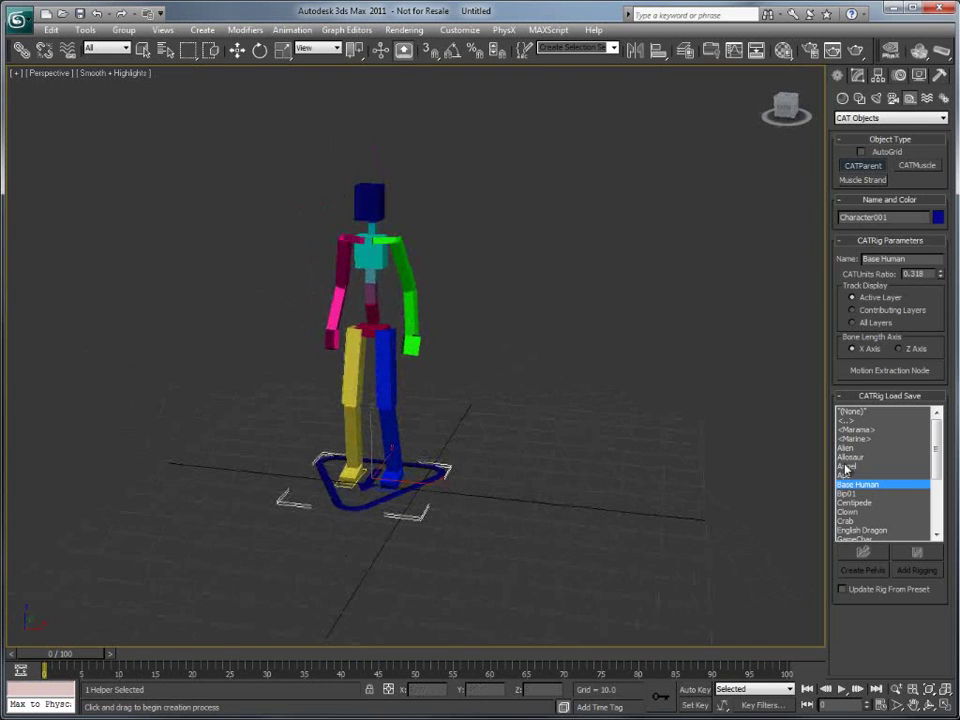
# - Place an empty CATParent with no preset beside the Base Human rig, at a CATUnits ratio of about 0.204
pyautogui.scroll(3, 512, 450)
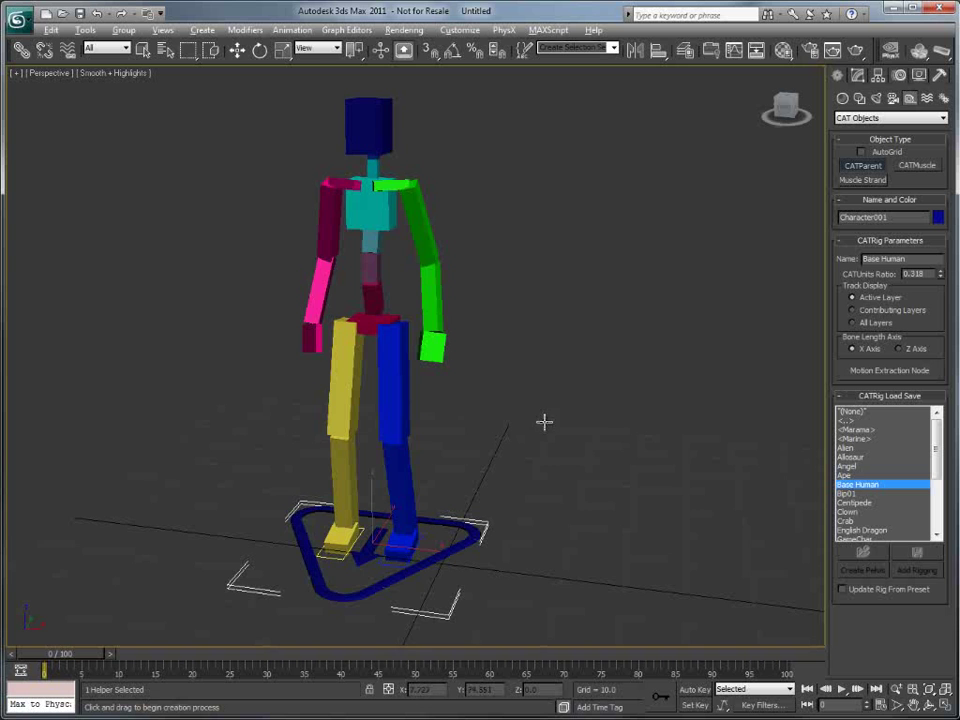
pyautogui.scroll(-2, 543, 436)
pyautogui.moveTo(540, 446); pyautogui.dragTo(525, 444, button='middle')
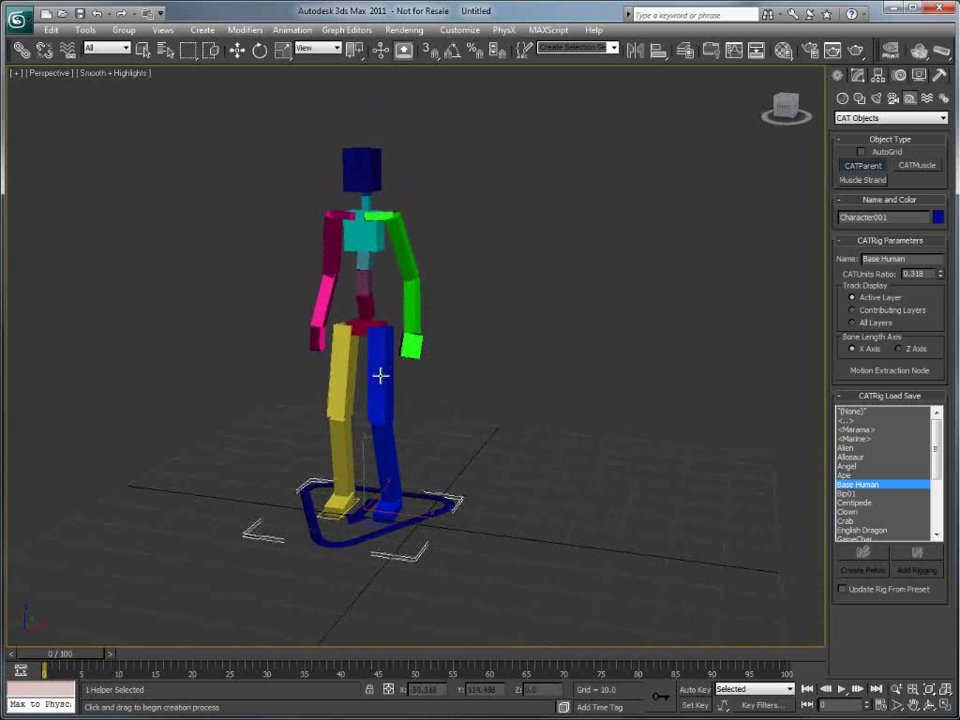
pyautogui.moveTo(532, 490); pyautogui.dragTo(492, 493, button='middle')
pyautogui.click(853, 411)
pyautogui.moveTo(583, 537); pyautogui.dragTo(718, 493)
pyautogui.moveTo(718, 493); pyautogui.dragTo(675, 503, button='middle')
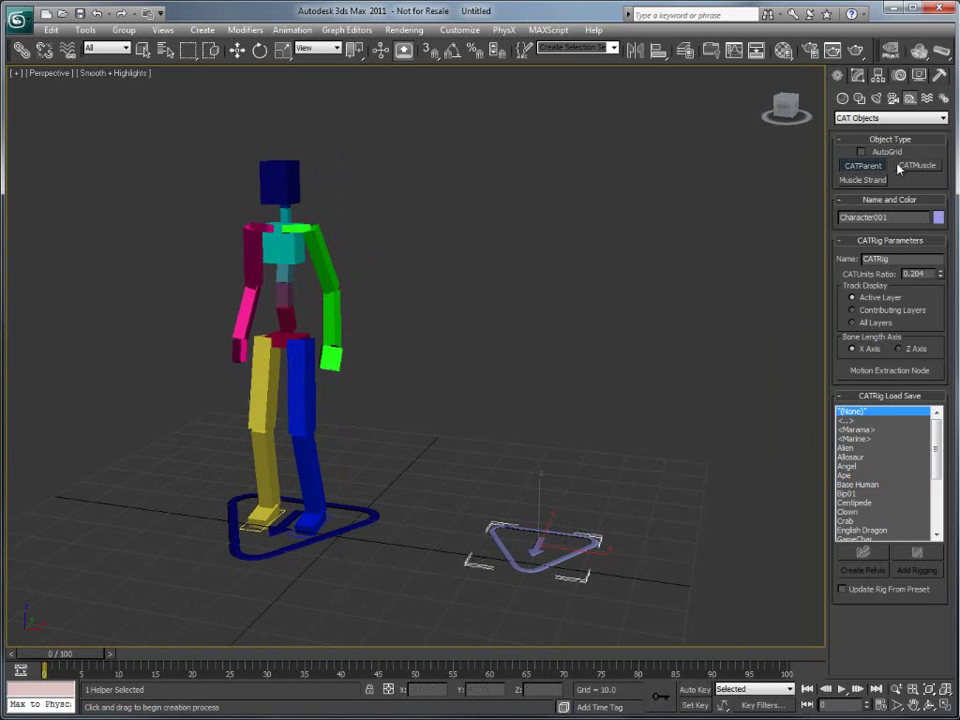
# - Create a pelvis on the empty rig and add two legs to it
pyautogui.click(857, 76)
pyautogui.click(861, 587)
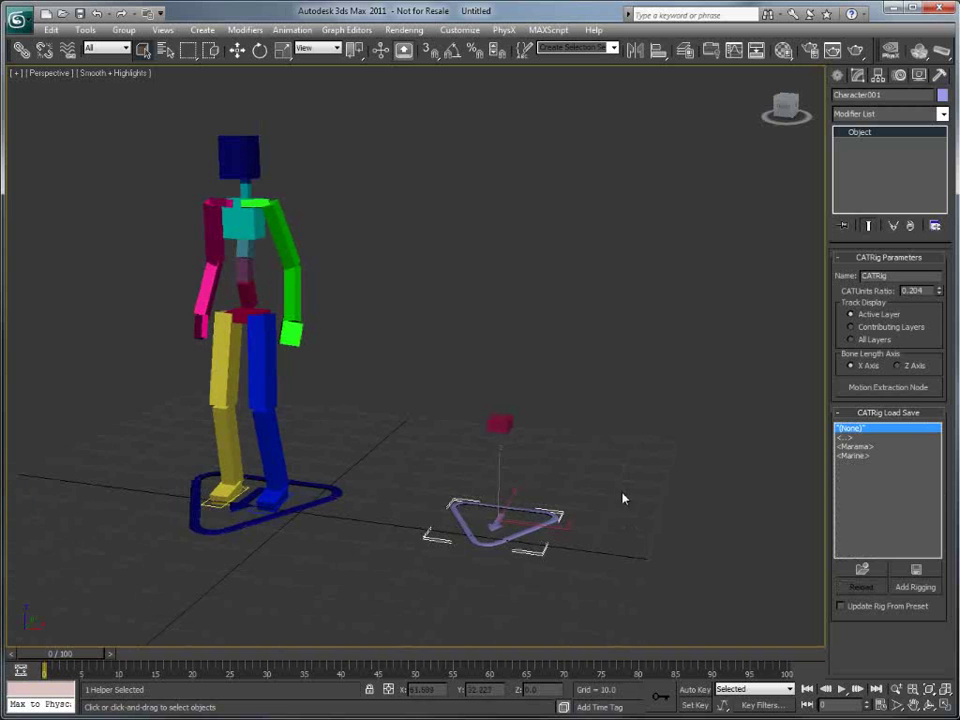
pyautogui.click(500, 425)
pyautogui.keyDown('alt'); pyautogui.moveTo(607, 493); pyautogui.dragTo(690, 482, button='middle'); pyautogui.keyUp('alt')
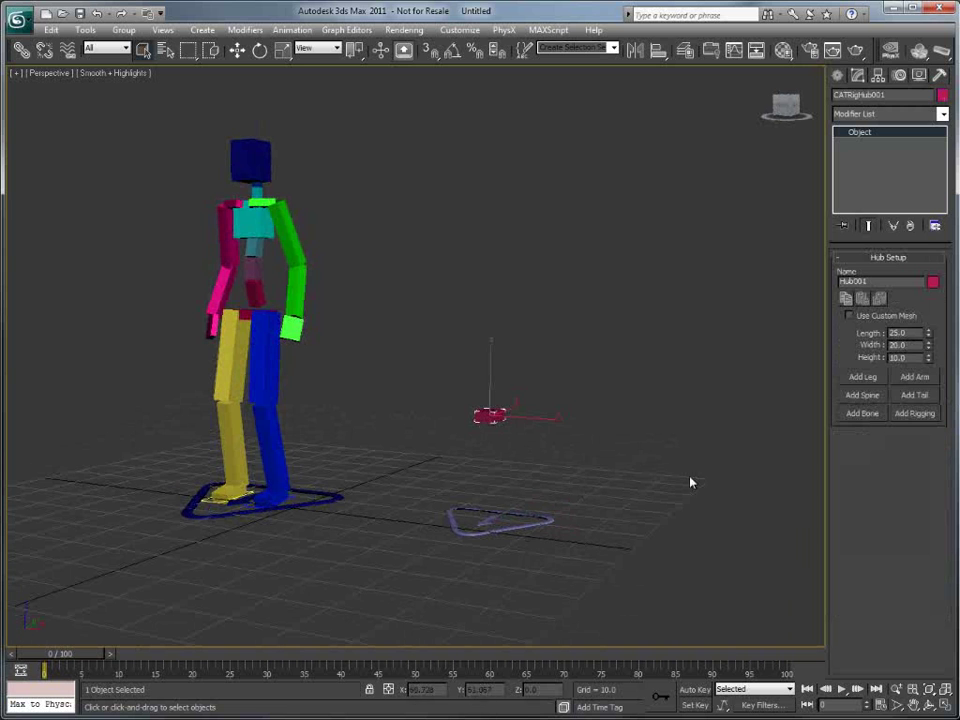
pyautogui.click(864, 384)
pyautogui.click(864, 384)
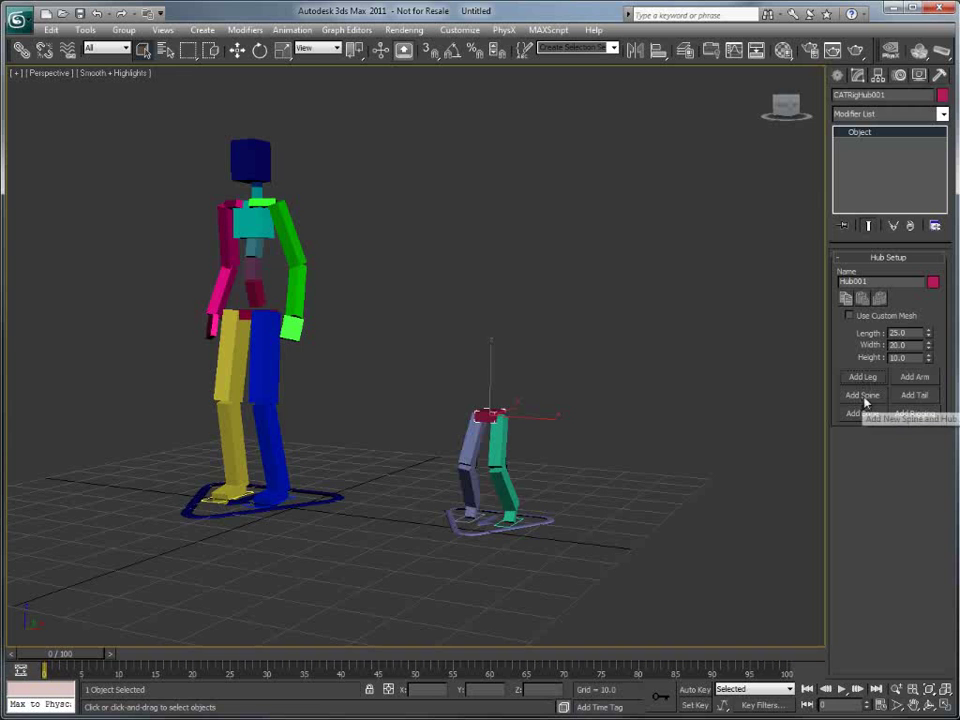
# - Add a spine with a chest hub above the pelvis and attach two arms to that hub
pyautogui.click(862, 395)
pyautogui.click(493, 348)
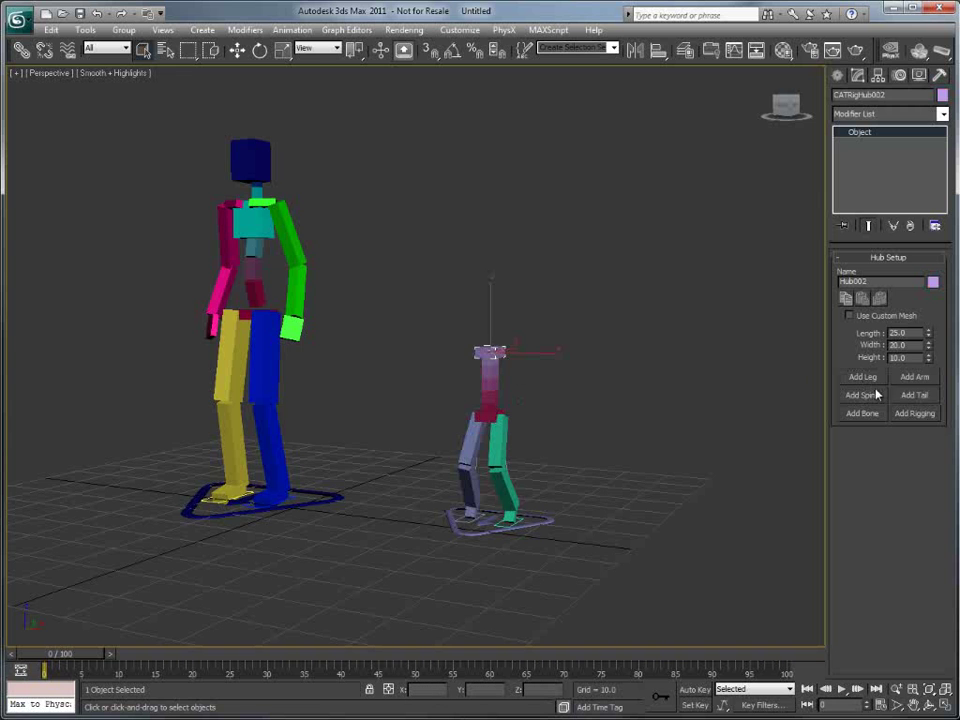
pyautogui.click(915, 377)
pyautogui.click(915, 377)
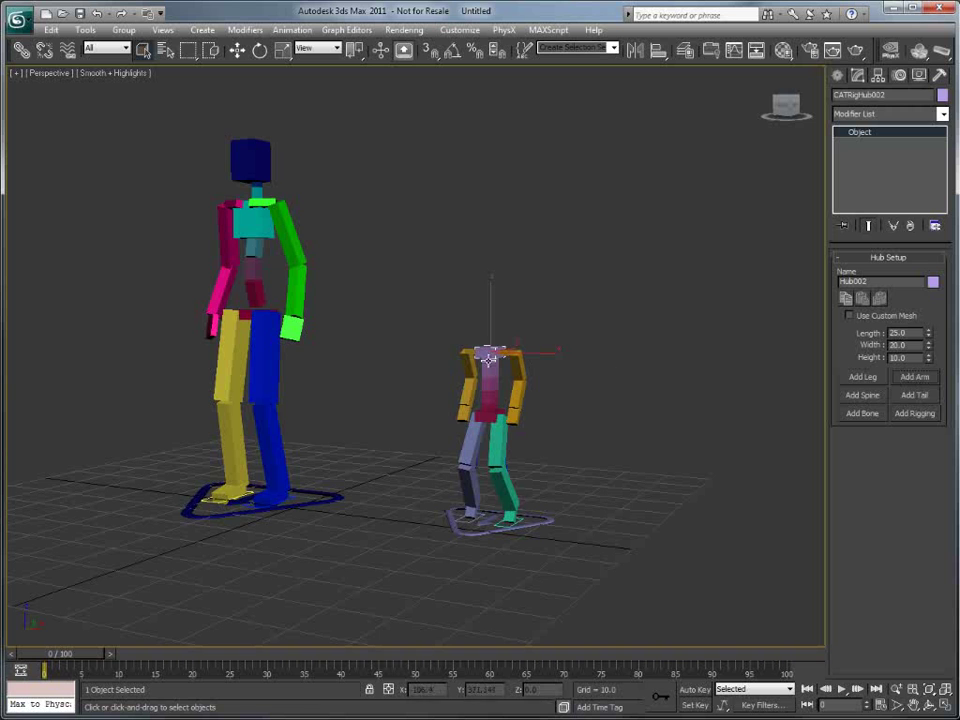
# - Add another spine above the chest hub to form the neck and head
pyautogui.click(864, 398)
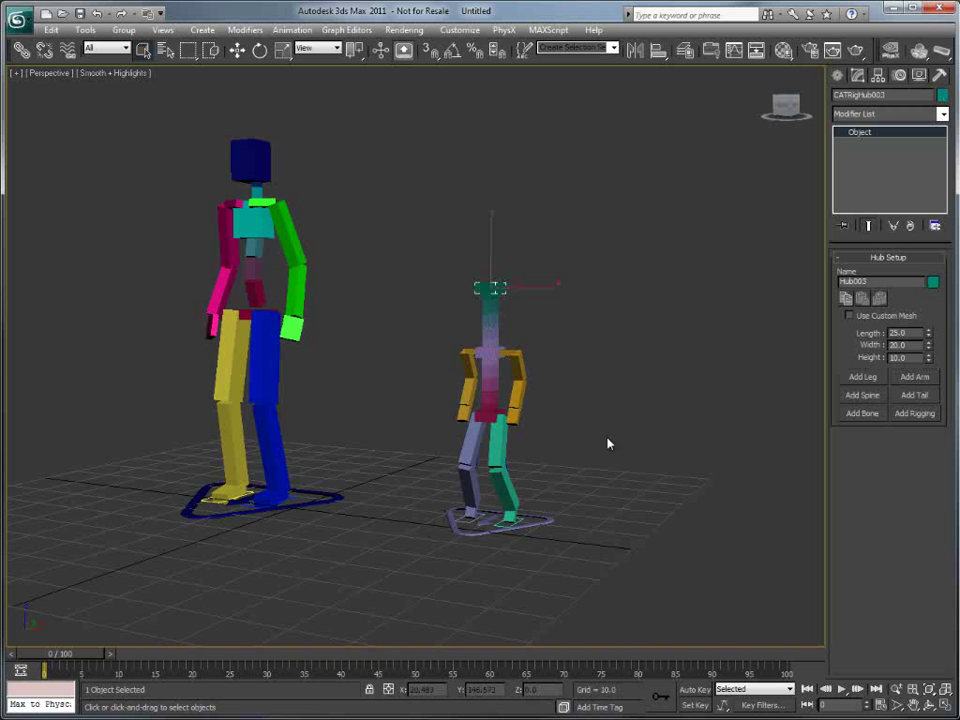
pyautogui.scroll(4, 565, 470)
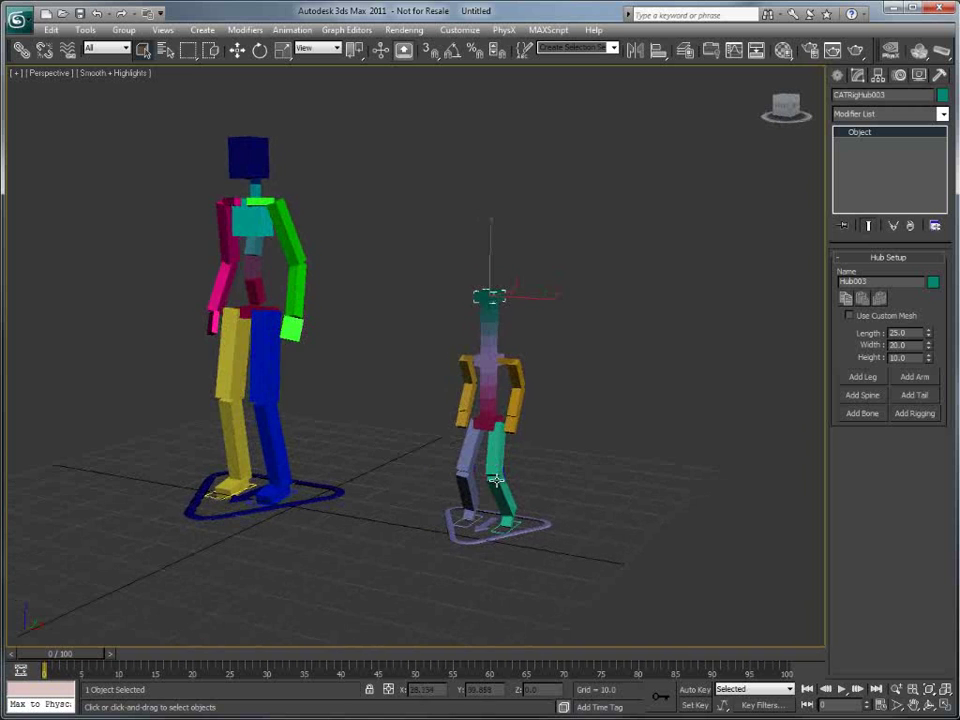
pyautogui.keyDown('alt'); pyautogui.moveTo(494, 453); pyautogui.dragTo(493, 457, button='middle'); pyautogui.keyUp('alt')
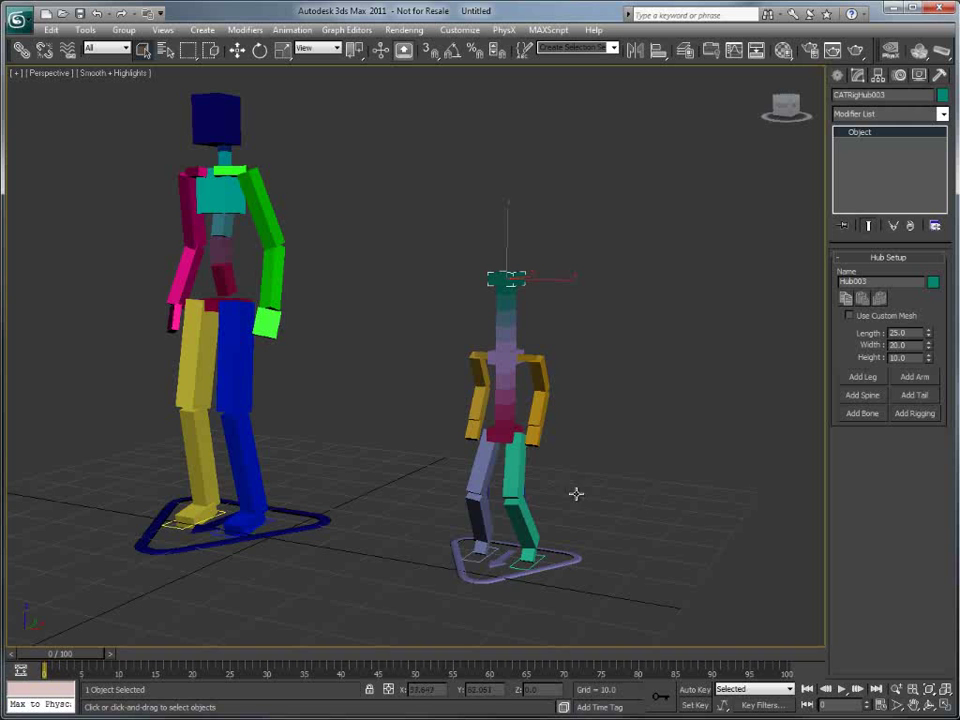
# - Examine how the Base Human rig's parent, pelvis, head, arm, leg and foot bones are named
pyautogui.rightClick(276, 544)
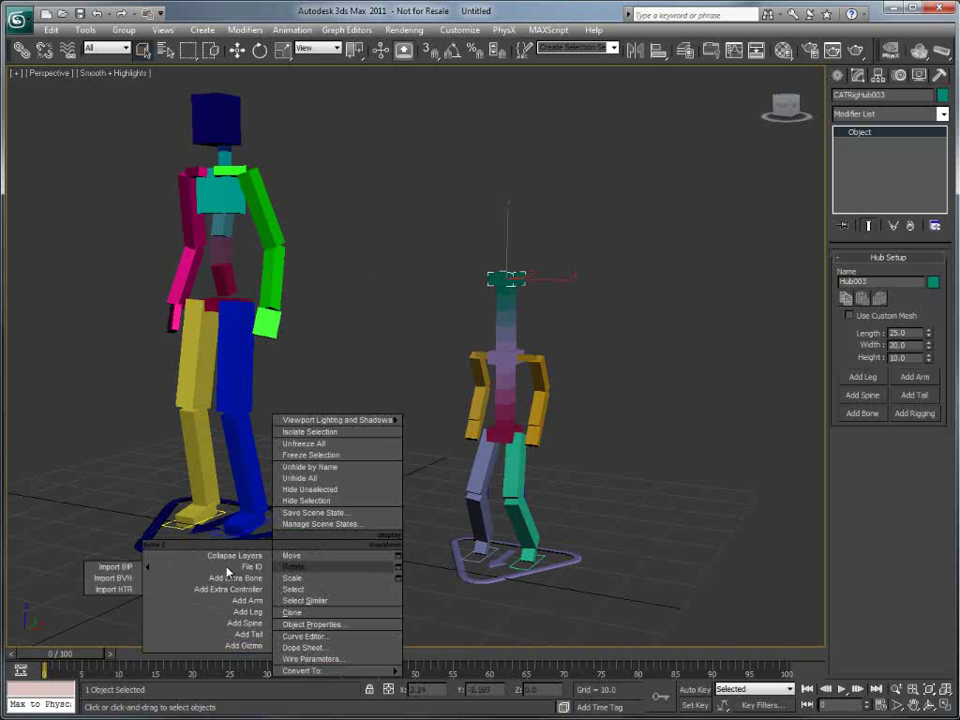
pyautogui.click(274, 417)
pyautogui.click(264, 535)
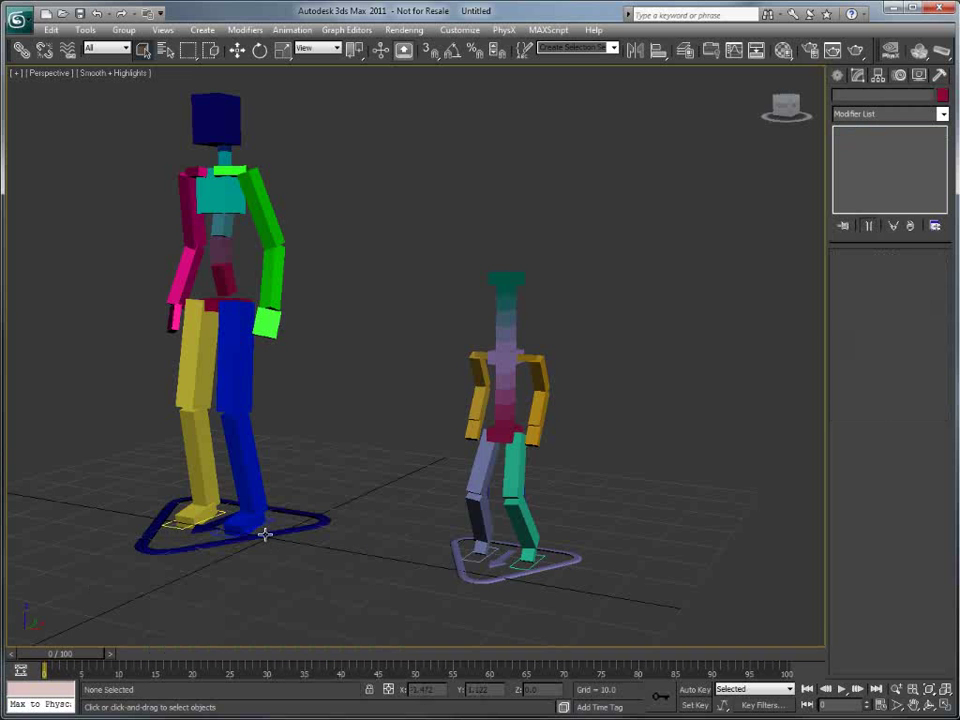
pyautogui.moveTo(283, 516); pyautogui.dragTo(300, 544, button='middle')
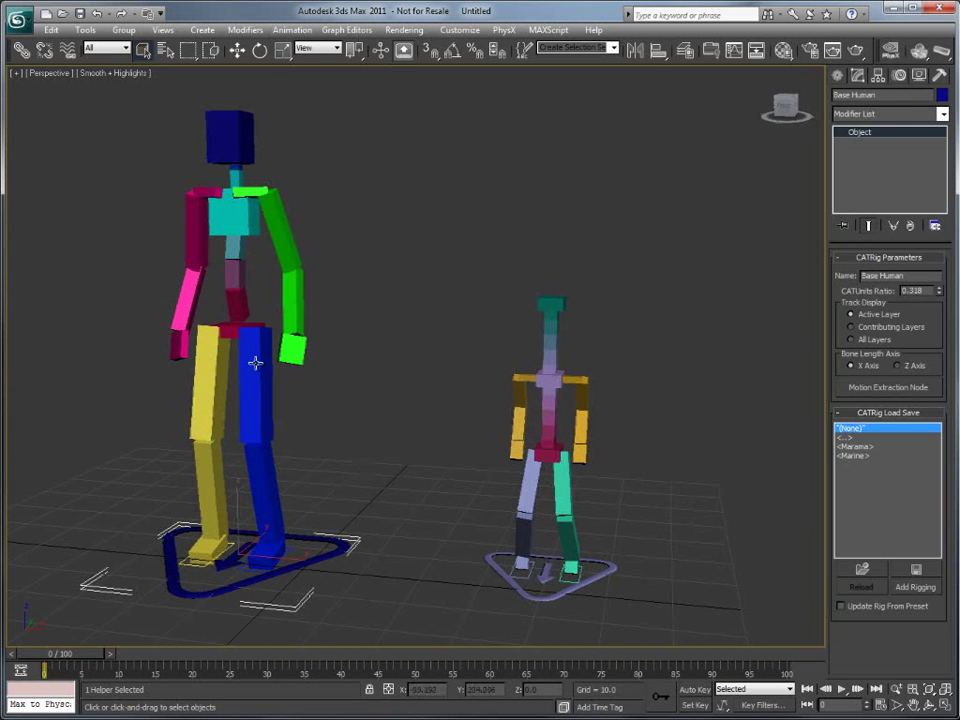
pyautogui.click(233, 330)
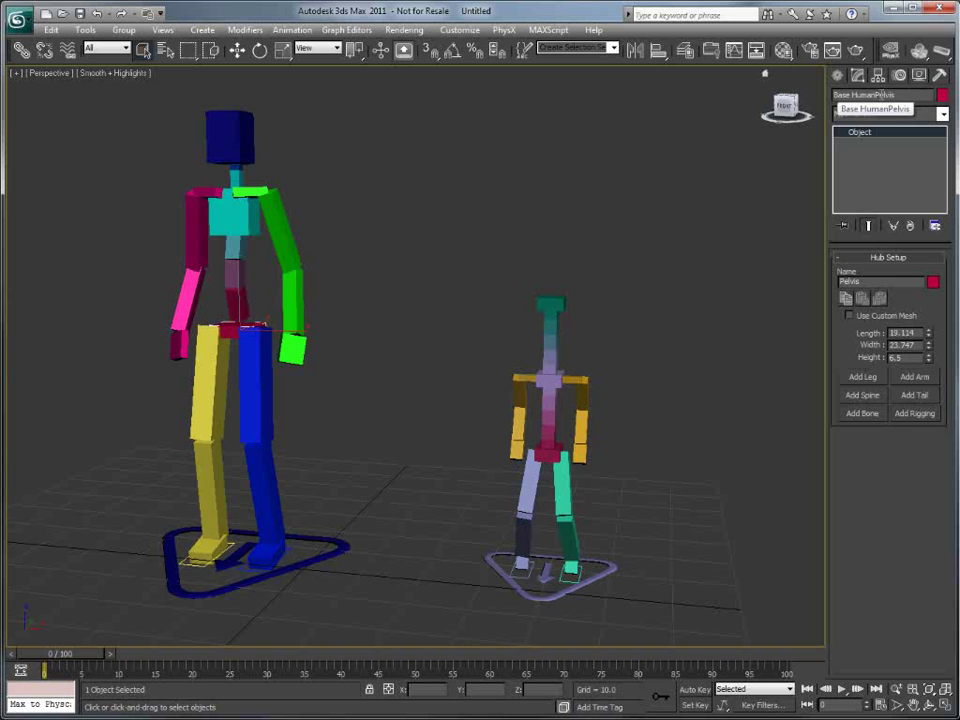
pyautogui.click(237, 227)
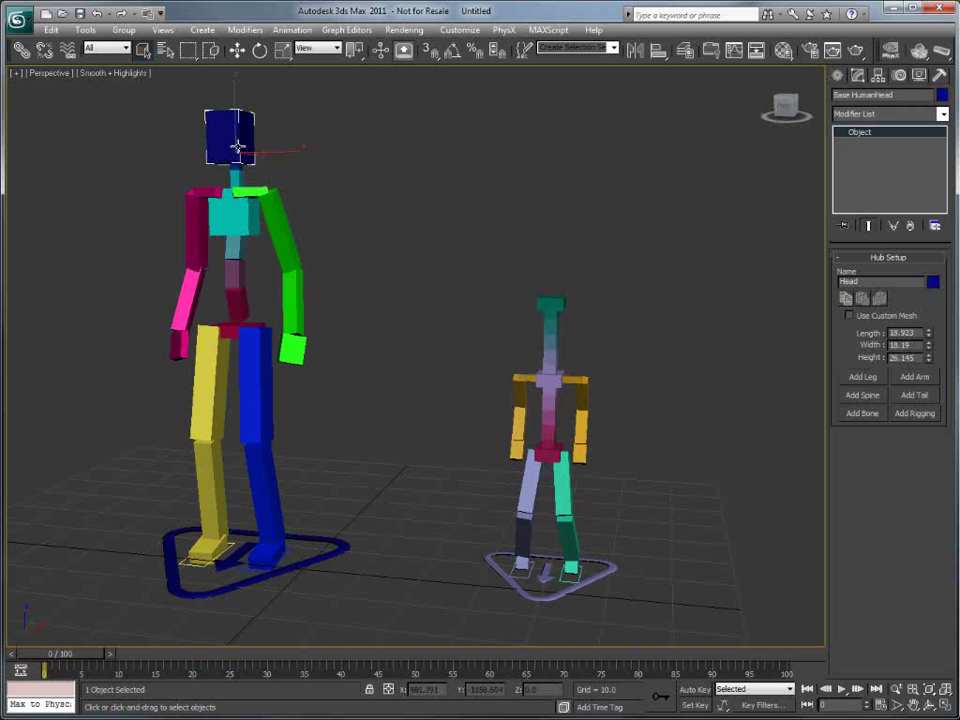
pyautogui.click(286, 222)
pyautogui.click(255, 414)
pyautogui.click(272, 484)
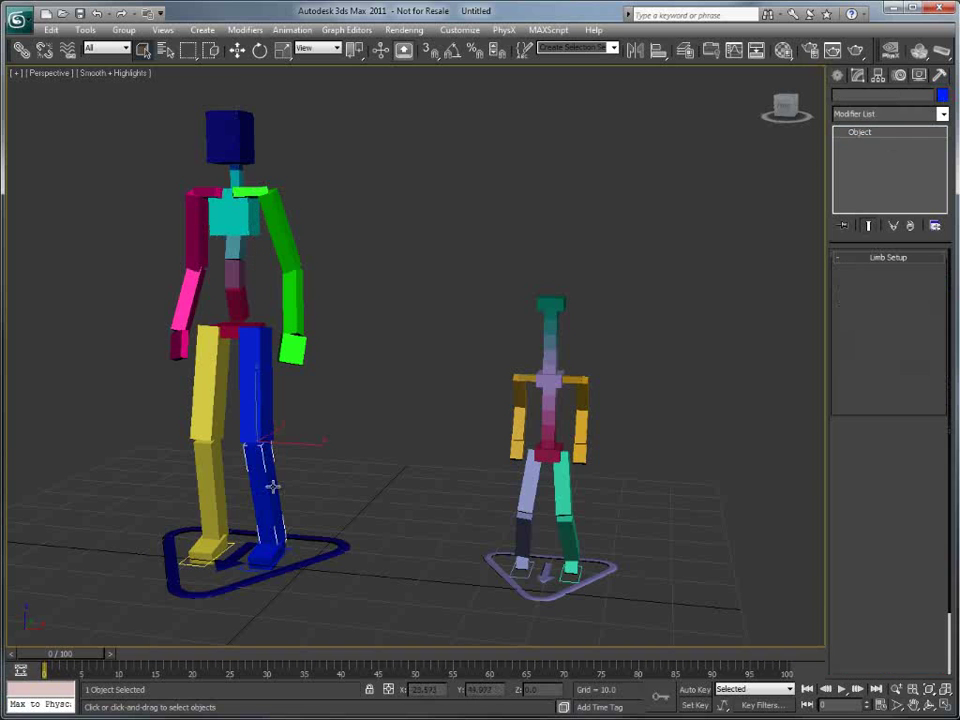
pyautogui.click(258, 553)
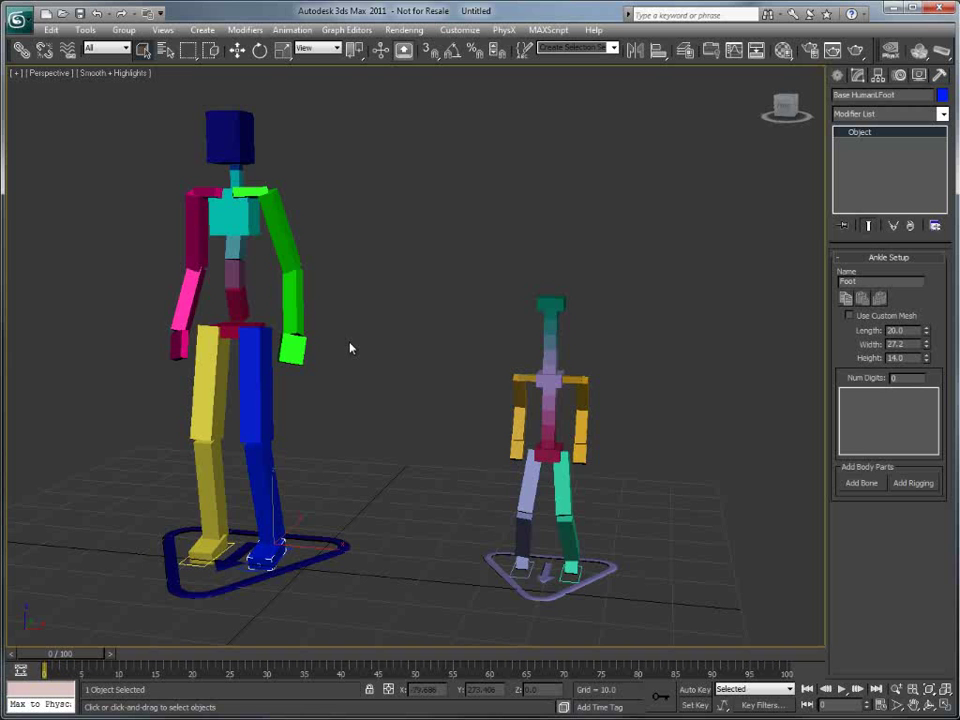
# - Rename the pelvis hub of the custom rig as Pelvis
pyautogui.moveTo(598, 561); pyautogui.dragTo(555, 499, button='middle')
pyautogui.click(520, 436)
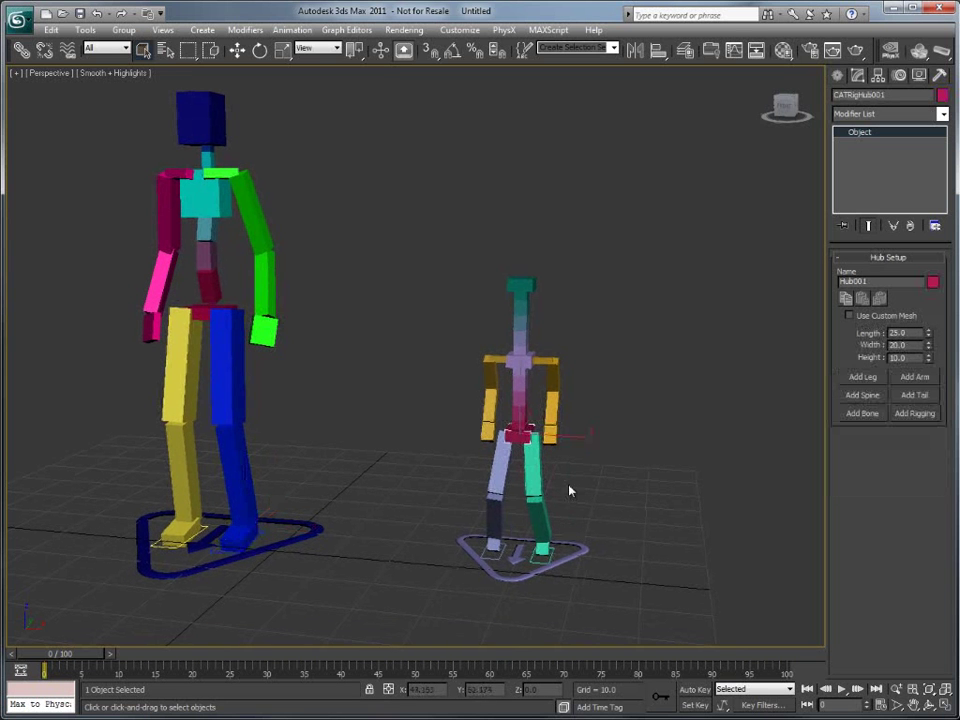
pyautogui.doubleClick(866, 283)
pyautogui.write('Pelvis')
pyautogui.press('Return')
# - Examine the names of the custom rig's chest hub, left leg bones, ankle and left arm bones
pyautogui.click(519, 359)
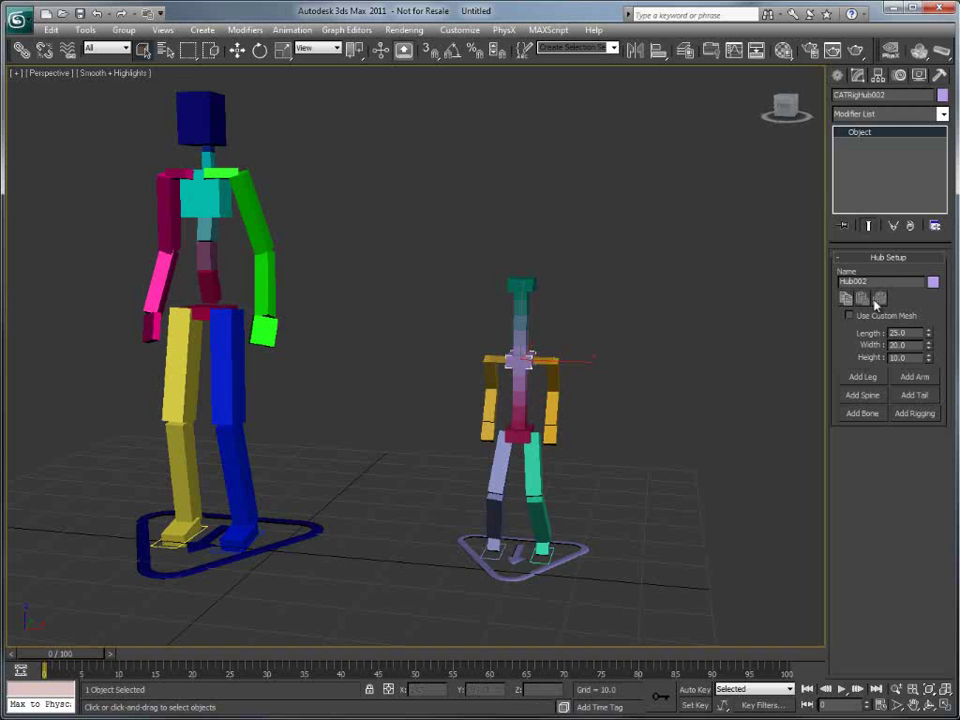
pyautogui.click(548, 379)
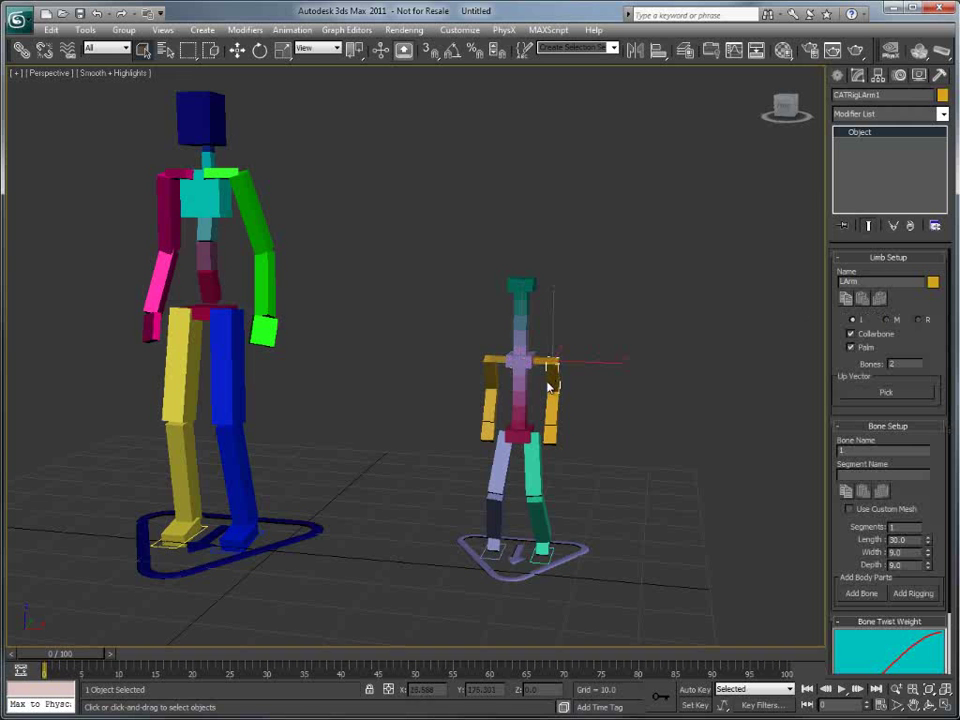
pyautogui.click(533, 488)
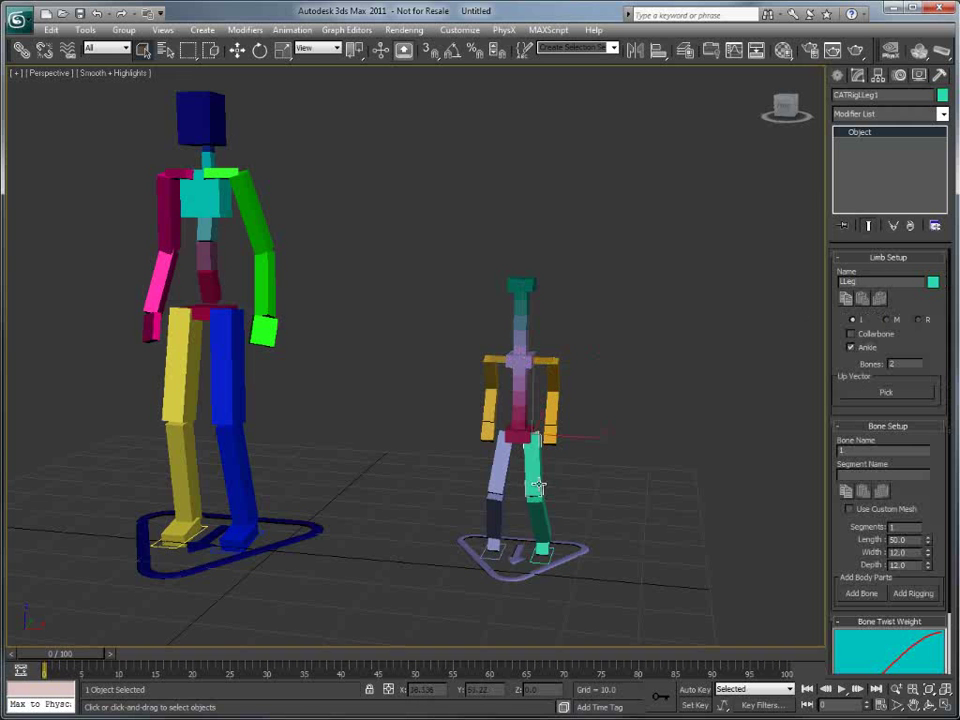
pyautogui.click(543, 515)
pyautogui.click(542, 548)
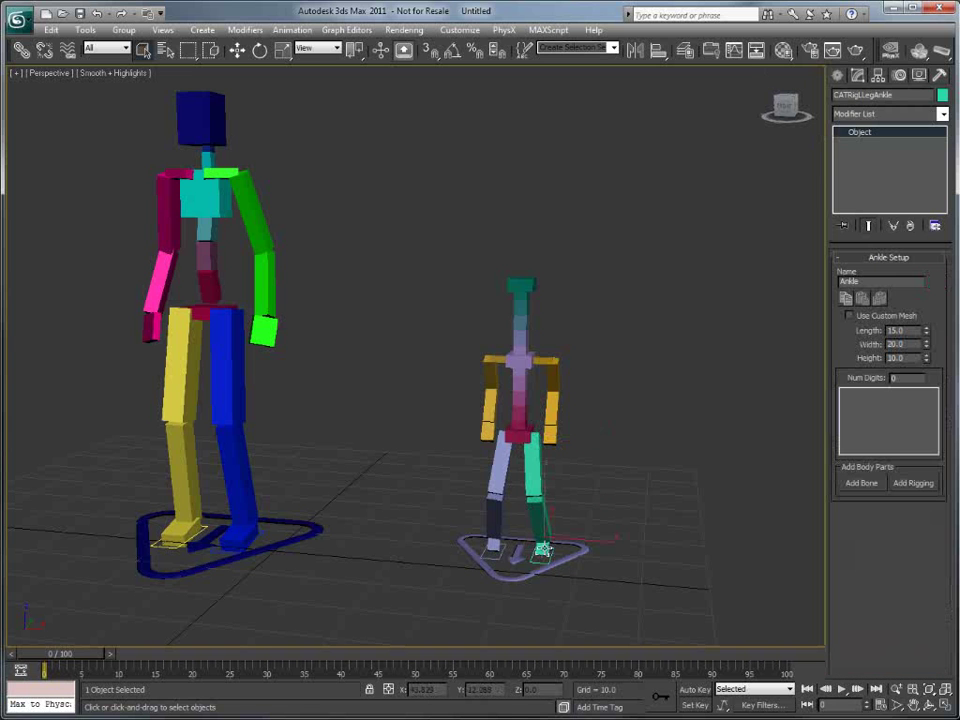
pyautogui.click(550, 369)
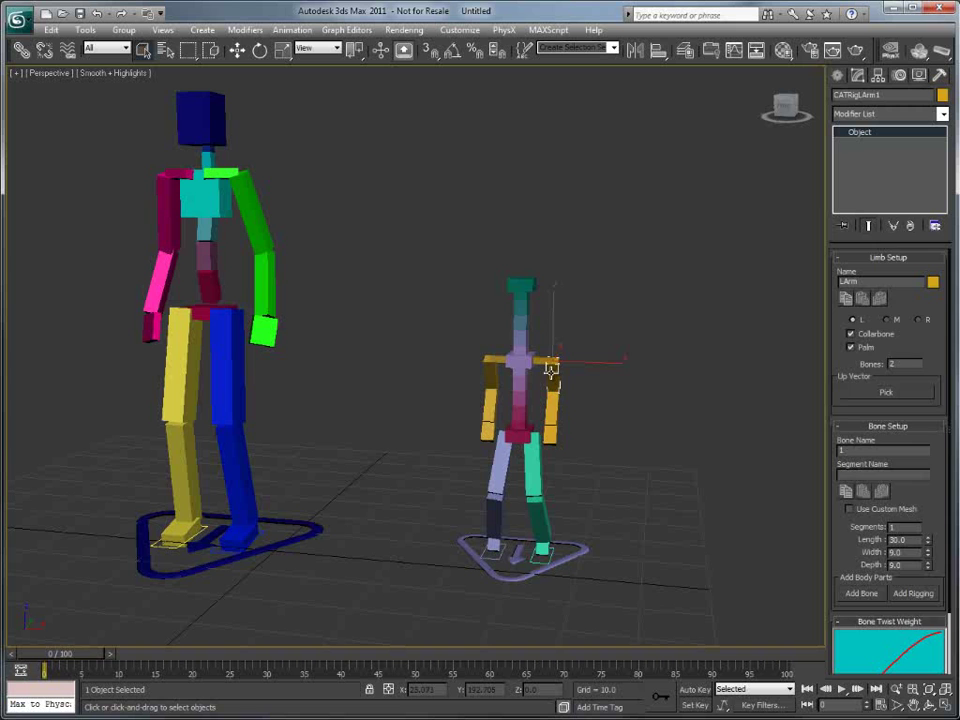
pyautogui.click(552, 400)
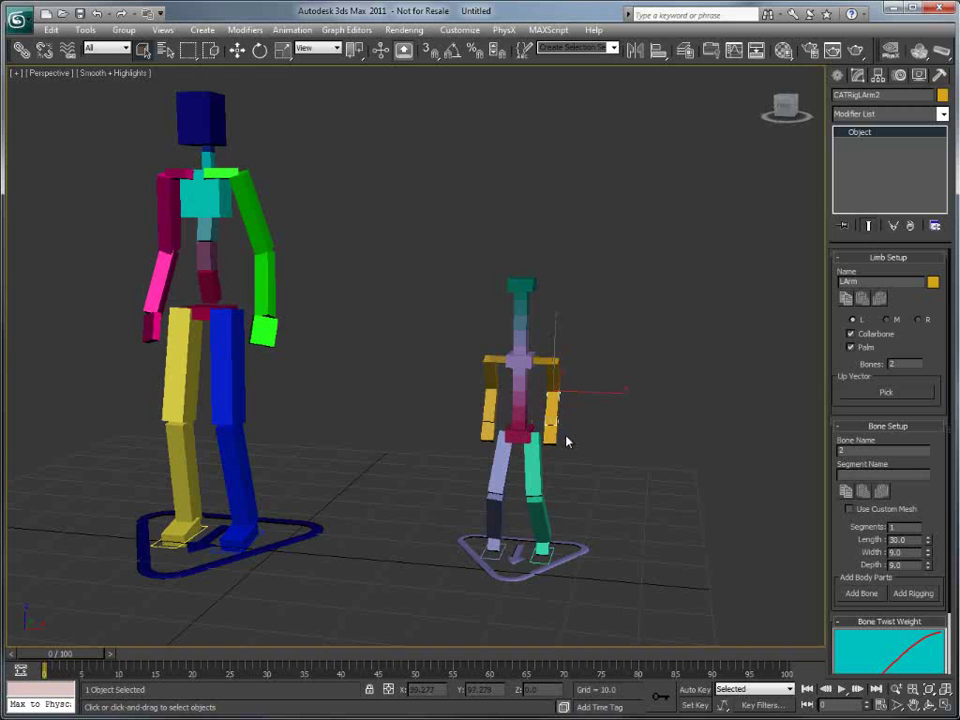
# - Rename the custom rig as Human and check the names of its parent and chest hub
pyautogui.moveTo(576, 454); pyautogui.dragTo(520, 462, button='middle')
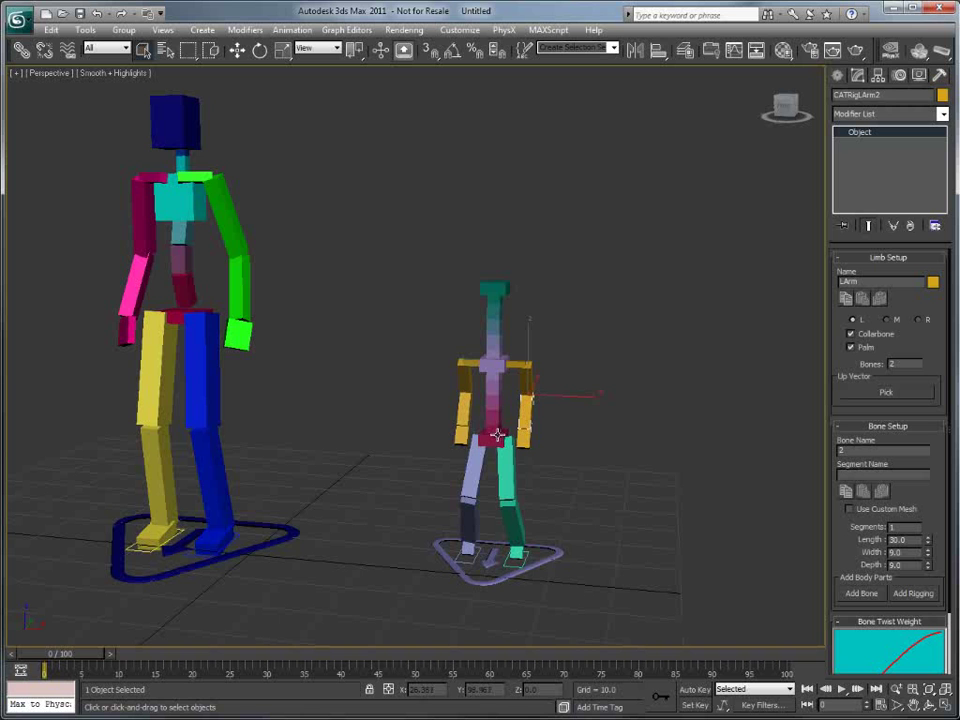
pyautogui.click(509, 574)
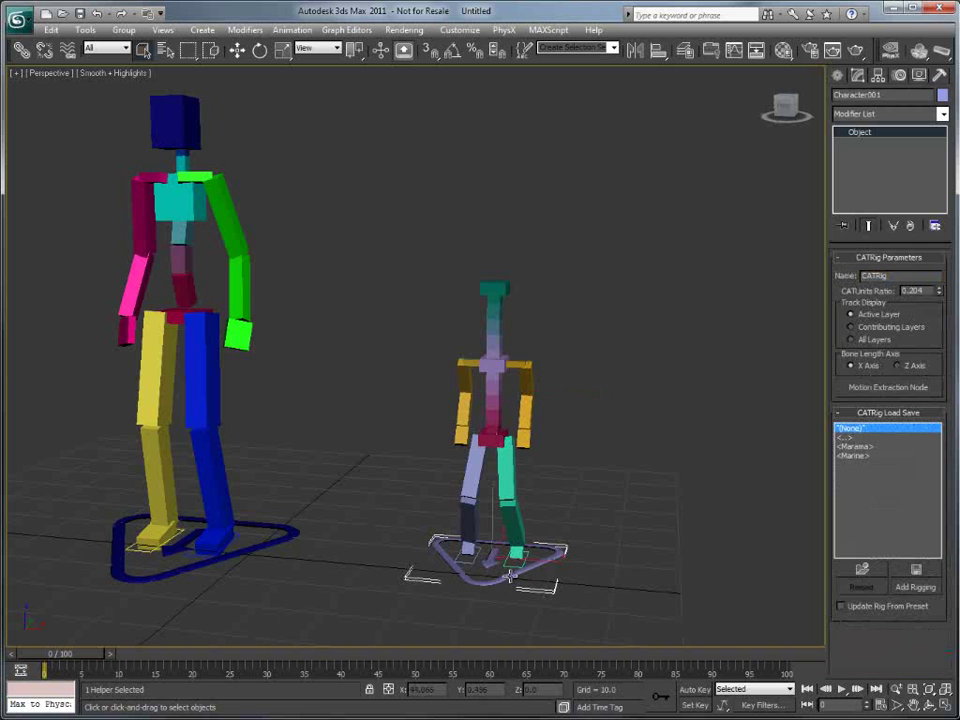
pyautogui.doubleClick(868, 275)
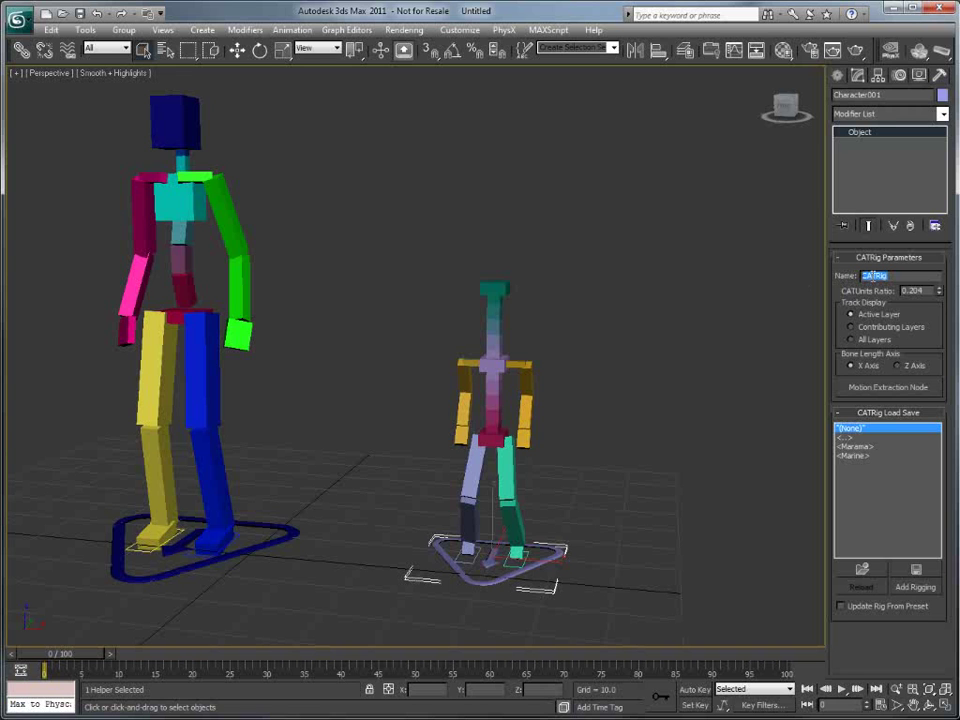
pyautogui.write('Human')
pyautogui.press('Return')
pyautogui.click(576, 406)
pyautogui.click(530, 568)
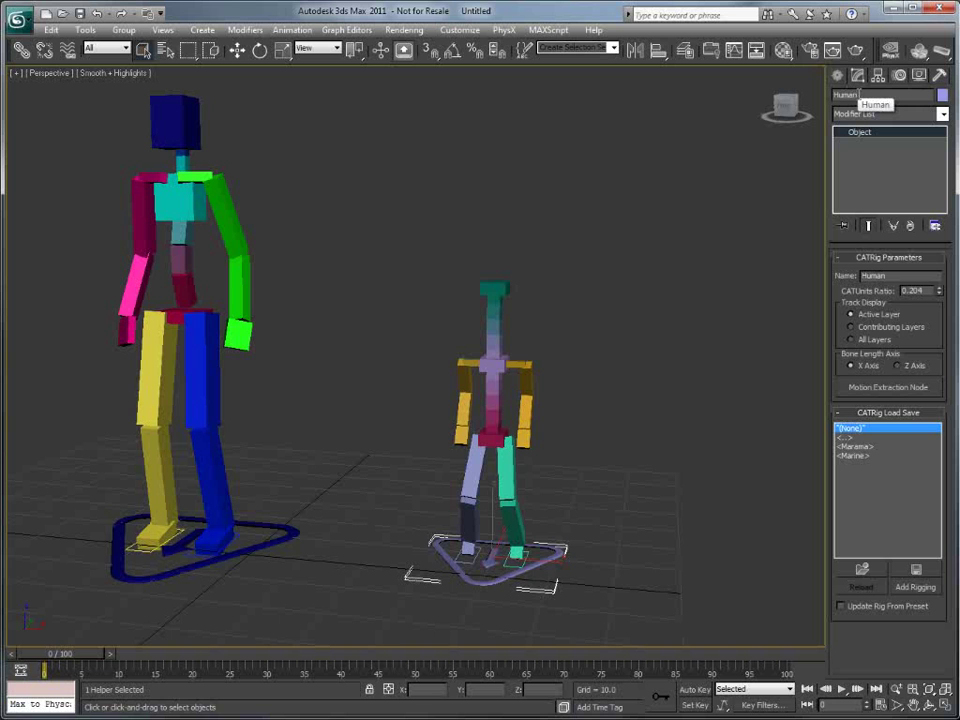
pyautogui.click(494, 365)
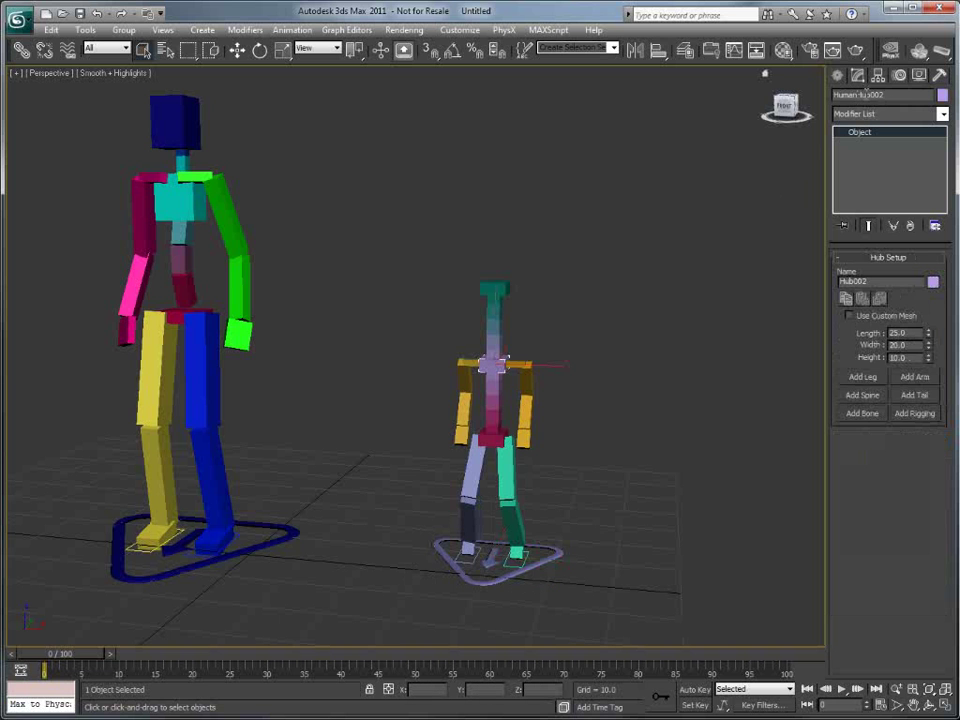
# - Check the names of the custom rig's left palm, left upper arm and pelvis
pyautogui.click(525, 440)
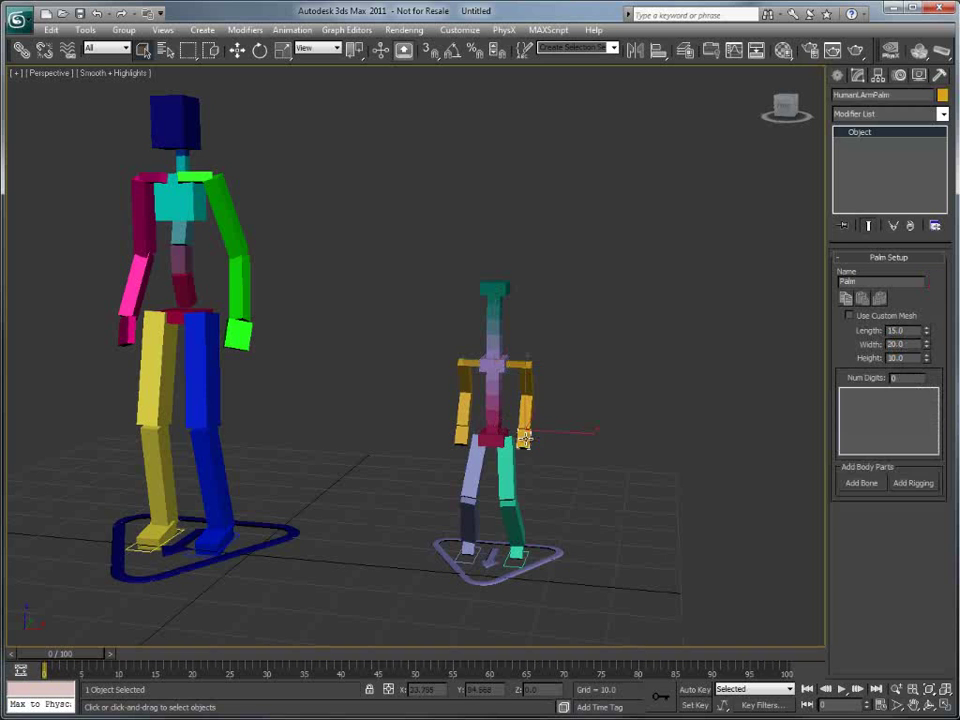
pyautogui.click(527, 388)
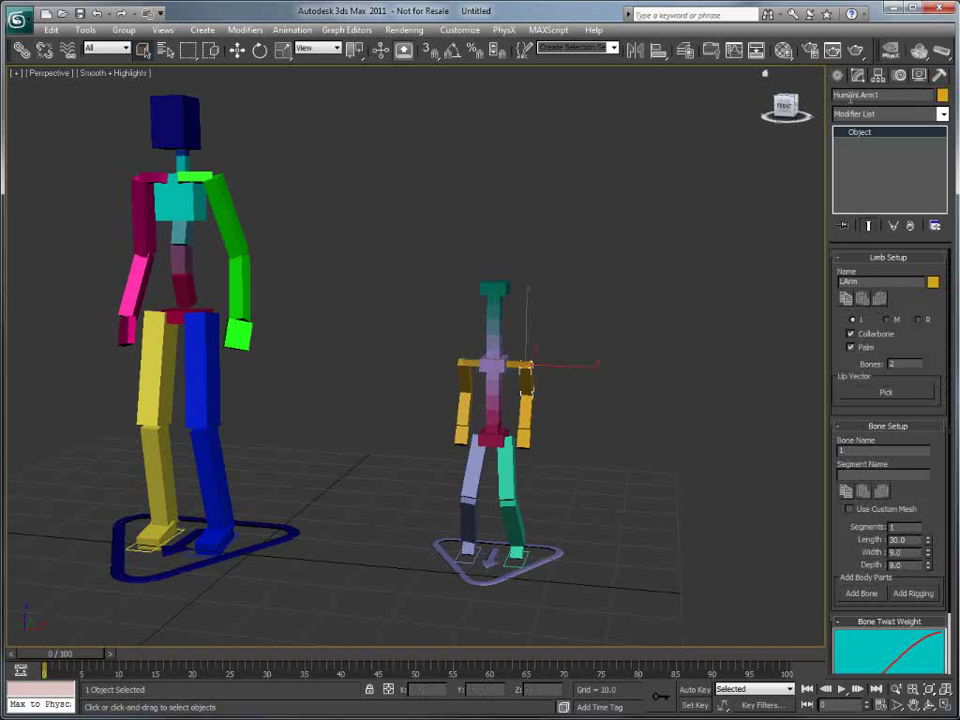
pyautogui.click(492, 438)
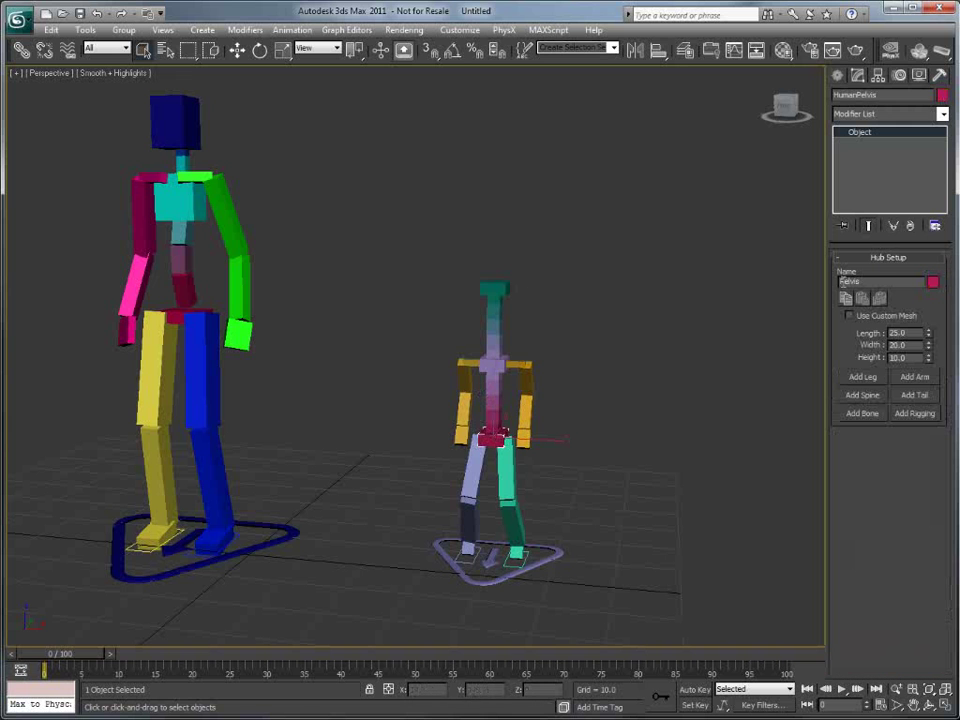
# - Rename the lowest spine bone of the custom rig as 1 and check the names of the spine bones above it
pyautogui.click(491, 431)
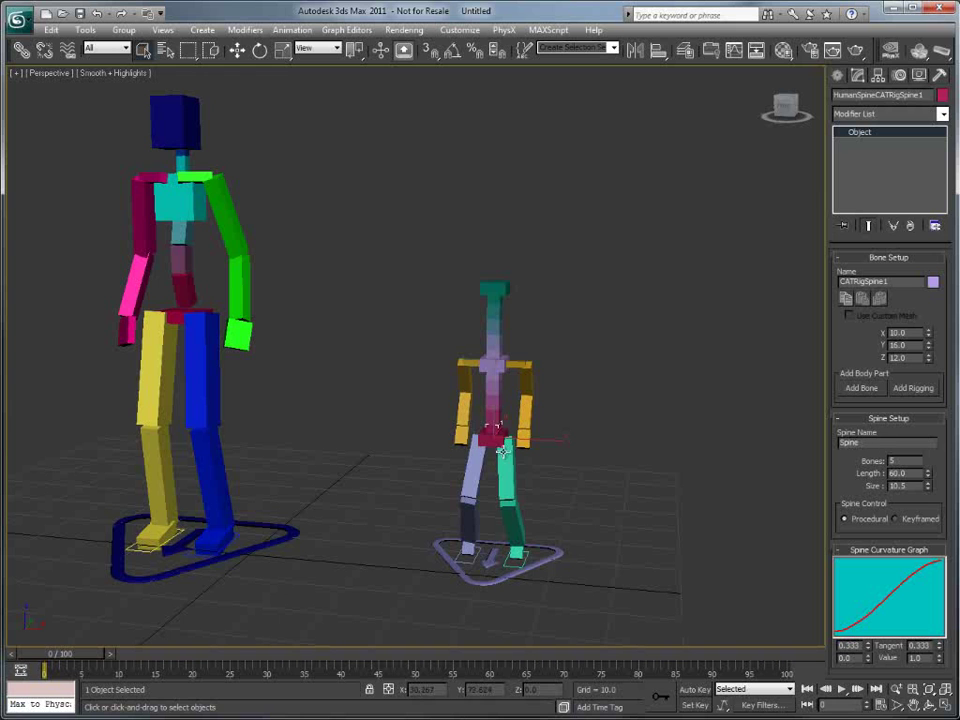
pyautogui.moveTo(899, 282); pyautogui.dragTo(787, 288)
pyautogui.write('1')
pyautogui.press('Return')
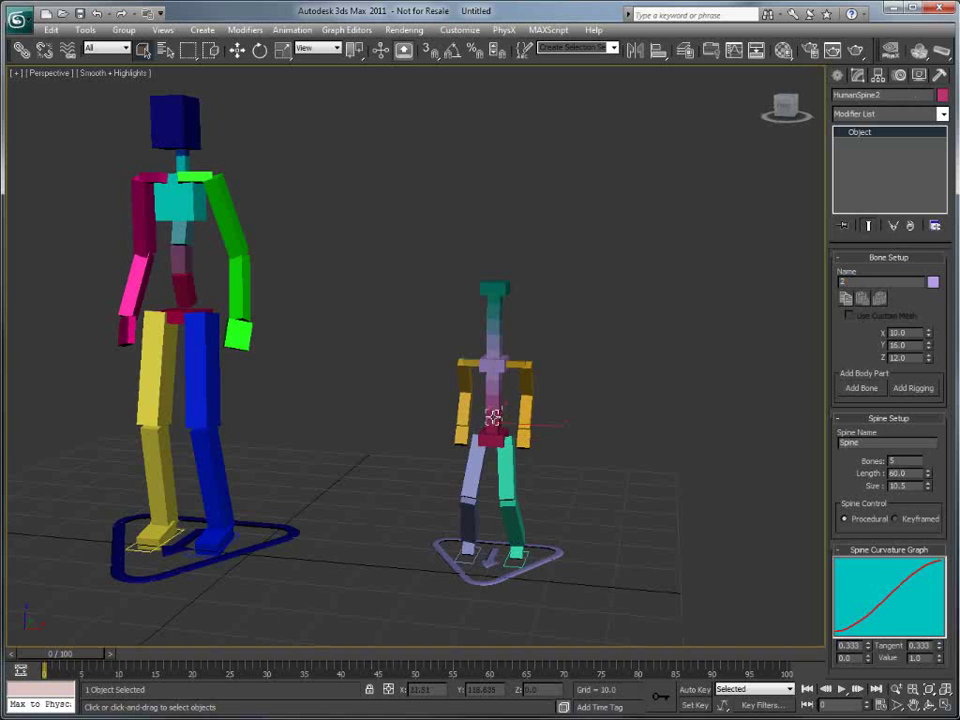
pyautogui.click(494, 402)
pyautogui.click(494, 401)
pyautogui.click(494, 388)
pyautogui.click(493, 379)
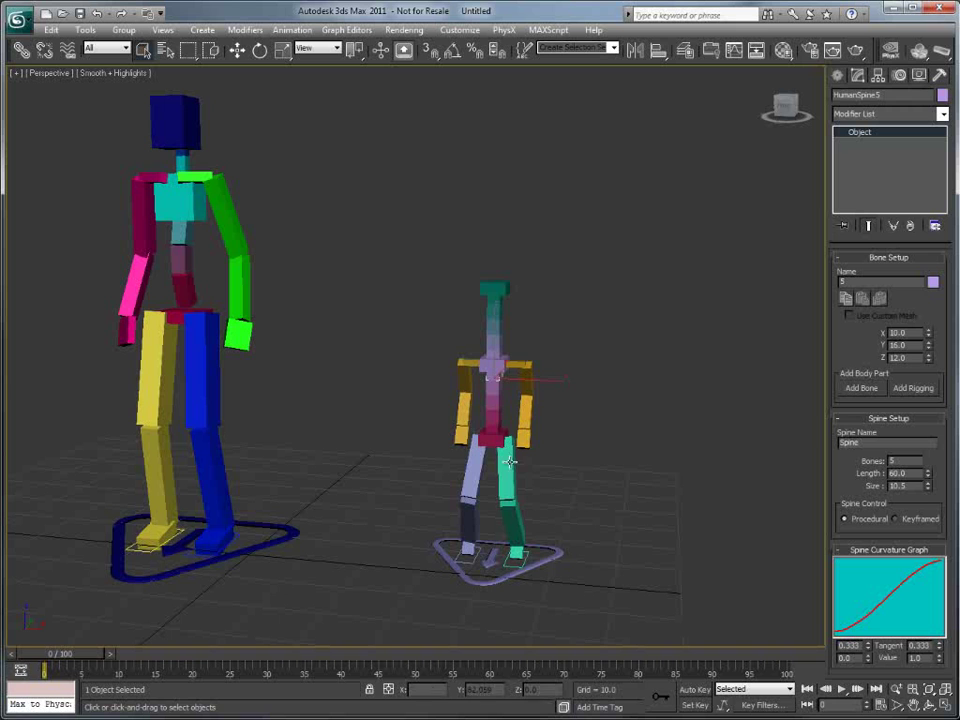
# - Rename the custom rig's whole spine as Back and check the resulting names of its individual bones
pyautogui.click(820, 442)
pyautogui.write('Back')
pyautogui.press('Return')
pyautogui.click(577, 458)
pyautogui.click(513, 386)
pyautogui.click(494, 412)
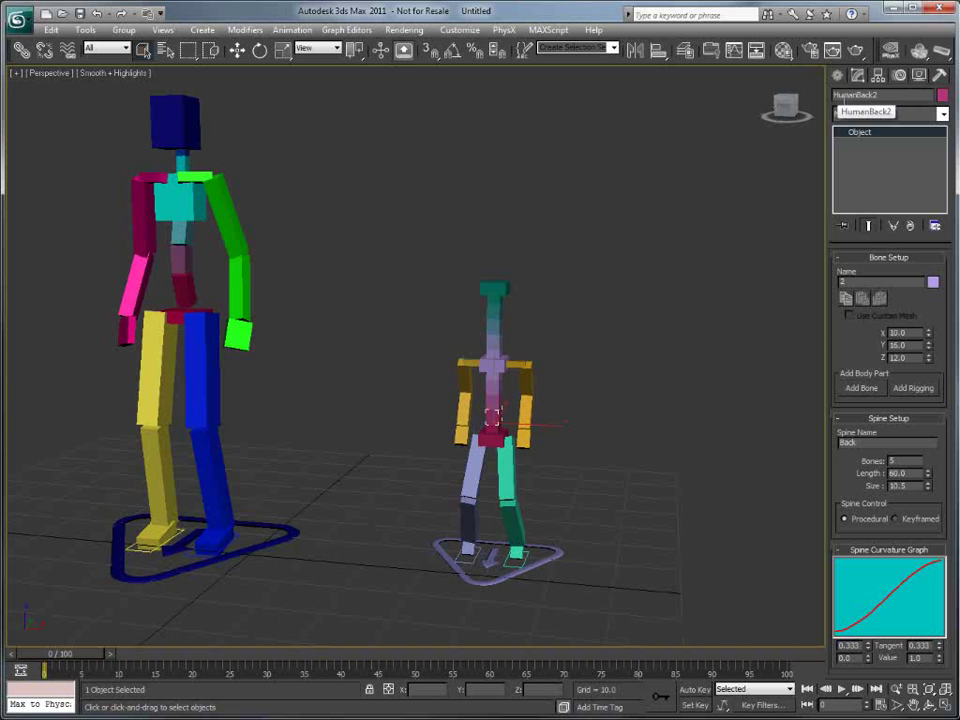
pyautogui.click(494, 378)
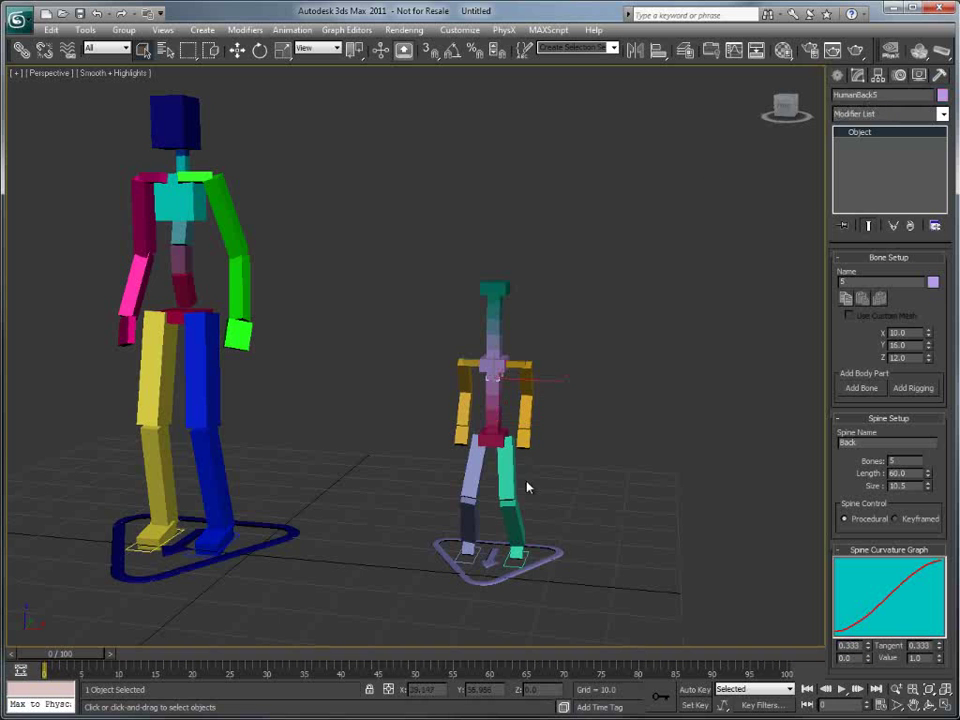
# - Delete the entire custom rig, keeping only the Base Human preset rig
pyautogui.moveTo(529, 489); pyautogui.dragTo(596, 480, button='middle')
pyautogui.moveTo(373, 155); pyautogui.dragTo(677, 638)
pyautogui.press('Delete')
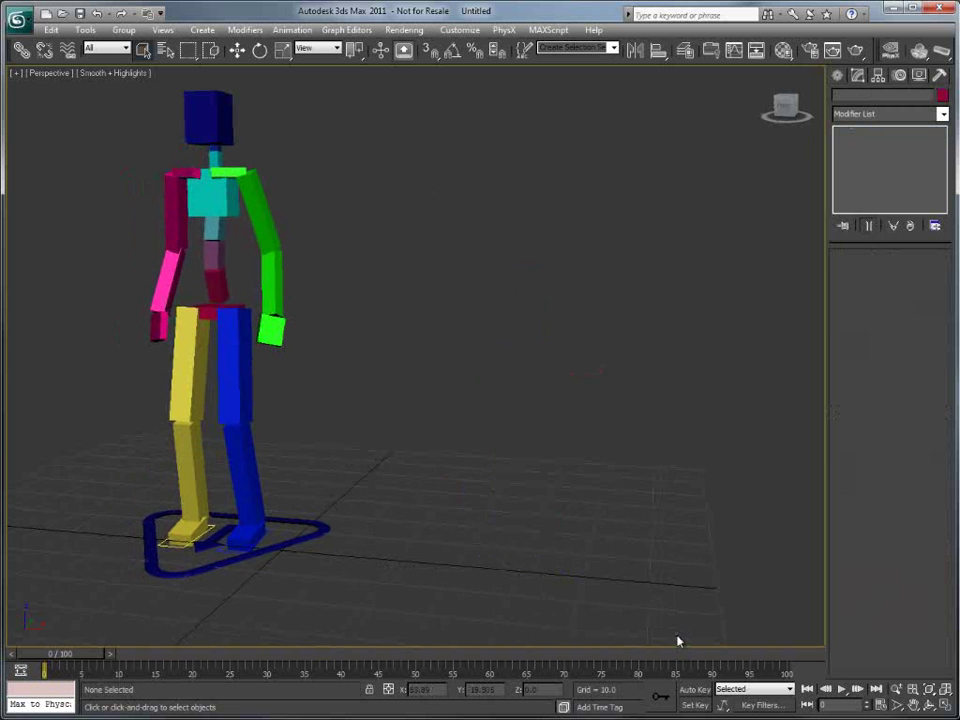
# - Rename the Base Human rig as CAT_ so that all its bones carry this prefix
pyautogui.click(279, 545)
pyautogui.moveTo(348, 517); pyautogui.dragTo(489, 543, button='middle')
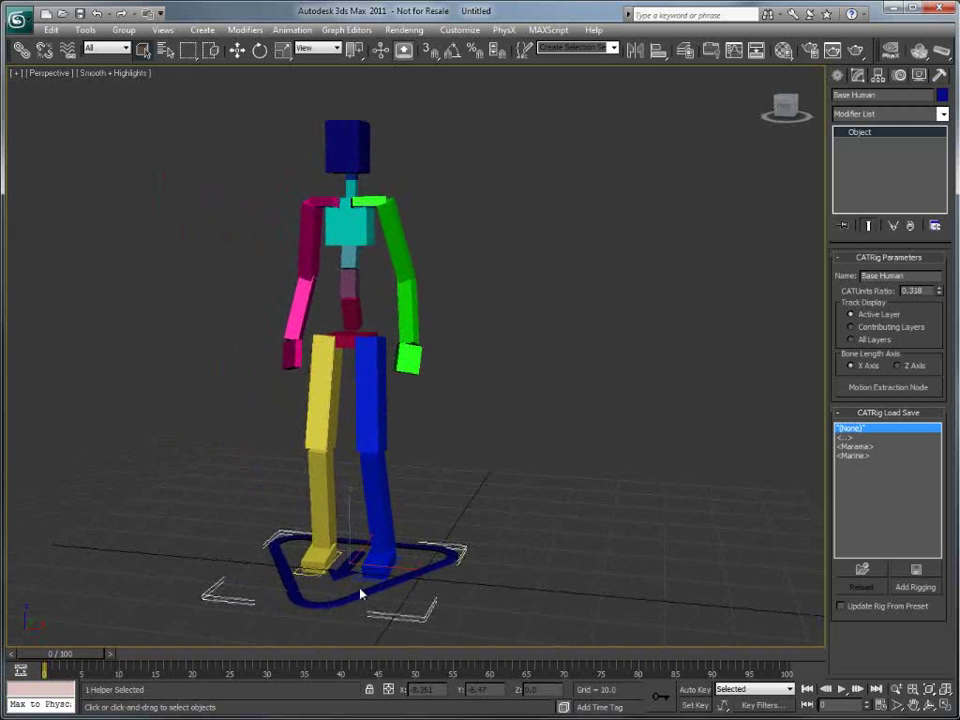
pyautogui.click(903, 275)
pyautogui.write('CAT_')
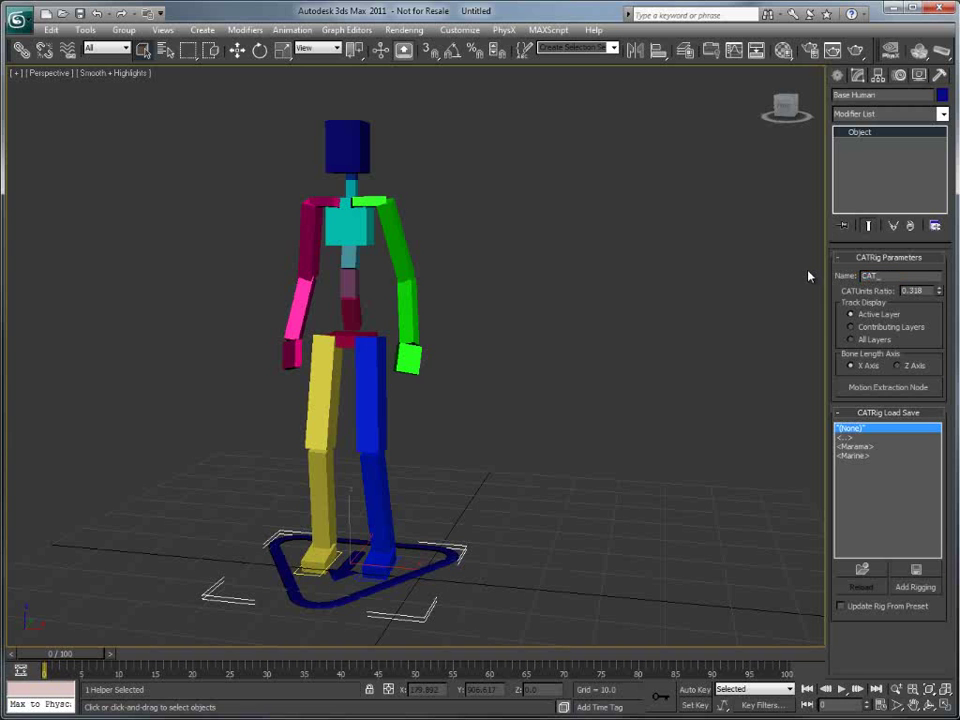
pyautogui.press('Return')
# - Check how the left foot, calf and thigh bones of the rig are named
pyautogui.click(413, 562)
pyautogui.click(405, 578)
pyautogui.click(373, 508)
pyautogui.click(370, 420)
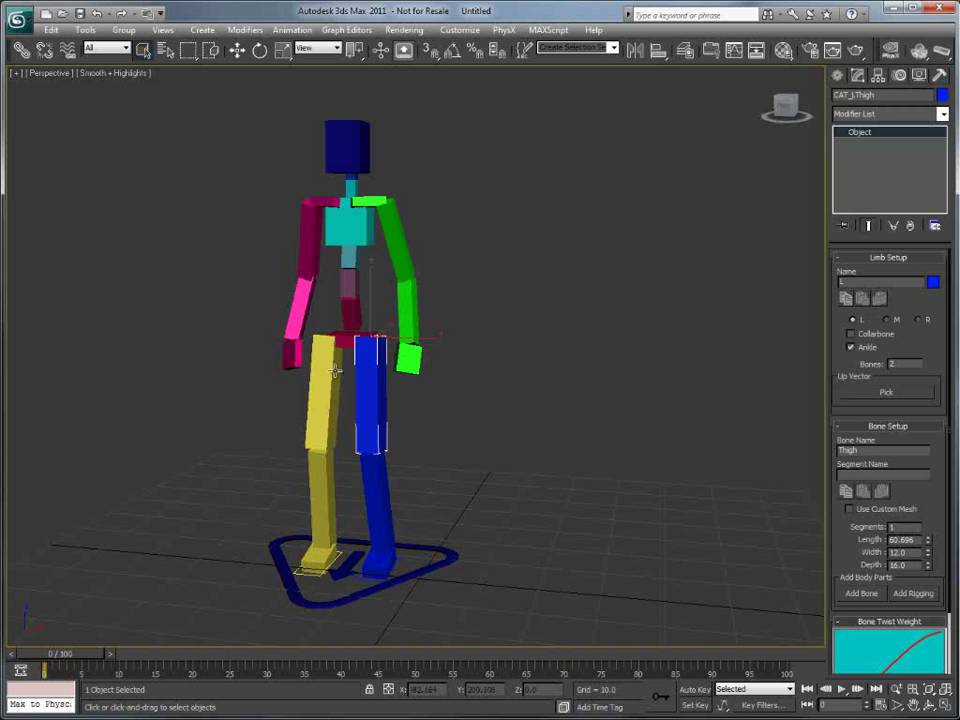
pyautogui.scroll(-2, 371, 344)
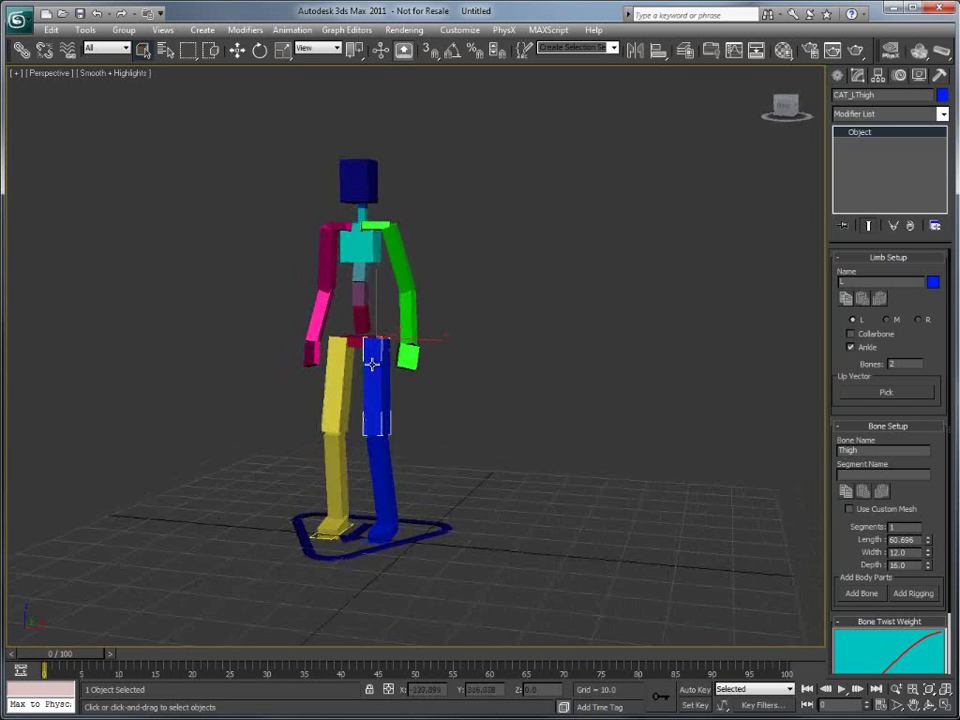
pyautogui.scroll(1, 372, 364)
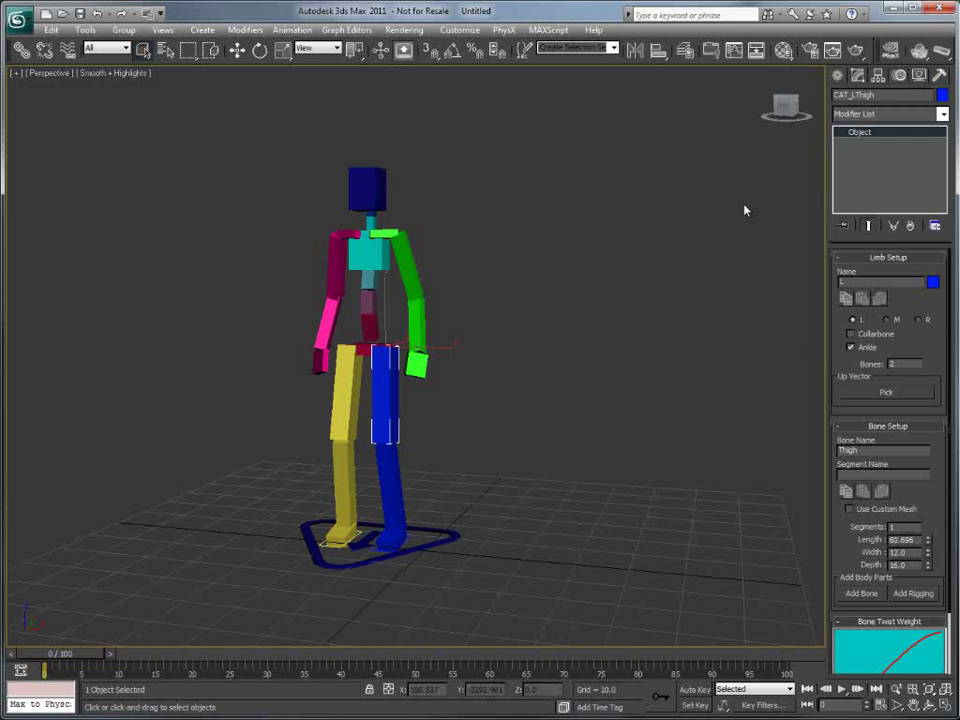
# - Add an absolute animation layer to the rig, switch it to animation mode and name the layer Original Pose
pyautogui.click(901, 76)
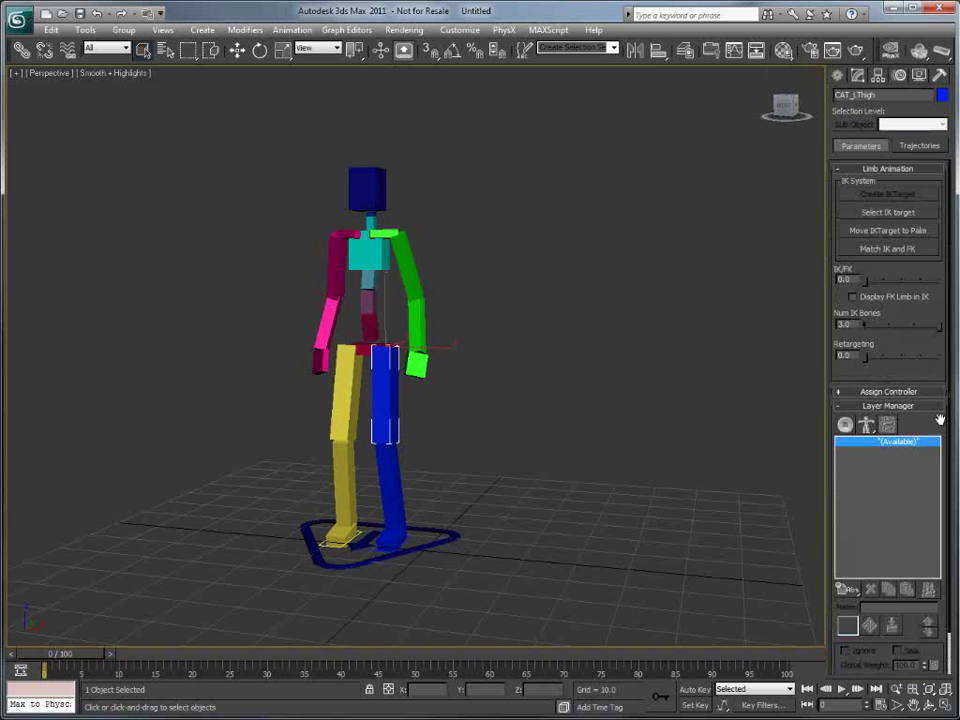
pyautogui.scroll(-2, 925, 426)
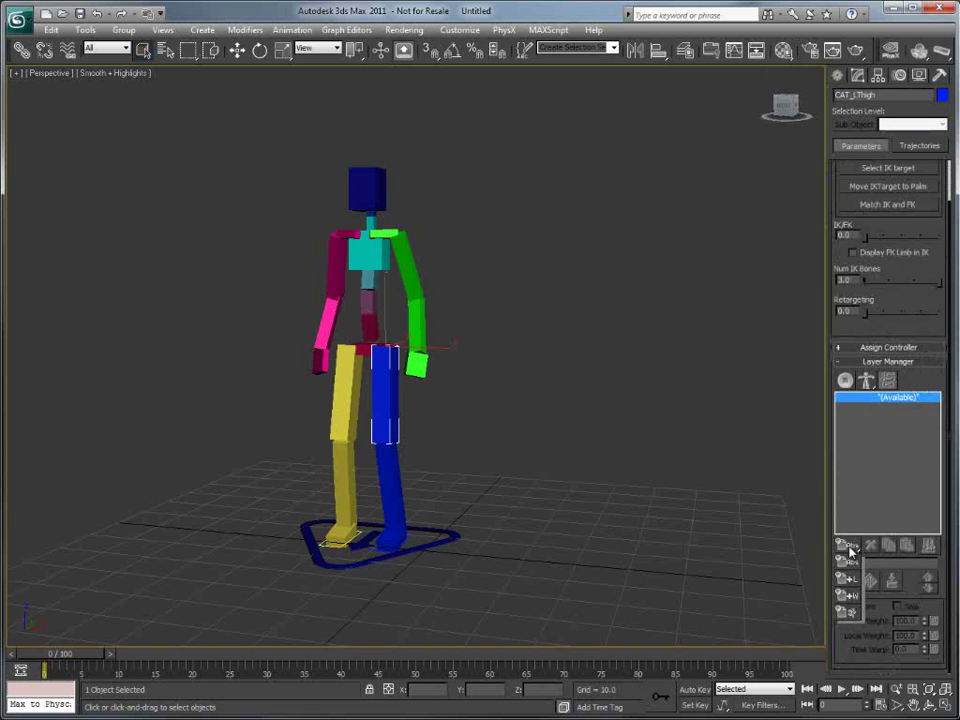
pyautogui.click(847, 546)
pyautogui.click(846, 380)
pyautogui.moveTo(549, 547); pyautogui.dragTo(530, 535, button='middle')
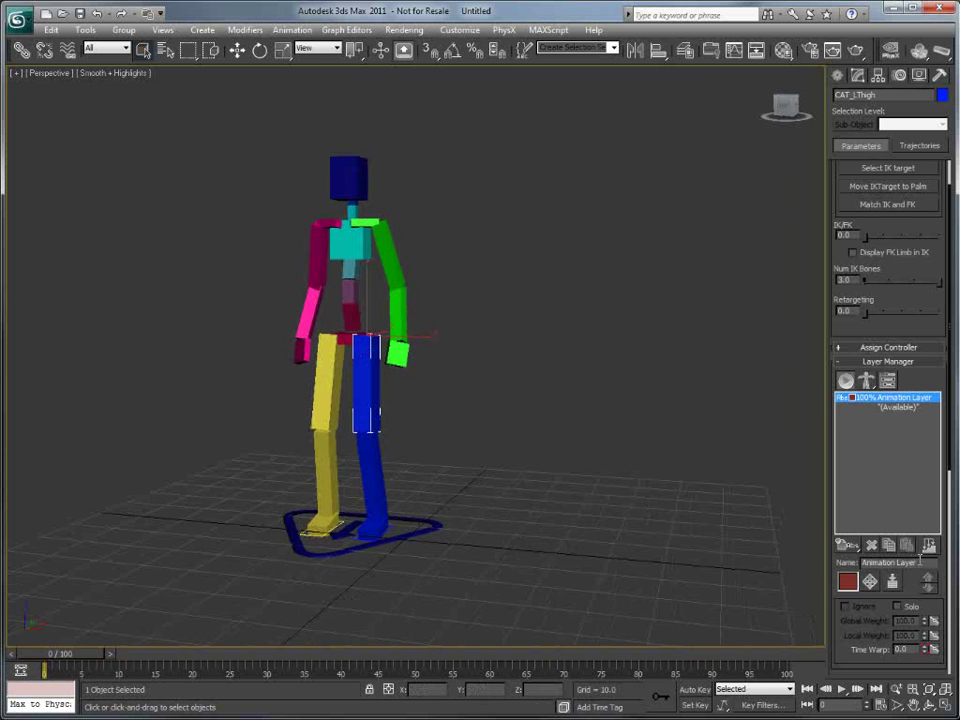
pyautogui.moveTo(920, 563); pyautogui.dragTo(797, 576)
pyautogui.write('Original Pose')
pyautogui.press('Return')
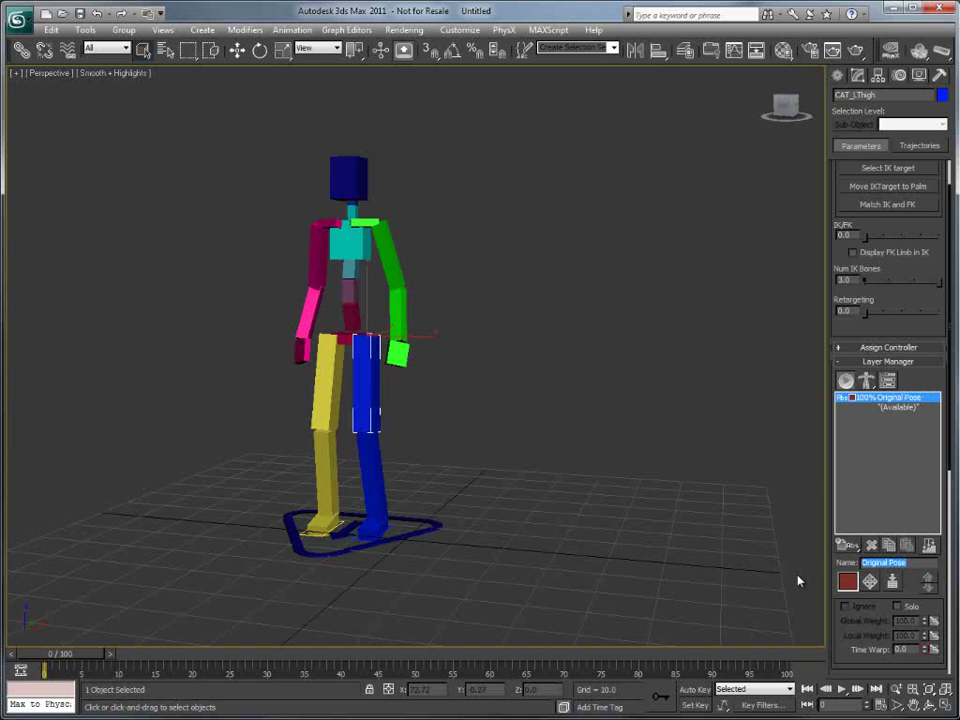
# - Add a second absolute animation layer below Original Pose and name it T Pose
pyautogui.click(905, 407)
pyautogui.click(847, 546)
pyautogui.click(853, 547)
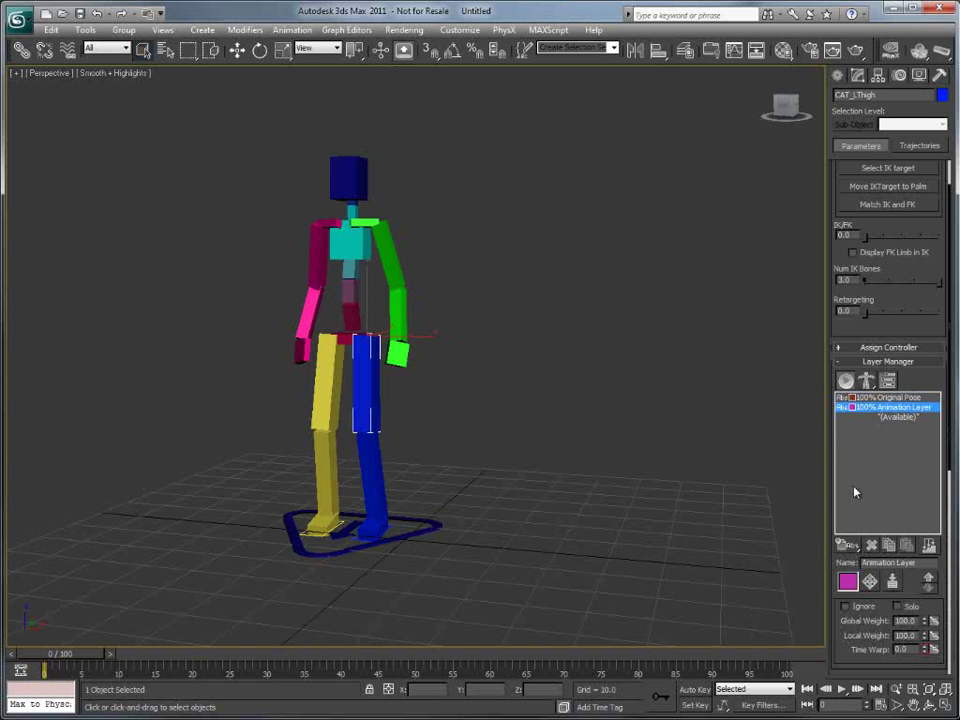
pyautogui.moveTo(920, 563); pyautogui.dragTo(812, 568)
pyautogui.write('T Pose')
pyautogui.press('Return')
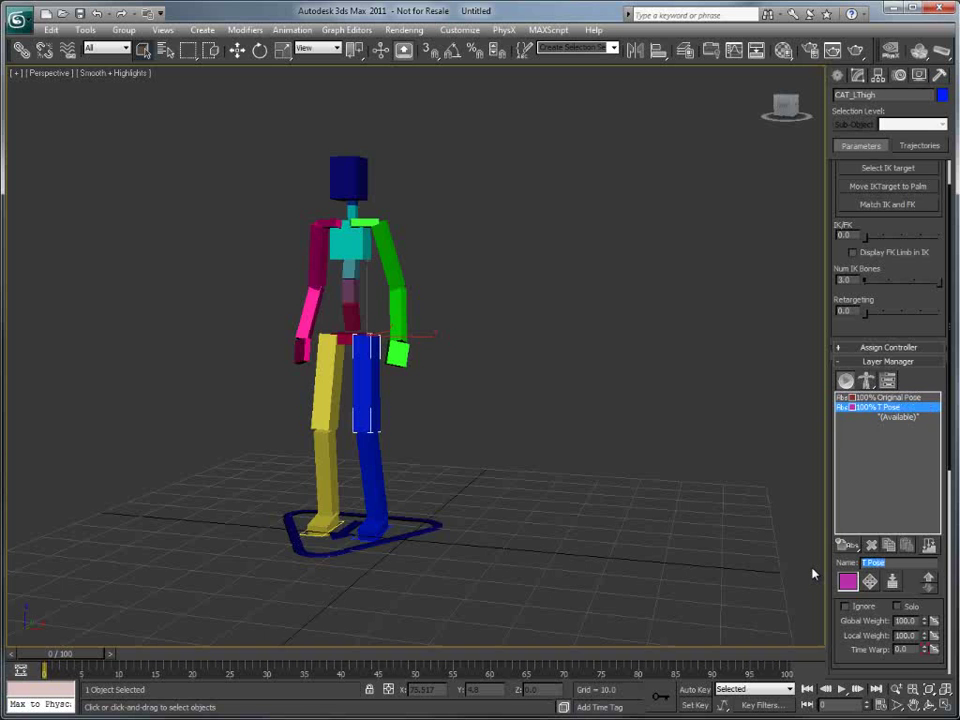
# - Rotate the left and right upper arms outward to about horizontal on the T Pose layer
pyautogui.click(386, 247)
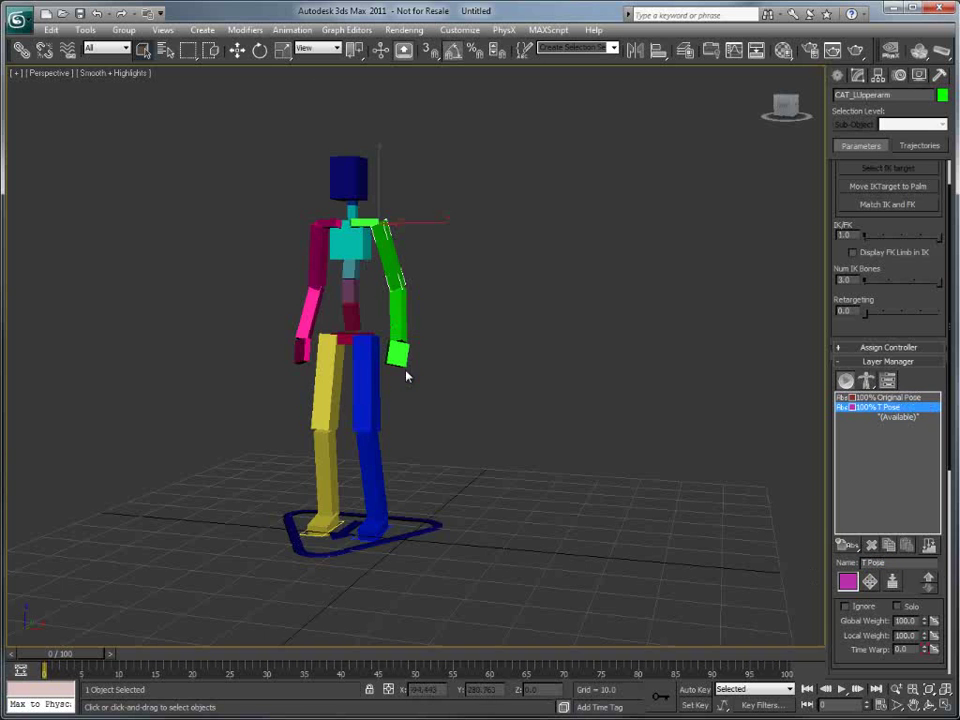
pyautogui.press('e')
pyautogui.moveTo(428, 205); pyautogui.dragTo(422, 158)
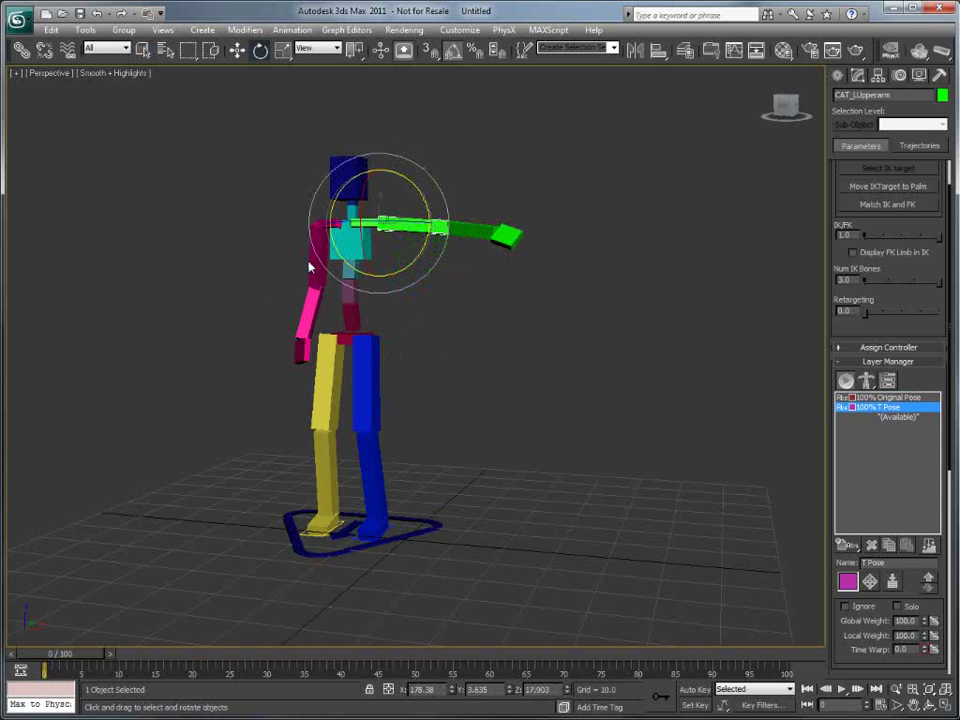
pyautogui.click(310, 268)
pyautogui.moveTo(368, 200); pyautogui.dragTo(369, 248)
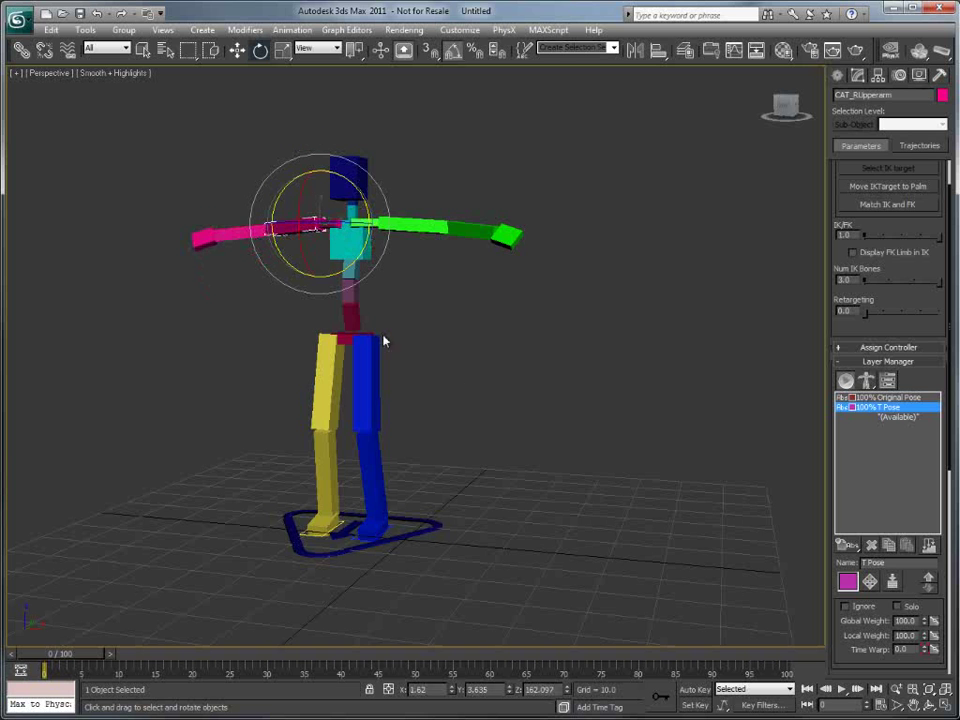
# - Turn the T Pose layer off and back on to compare it with the original pose
pyautogui.moveTo(484, 462)
pyautogui.keyDown('alt'); pyautogui.mouseDown(button='middle')
pyautogui.moveTo(499, 473)
pyautogui.moveTo(485, 466)
pyautogui.mouseUp(button='middle'); pyautogui.keyUp('alt')
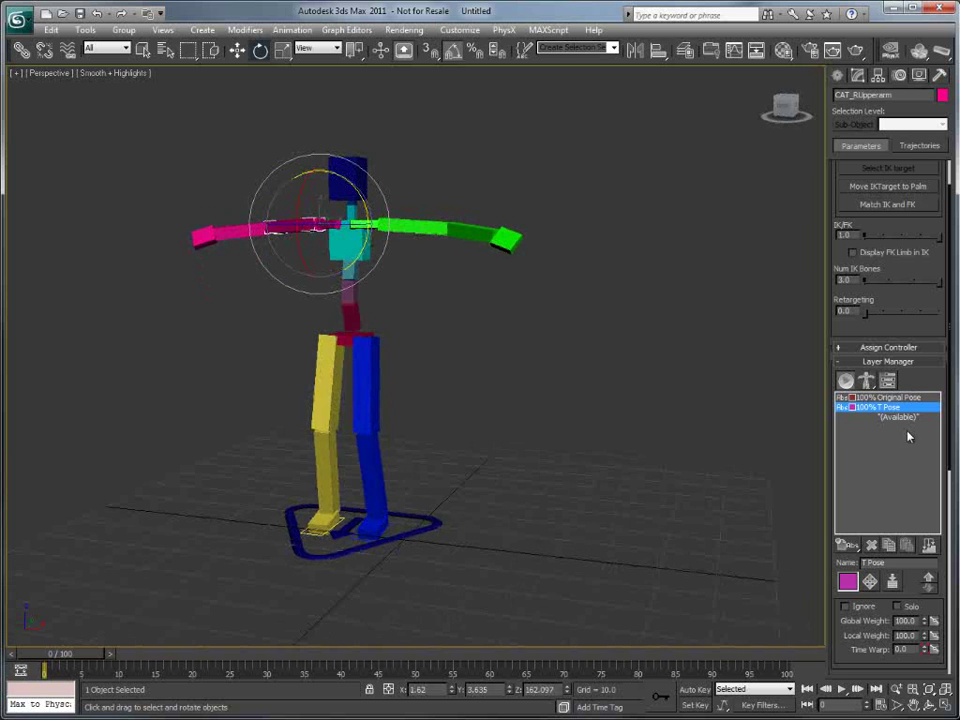
pyautogui.click(854, 409)
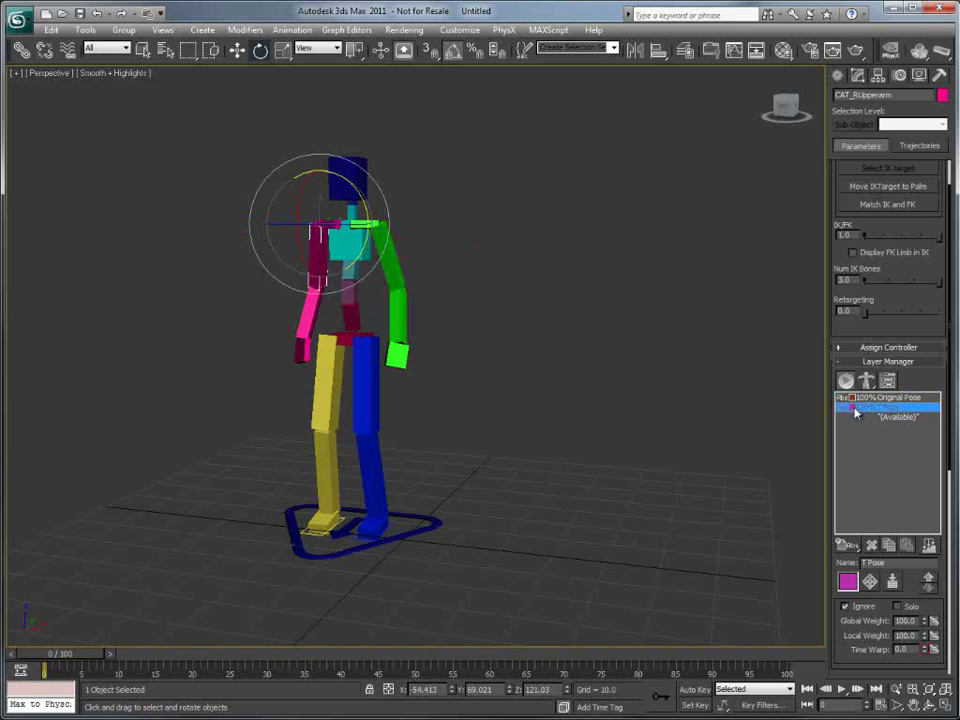
pyautogui.click(853, 409)
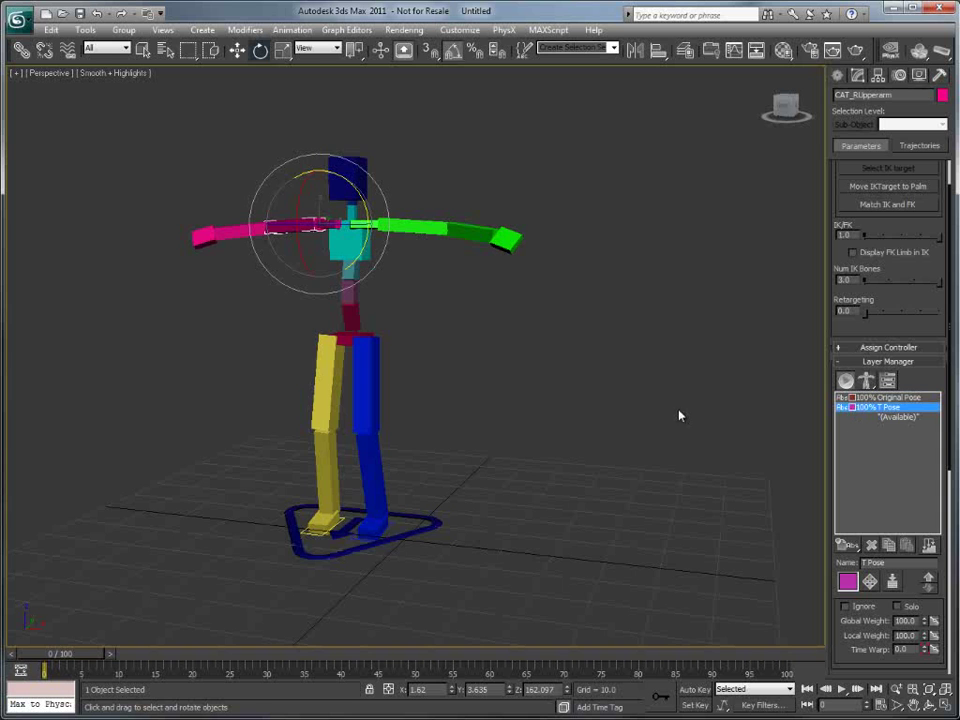
pyautogui.keyDown('alt'); pyautogui.moveTo(707, 422); pyautogui.dragTo(679, 421, button='middle'); pyautogui.keyUp('alt')
pyautogui.moveTo(521, 464)
pyautogui.keyDown('alt'); pyautogui.mouseDown(button='middle')
pyautogui.moveTo(536, 454)
pyautogui.moveTo(531, 472)
pyautogui.mouseUp(button='middle'); pyautogui.keyUp('alt')
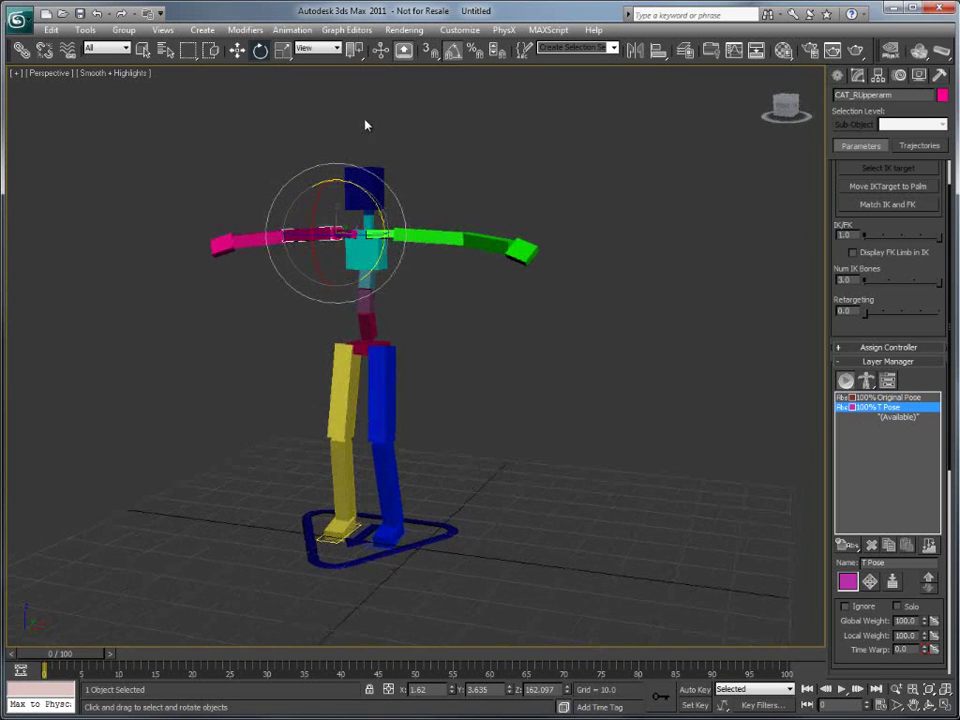
pyautogui.moveTo(588, 465); pyautogui.dragTo(599, 465, button='middle')
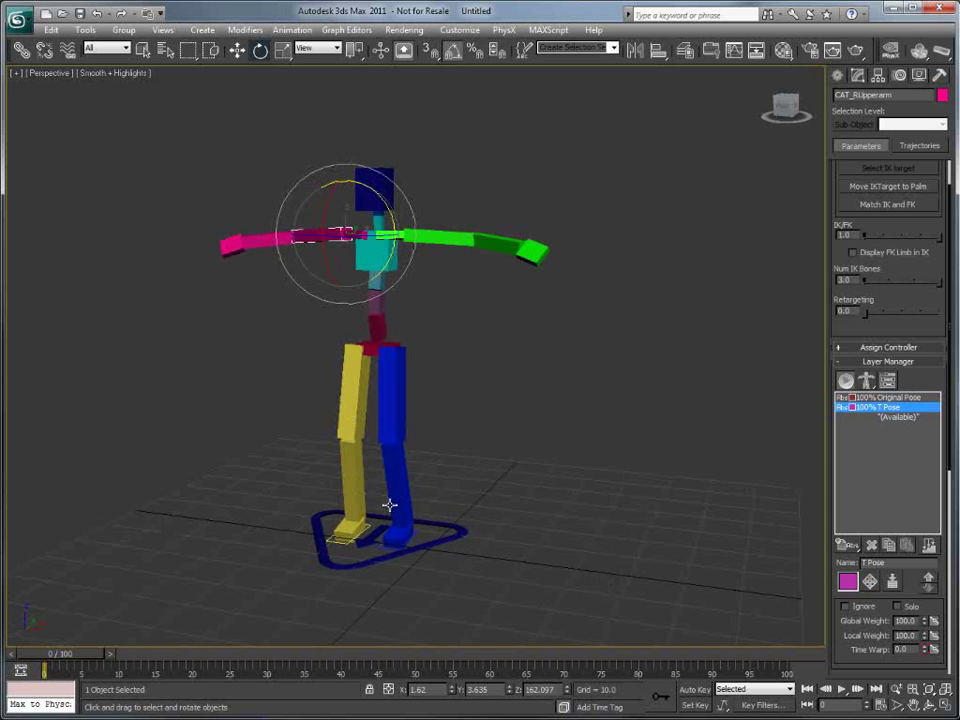
# - Select the entire rig except the left and right foot platforms
pyautogui.hotkey('ctrl', 'a')
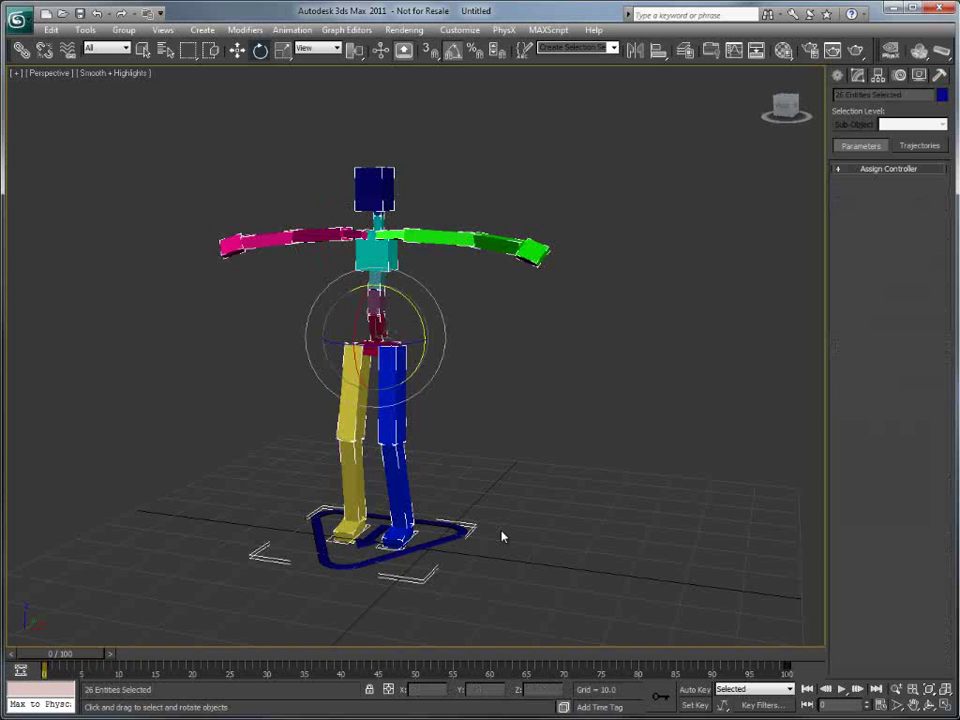
pyautogui.keyDown('alt'); pyautogui.click(330, 543); pyautogui.keyUp('alt')
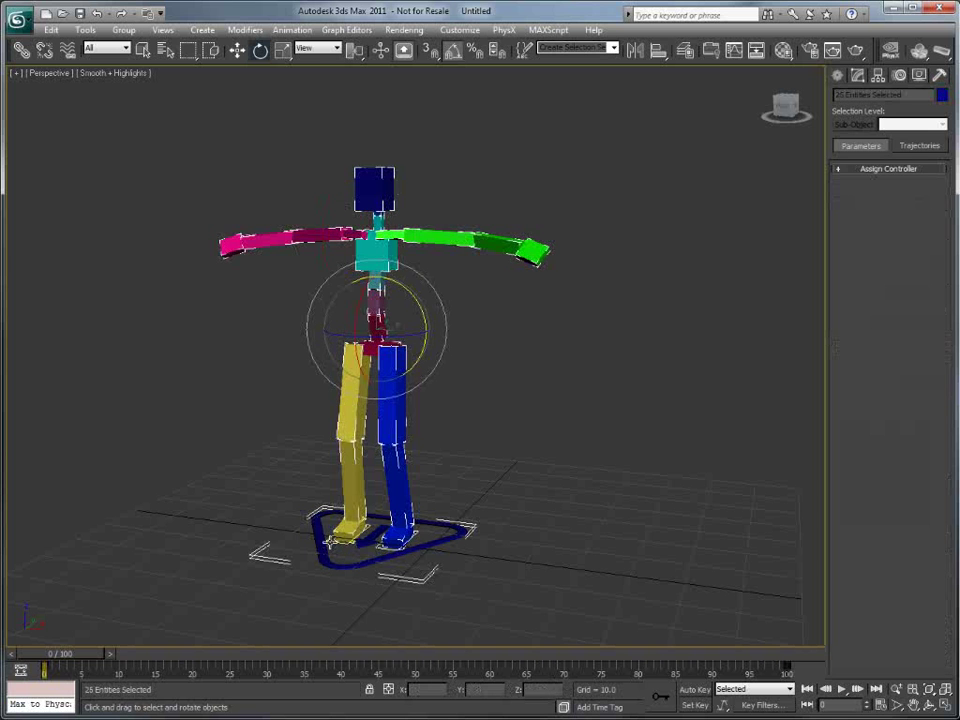
pyautogui.keyDown('alt'); pyautogui.click(416, 535); pyautogui.keyUp('alt')
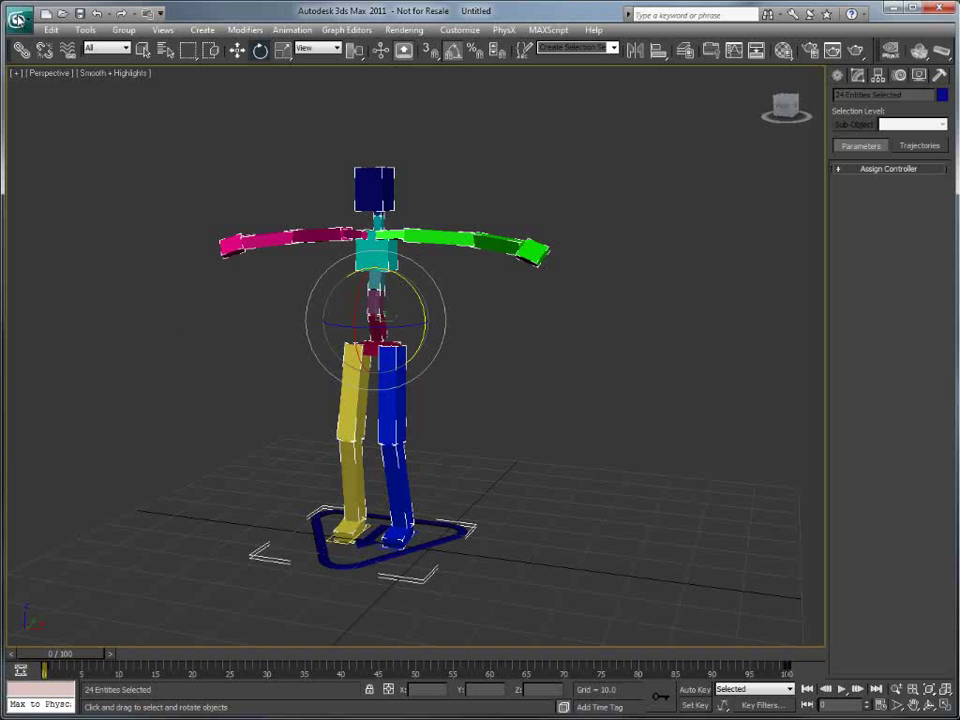
# - Export only the selected rig objects as an FBX file named CAT2Rig in the export folder
pyautogui.click(19, 18)
pyautogui.moveTo(52, 240)
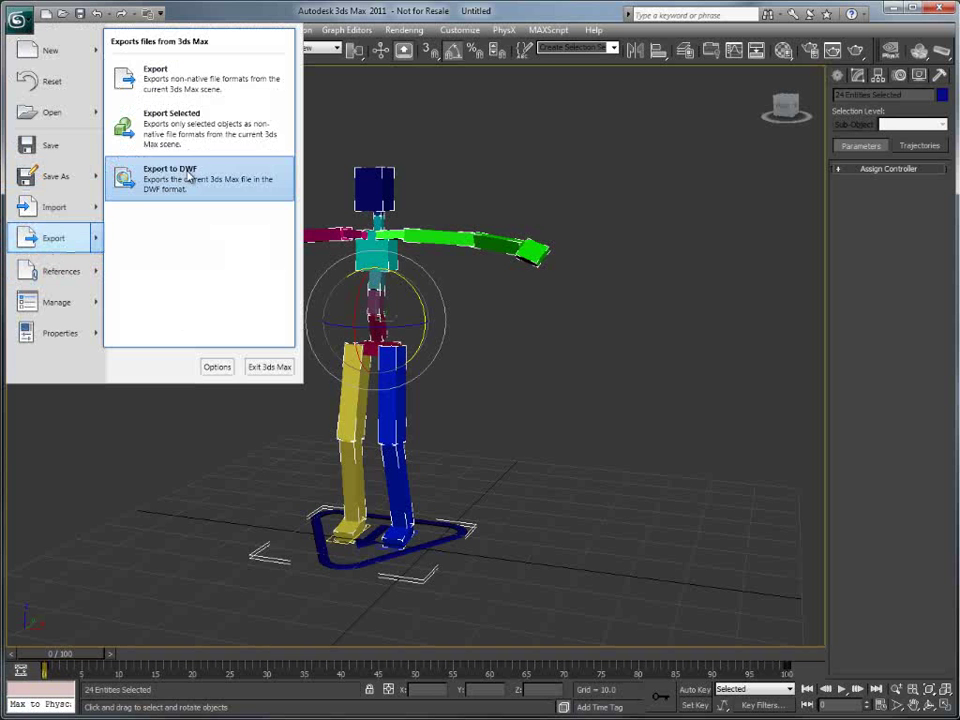
pyautogui.click(182, 140)
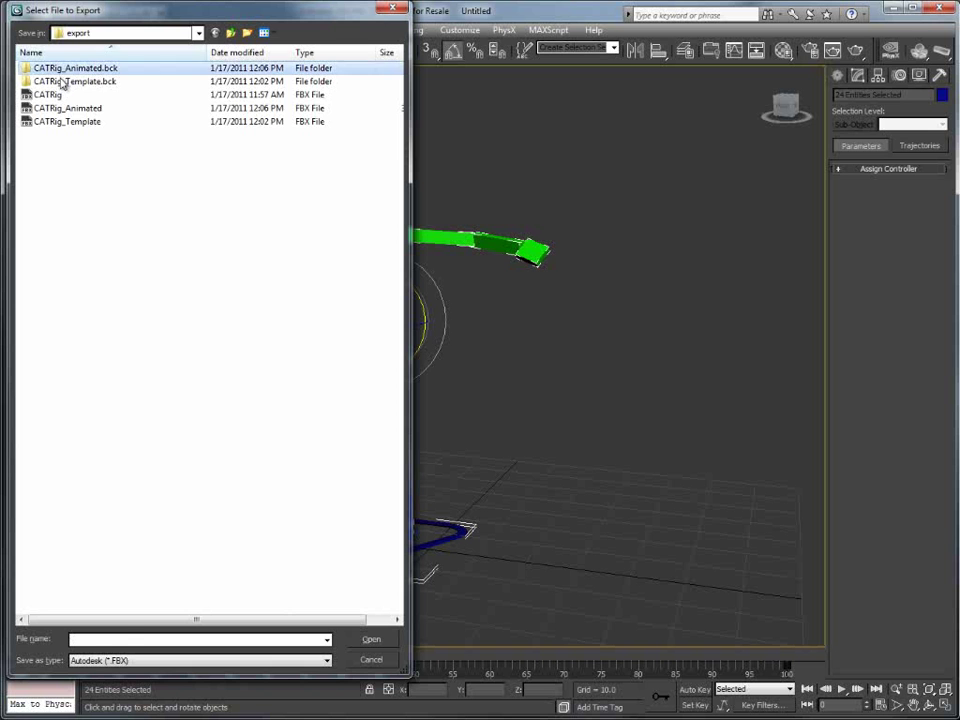
pyautogui.click(66, 122)
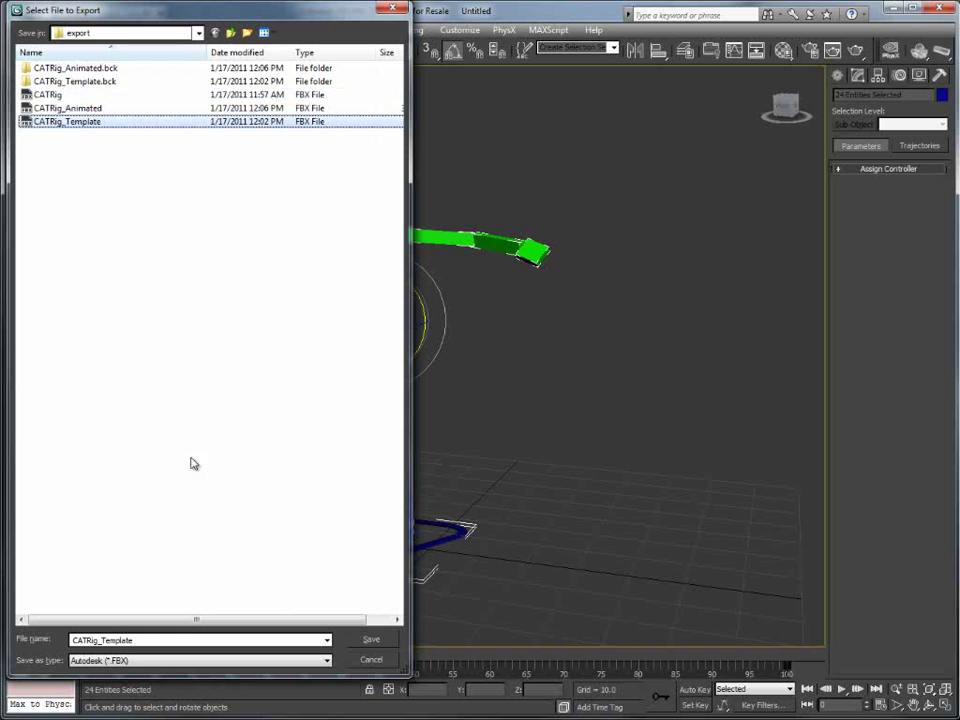
pyautogui.click(48, 94)
pyautogui.doubleClick(121, 641)
pyautogui.click(108, 641)
pyautogui.click(86, 641)
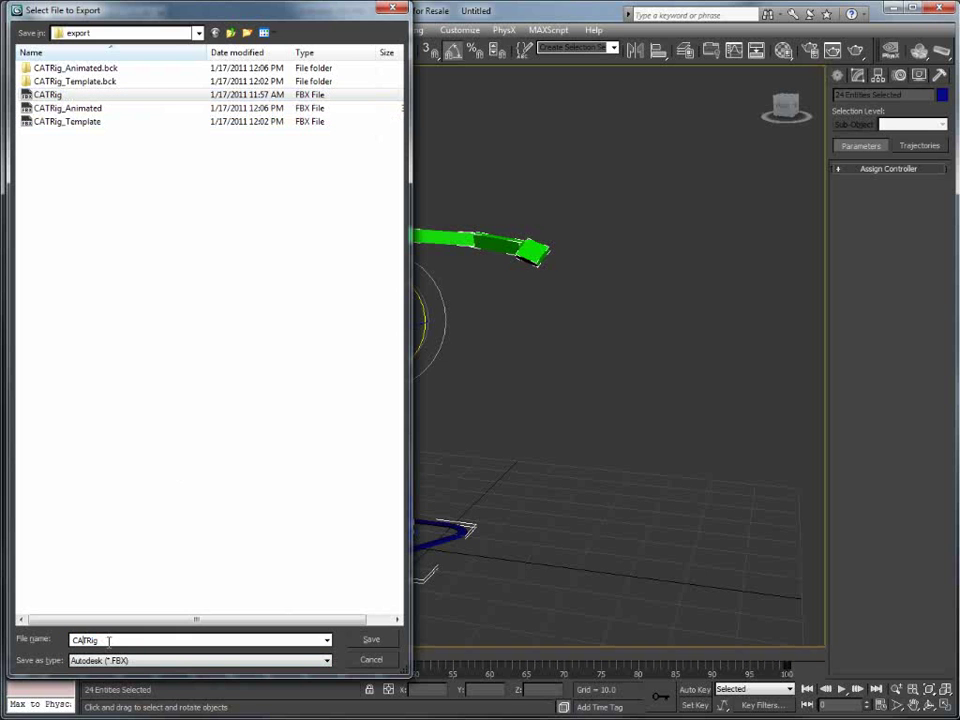
pyautogui.write('2')
pyautogui.click(372, 640)
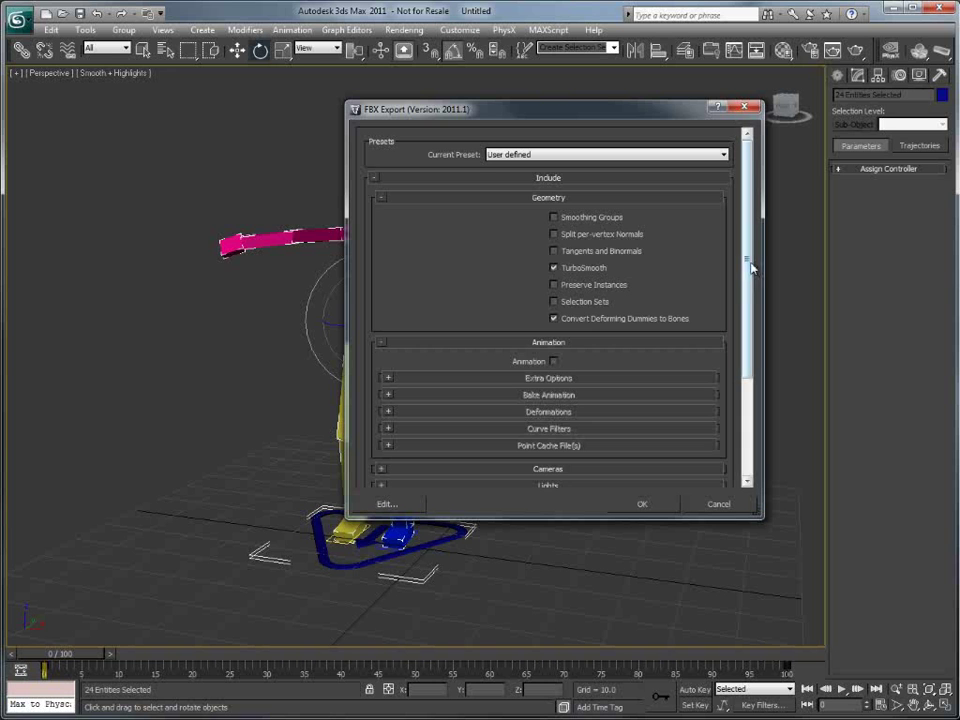
# - Run the FBX export with the current options, keeping Embed Media on, and close the warnings report
pyautogui.scroll(-3, 640, 400)
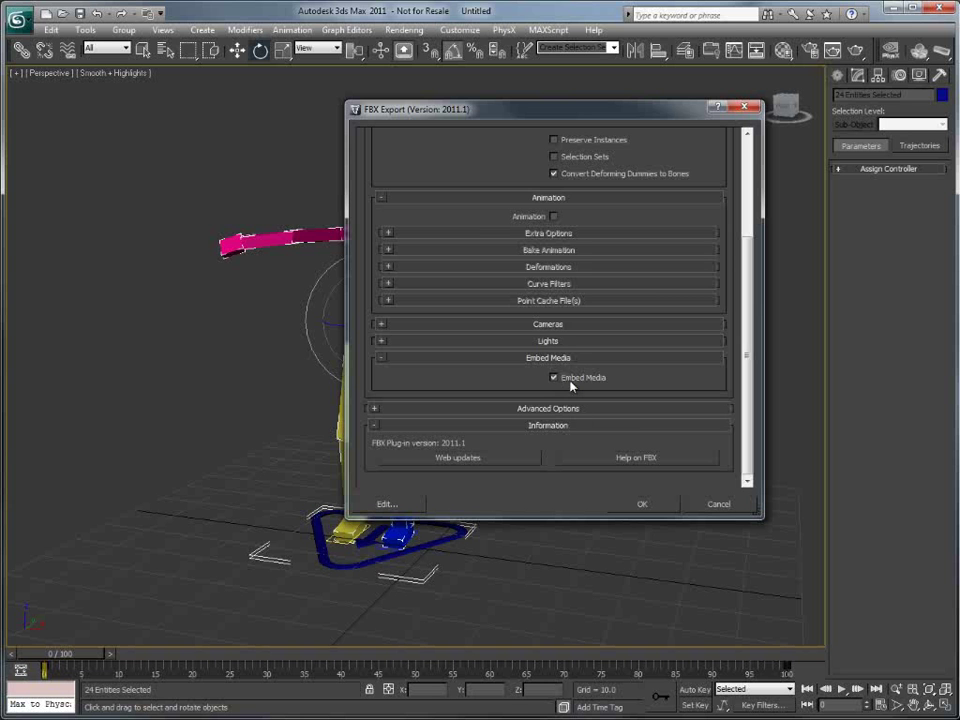
pyautogui.click(642, 504)
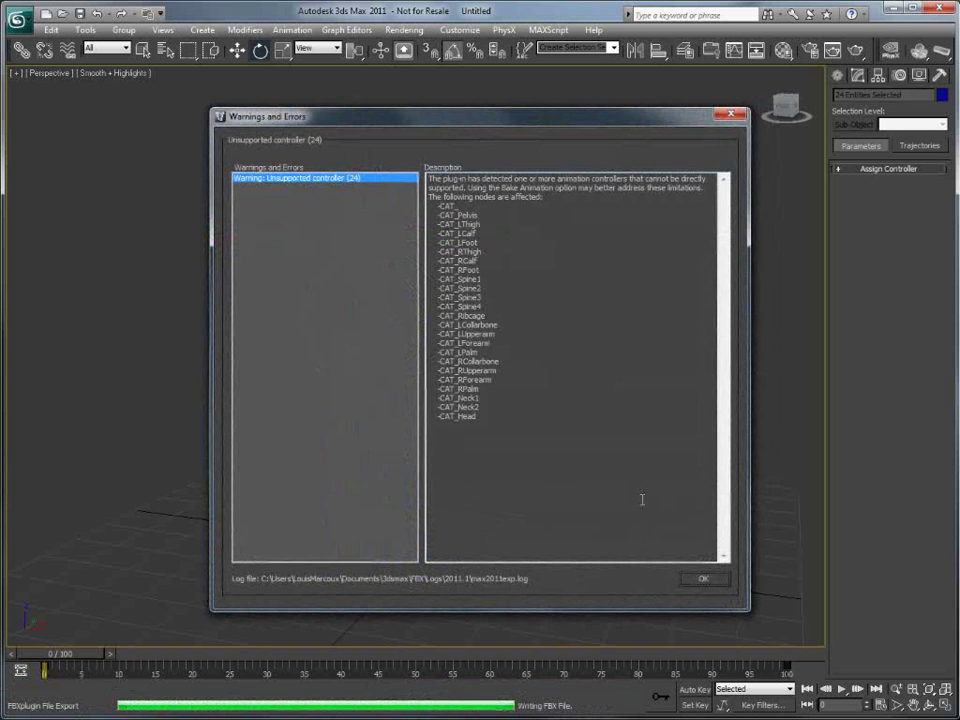
pyautogui.moveTo(377, 116)
pyautogui.mouseDown()
pyautogui.moveTo(392, 116)
pyautogui.moveTo(370, 105)
pyautogui.mouseUp()
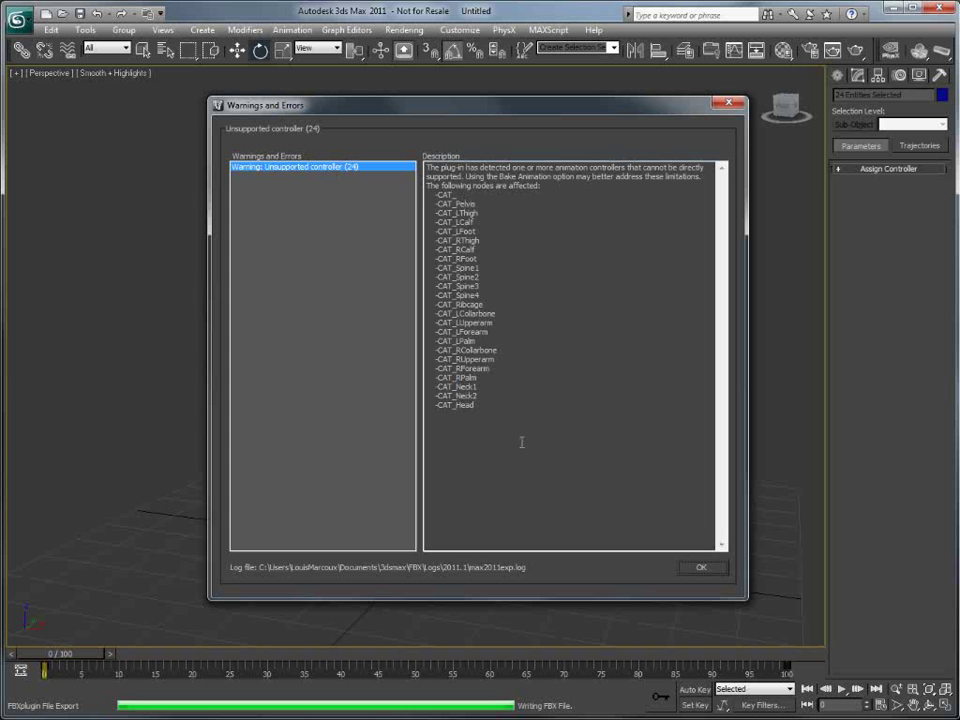
pyautogui.click(702, 568)
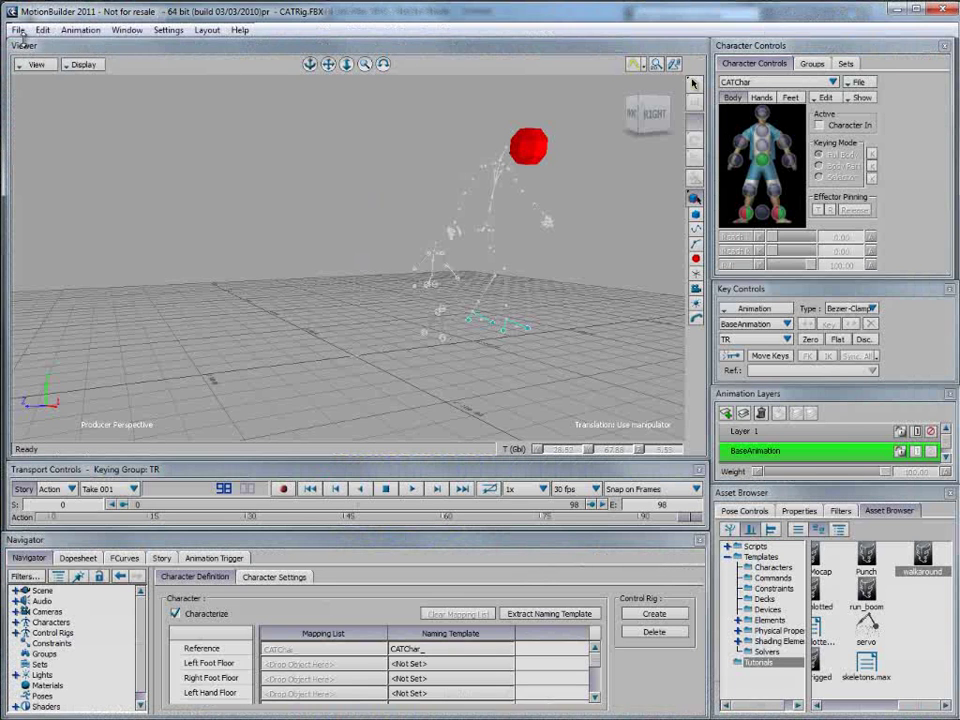
# - Switch to MotionBuilder and start a new scene without saving the changes to the current one
pyautogui.click(18, 30)
pyautogui.click(24, 48)
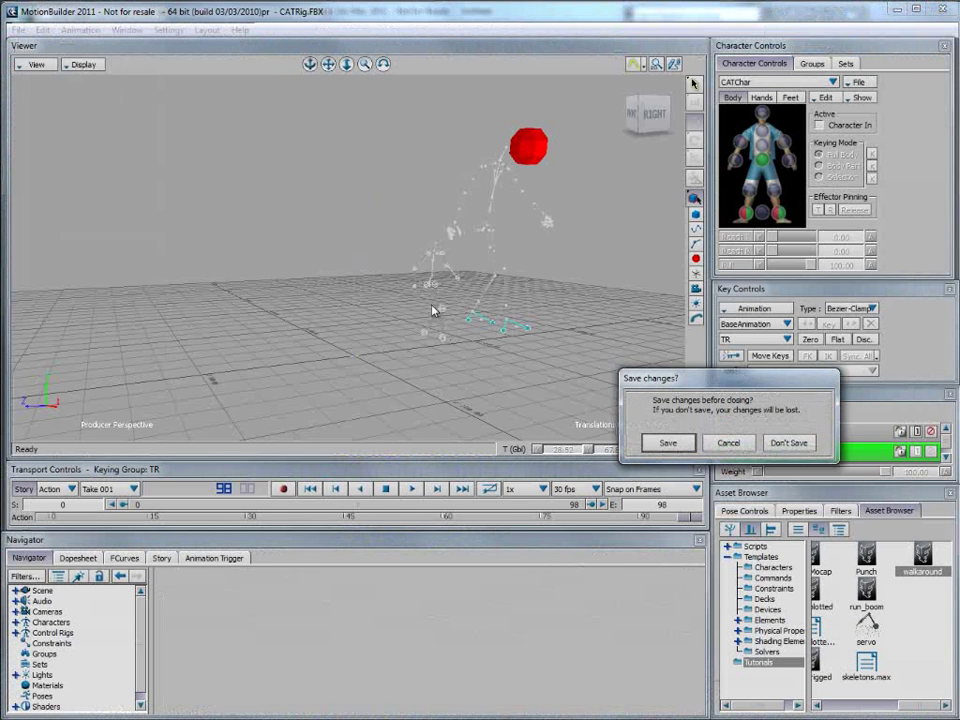
pyautogui.click(786, 444)
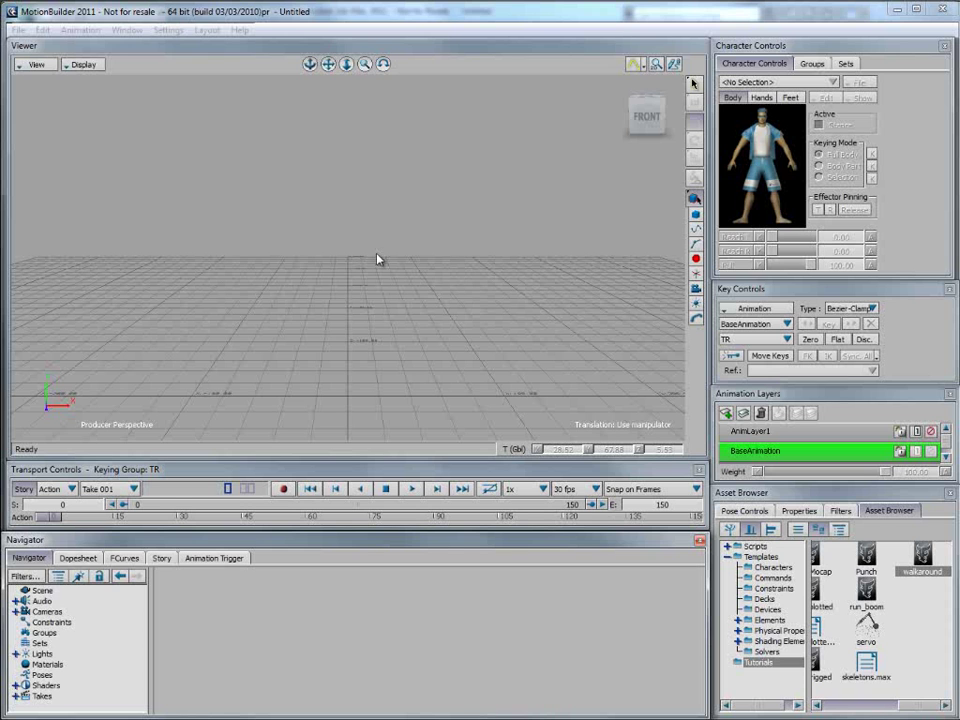
# - Open the CAT2Rig FBX file, merging all scene elements and Take 001, and frame the skeleton
pyautogui.click(18, 30)
pyautogui.click(43, 80)
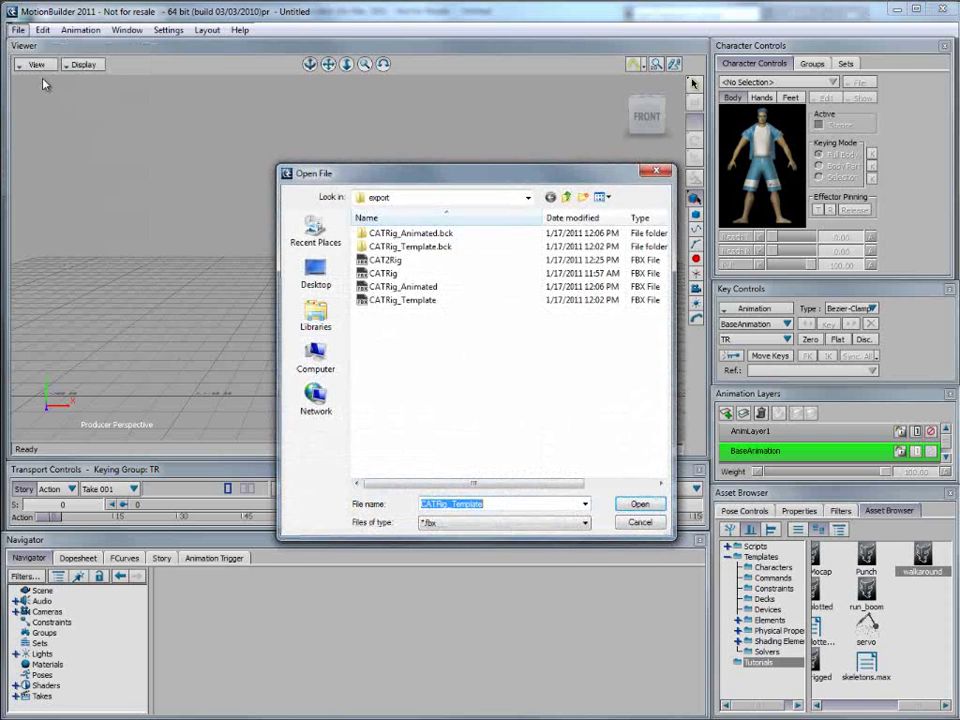
pyautogui.click(383, 260)
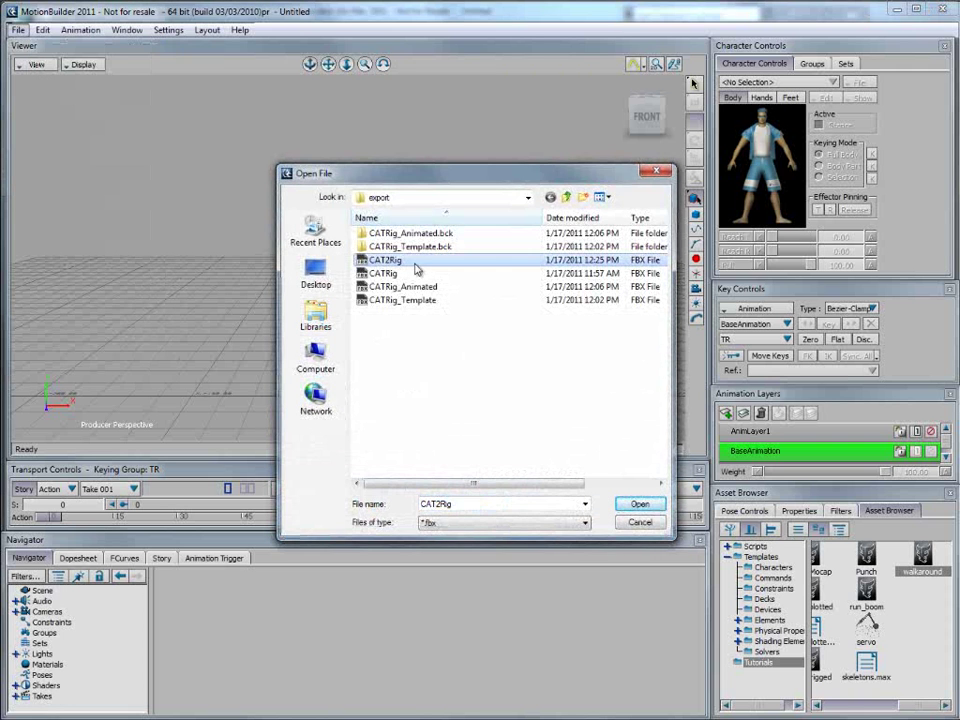
pyautogui.click(642, 505)
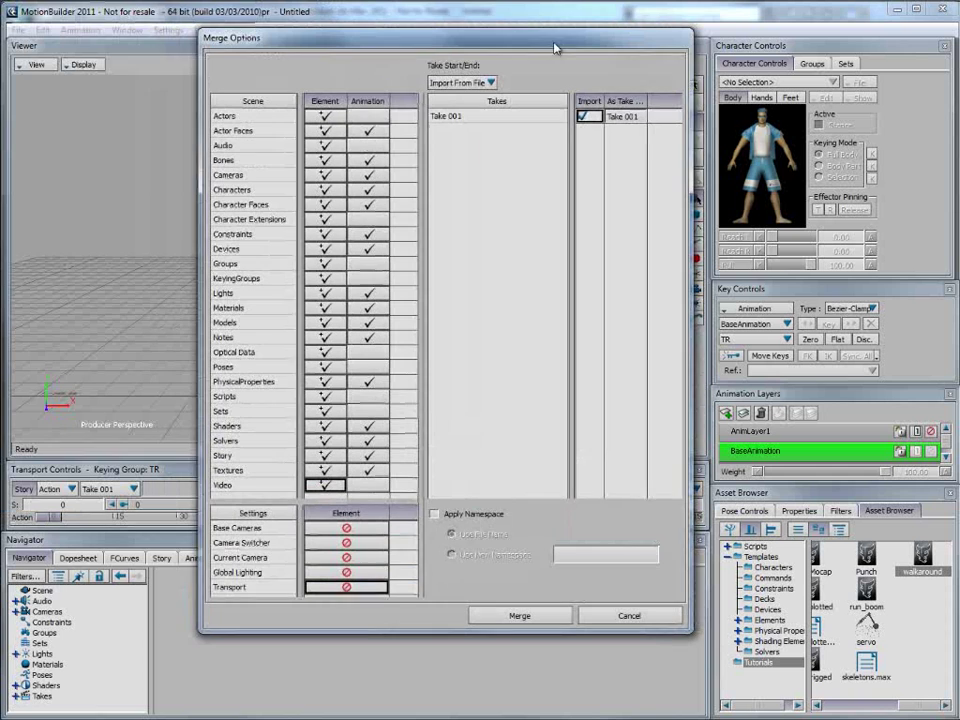
pyautogui.click(538, 617)
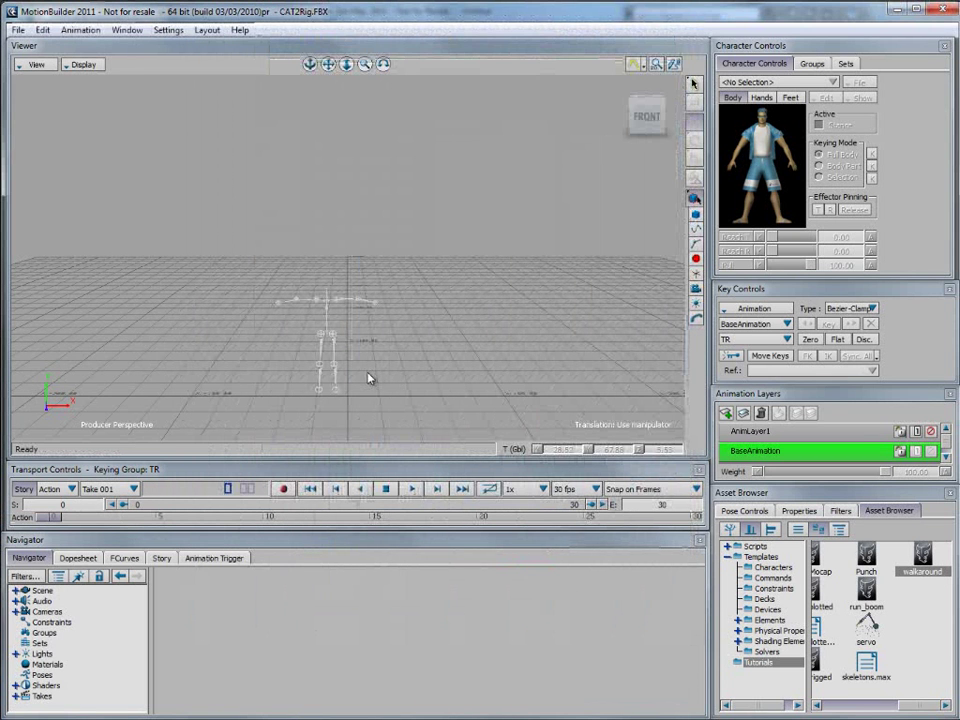
pyautogui.keyDown('ctrl'); pyautogui.keyDown('shift'); pyautogui.moveTo(369, 379); pyautogui.dragTo(385, 273); pyautogui.keyUp('shift'); pyautogui.keyUp('ctrl')
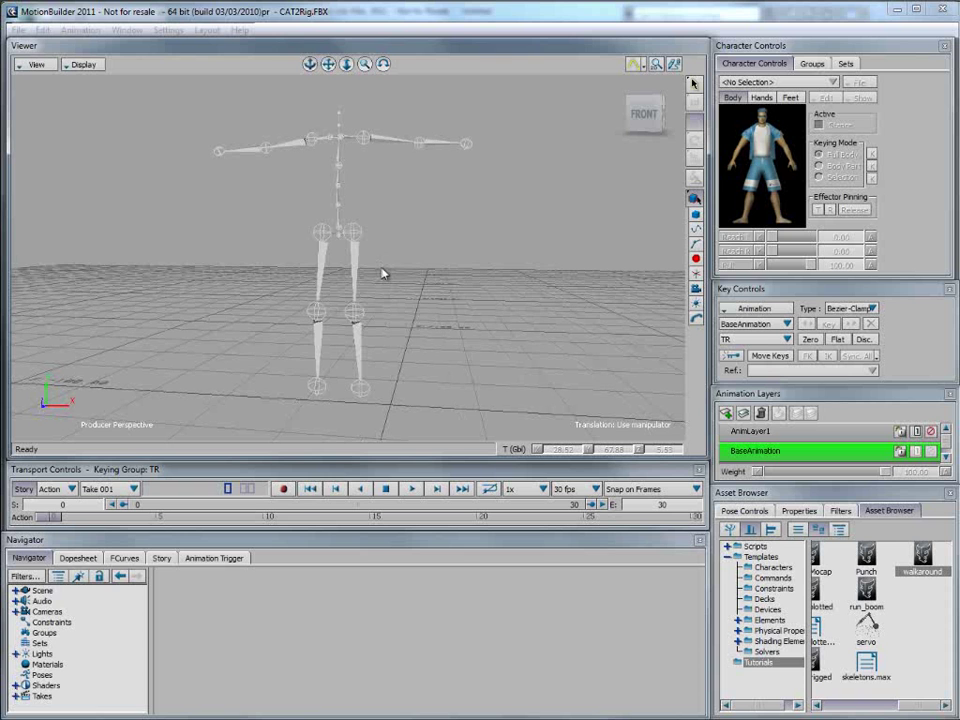
# - Add a Character asset from the Characters templates to the scene and rename it CAT_Char
pyautogui.click(771, 567)
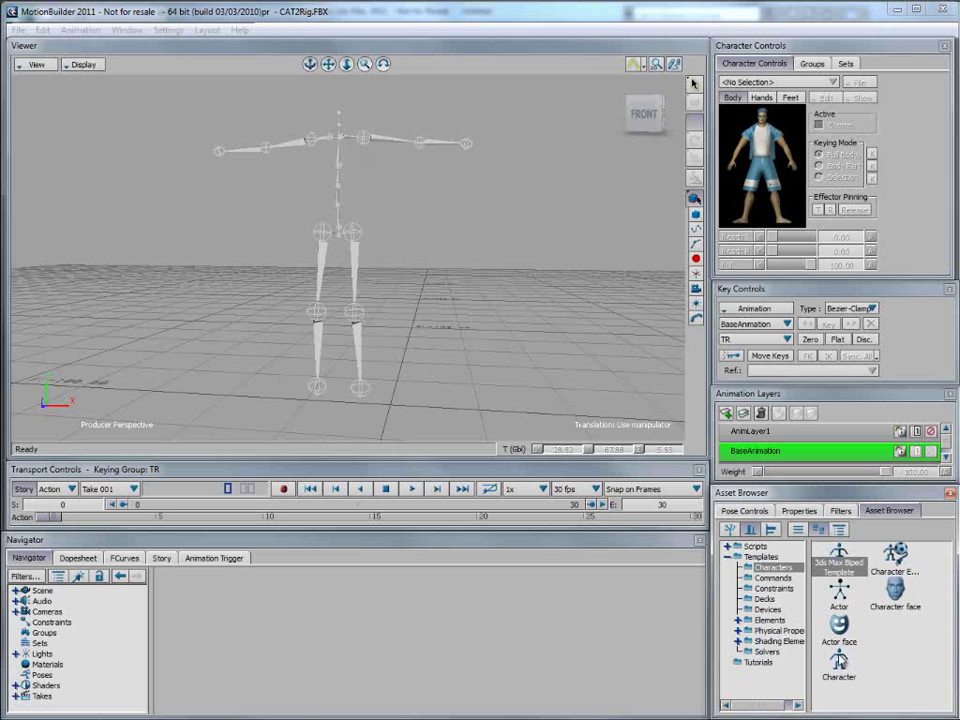
pyautogui.moveTo(839, 660); pyautogui.dragTo(463, 289)
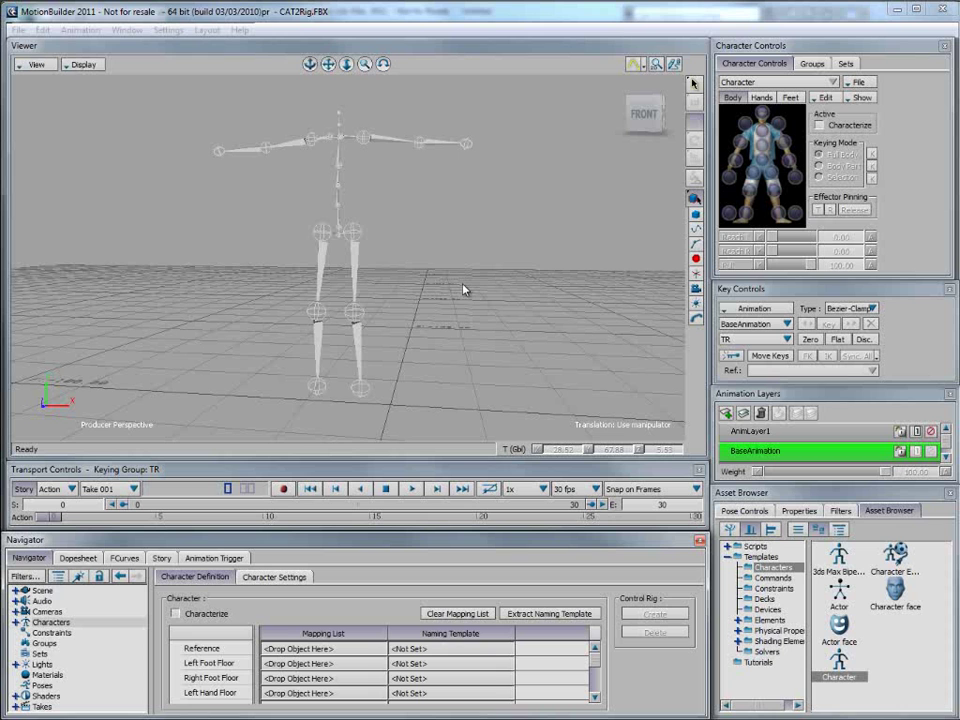
pyautogui.click(15, 622)
pyautogui.click(58, 635)
pyautogui.rightClick(58, 636)
pyautogui.click(94, 719)
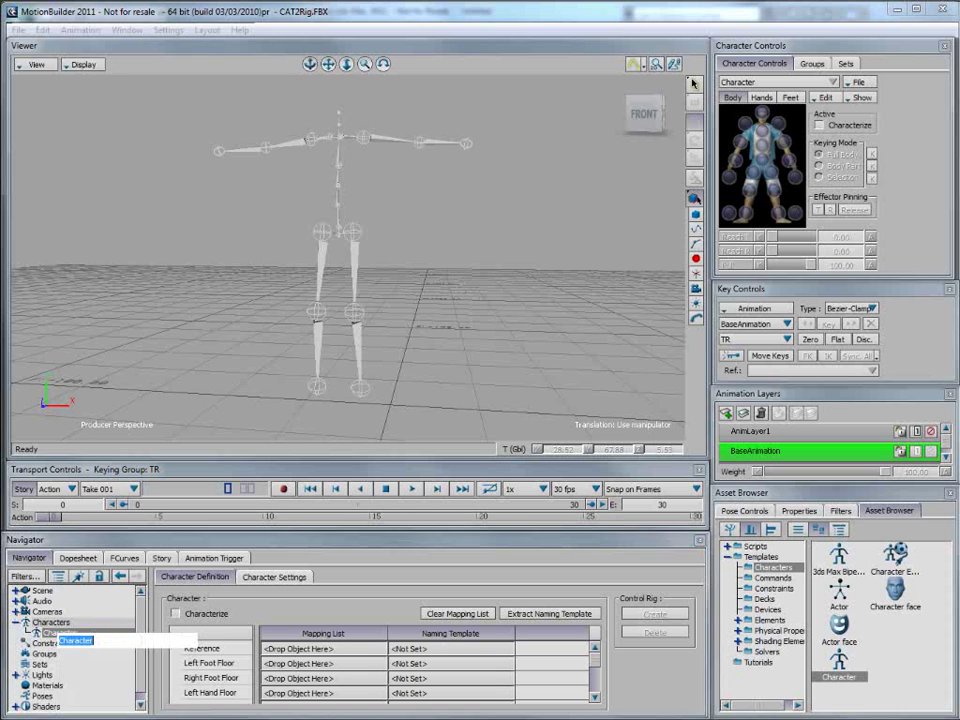
pyautogui.write('CAT_Char')
pyautogui.press('Return')
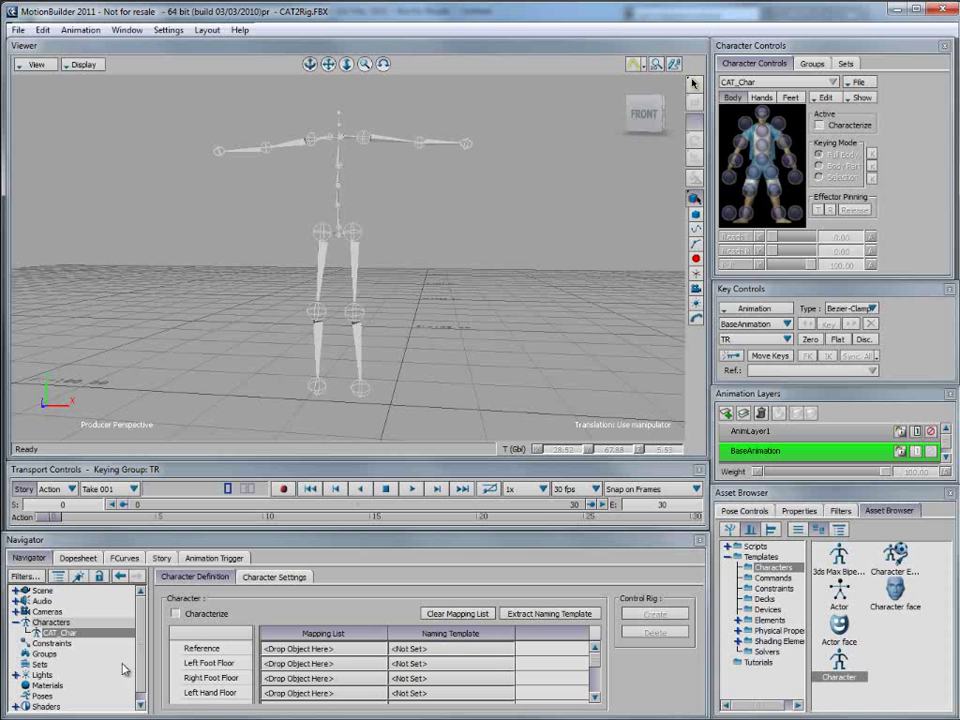
# - Enlarge the Navigator and examine the required base bones in the CAT_Char character definition
pyautogui.moveTo(211, 540); pyautogui.dragTo(225, 352)
pyautogui.click(210, 546)
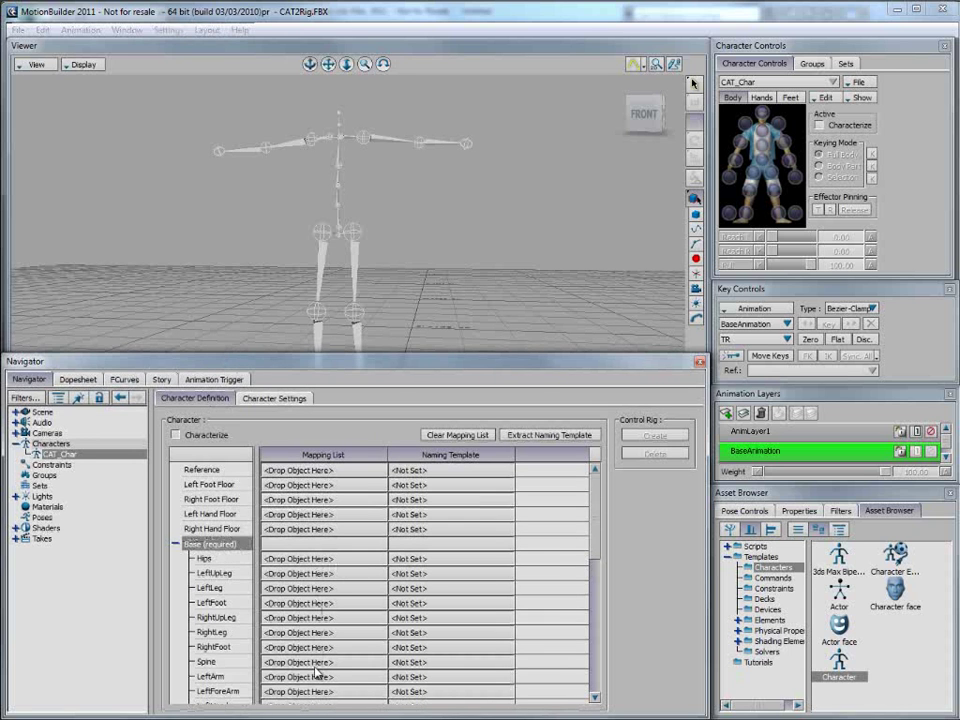
pyautogui.moveTo(594, 544)
pyautogui.mouseDown()
pyautogui.moveTo(596, 568)
pyautogui.moveTo(596, 537)
pyautogui.mouseUp()
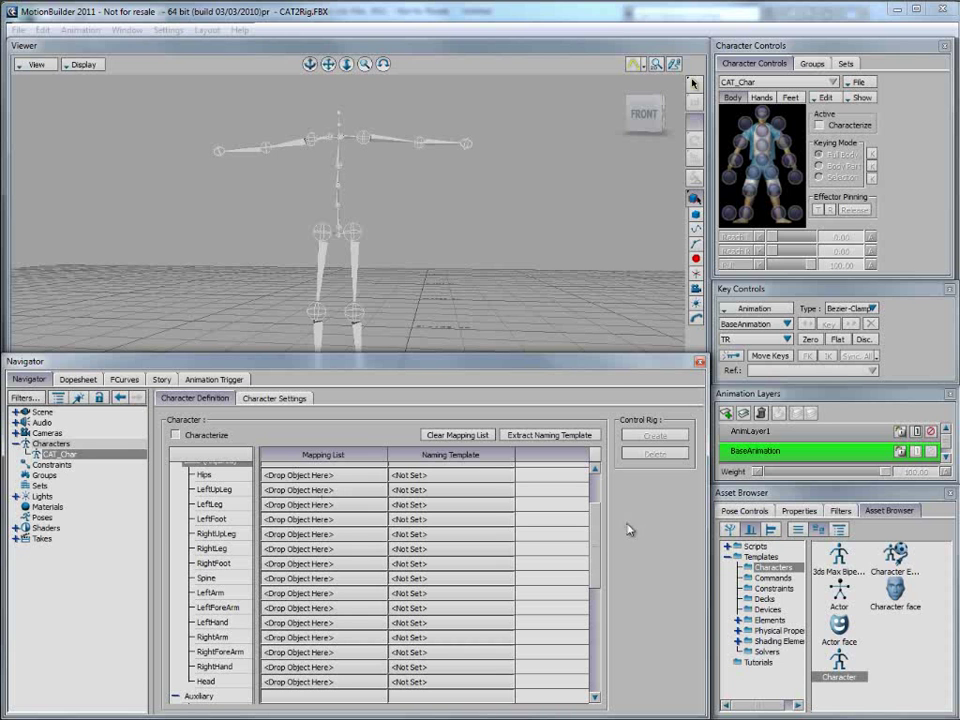
pyautogui.scroll(2, 603, 502)
pyautogui.moveTo(601, 496); pyautogui.dragTo(608, 478)
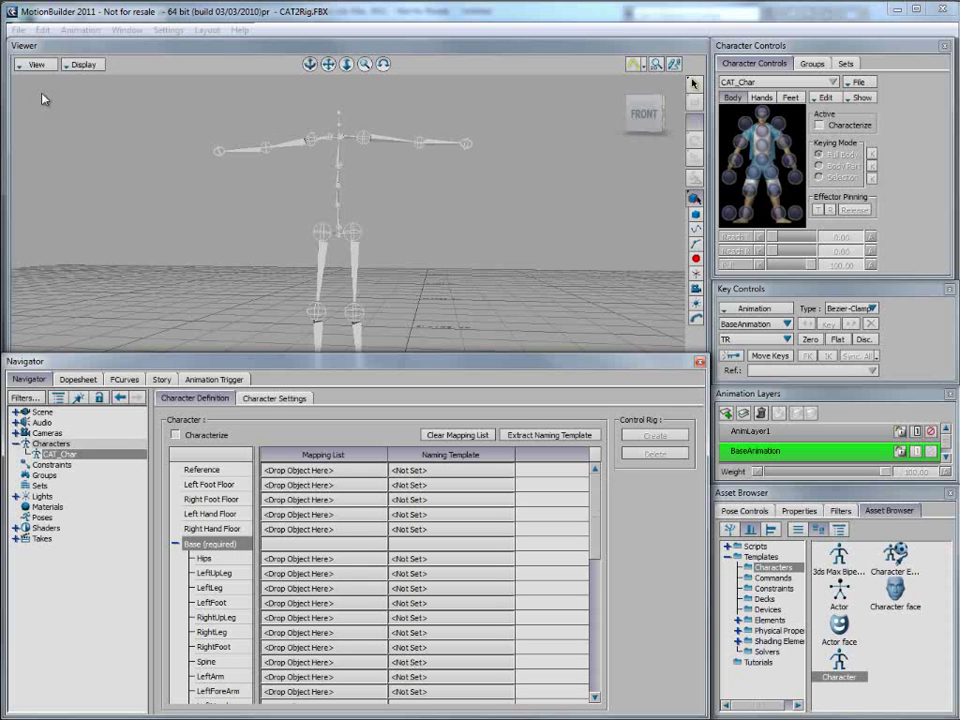
# - Switch the viewer to the schematic view and frame the CAT_Pelvis hierarchy
pyautogui.click(42, 67)
pyautogui.click(62, 149)
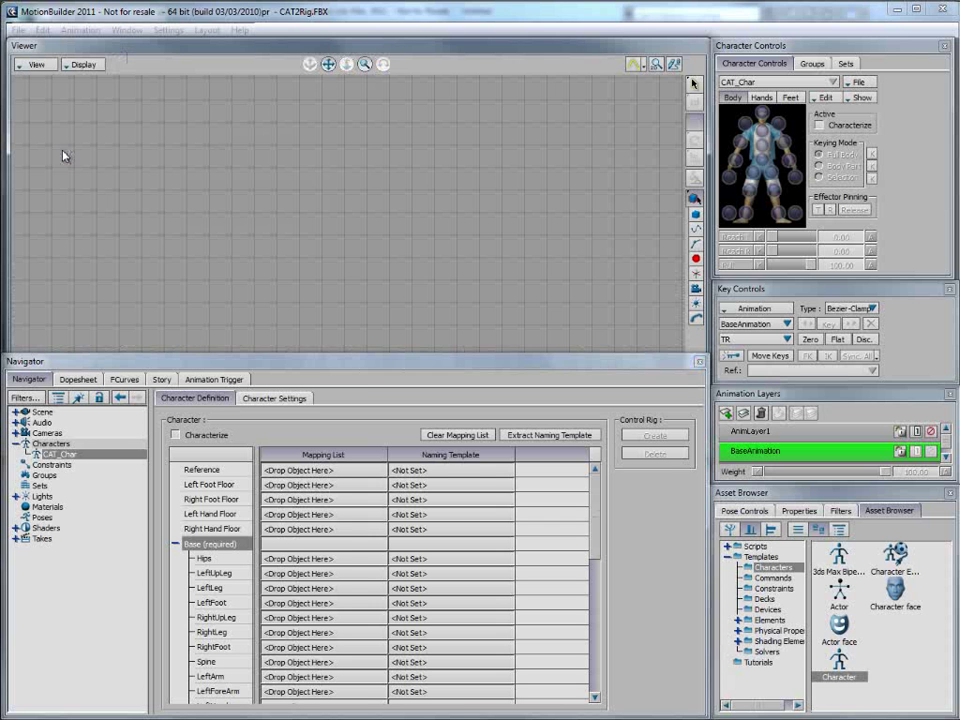
pyautogui.keyDown('ctrl'); pyautogui.moveTo(364, 200); pyautogui.dragTo(353, 216); pyautogui.keyUp('ctrl')
pyautogui.keyDown('shift'); pyautogui.moveTo(395, 152); pyautogui.dragTo(390, 123); pyautogui.keyUp('shift')
pyautogui.keyDown('shift'); pyautogui.moveTo(392, 174); pyautogui.dragTo(414, 242); pyautogui.keyUp('shift')
pyautogui.keyDown('ctrl'); pyautogui.moveTo(414, 242); pyautogui.dragTo(479, 310); pyautogui.keyUp('ctrl')
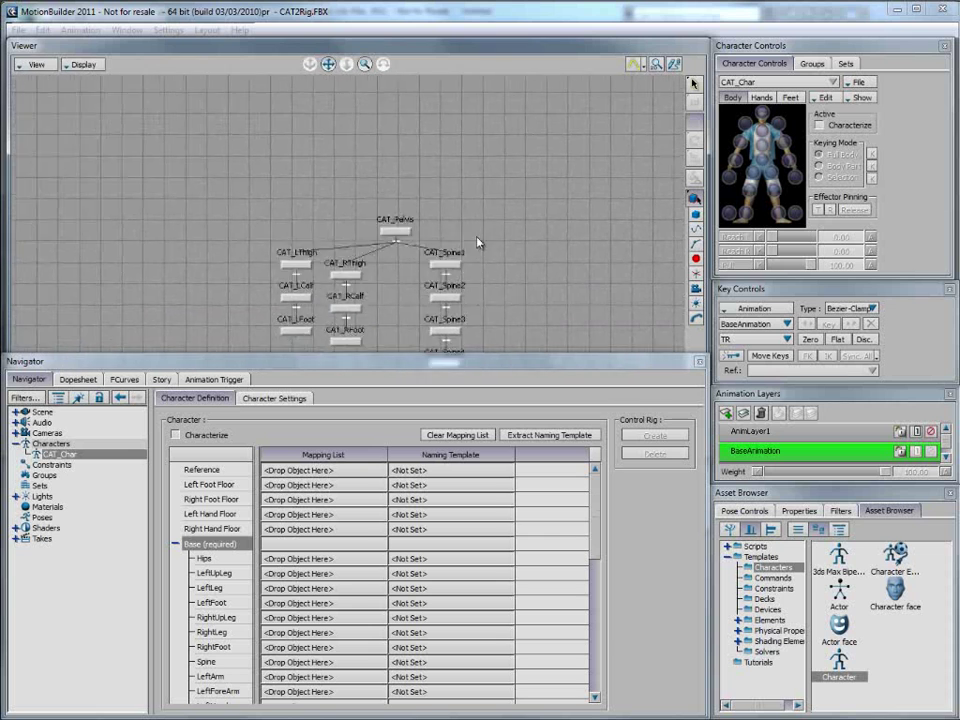
# - Spread the left and right leg, neck and head, and left and right arm branches apart in the schematic
pyautogui.keyDown('shift'); pyautogui.moveTo(477, 242); pyautogui.dragTo(490, 199); pyautogui.keyUp('shift')
pyautogui.moveTo(255, 182); pyautogui.dragTo(274, 306)
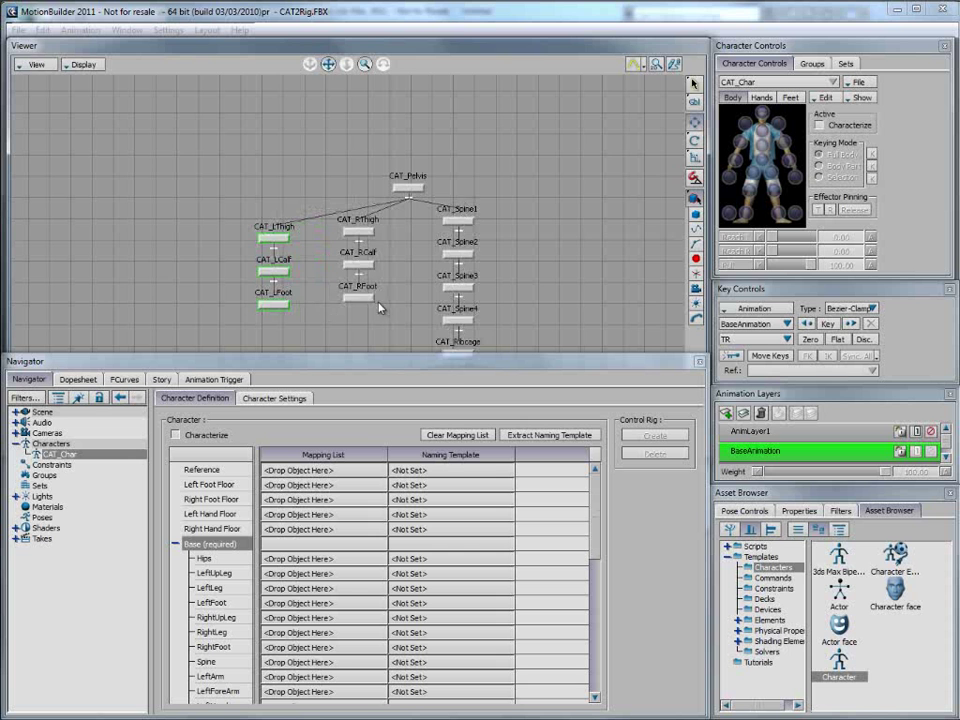
pyautogui.moveTo(381, 309); pyautogui.dragTo(364, 246)
pyautogui.moveTo(526, 285)
pyautogui.keyDown('shift'); pyautogui.mouseDown()
pyautogui.moveTo(509, 189)
pyautogui.moveTo(513, 224)
pyautogui.moveTo(513, 202)
pyautogui.mouseUp(); pyautogui.keyUp('shift')
pyautogui.moveTo(587, 345)
pyautogui.mouseDown()
pyautogui.moveTo(517, 289)
pyautogui.moveTo(475, 209)
pyautogui.moveTo(586, 234)
pyautogui.mouseUp()
pyautogui.keyDown('shift'); pyautogui.moveTo(495, 304); pyautogui.dragTo(492, 289); pyautogui.keyUp('shift')
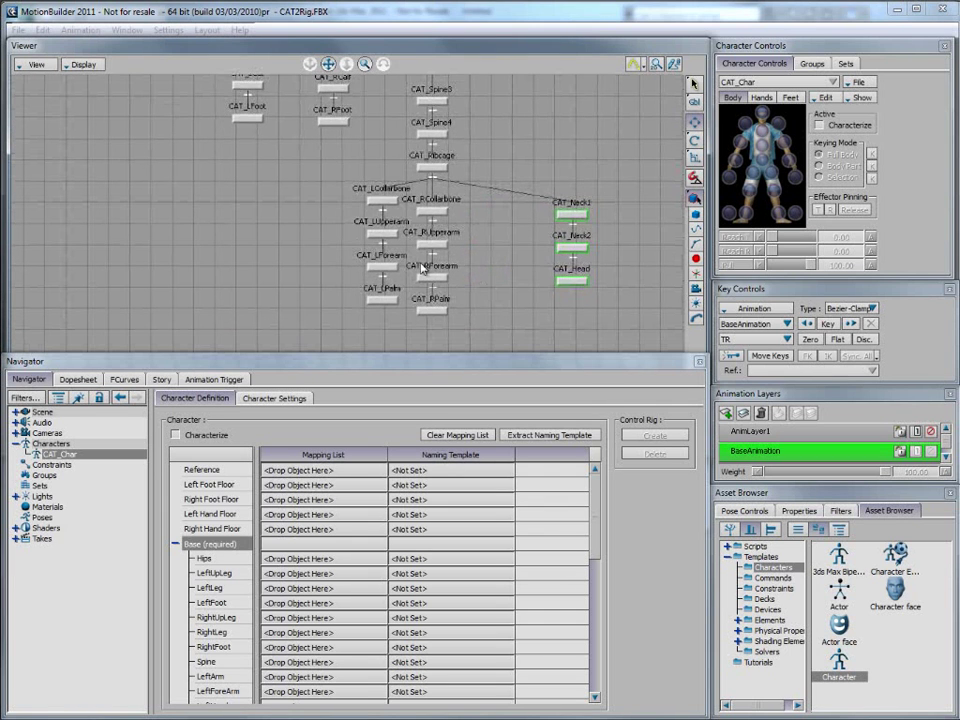
pyautogui.moveTo(343, 189); pyautogui.dragTo(318, 308)
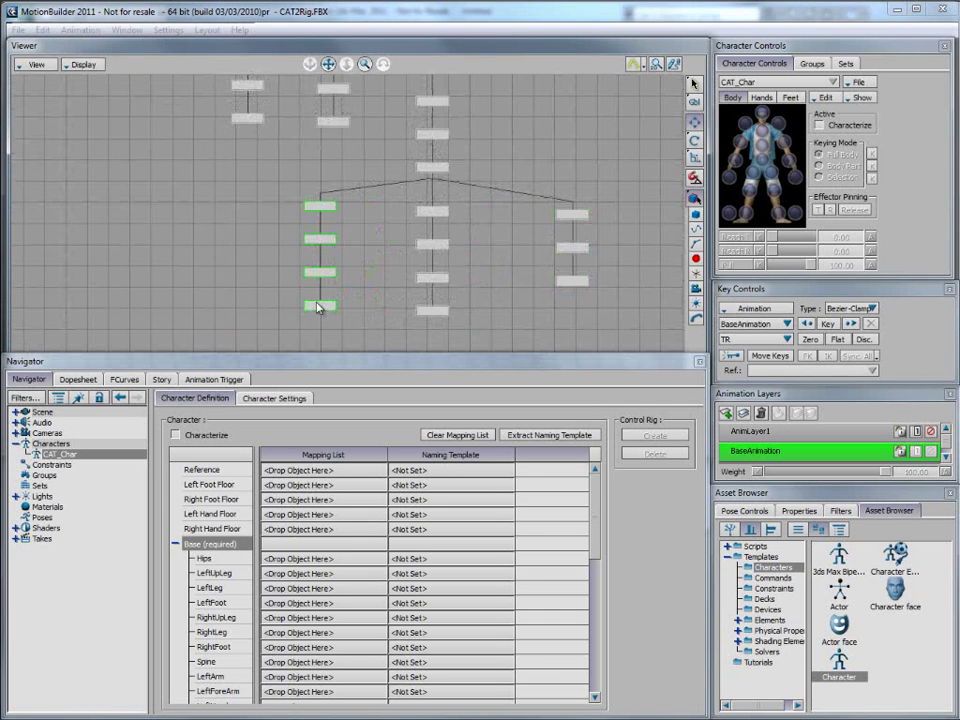
pyautogui.moveTo(398, 198); pyautogui.dragTo(456, 329)
pyautogui.moveTo(435, 278); pyautogui.dragTo(442, 290)
pyautogui.keyDown('shift'); pyautogui.moveTo(469, 158); pyautogui.dragTo(487, 240); pyautogui.keyUp('shift')
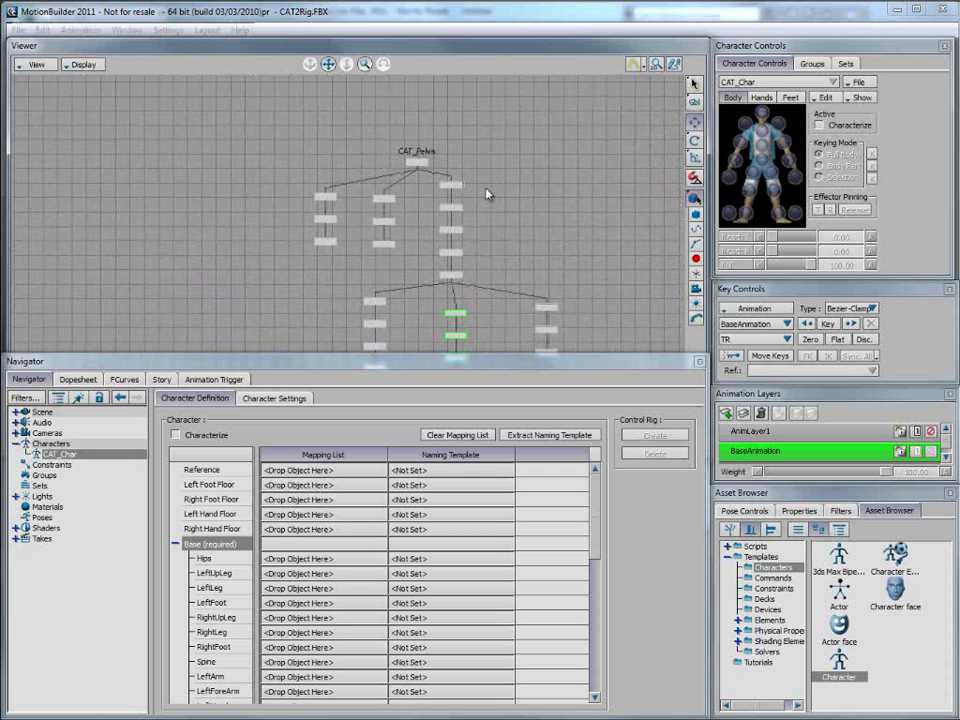
# - Map the CAT_ root node to the Reference slot of the character definition
pyautogui.click(207, 467)
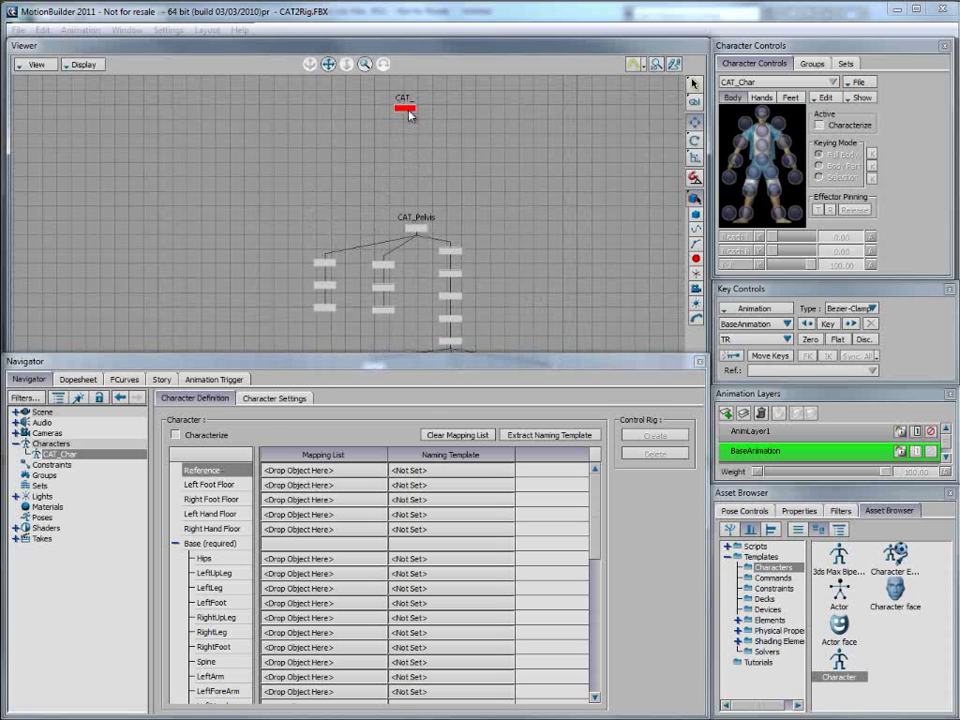
pyautogui.keyDown('shift'); pyautogui.moveTo(418, 102); pyautogui.dragTo(424, 117); pyautogui.keyUp('shift')
pyautogui.click(403, 121)
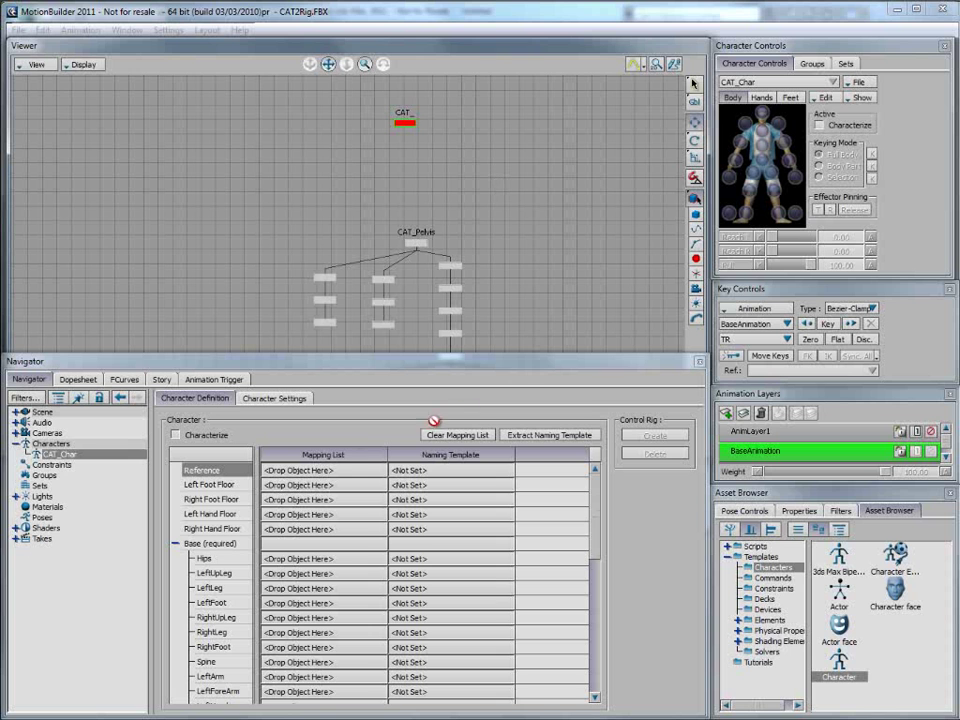
pyautogui.keyDown('alt'); pyautogui.moveTo(330, 472); pyautogui.dragTo(330, 472); pyautogui.keyUp('alt')
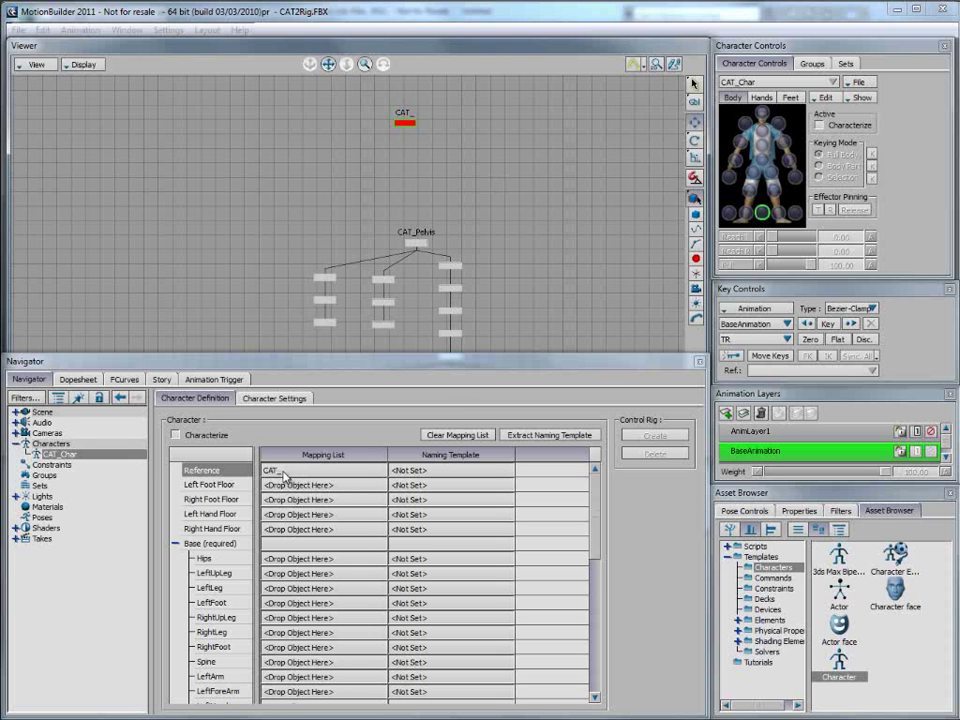
# - Map CAT_Pelvis to the Hips slot and bring the leg nodes close up in the schematic
pyautogui.keyDown('shift'); pyautogui.moveTo(468, 270); pyautogui.dragTo(444, 143); pyautogui.keyUp('shift')
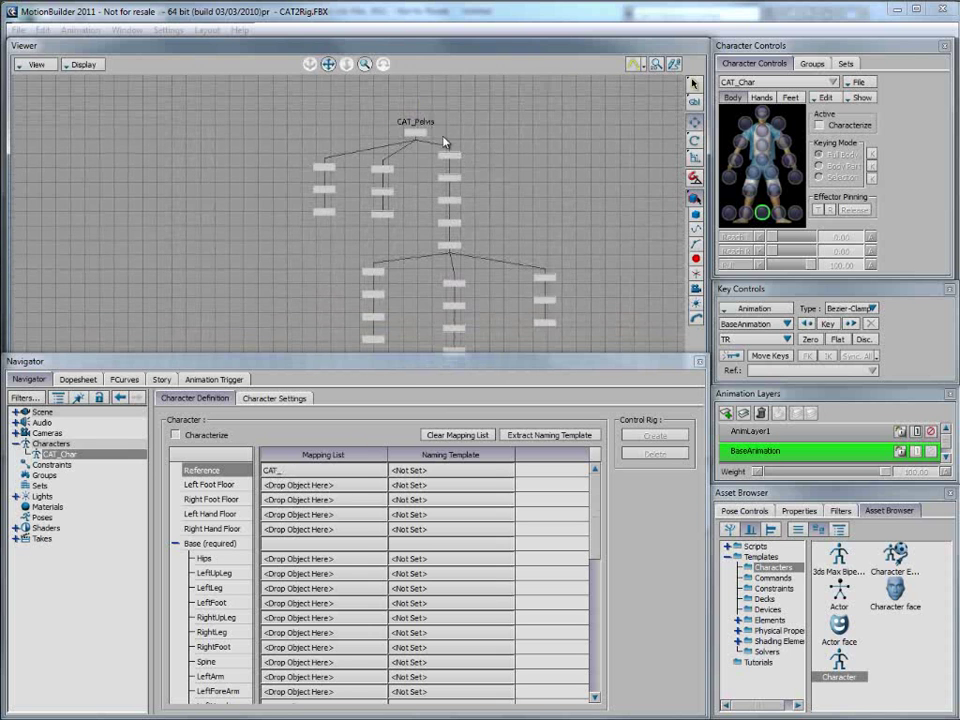
pyautogui.click(415, 135)
pyautogui.keyDown('alt'); pyautogui.moveTo(415, 135); pyautogui.dragTo(318, 563); pyautogui.keyUp('alt')
pyautogui.scroll(5, 396, 176)
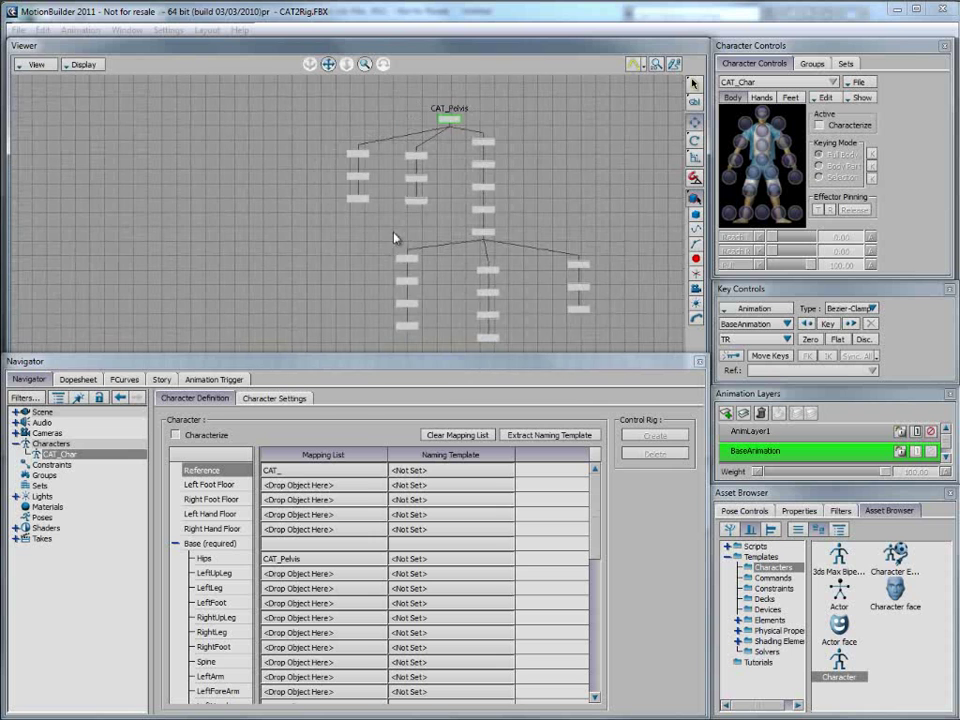
pyautogui.keyDown('shift'); pyautogui.moveTo(400, 157); pyautogui.dragTo(448, 256); pyautogui.keyUp('shift')
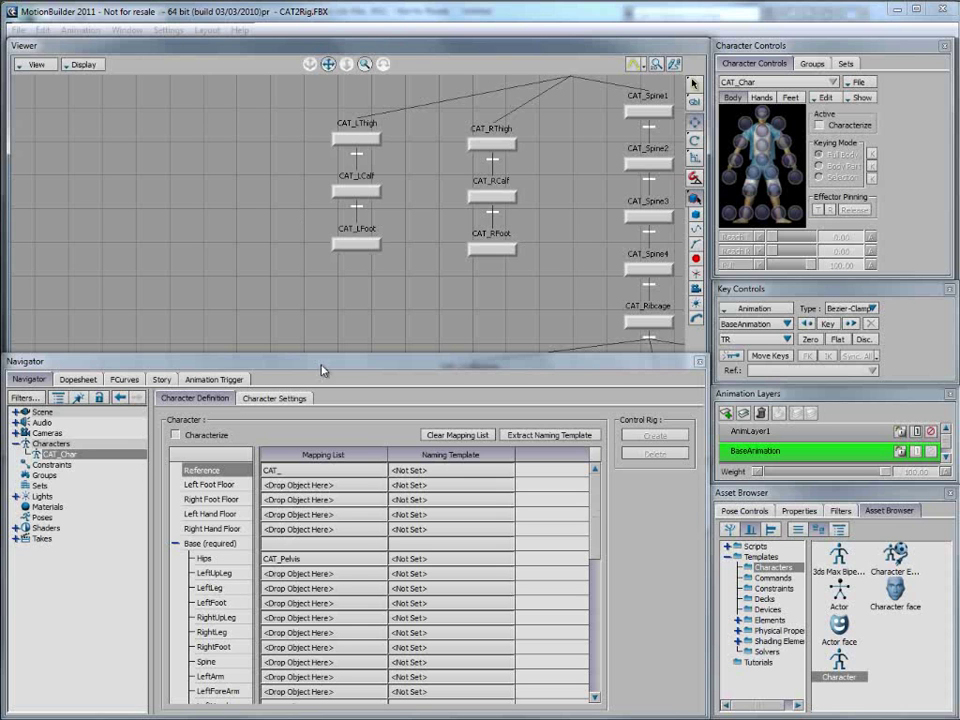
# - Map CAT_LThigh, CAT_LCalf and CAT_LFoot to the LeftUpLeg, LeftLeg and LeftFoot slots of the character definition
pyautogui.click(356, 138)
pyautogui.keyDown('alt'); pyautogui.moveTo(395, 194); pyautogui.dragTo(296, 590); pyautogui.keyUp('alt')
pyautogui.keyDown('alt'); pyautogui.moveTo(360, 140); pyautogui.dragTo(288, 576); pyautogui.keyUp('alt')
pyautogui.click(365, 191)
pyautogui.keyDown('alt'); pyautogui.moveTo(364, 192); pyautogui.dragTo(296, 588); pyautogui.keyUp('alt')
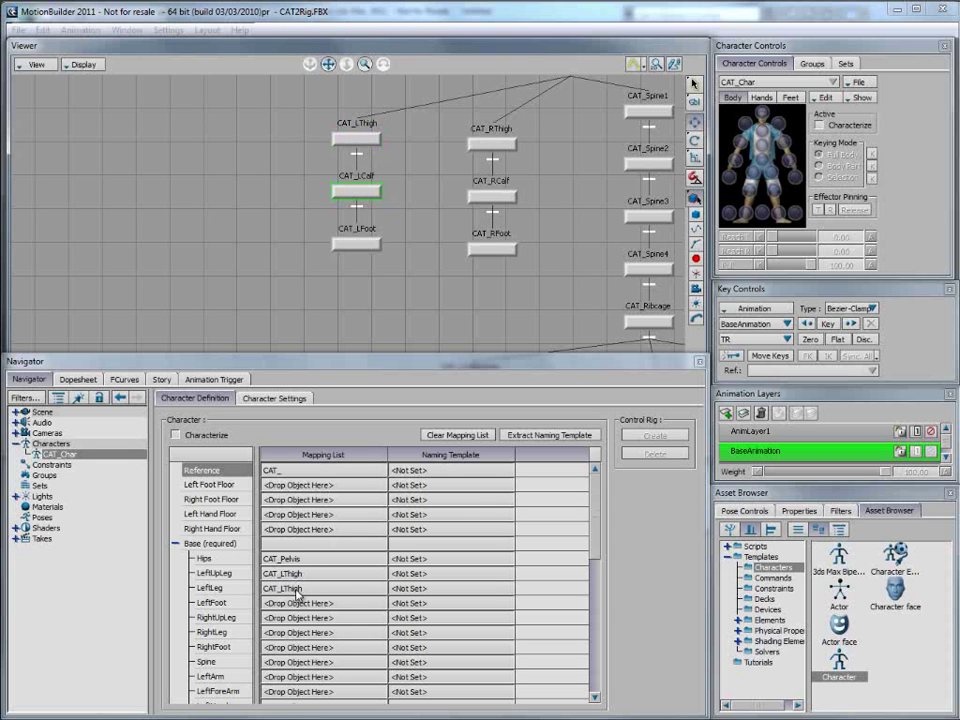
pyautogui.keyDown('alt'); pyautogui.moveTo(365, 249); pyautogui.dragTo(305, 607); pyautogui.keyUp('alt')
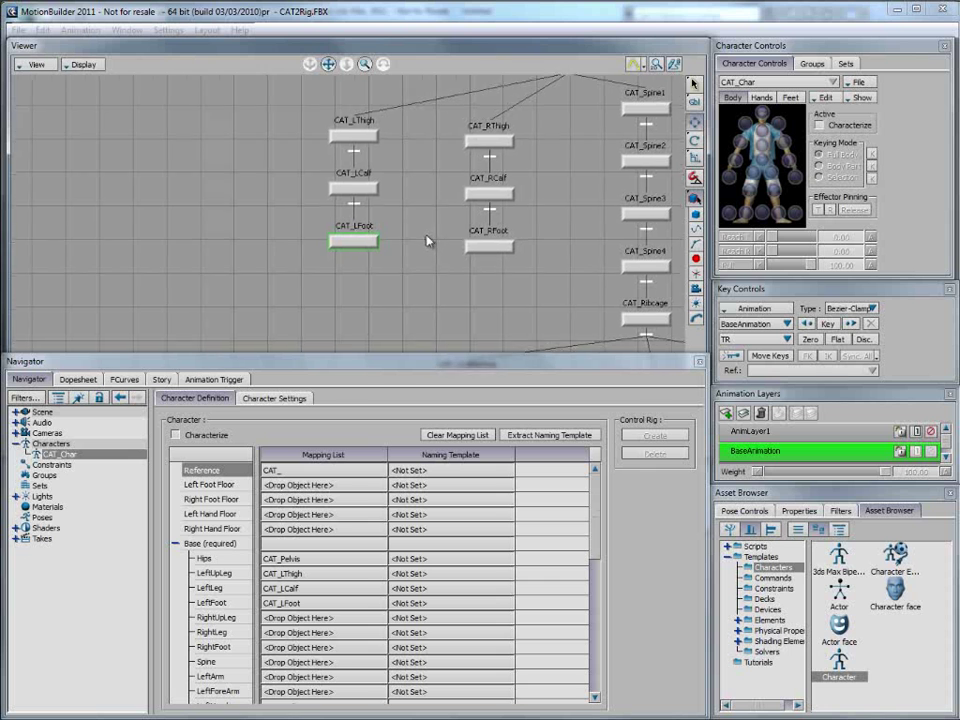
# - Map CAT_RThigh, CAT_RCalf and CAT_RFoot to the RightUpLeg, RightLeg and RightFoot slots
pyautogui.scroll(-1, 598, 527)
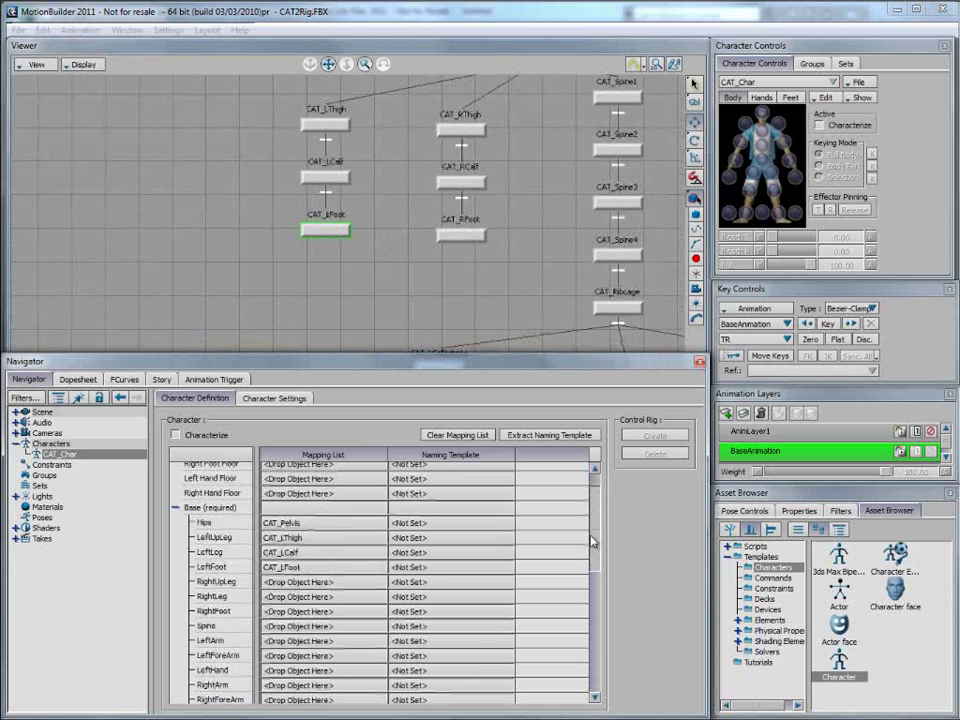
pyautogui.click(461, 129)
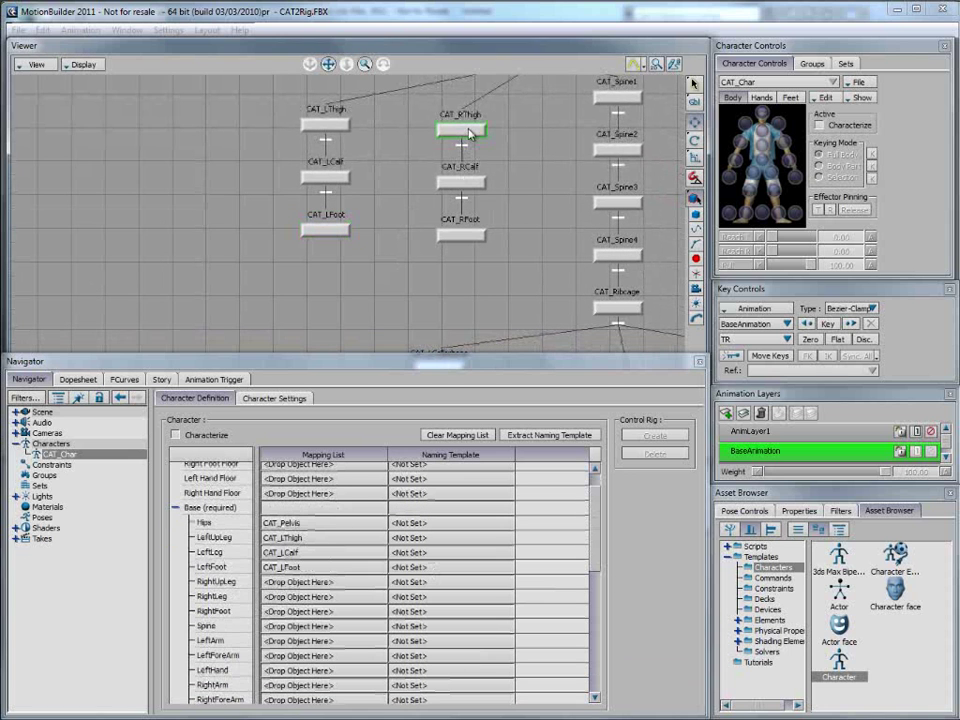
pyautogui.keyDown('alt'); pyautogui.moveTo(317, 587); pyautogui.dragTo(317, 584); pyautogui.keyUp('alt')
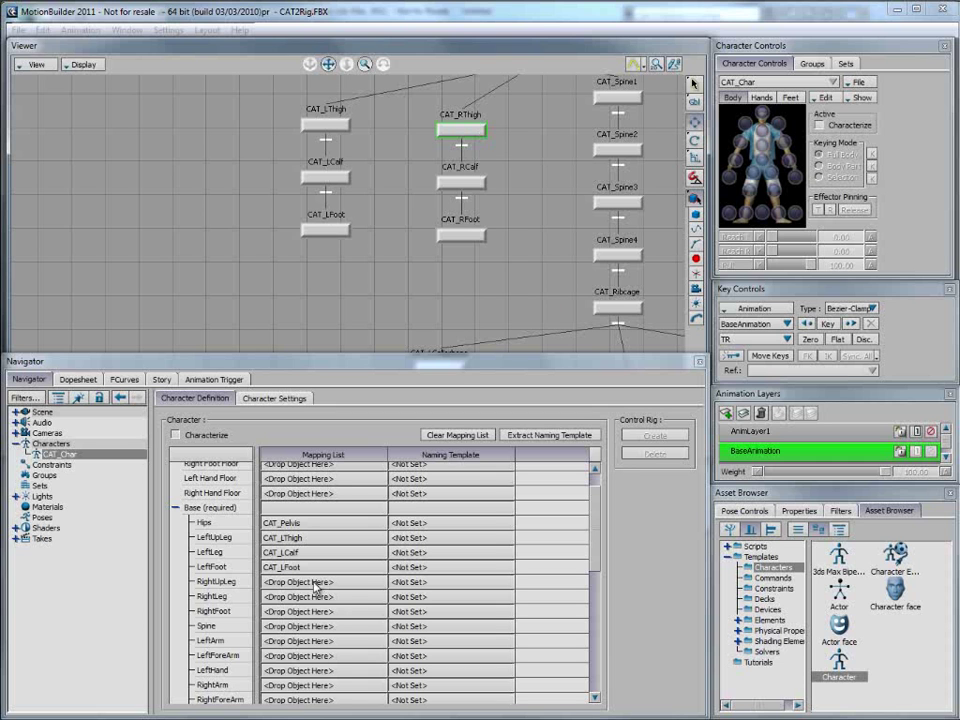
pyautogui.click(463, 186)
pyautogui.keyDown('alt'); pyautogui.moveTo(463, 190); pyautogui.dragTo(332, 601); pyautogui.keyUp('alt')
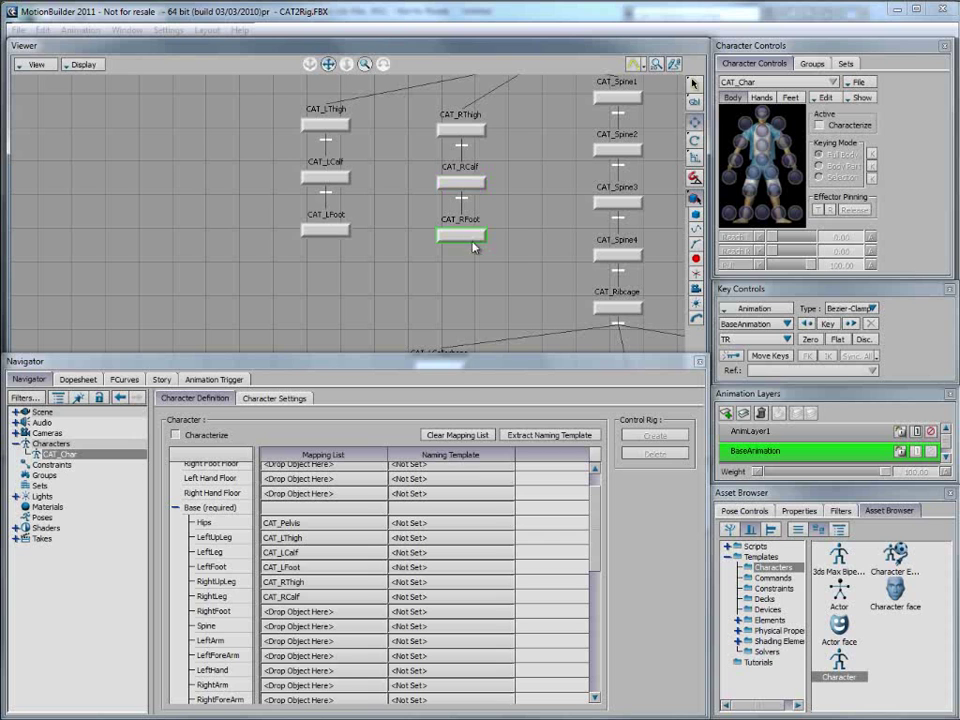
pyautogui.keyDown('alt'); pyautogui.moveTo(302, 614); pyautogui.dragTo(302, 613); pyautogui.keyUp('alt')
# - Map CAT_Spine1 to the Spine slot in the required base bones
pyautogui.moveTo(531, 190); pyautogui.dragTo(403, 198, button='middle')
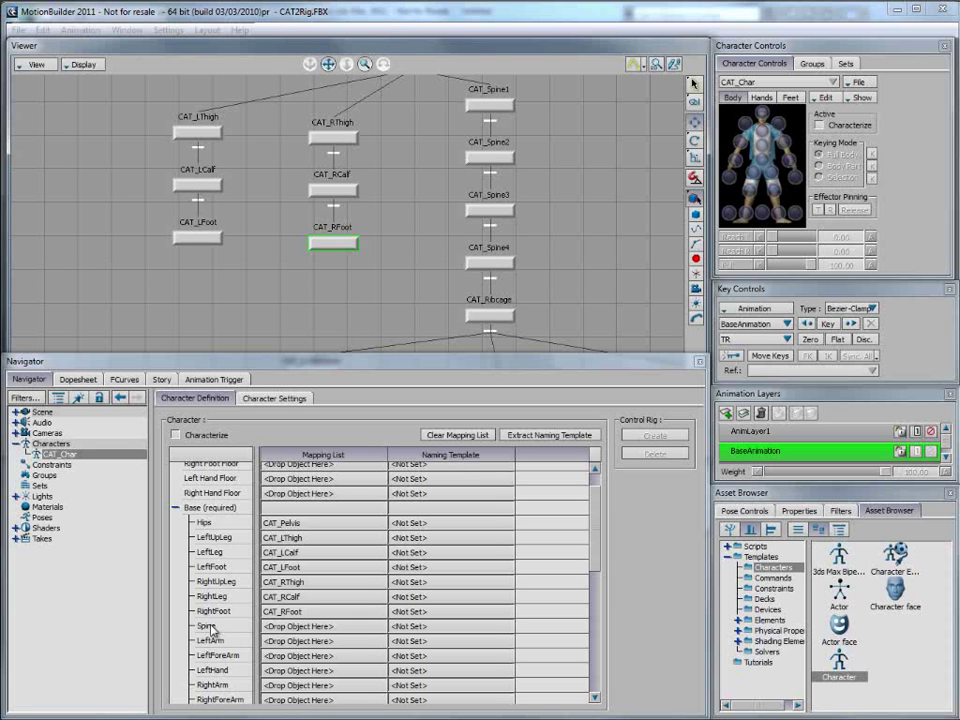
pyautogui.click(497, 107)
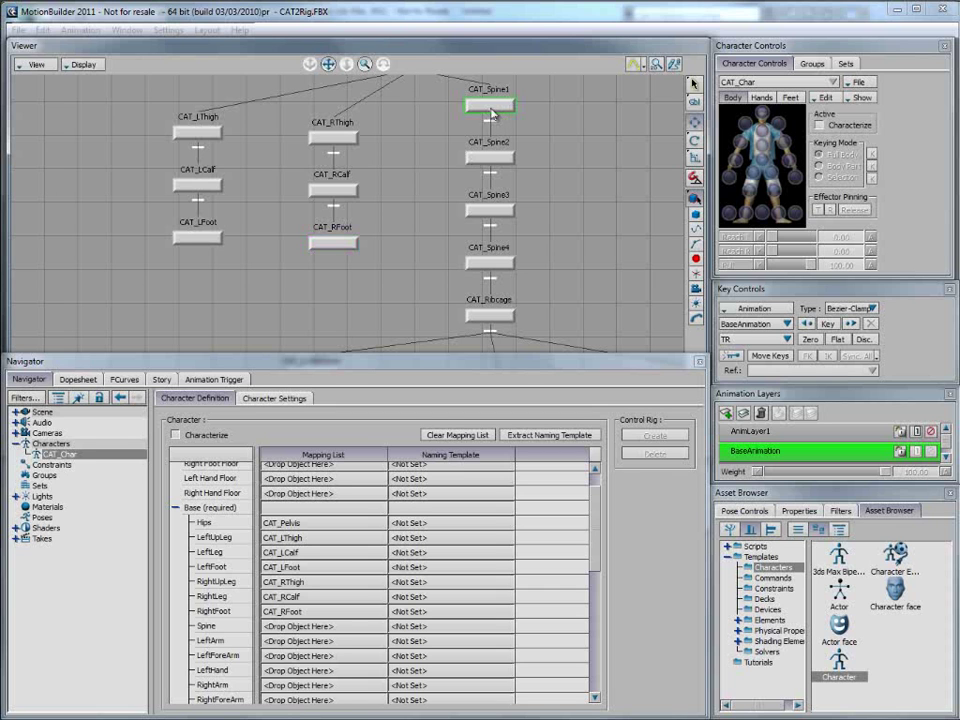
pyautogui.keyDown('alt'); pyautogui.moveTo(307, 631); pyautogui.dragTo(305, 628); pyautogui.keyUp('alt')
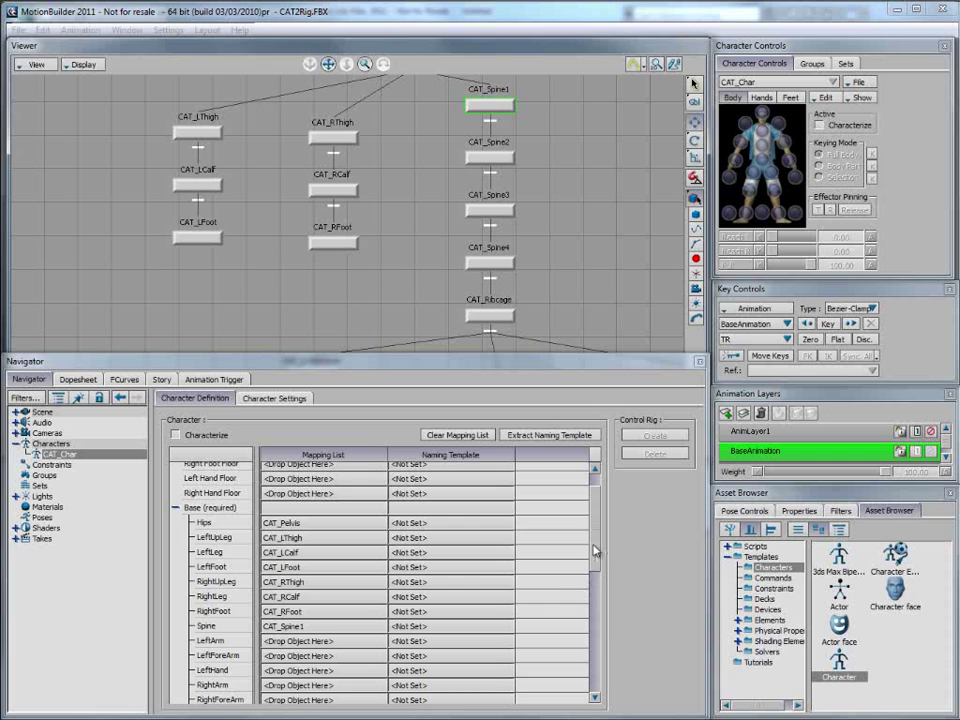
# - Map CAT_LUpperarm, CAT_LForearm and CAT_LPalm to the LeftArm, LeftForeArm and LeftHand slots
pyautogui.scroll(-1, 595, 551)
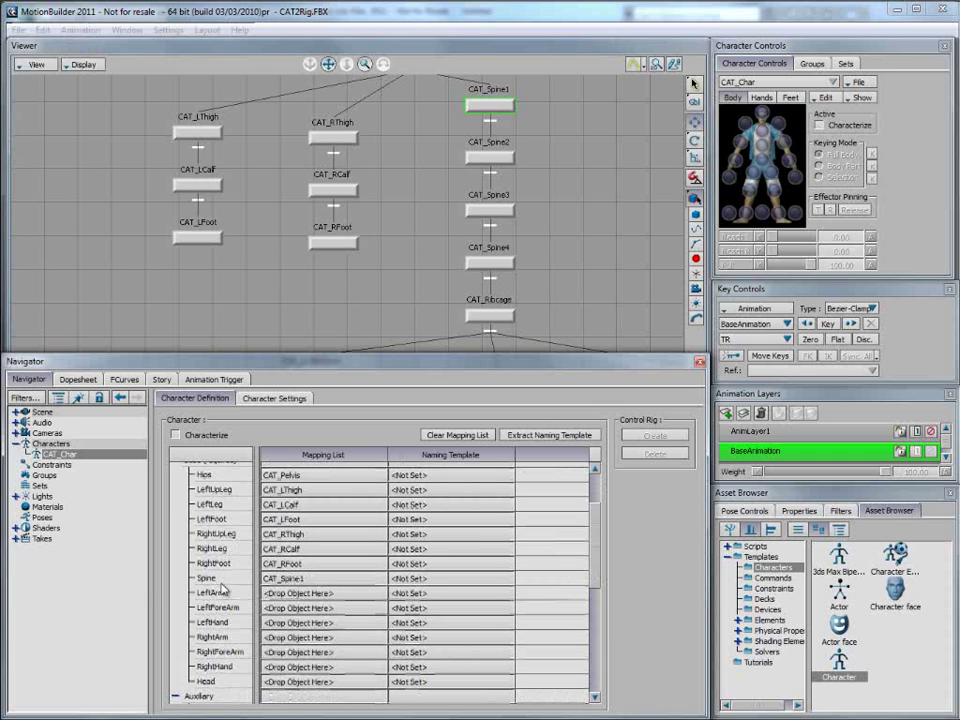
pyautogui.keyDown('shift'); pyautogui.moveTo(589, 257); pyautogui.dragTo(531, 97); pyautogui.keyUp('shift')
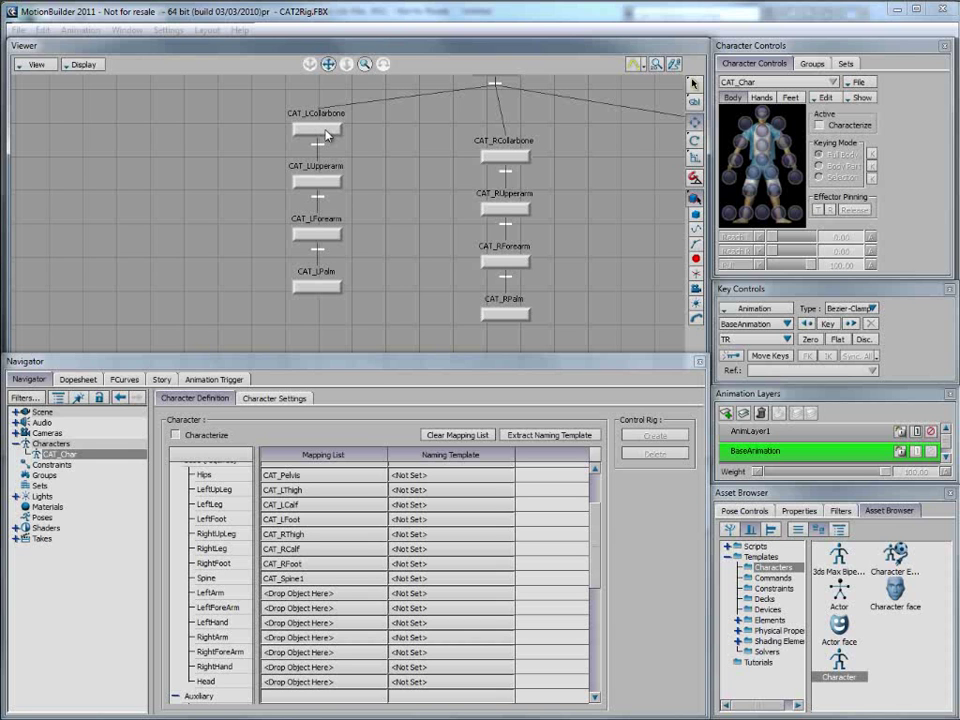
pyautogui.moveTo(361, 222); pyautogui.dragTo(297, 597)
pyautogui.click(322, 236)
pyautogui.moveTo(324, 238); pyautogui.dragTo(305, 608)
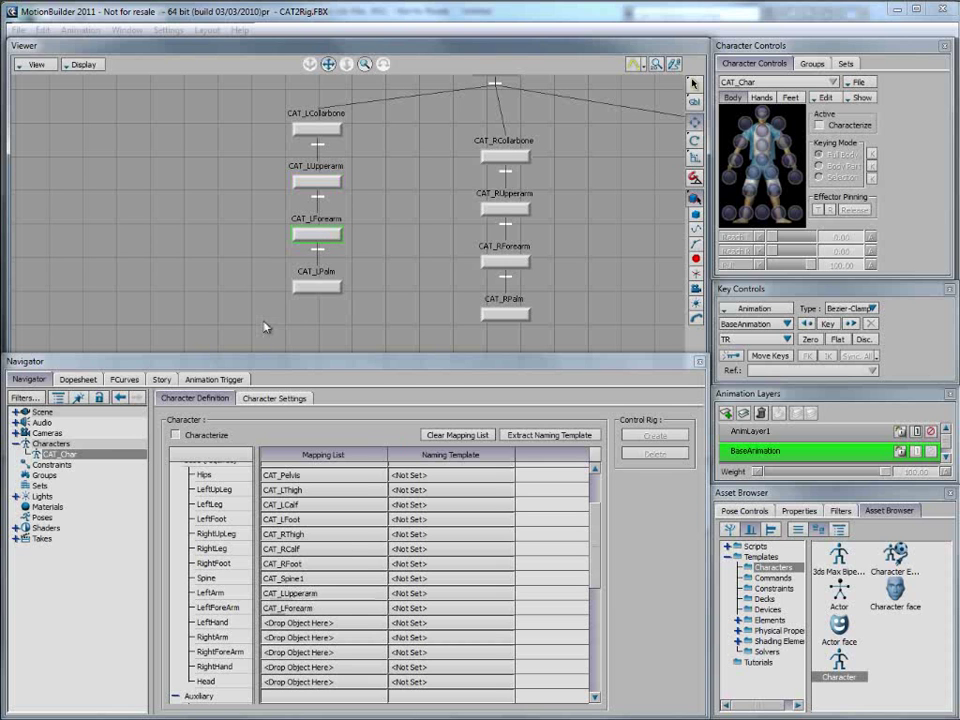
pyautogui.moveTo(360, 320); pyautogui.dragTo(310, 622)
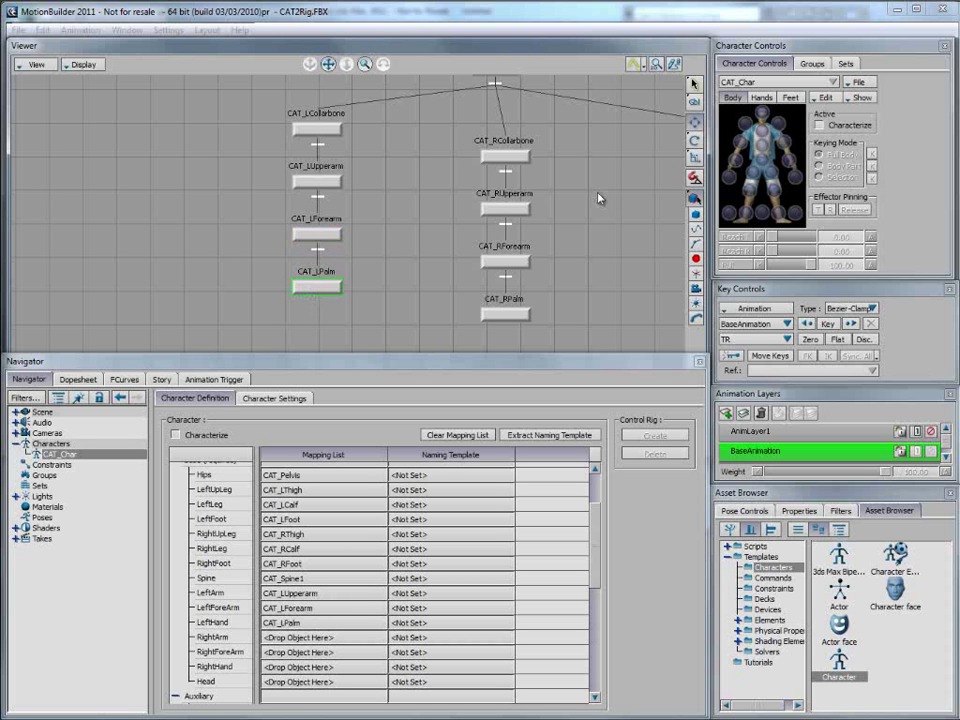
# - Map CAT_RUpperarm, CAT_RForearm and CAT_RPalm to the RightArm, RightForeArm and RightHand slots
pyautogui.keyDown('shift'); pyautogui.moveTo(598, 198); pyautogui.dragTo(568, 150); pyautogui.keyUp('shift')
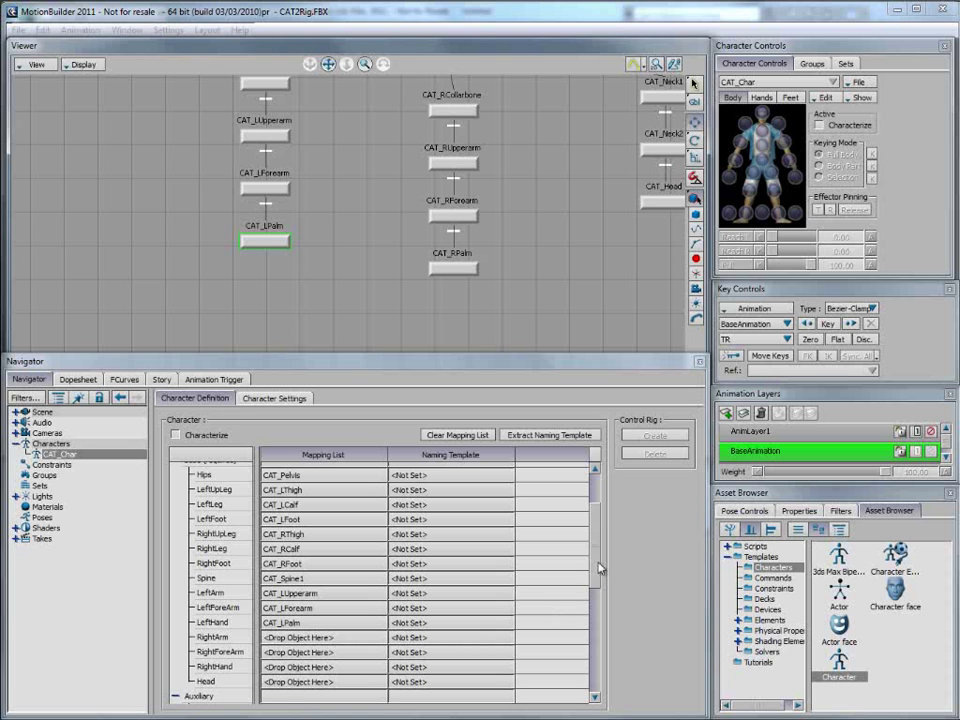
pyautogui.scroll(-1, 600, 568)
pyautogui.click(456, 164)
pyautogui.moveTo(460, 172); pyautogui.dragTo(314, 610)
pyautogui.moveTo(463, 226); pyautogui.dragTo(297, 632)
pyautogui.moveTo(475, 273); pyautogui.dragTo(303, 641)
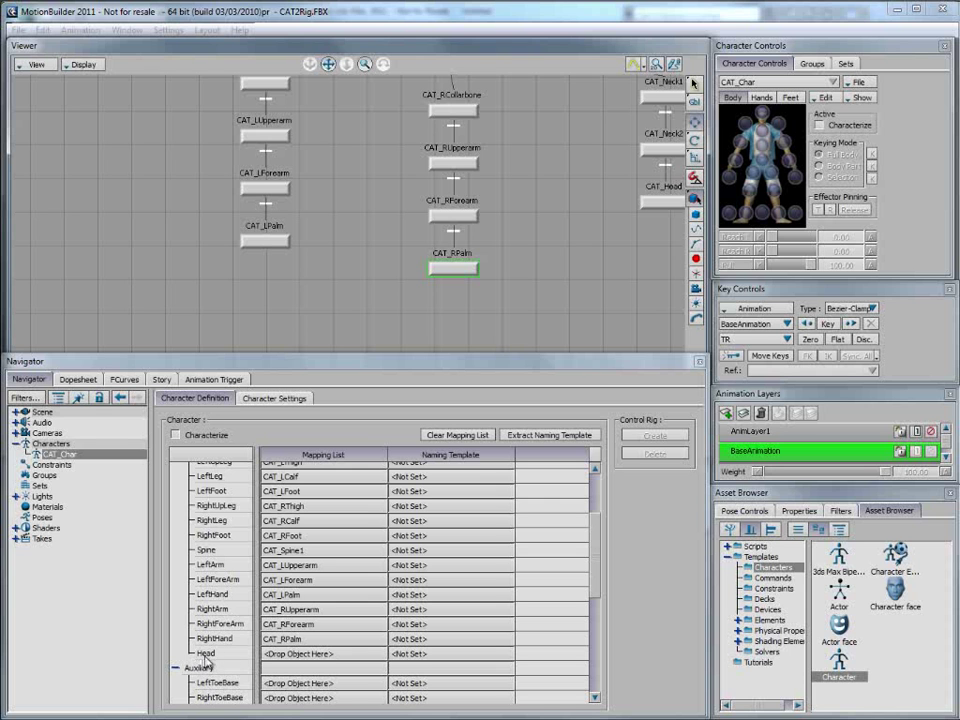
# - Map CAT_Head to the Head slot and look over the base mapping list from the top
pyautogui.moveTo(580, 261); pyautogui.dragTo(409, 277, button='middle')
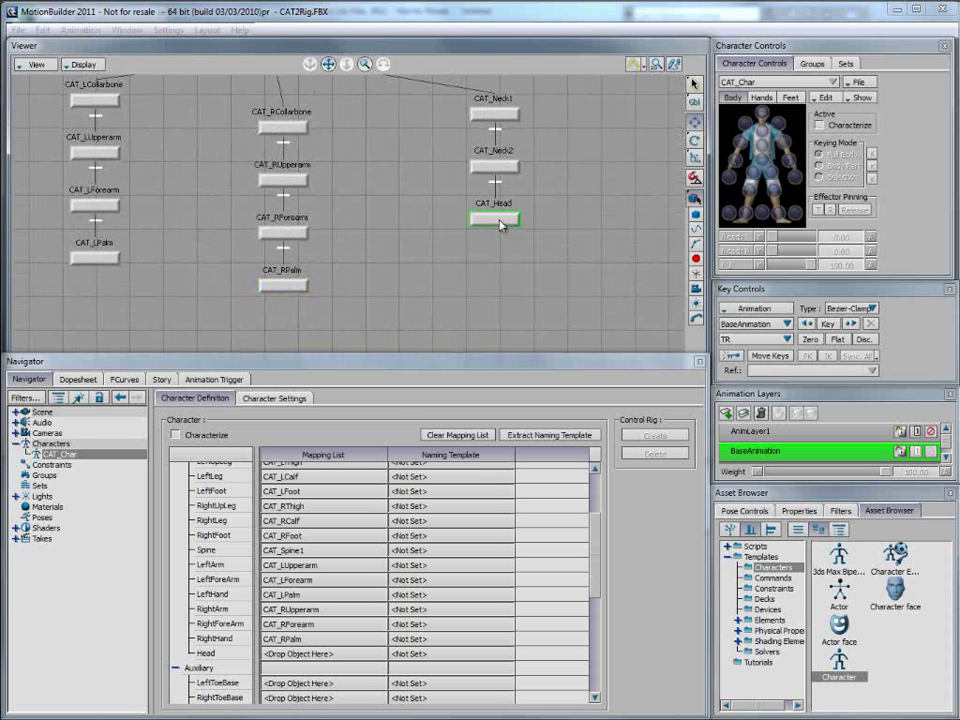
pyautogui.moveTo(449, 495); pyautogui.dragTo(317, 665)
pyautogui.moveTo(597, 562); pyautogui.dragTo(603, 521)
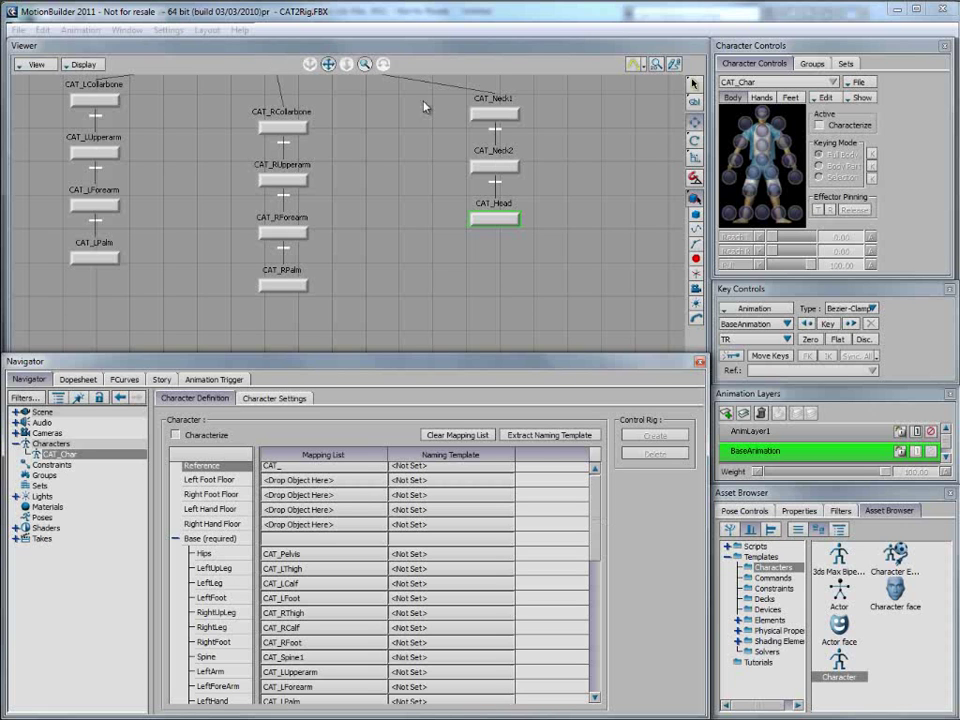
pyautogui.keyDown('shift'); pyautogui.moveTo(374, 210); pyautogui.dragTo(398, 205); pyautogui.keyUp('shift')
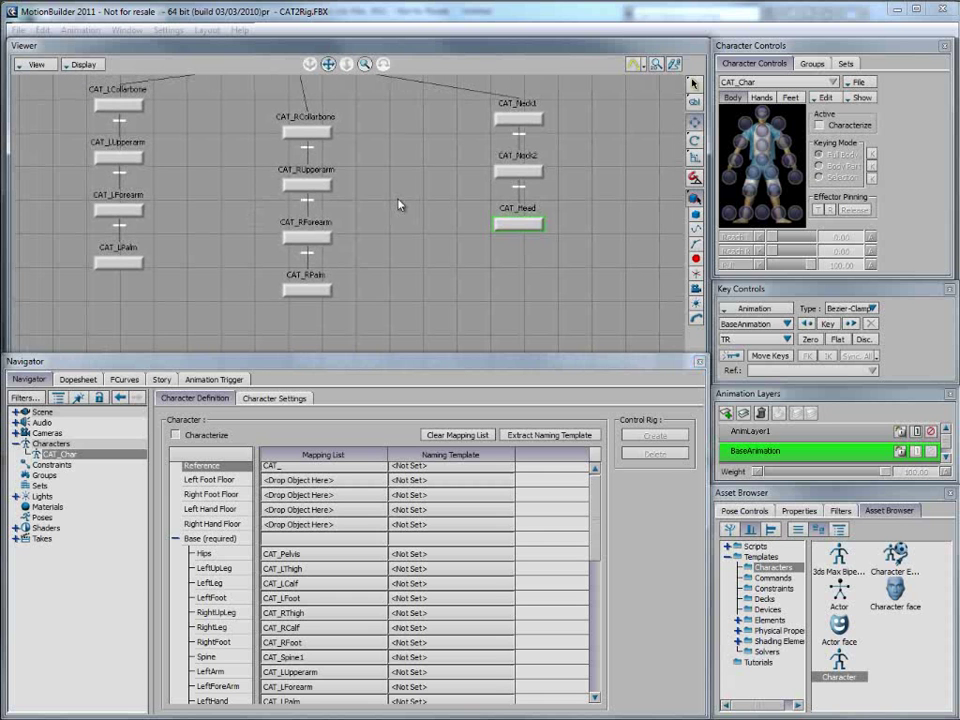
pyautogui.keyDown('shift'); pyautogui.moveTo(465, 177); pyautogui.dragTo(452, 152); pyautogui.keyUp('shift')
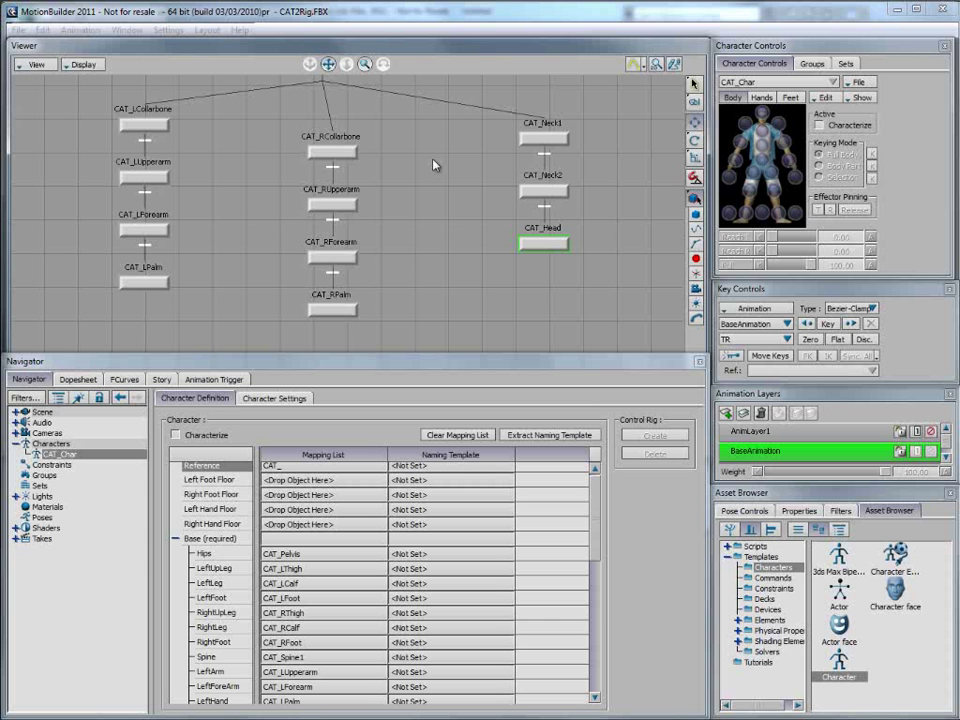
# - Map CAT_LCollarbone and CAT_RCollarbone to the LeftShoulder and RightShoulder slots of the Auxiliary group, and collapse that group
pyautogui.moveTo(596, 520); pyautogui.dragTo(590, 603)
pyautogui.click(189, 538)
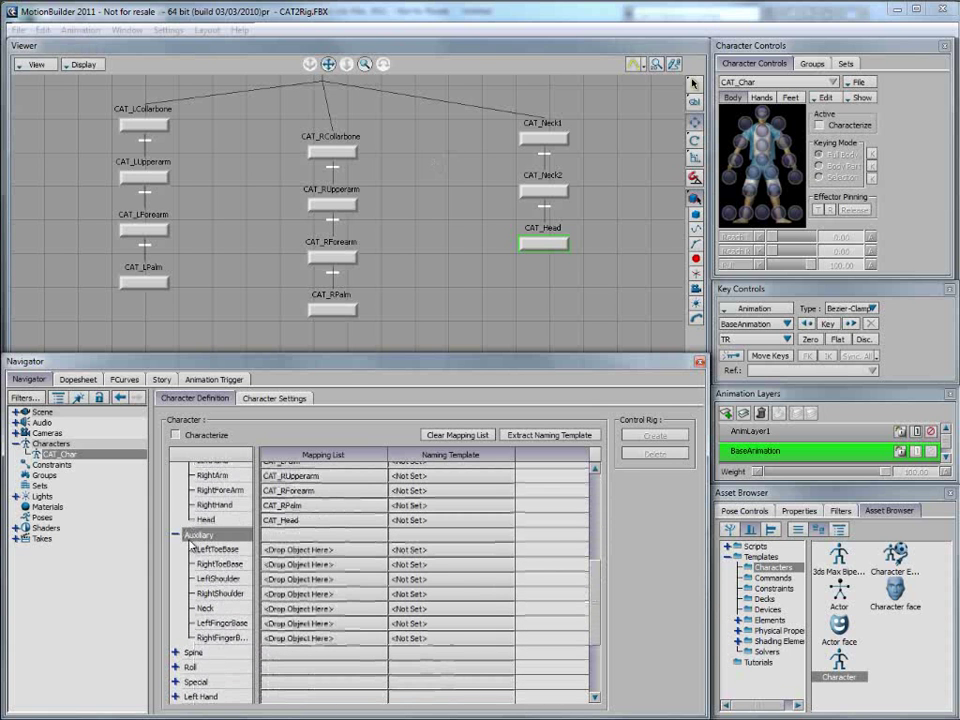
pyautogui.click(215, 586)
pyautogui.click(150, 126)
pyautogui.moveTo(152, 128); pyautogui.dragTo(290, 580)
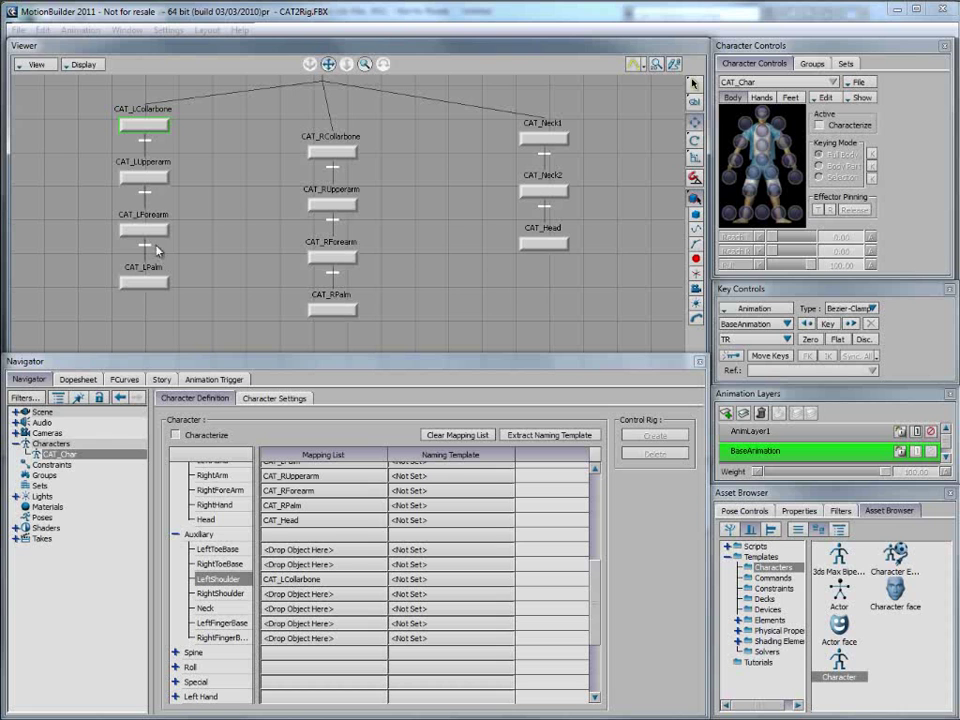
pyautogui.click(330, 150)
pyautogui.moveTo(330, 153); pyautogui.dragTo(326, 598)
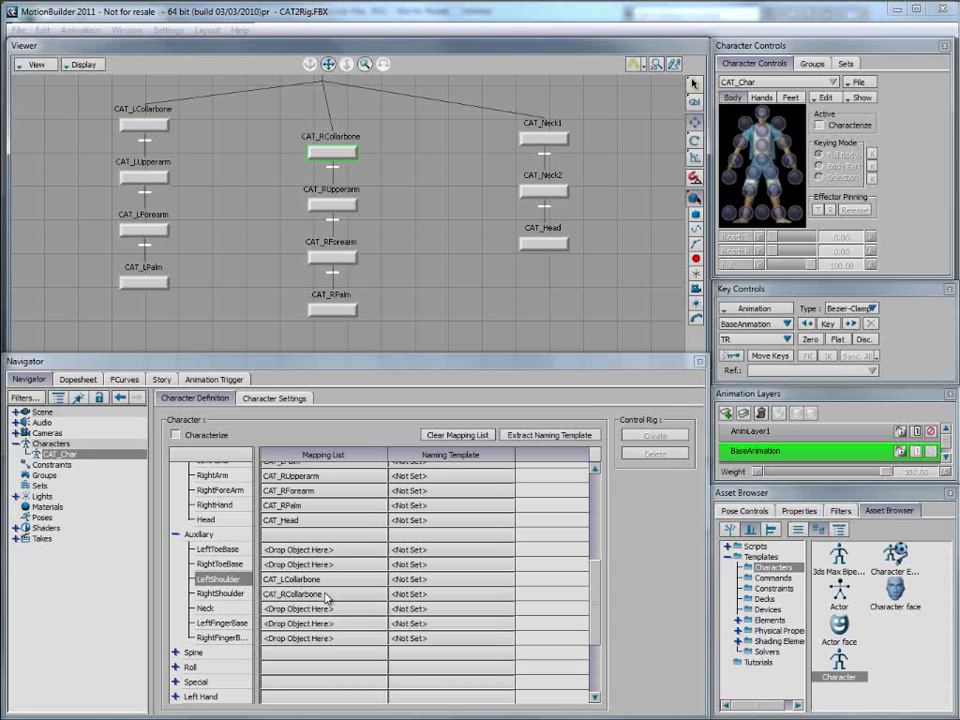
pyautogui.click(176, 534)
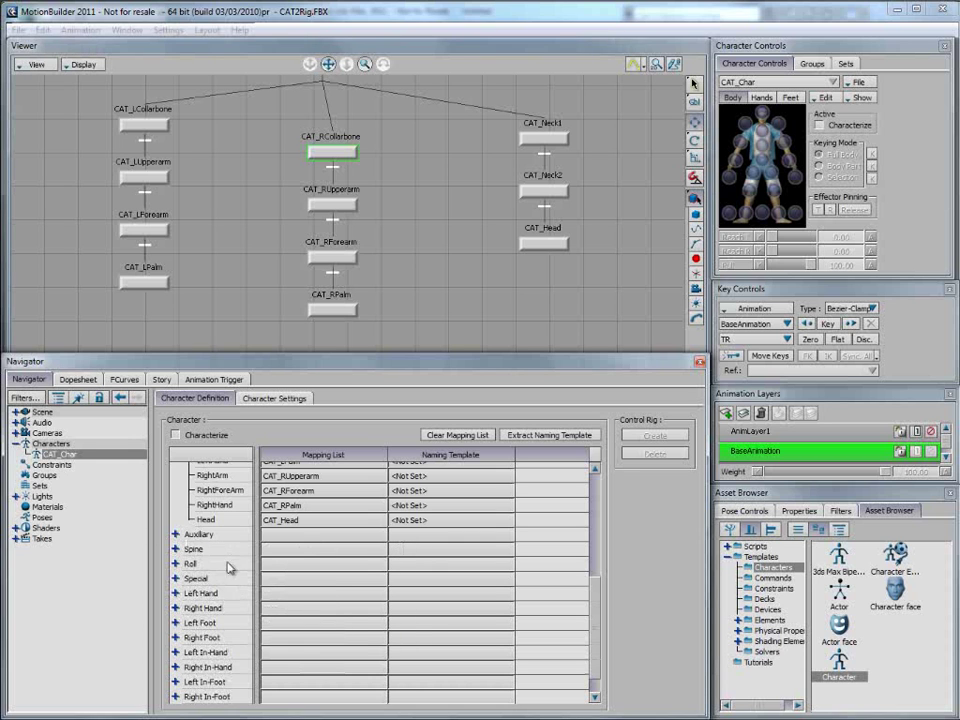
# - Expand the Spine group of the character definition and map CAT_Spine2 to its Spine1 slot
pyautogui.click(177, 549)
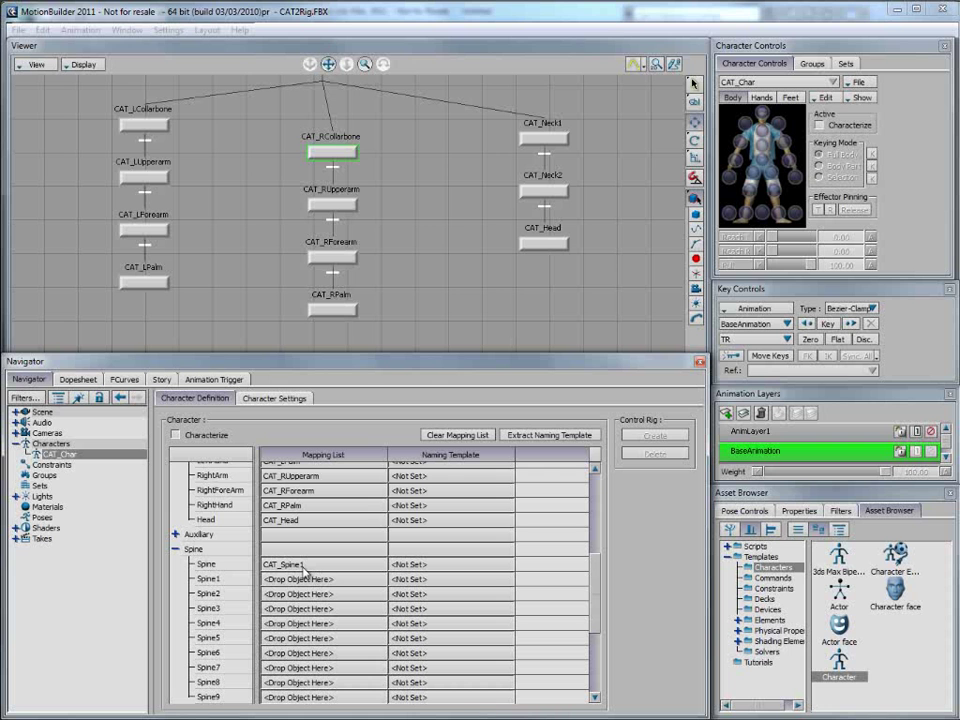
pyautogui.keyDown('shift'); pyautogui.moveTo(646, 141); pyautogui.dragTo(630, 257); pyautogui.keyUp('shift')
pyautogui.keyDown('shift'); pyautogui.moveTo(608, 127); pyautogui.dragTo(618, 225); pyautogui.keyUp('shift')
pyautogui.keyDown('shift'); pyautogui.moveTo(474, 138); pyautogui.dragTo(505, 143); pyautogui.keyUp('shift')
pyautogui.click(360, 138)
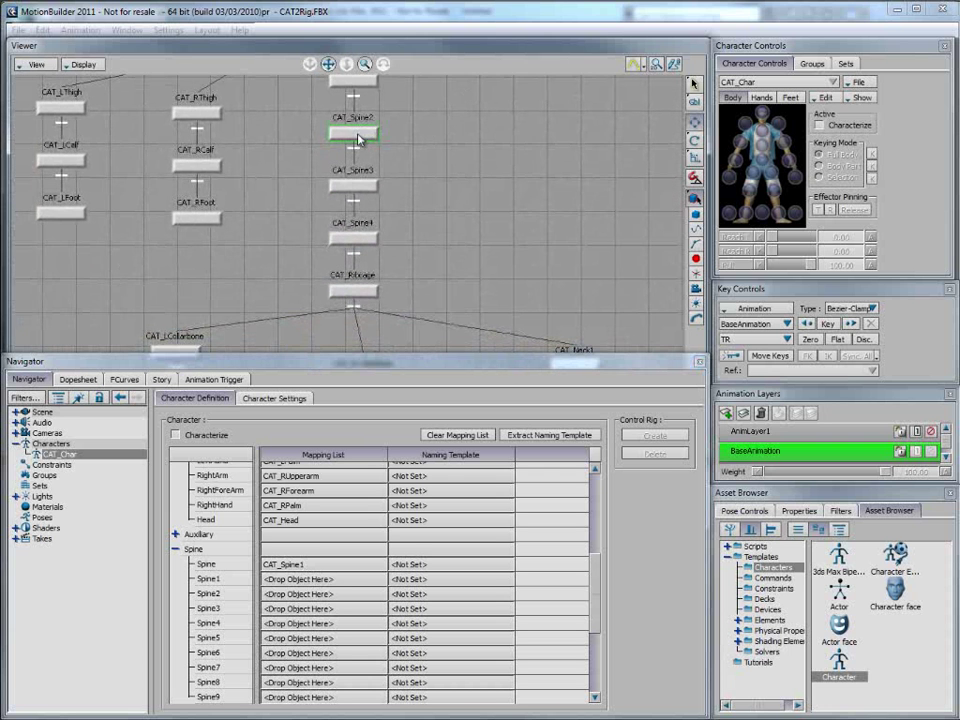
pyautogui.keyDown('alt'); pyautogui.moveTo(300, 579); pyautogui.dragTo(301, 580); pyautogui.keyUp('alt')
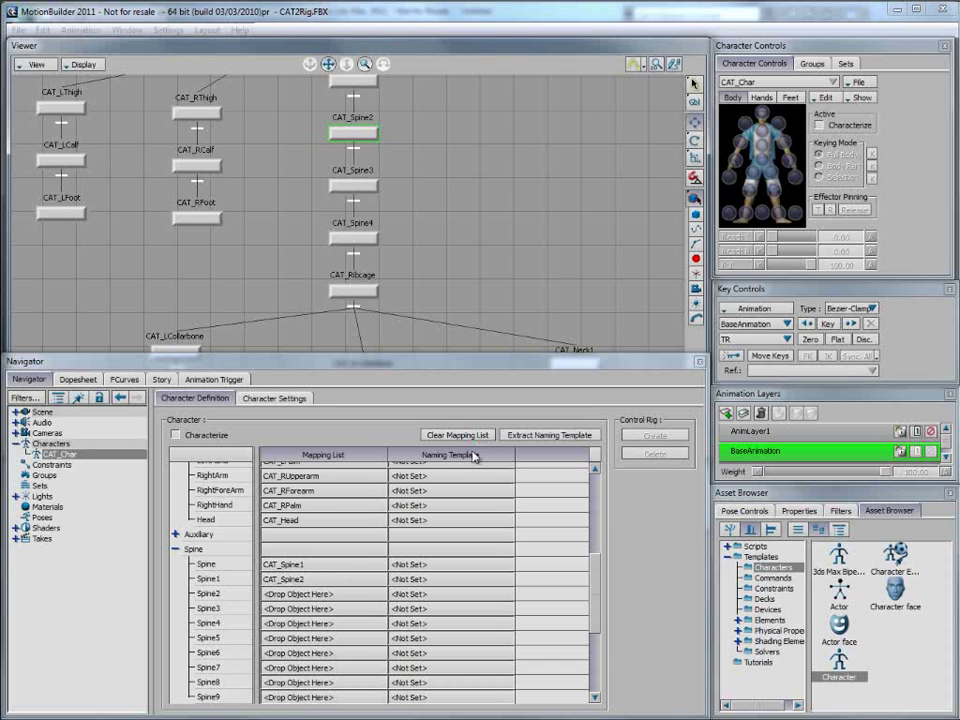
# - Map CAT_Spine3, CAT_Spine4 and CAT_Ribcage to the Spine2, Spine3 and Spine4 slots, and collapse the Spine group
pyautogui.click(356, 185)
pyautogui.keyDown('alt'); pyautogui.moveTo(357, 186); pyautogui.dragTo(317, 598); pyautogui.keyUp('alt')
pyautogui.keyDown('alt'); pyautogui.moveTo(356, 243); pyautogui.dragTo(300, 608); pyautogui.keyUp('alt')
pyautogui.click(351, 292)
pyautogui.keyDown('alt'); pyautogui.moveTo(352, 303); pyautogui.dragTo(300, 630); pyautogui.keyUp('alt')
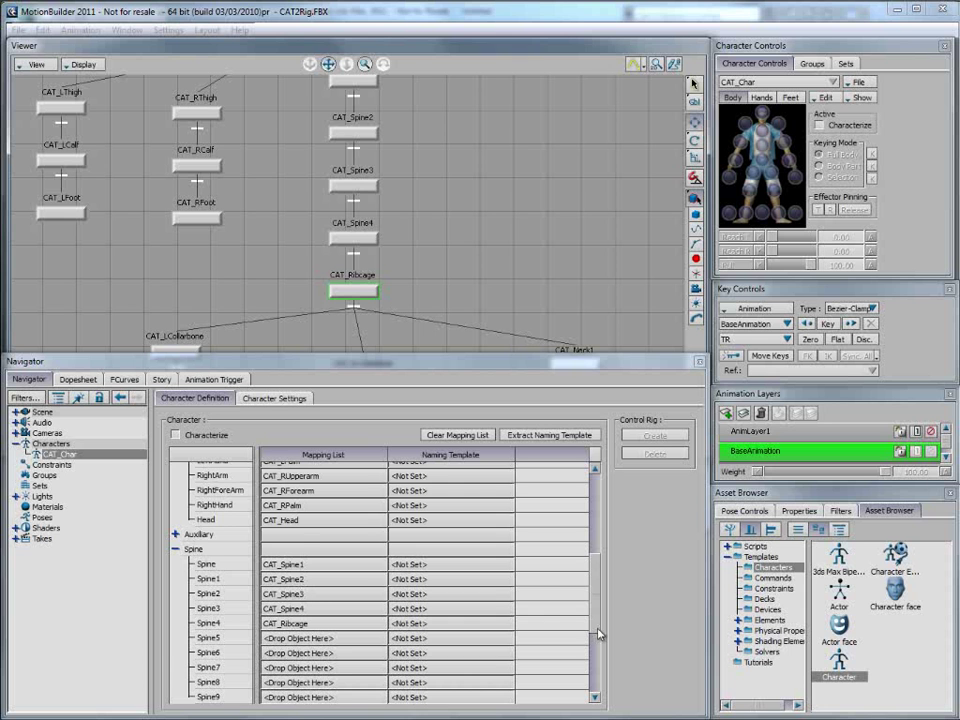
pyautogui.scroll(-2, 290, 640)
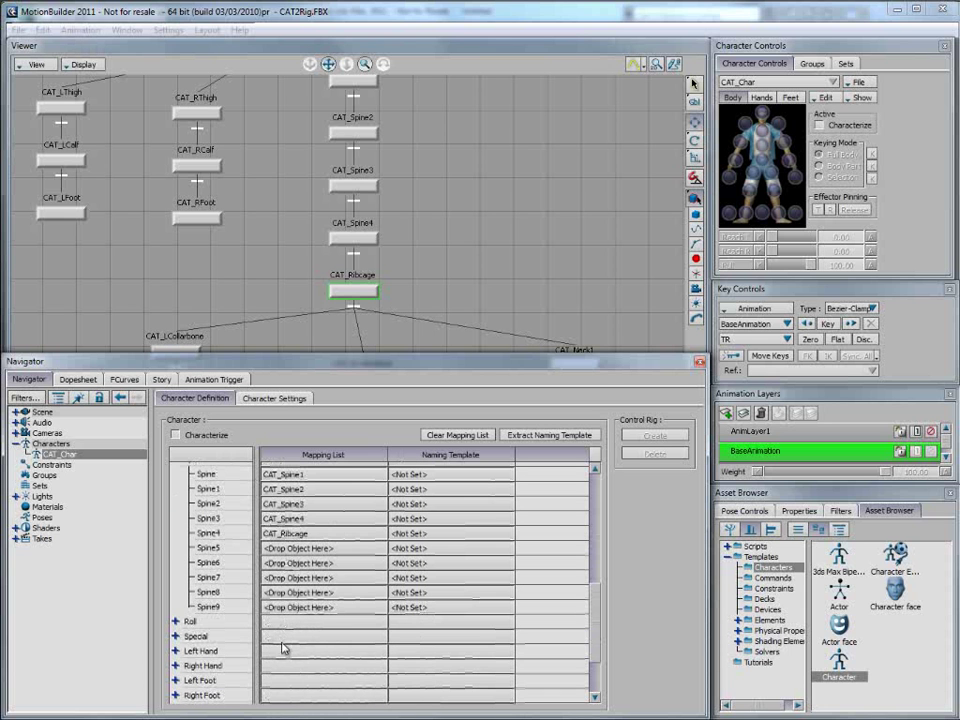
pyautogui.scroll(1, 594, 613)
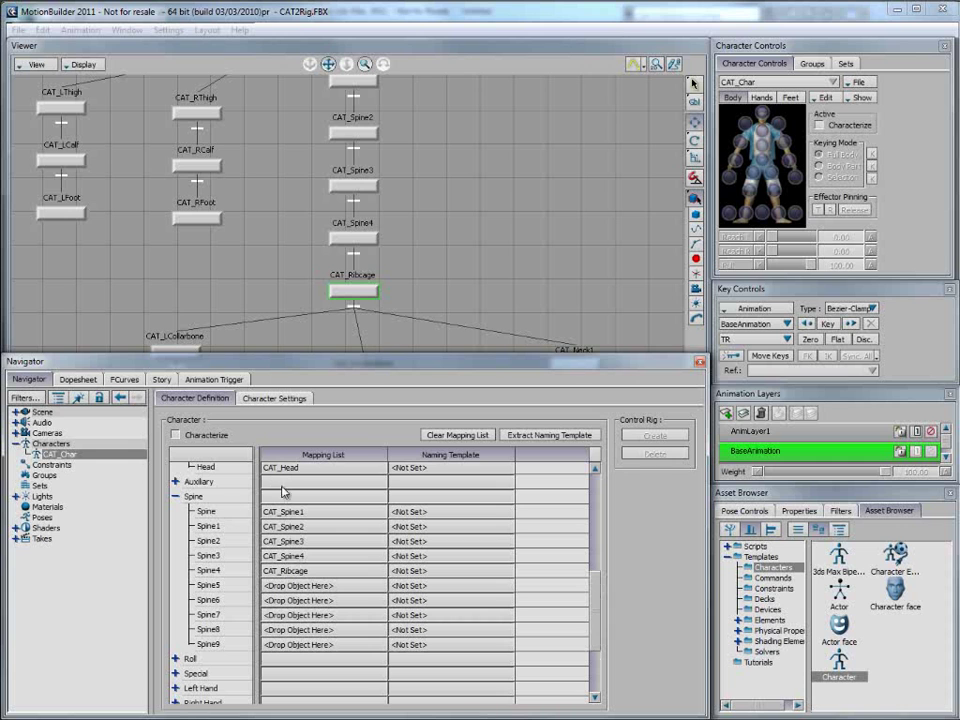
pyautogui.click(176, 497)
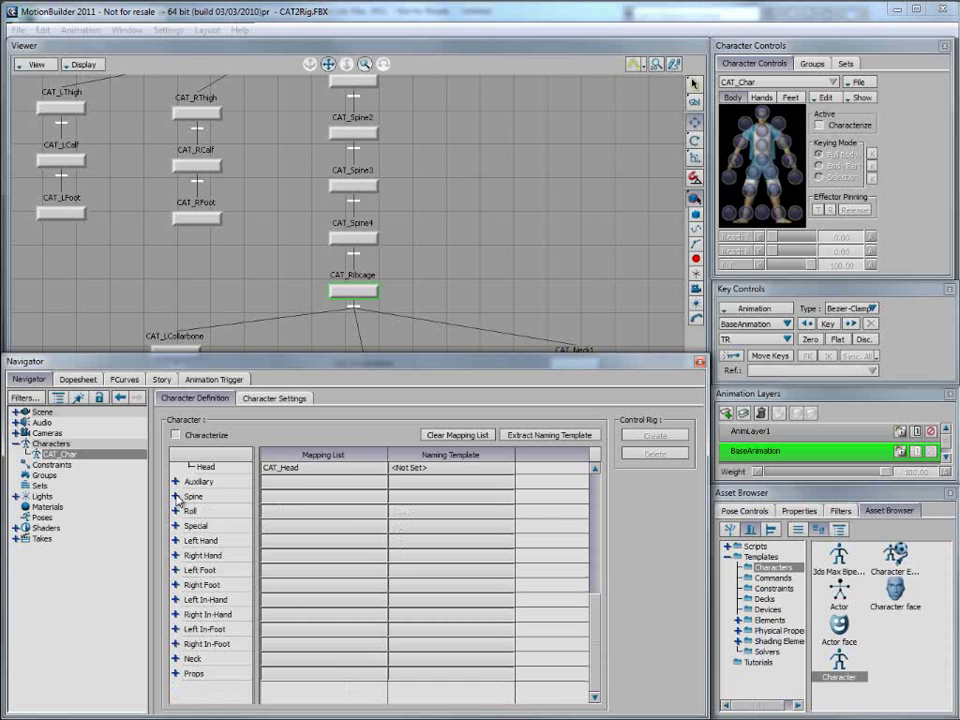
# - Expand the Neck group and map CAT_Neck1 to the Neck slot and CAT_Neck2 to the Neck1 slot
pyautogui.moveTo(469, 222); pyautogui.dragTo(429, 167, button='middle')
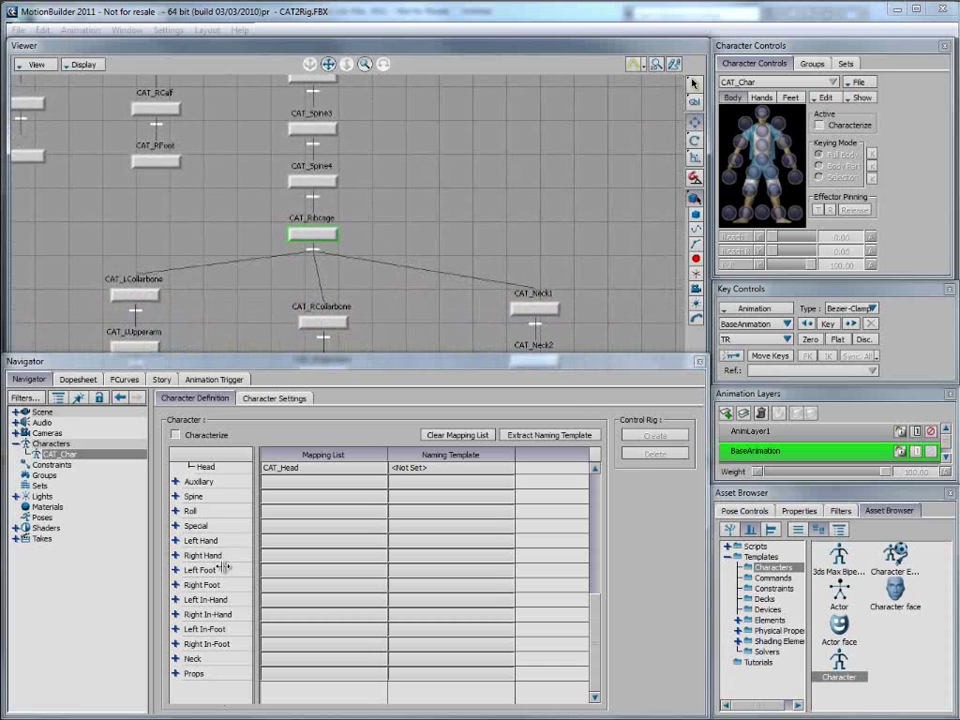
pyautogui.moveTo(476, 207); pyautogui.dragTo(411, 108, button='middle')
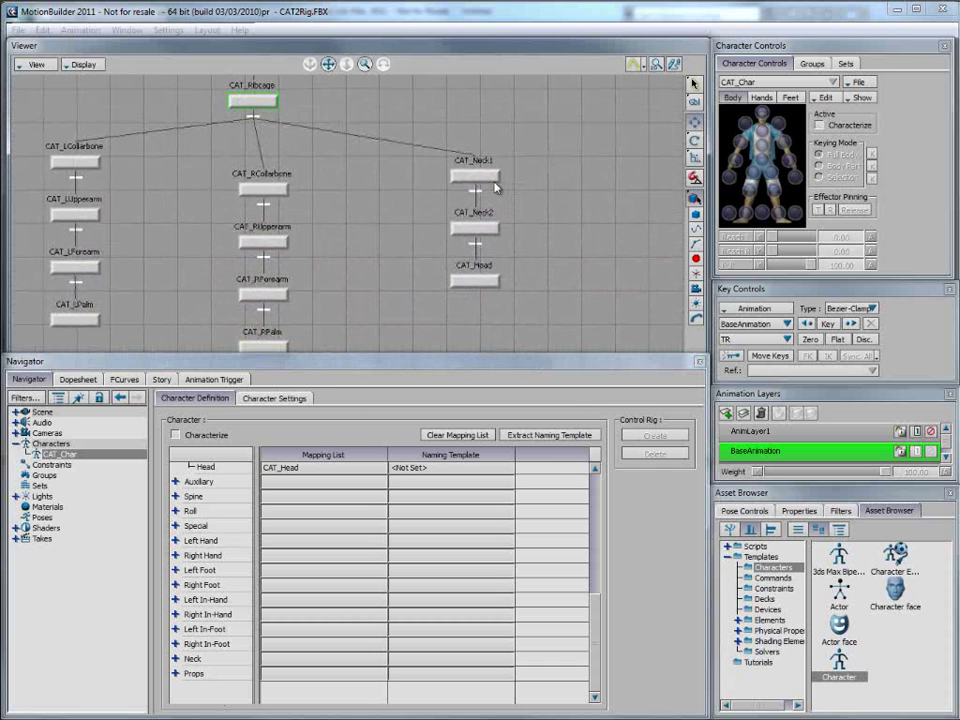
pyautogui.click(176, 659)
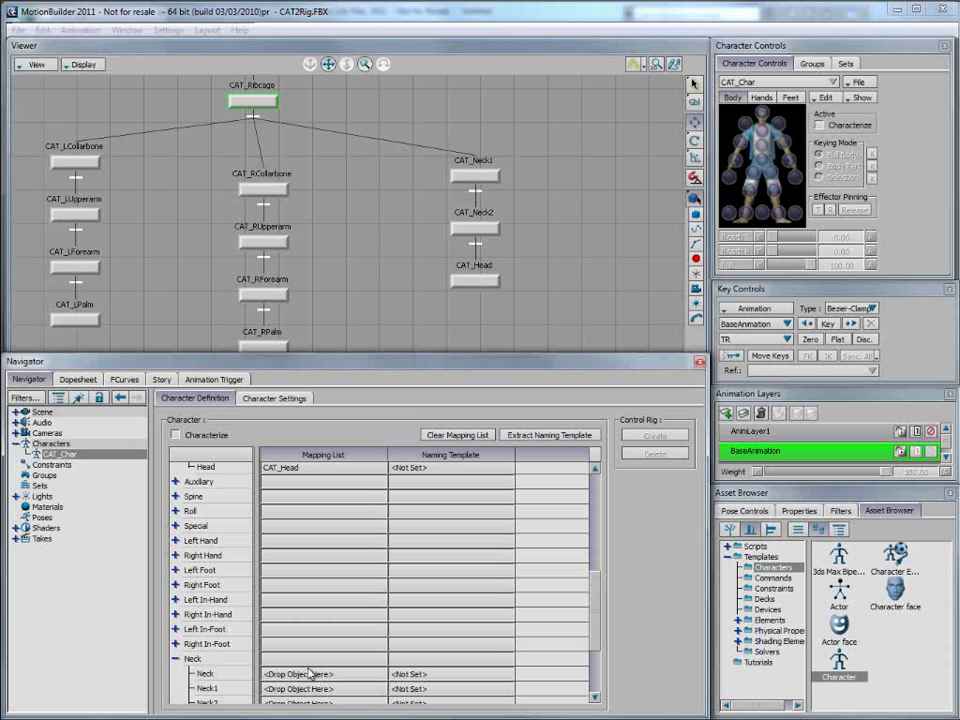
pyautogui.scroll(-3, 584, 632)
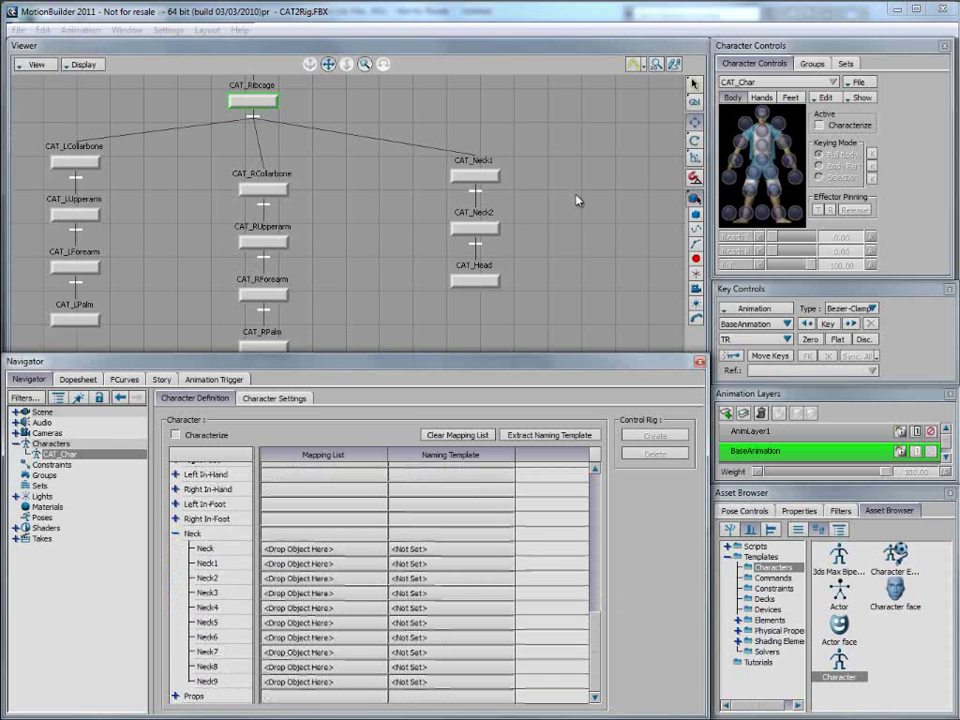
pyautogui.moveTo(482, 178); pyautogui.dragTo(295, 558)
pyautogui.moveTo(483, 229); pyautogui.dragTo(326, 566)
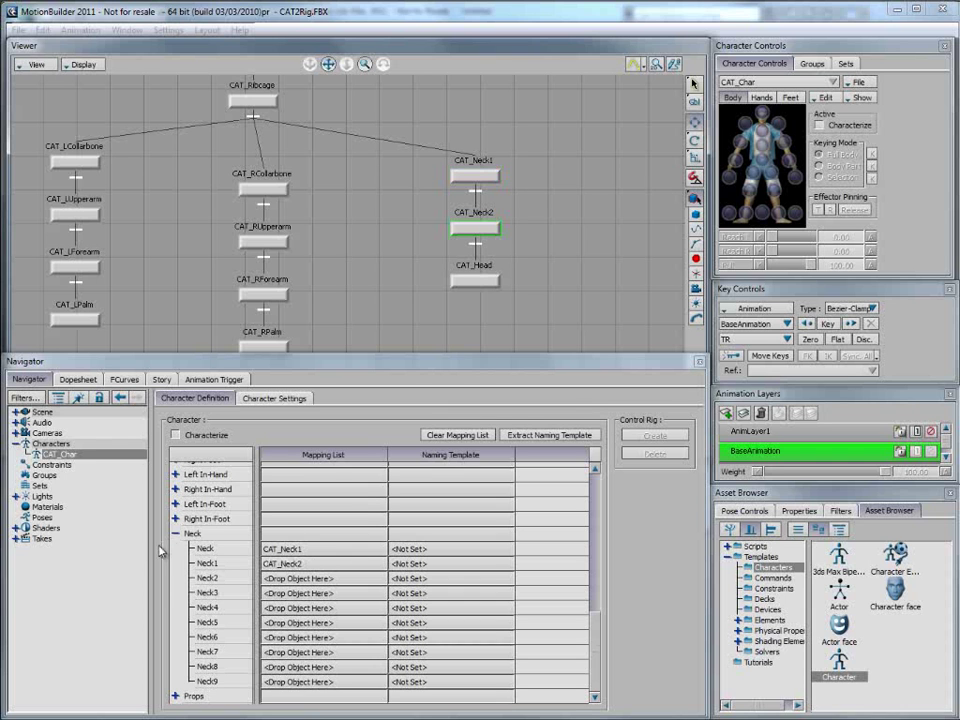
# - Collapse the Neck group and extract the naming template from the completed mapping list of CAT_Char
pyautogui.click(175, 534)
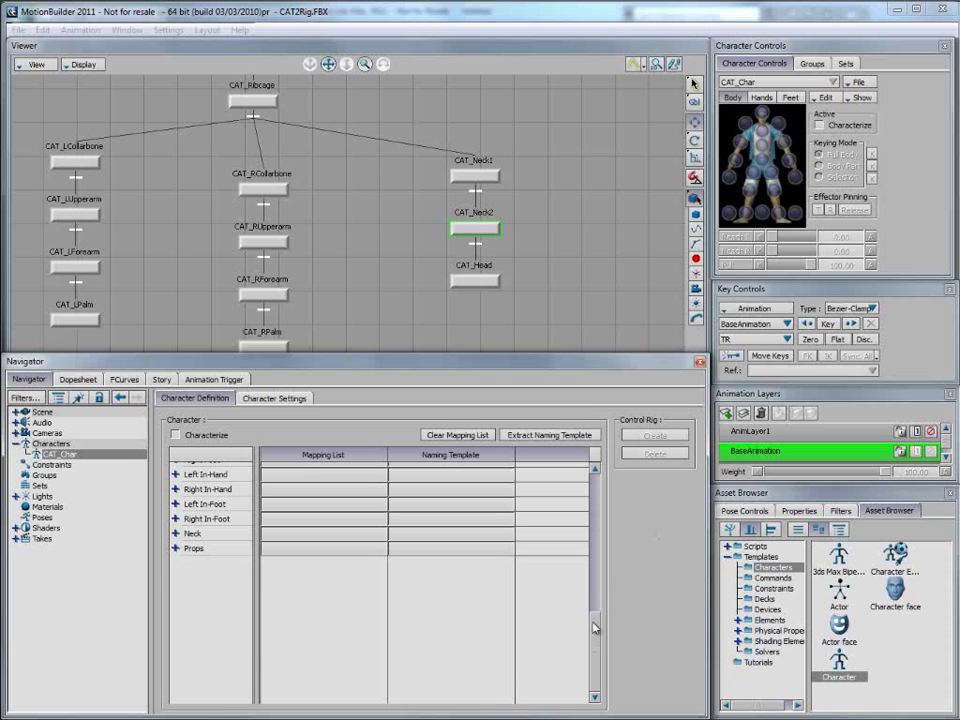
pyautogui.scroll(10, 593, 627)
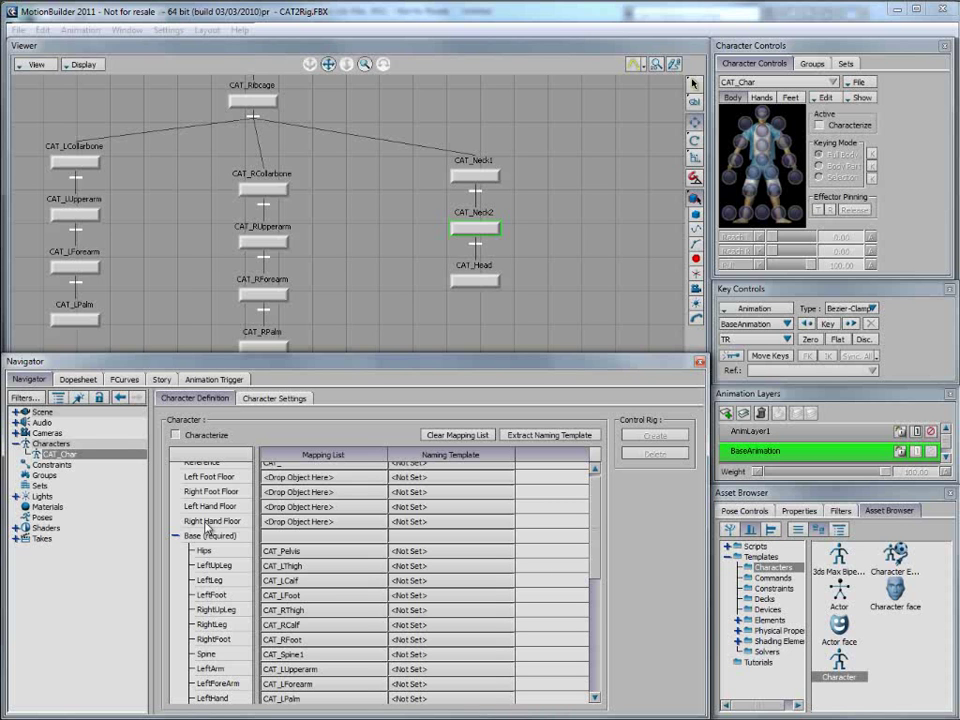
pyautogui.click(553, 443)
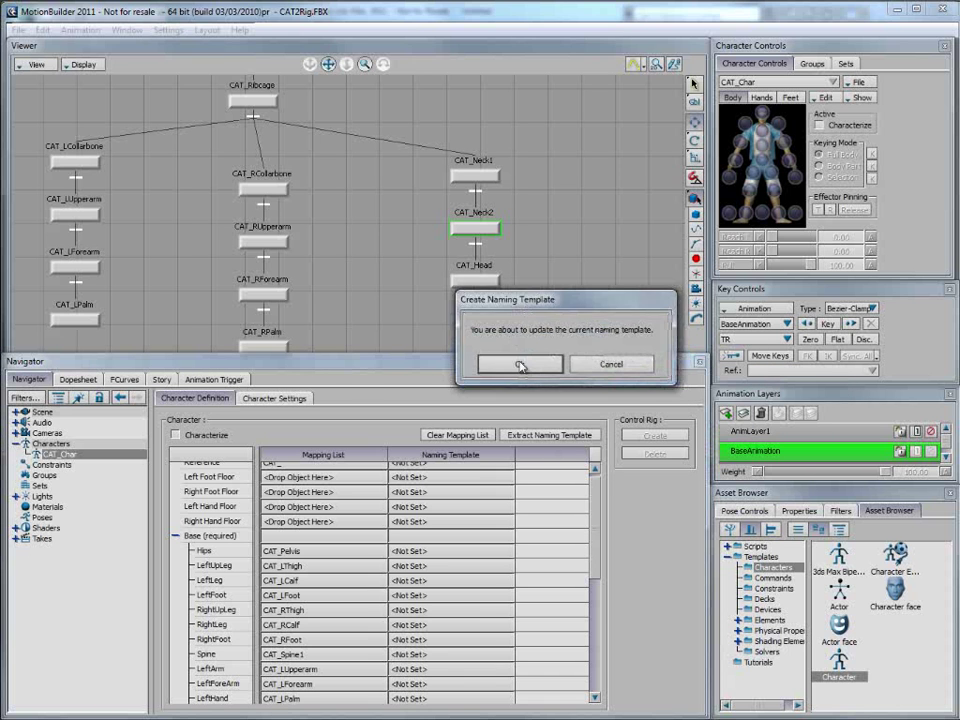
pyautogui.click(520, 364)
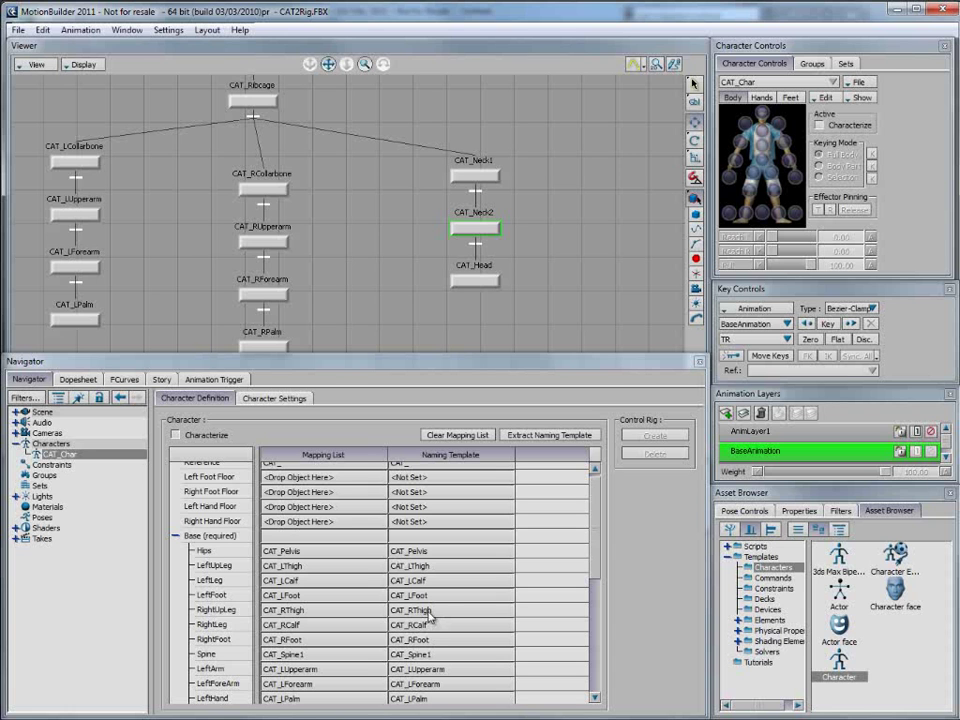
# - Begin saving only the selected CAT_Char character to a binary FBX named CAT2Rig_Template in the export folder
pyautogui.click(18, 30)
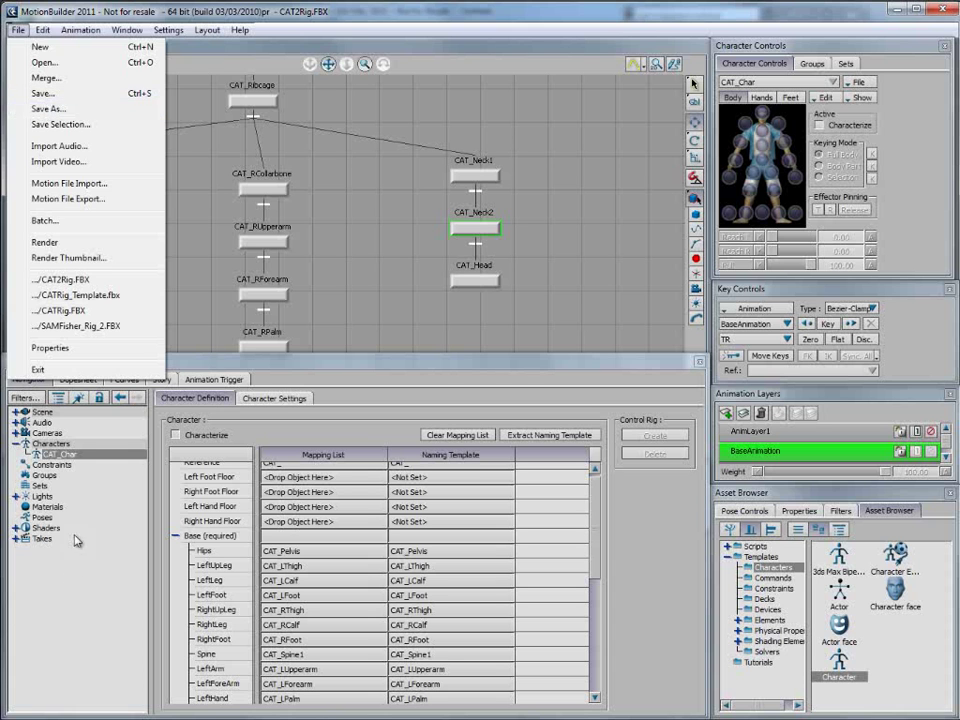
pyautogui.click(104, 570)
pyautogui.click(64, 458)
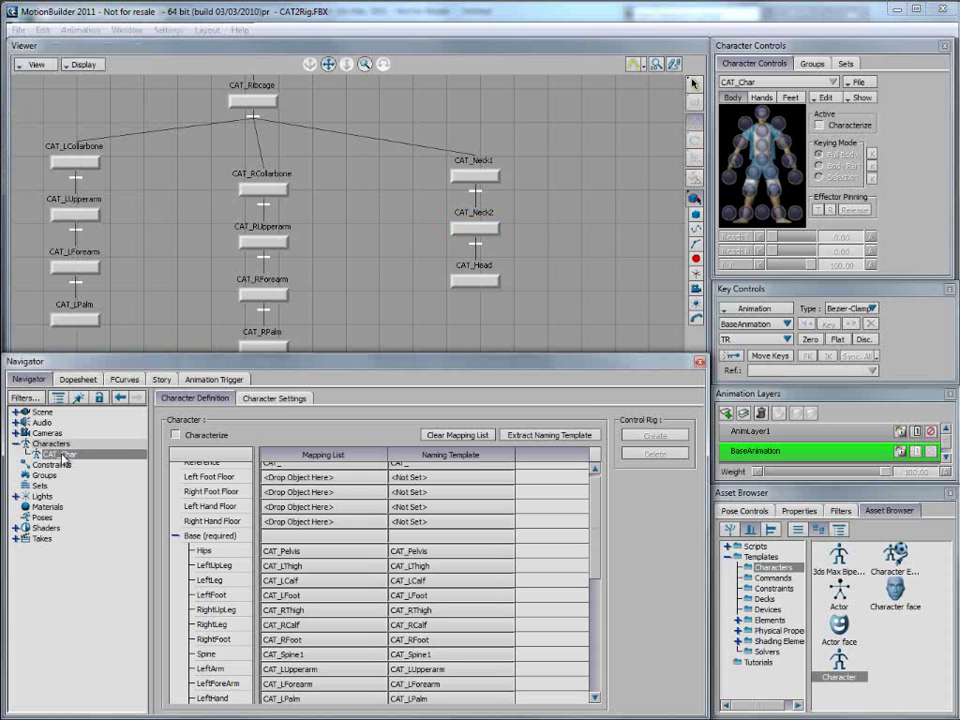
pyautogui.rightClick(64, 458)
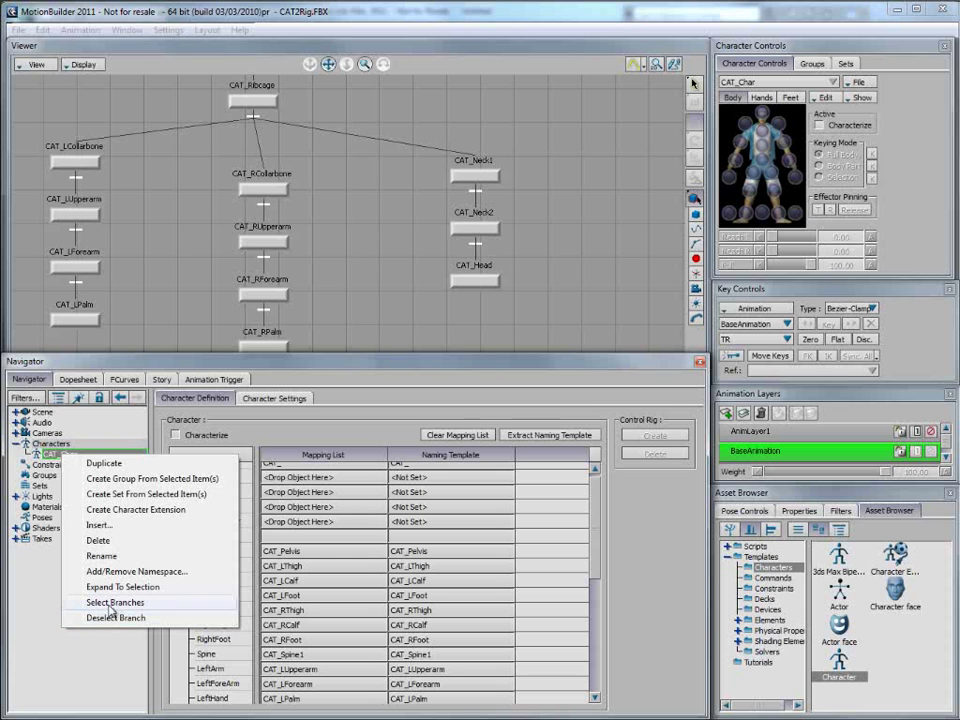
pyautogui.click(46, 459)
pyautogui.click(17, 30)
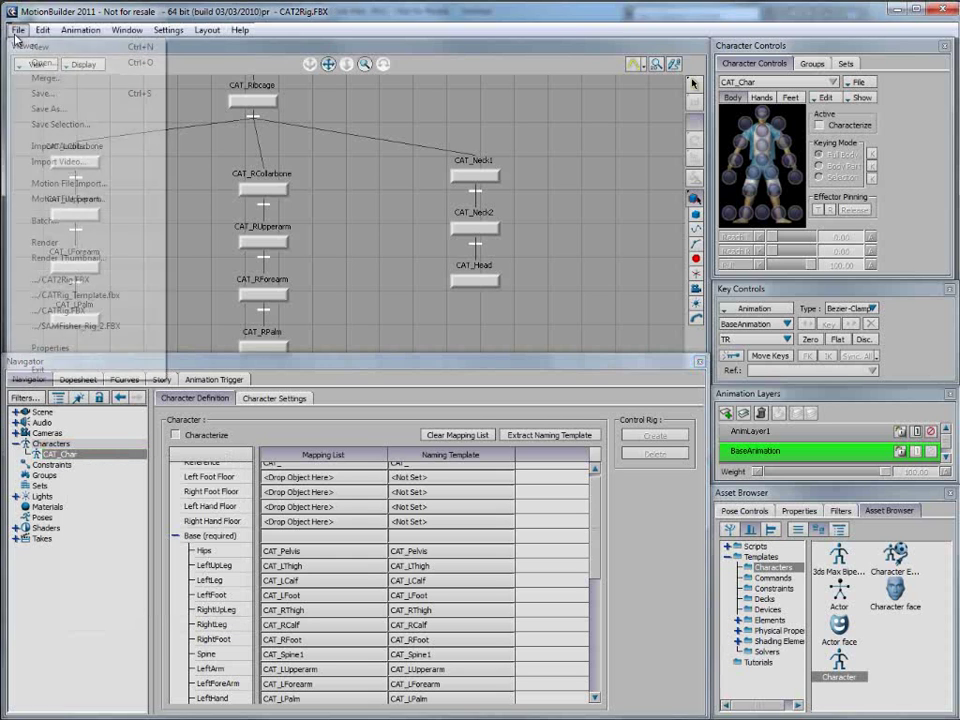
pyautogui.click(44, 94)
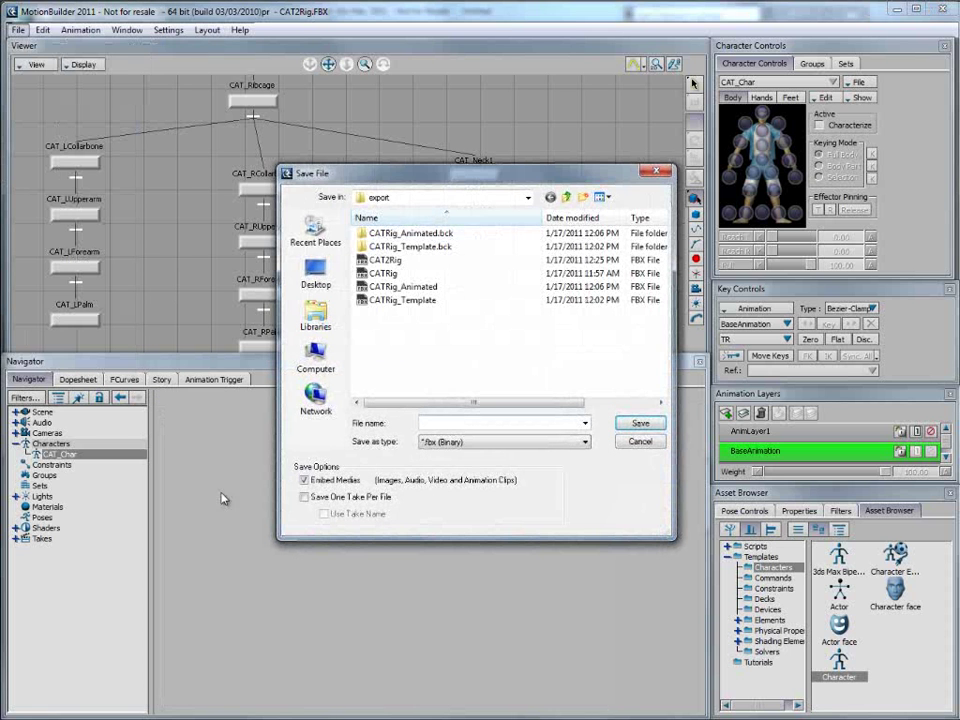
pyautogui.click(398, 301)
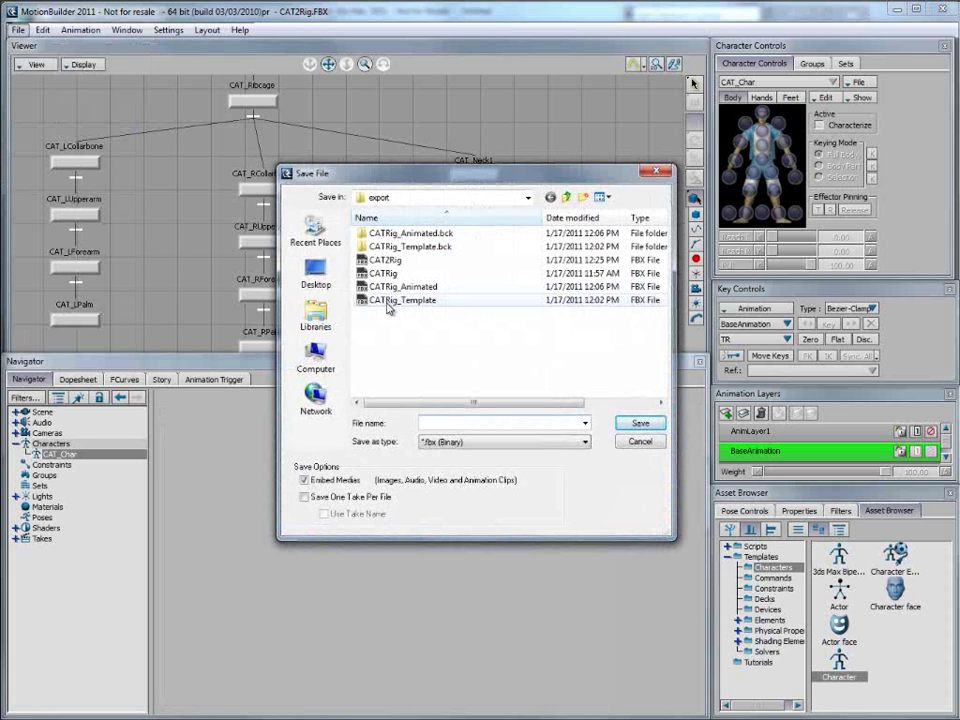
pyautogui.doubleClick(452, 423)
pyautogui.click(452, 423)
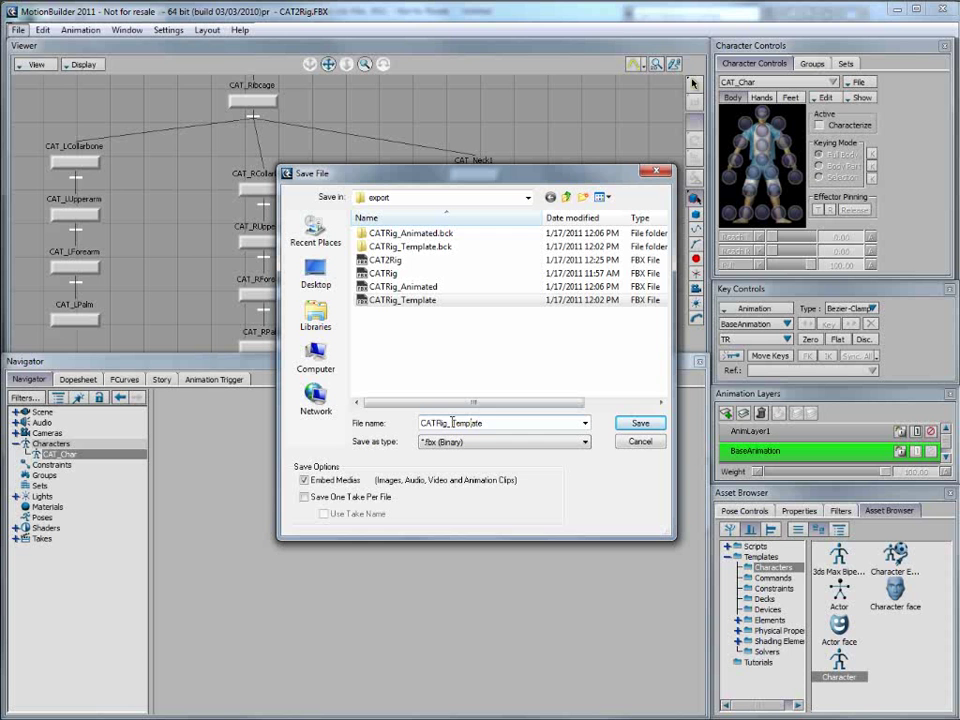
pyautogui.write('2')
pyautogui.click(640, 423)
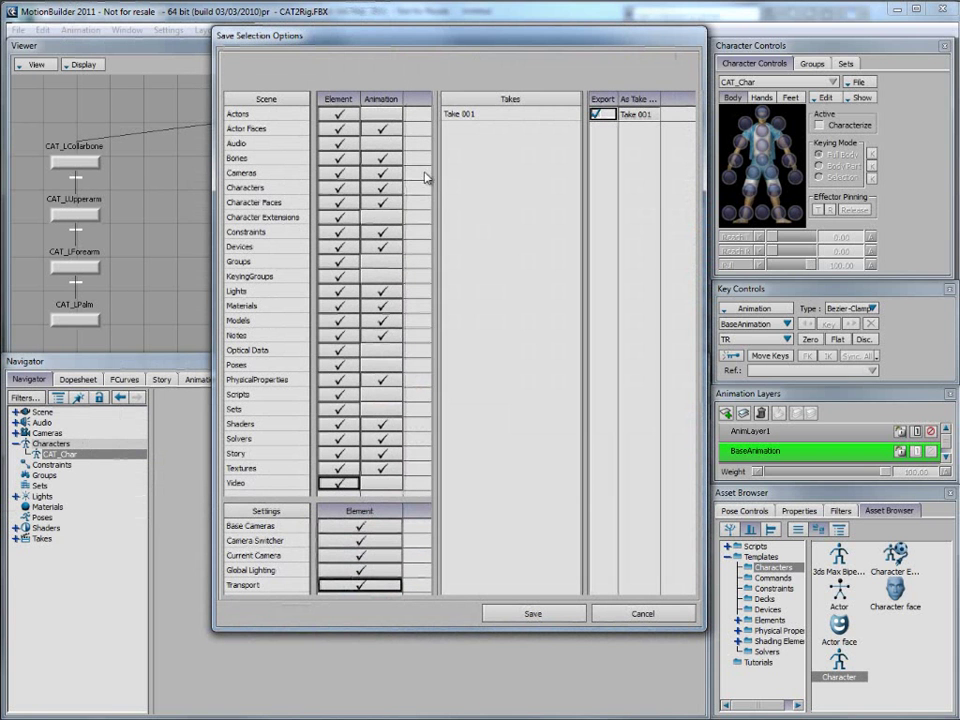
# - Exclude every scene element from the saved selection except Characters, from Actors through Video
pyautogui.click(339, 114)
pyautogui.click(339, 128)
pyautogui.click(339, 143)
pyautogui.click(338, 158)
pyautogui.click(339, 172)
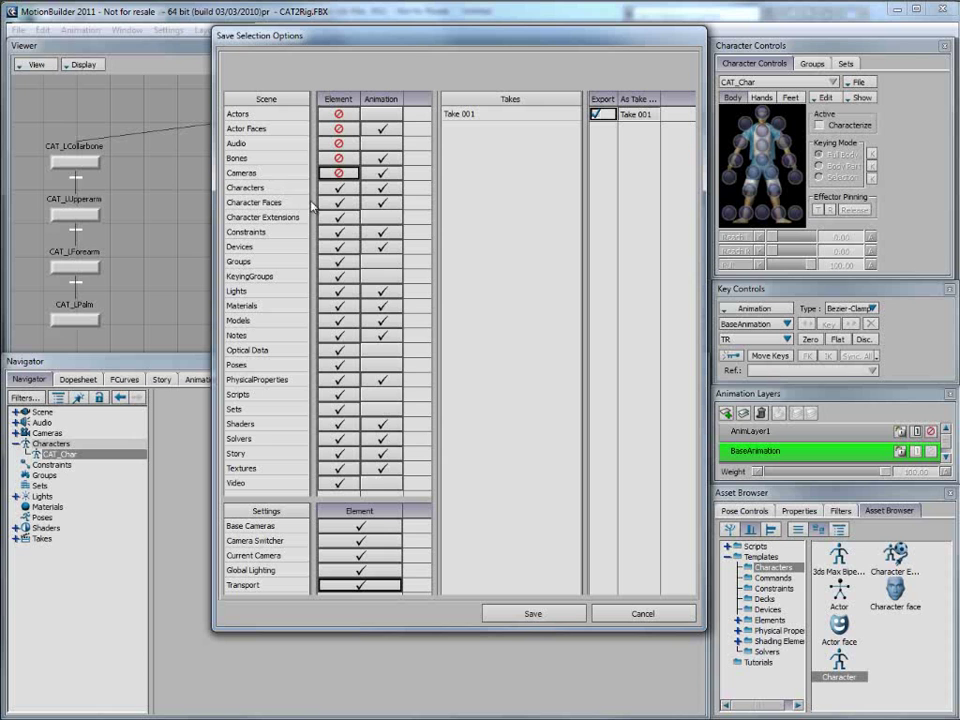
pyautogui.click(339, 217)
pyautogui.click(339, 232)
pyautogui.click(339, 246)
pyautogui.click(339, 261)
pyautogui.click(339, 276)
pyautogui.click(339, 291)
pyautogui.click(339, 305)
pyautogui.click(339, 320)
pyautogui.click(339, 335)
pyautogui.click(339, 350)
pyautogui.click(339, 365)
pyautogui.click(339, 379)
pyautogui.click(339, 394)
pyautogui.click(339, 409)
pyautogui.click(339, 423)
pyautogui.click(339, 438)
pyautogui.click(339, 453)
pyautogui.click(339, 468)
pyautogui.click(339, 483)
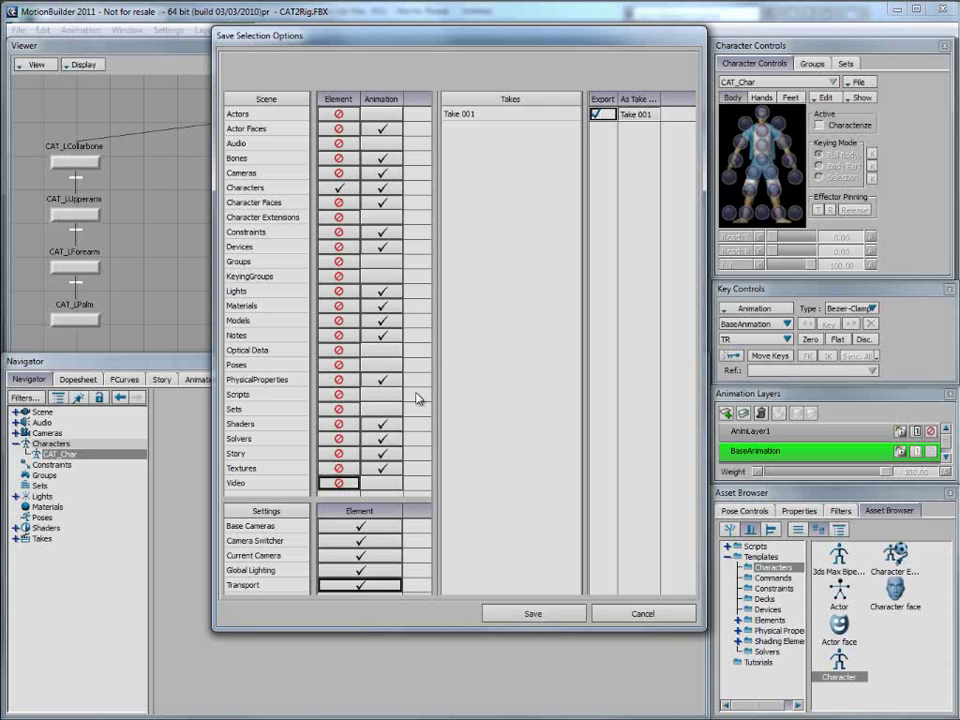
# - Exclude all five settings elements and Take 001 from the export, and save the template file
pyautogui.click(359, 526)
pyautogui.click(359, 541)
pyautogui.click(359, 555)
pyautogui.click(359, 570)
pyautogui.click(359, 585)
pyautogui.click(602, 114)
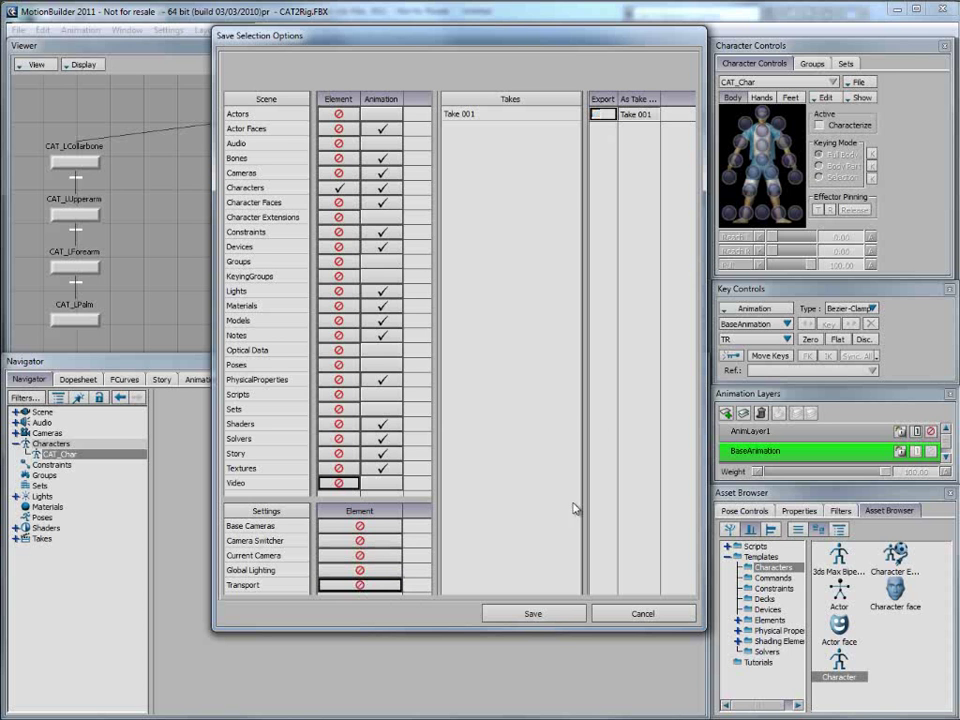
pyautogui.click(536, 616)
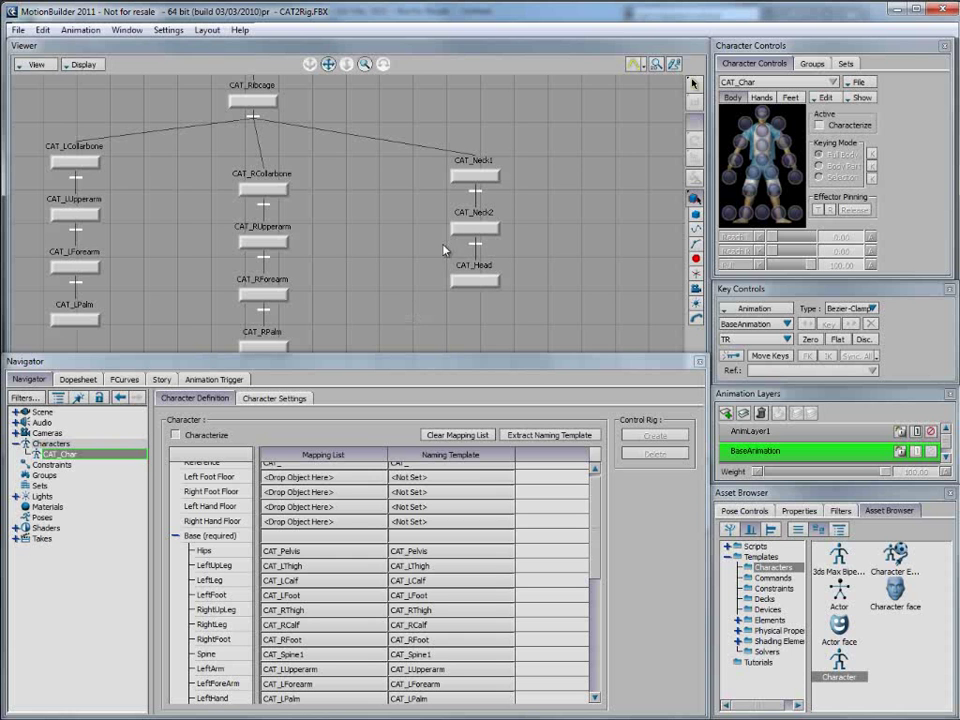
# - Start a new empty scene
pyautogui.click(18, 30)
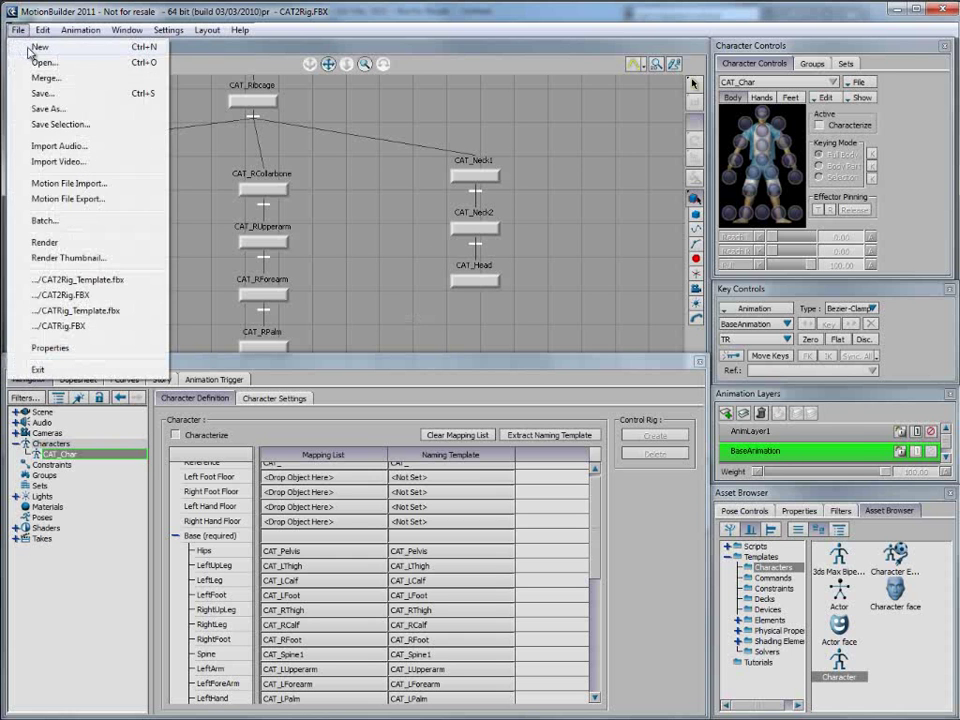
pyautogui.click(24, 40)
pyautogui.click(789, 443)
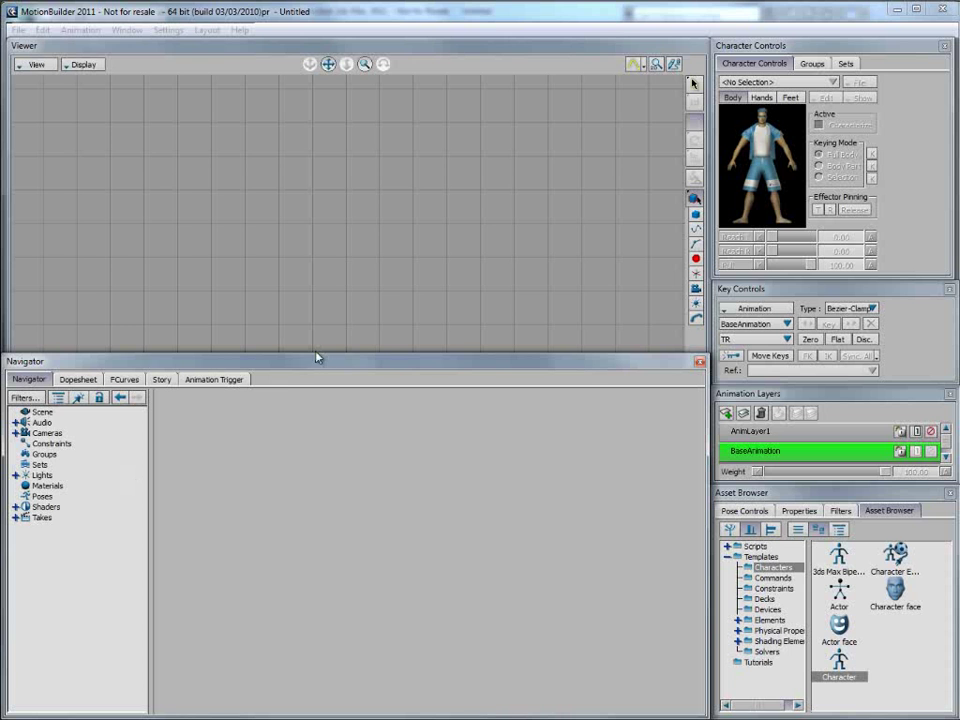
# - Enlarge the viewer above the Navigator and switch it from Schematic to Producer Perspective
pyautogui.moveTo(322, 355); pyautogui.dragTo(313, 536)
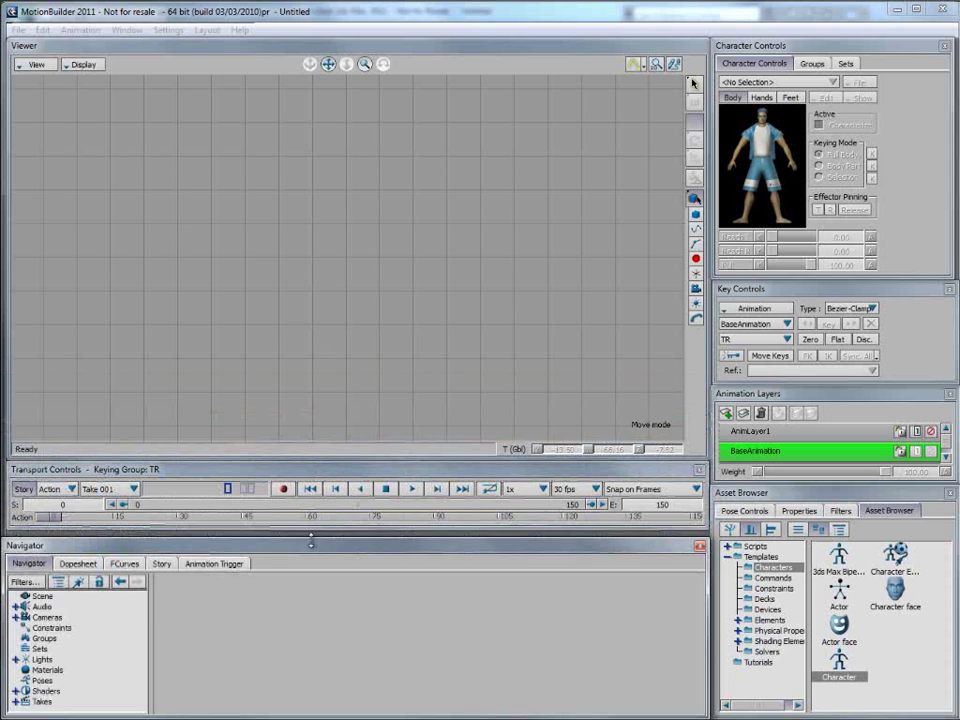
pyautogui.click(36, 64)
pyautogui.moveTo(75, 118)
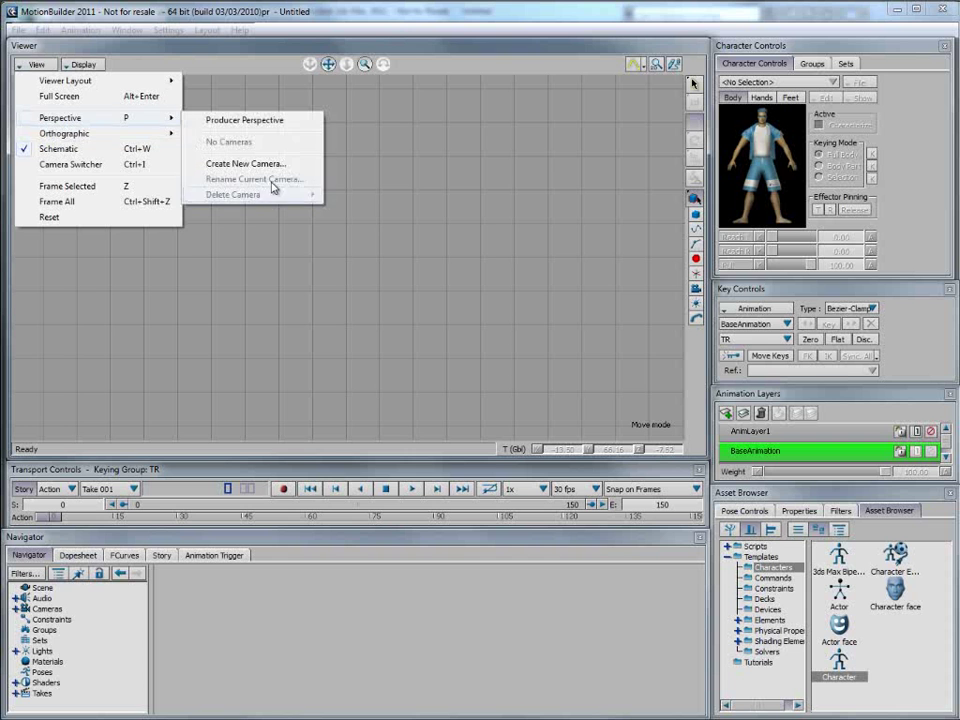
pyautogui.click(266, 121)
pyautogui.keyDown('ctrl'); pyautogui.keyDown('shift'); pyautogui.moveTo(345, 256); pyautogui.dragTo(369, 234); pyautogui.keyUp('shift'); pyautogui.keyUp('ctrl')
# - Open the CAT2Rig FBX file from the export folder
pyautogui.click(19, 30)
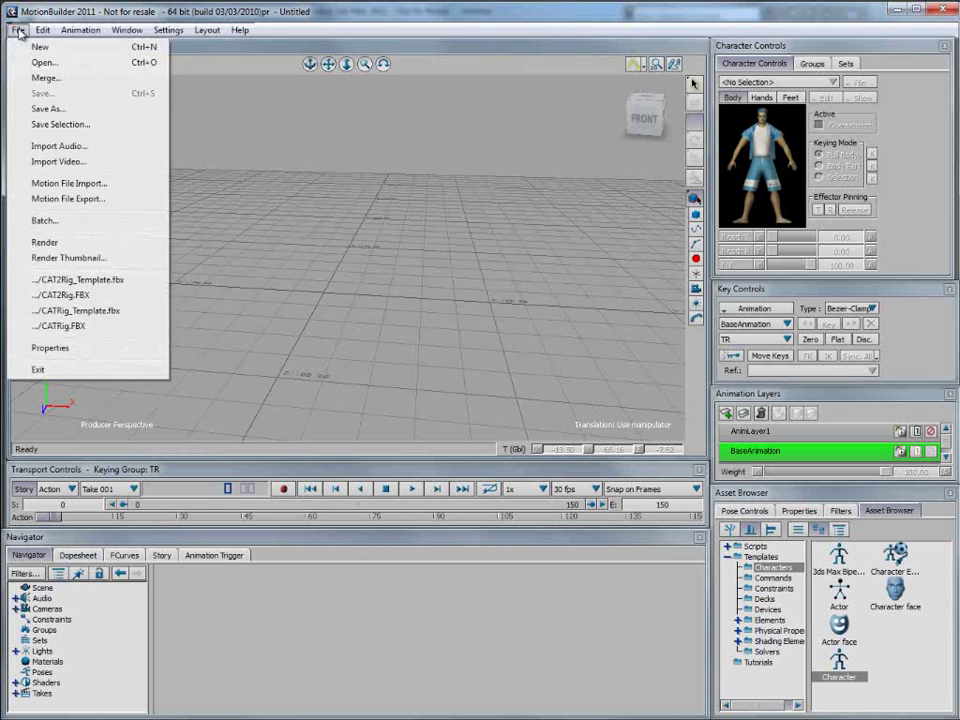
pyautogui.click(40, 61)
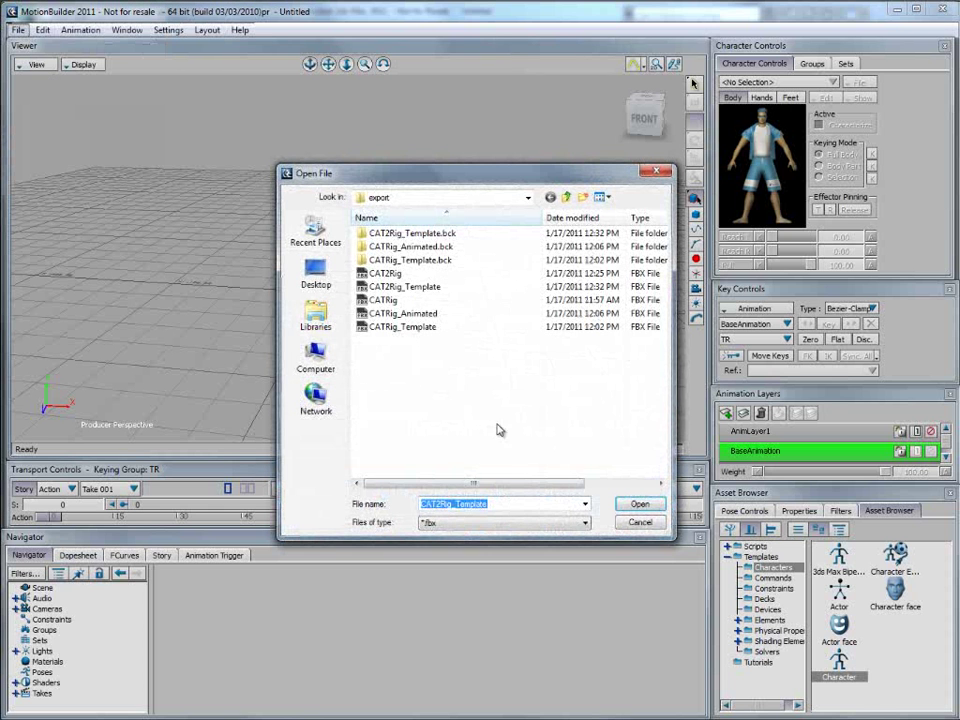
pyautogui.click(385, 273)
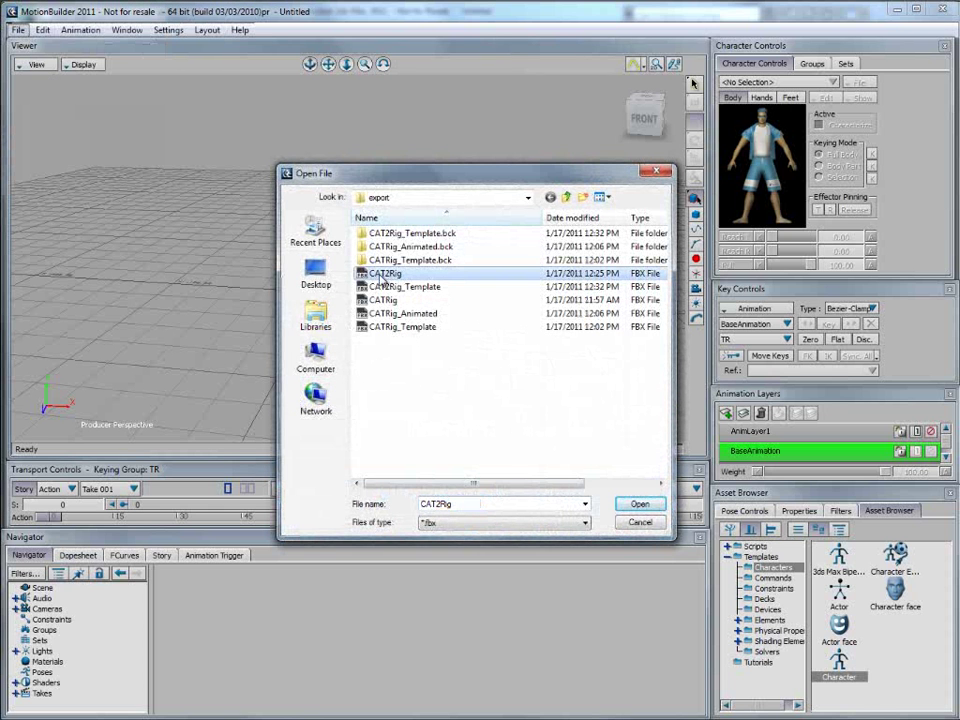
pyautogui.click(636, 503)
pyautogui.keyDown('ctrl'); pyautogui.keyDown('shift'); pyautogui.moveTo(381, 368); pyautogui.dragTo(402, 355); pyautogui.keyUp('shift'); pyautogui.keyUp('ctrl')
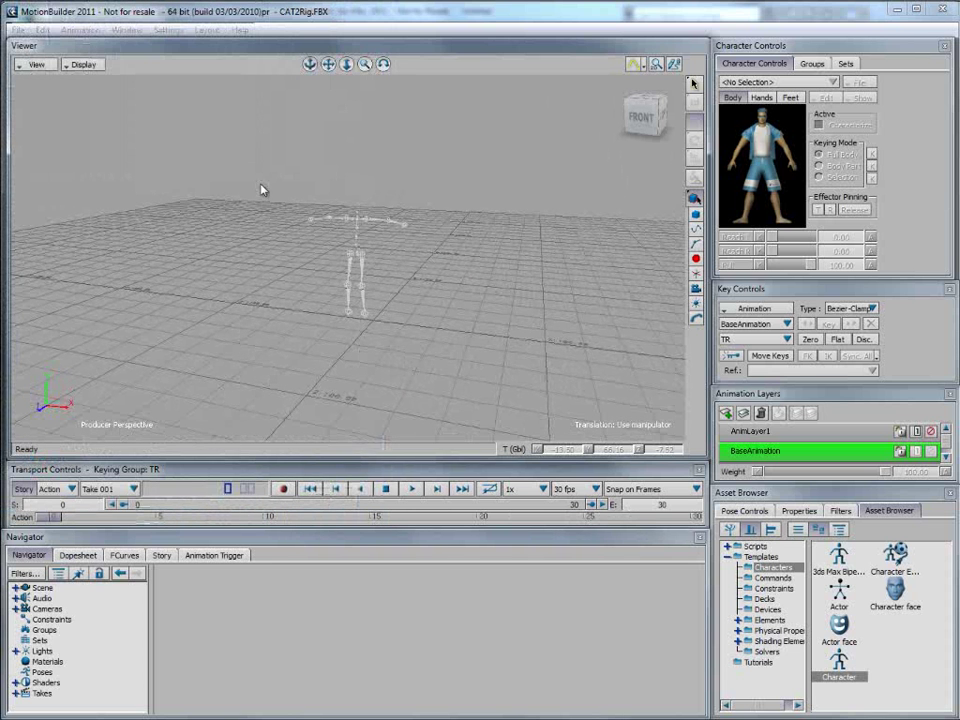
# - Merge the CAT2Rig_Template file into the rig scene without applying a namespace
pyautogui.click(18, 30)
pyautogui.click(40, 77)
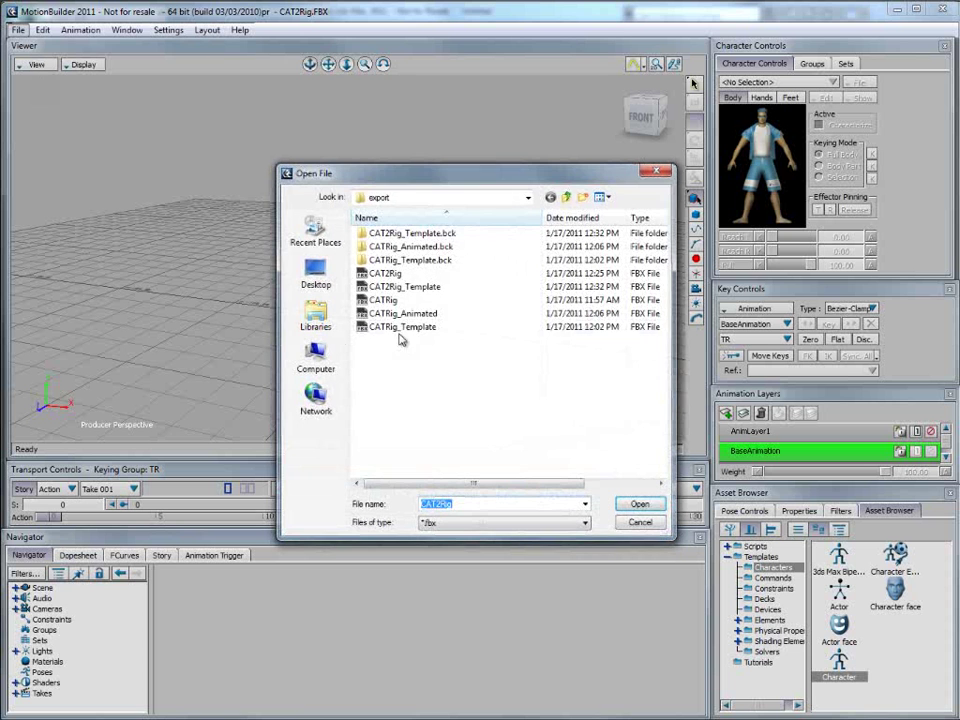
pyautogui.click(400, 286)
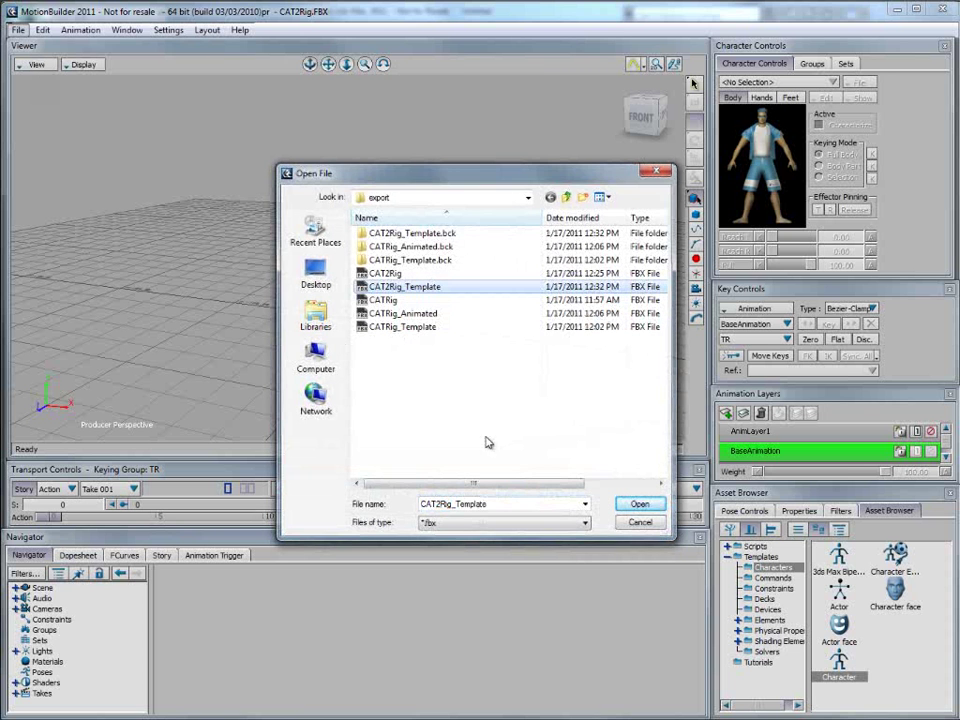
pyautogui.click(640, 504)
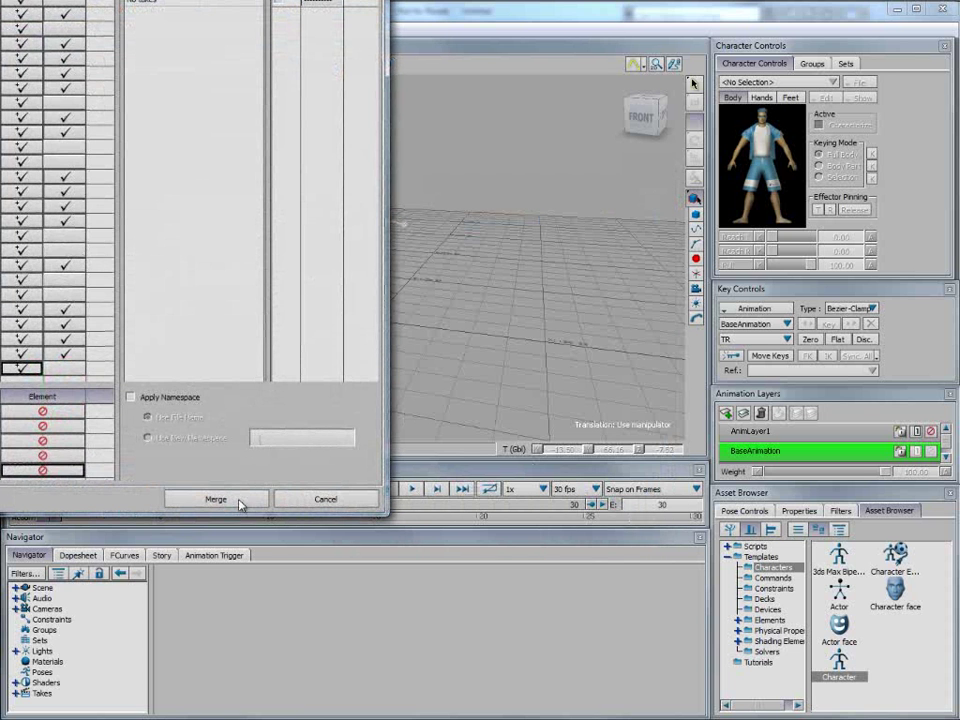
pyautogui.click(216, 498)
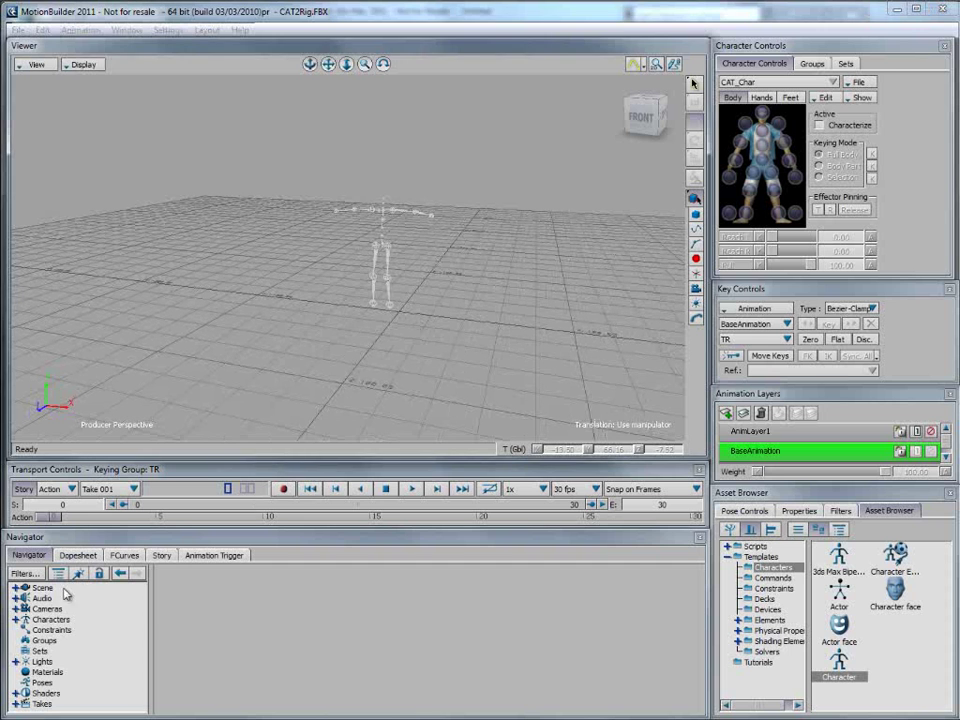
# - Open the character definition of the merged CAT_Char and review the bone names in its naming template
pyautogui.click(50, 619)
pyautogui.doubleClick(50, 619)
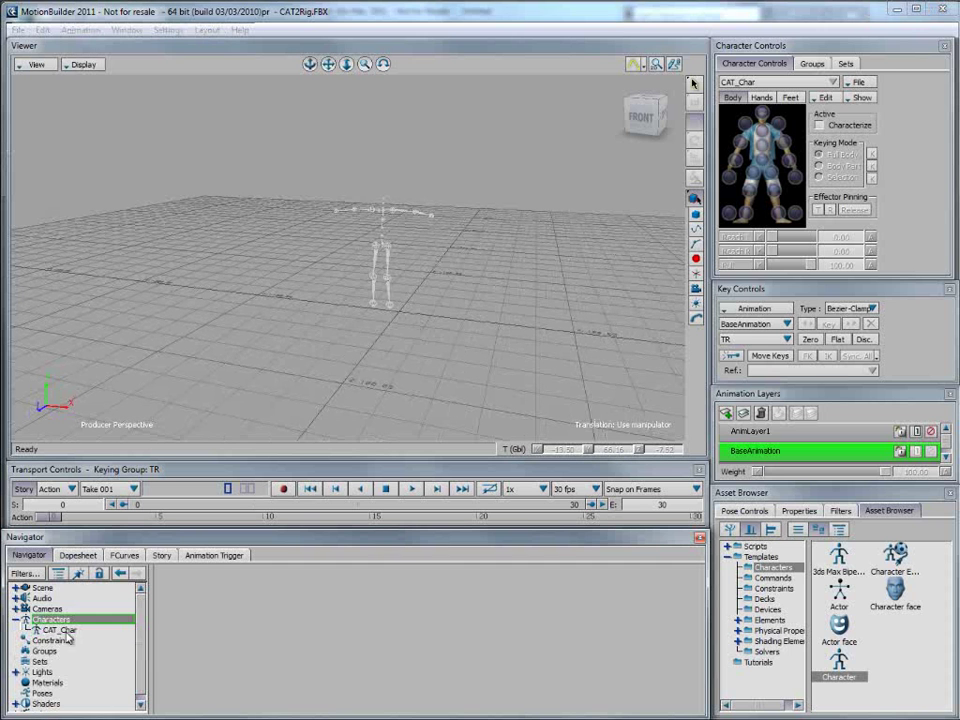
pyautogui.click(58, 630)
pyautogui.click(57, 631)
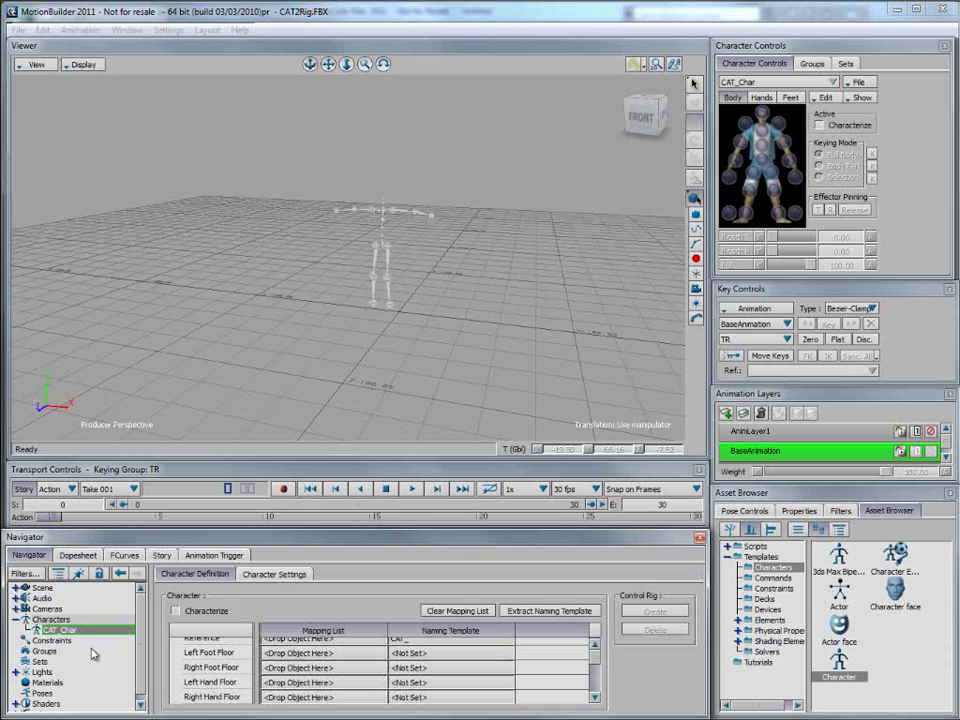
pyautogui.moveTo(414, 530); pyautogui.dragTo(427, 250)
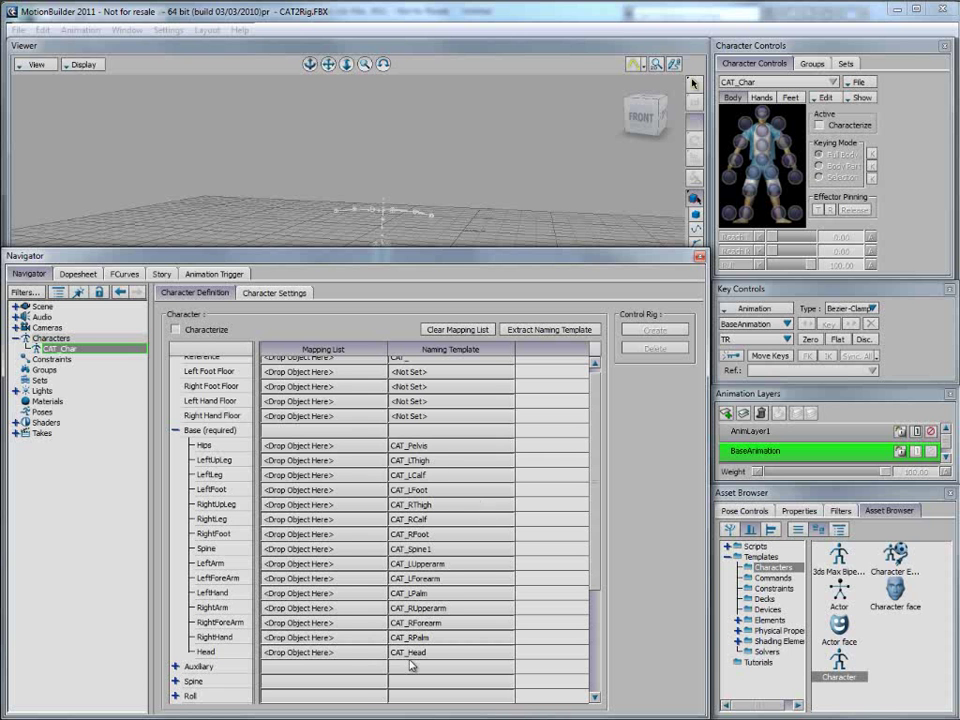
pyautogui.moveTo(312, 247); pyautogui.dragTo(331, 532)
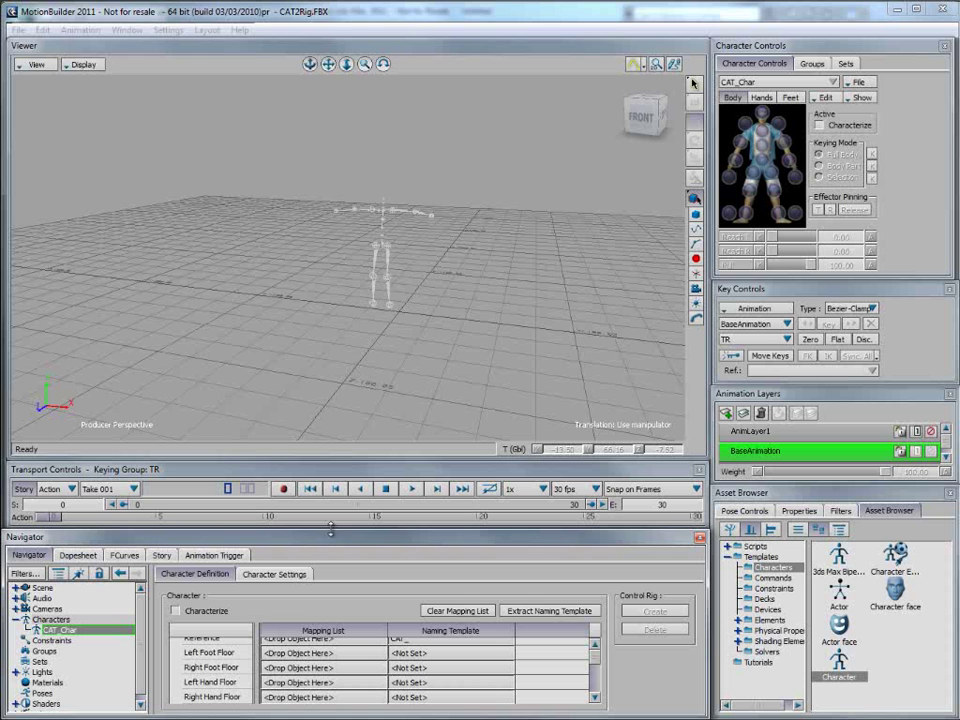
# - Switch the viewer to Schematic, select the whole CAT_ bone hierarchy, and assign it to the CAT_Char mapping list
pyautogui.click(33, 64)
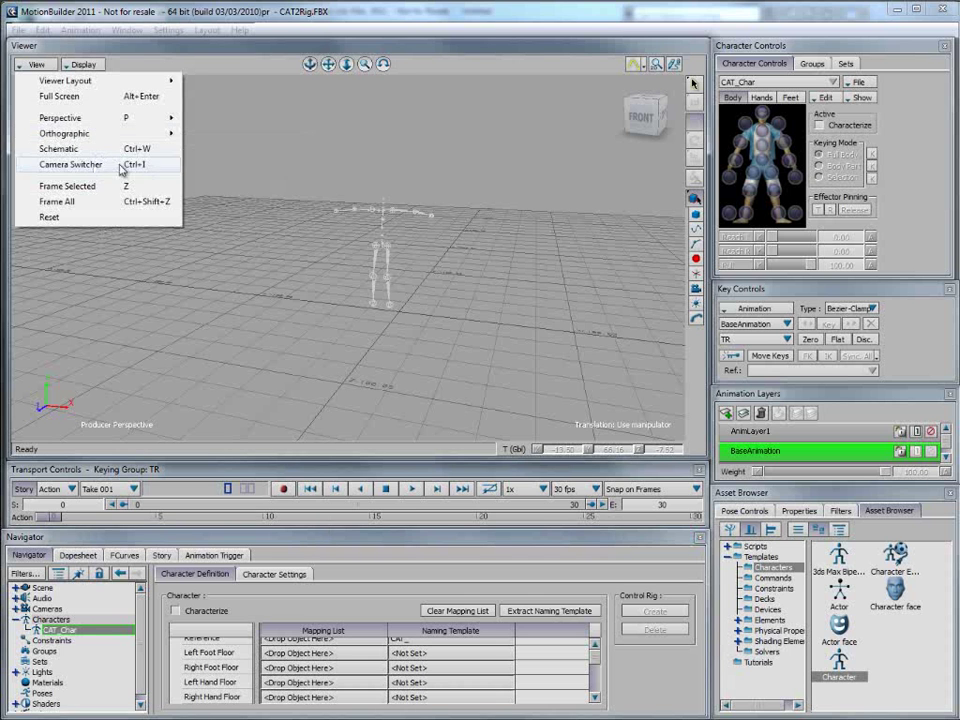
pyautogui.click(94, 149)
pyautogui.keyDown('shift'); pyautogui.moveTo(393, 229); pyautogui.dragTo(452, 280); pyautogui.keyUp('shift')
pyautogui.keyDown('ctrl'); pyautogui.moveTo(430, 211); pyautogui.dragTo(446, 334); pyautogui.keyUp('ctrl')
pyautogui.keyDown('shift'); pyautogui.moveTo(453, 155); pyautogui.dragTo(443, 192); pyautogui.keyUp('shift')
pyautogui.moveTo(271, 107); pyautogui.dragTo(476, 352)
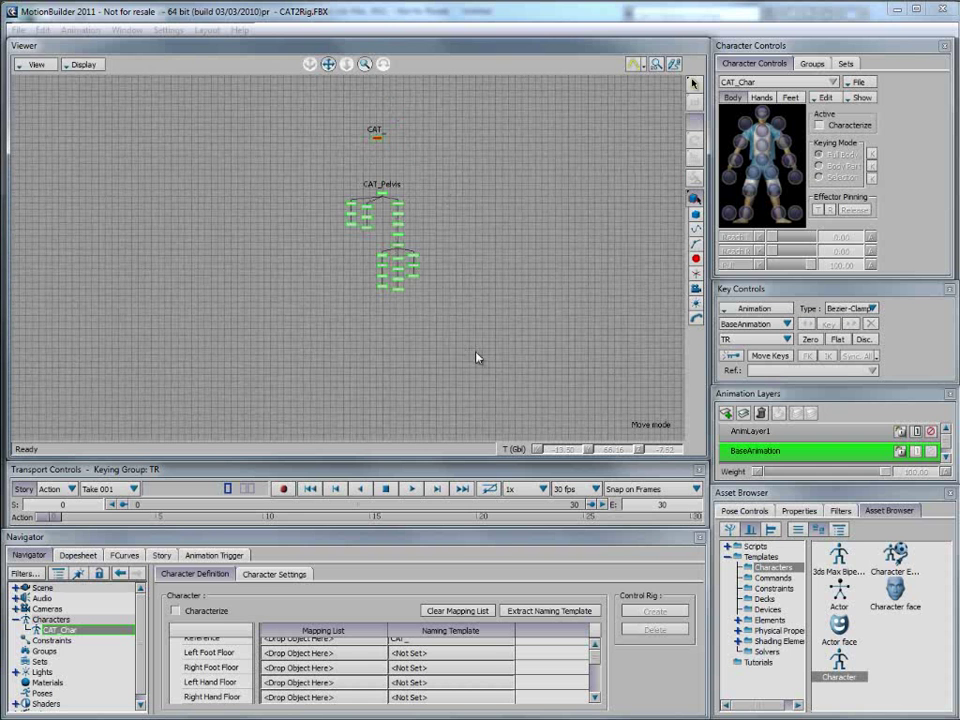
pyautogui.moveTo(400, 295); pyautogui.dragTo(300, 658)
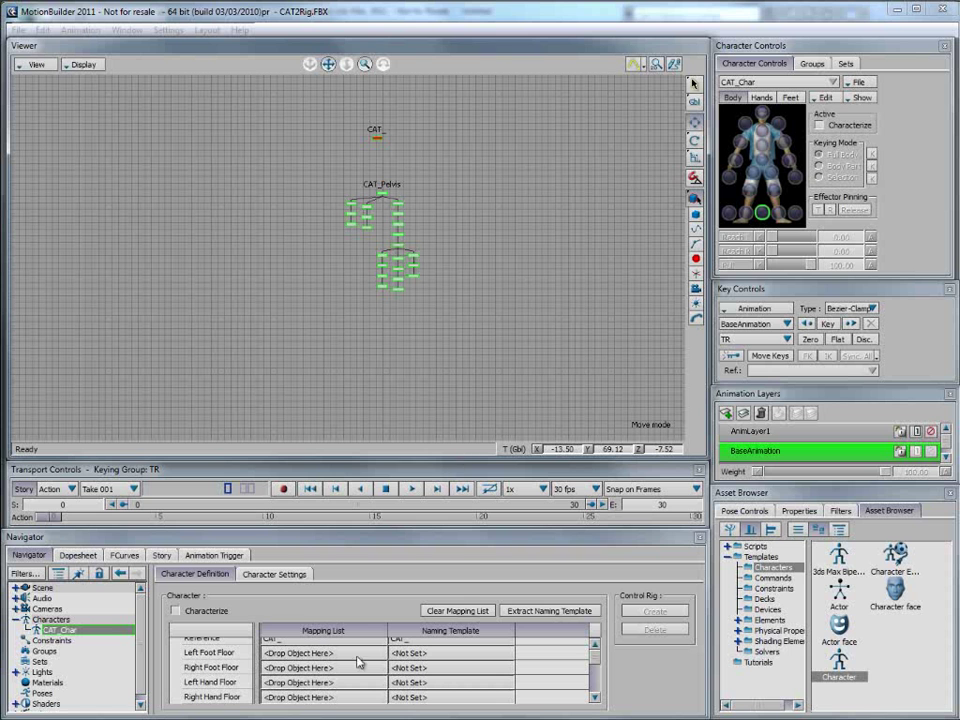
# - Review the CAT_Char mapping list, including the Base and Spine bone assignments
pyautogui.moveTo(477, 530); pyautogui.dragTo(484, 207)
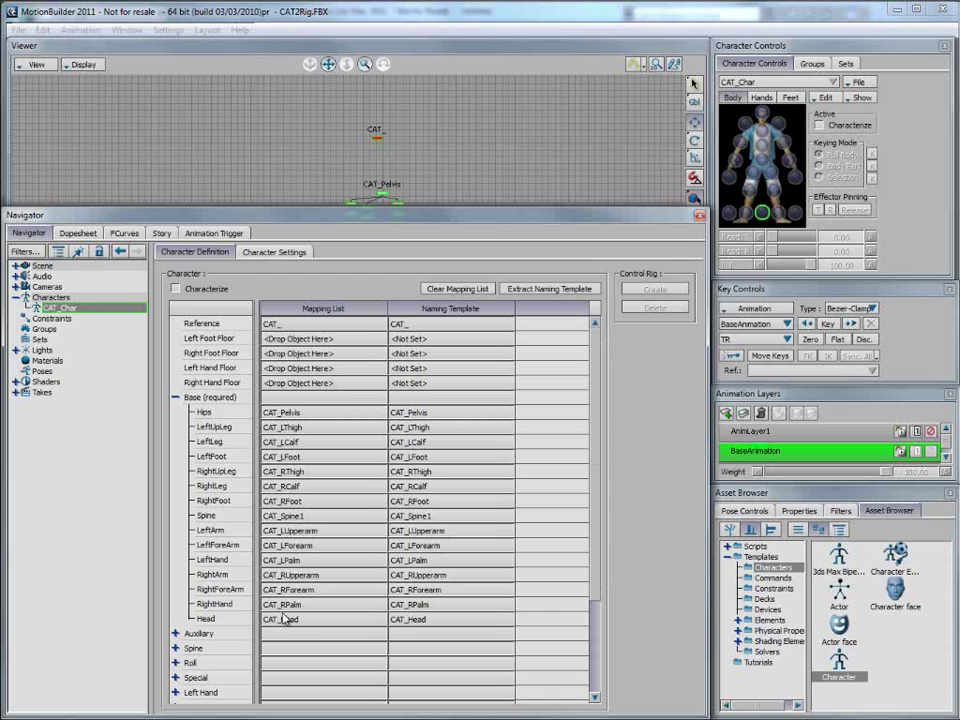
pyautogui.click(175, 648)
pyautogui.moveTo(600, 523); pyautogui.dragTo(606, 454)
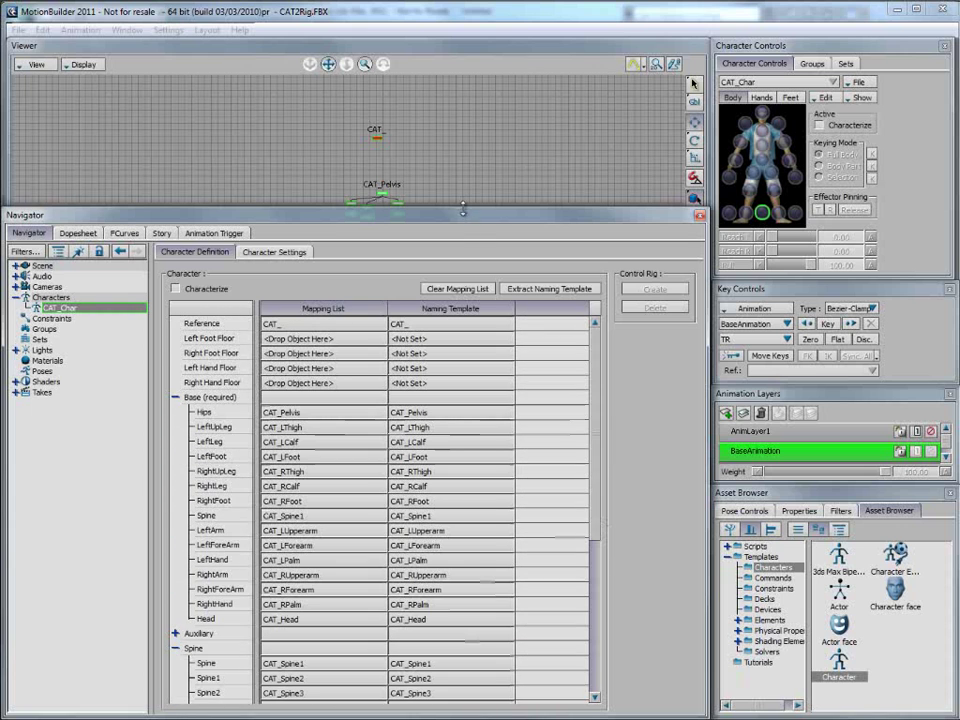
pyautogui.moveTo(465, 220); pyautogui.dragTo(479, 531)
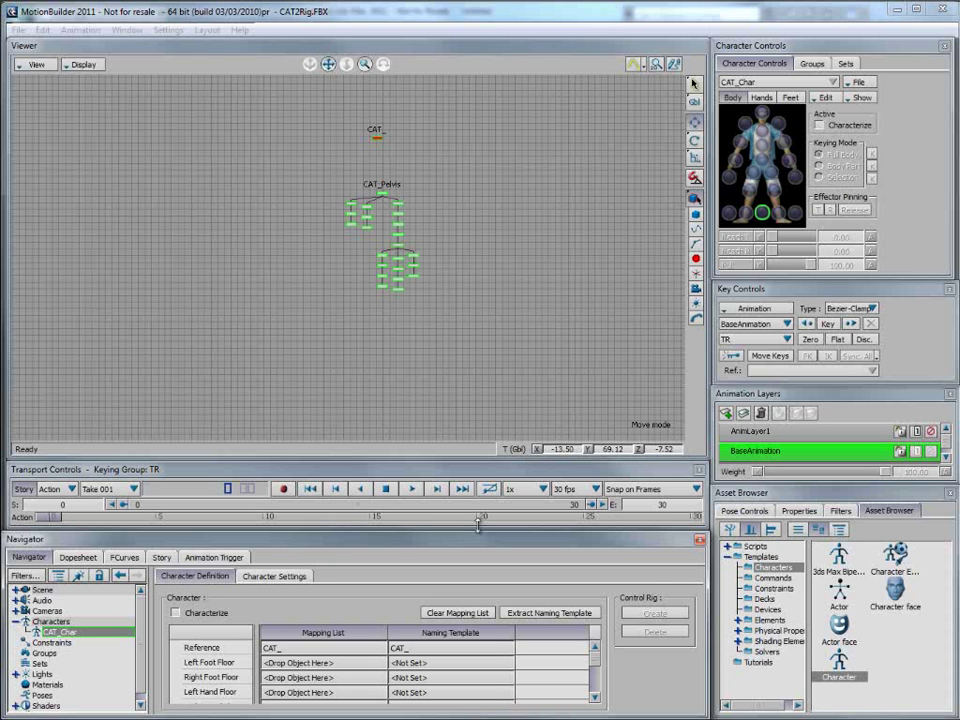
# - Switch the viewer from Schematic to the Perspective view to show the skeleton
pyautogui.click(30, 64)
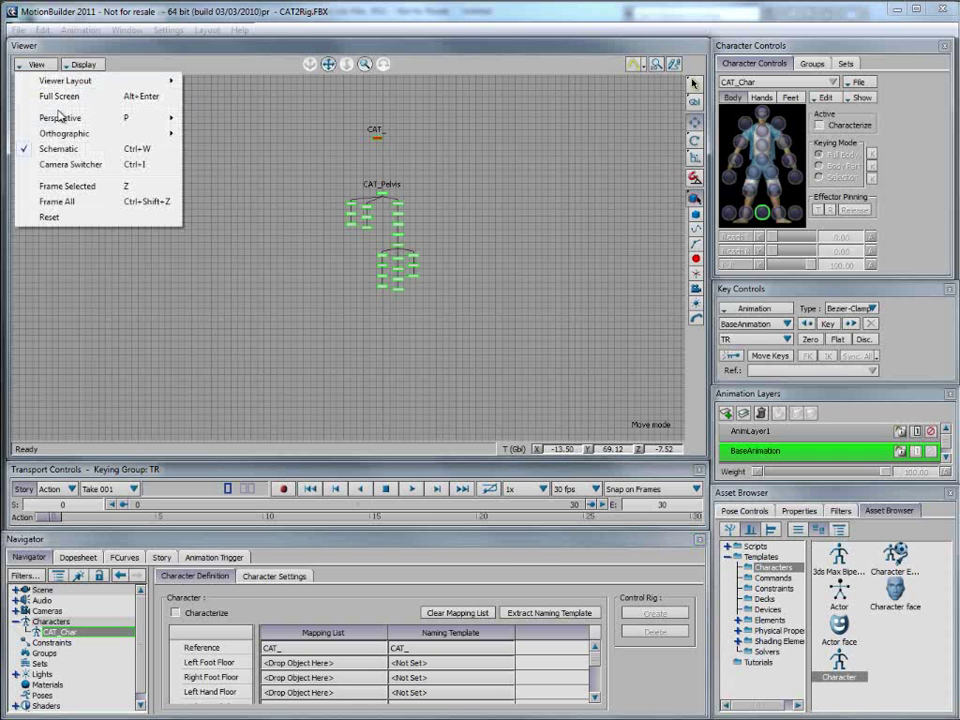
pyautogui.moveTo(64, 117)
pyautogui.click(244, 120)
pyautogui.keyDown('shift'); pyautogui.moveTo(419, 291); pyautogui.dragTo(397, 317); pyautogui.keyUp('shift')
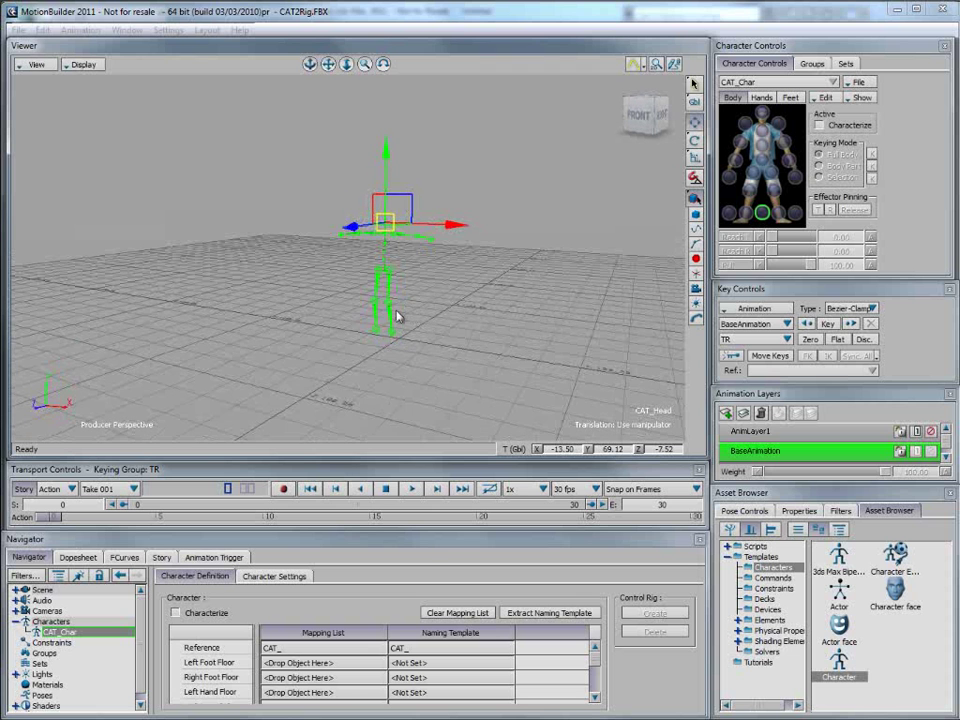
# - Characterize CAT_Char as a biped
pyautogui.click(189, 615)
pyautogui.moveTo(676, 383); pyautogui.dragTo(458, 277)
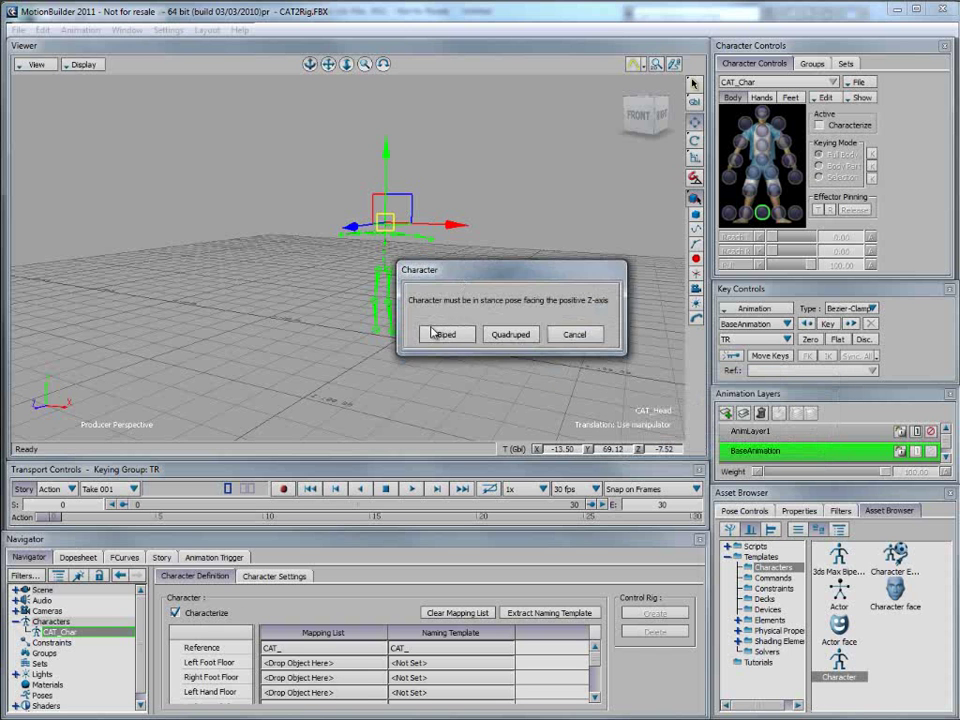
pyautogui.click(439, 334)
pyautogui.keyDown('ctrl'); pyautogui.moveTo(461, 331); pyautogui.dragTo(472, 239); pyautogui.keyUp('ctrl')
pyautogui.click(746, 84)
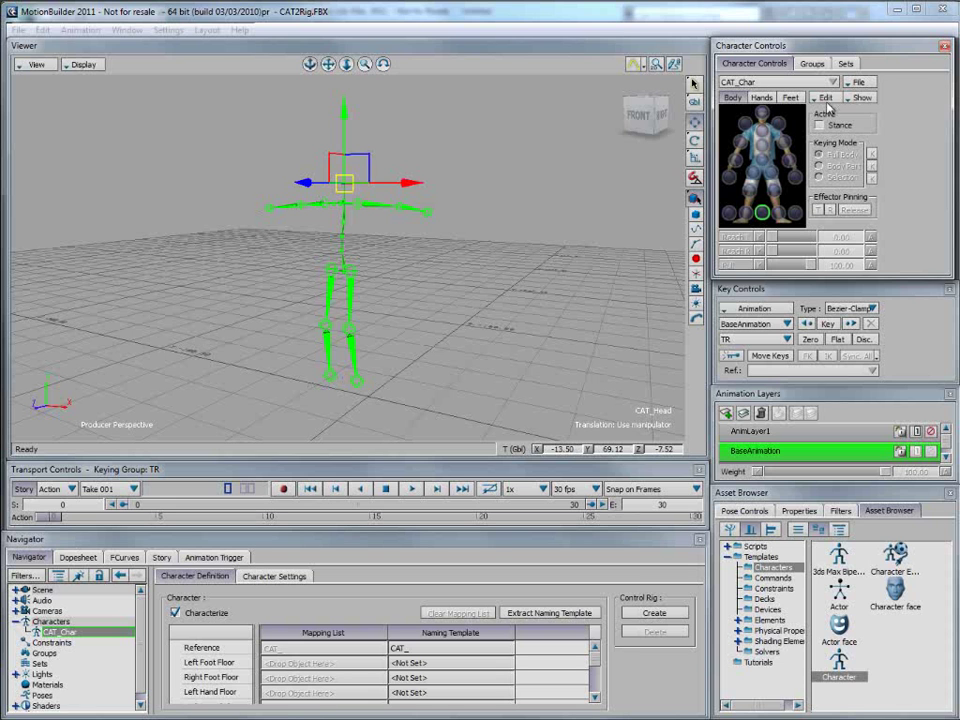
pyautogui.click(472, 270)
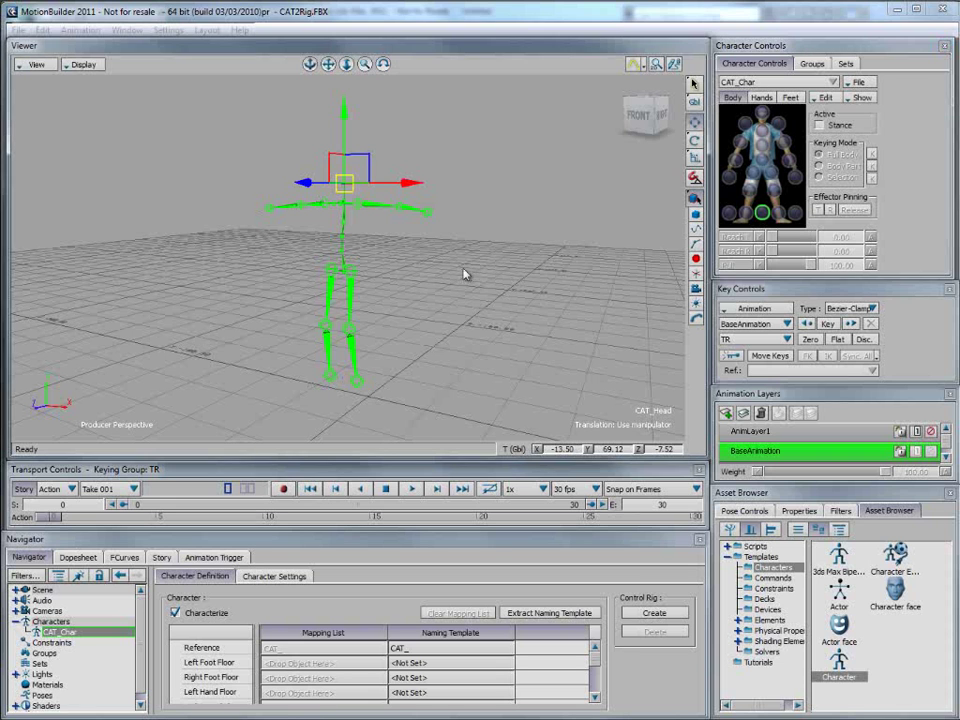
# - Create a control rig for CAT_Char and activate it as the character's input
pyautogui.click(654, 612)
pyautogui.click(667, 443)
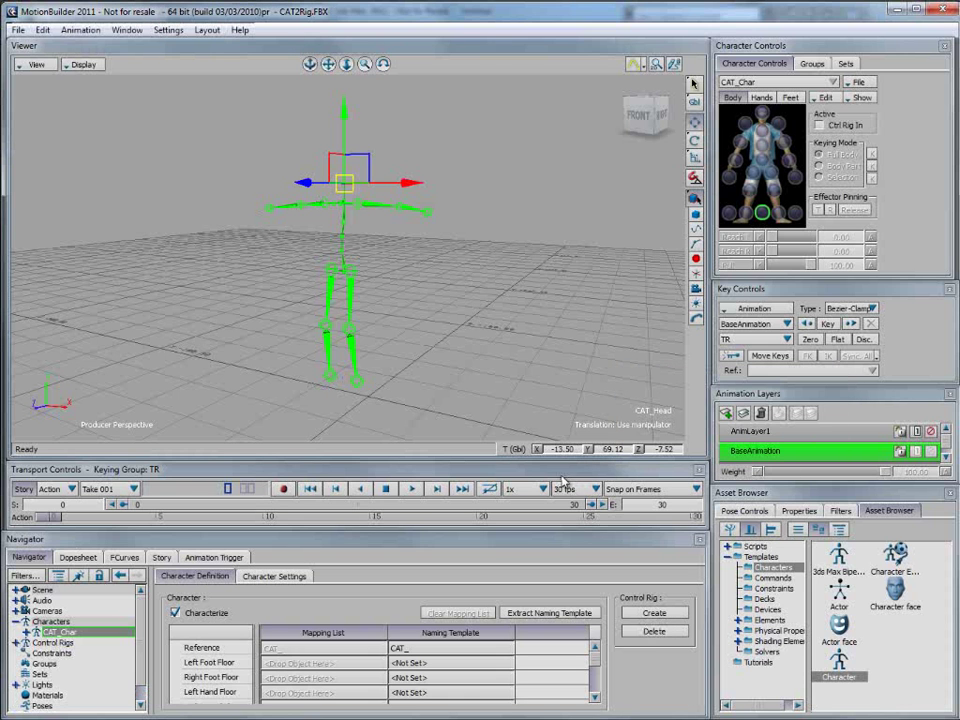
pyautogui.click(797, 192)
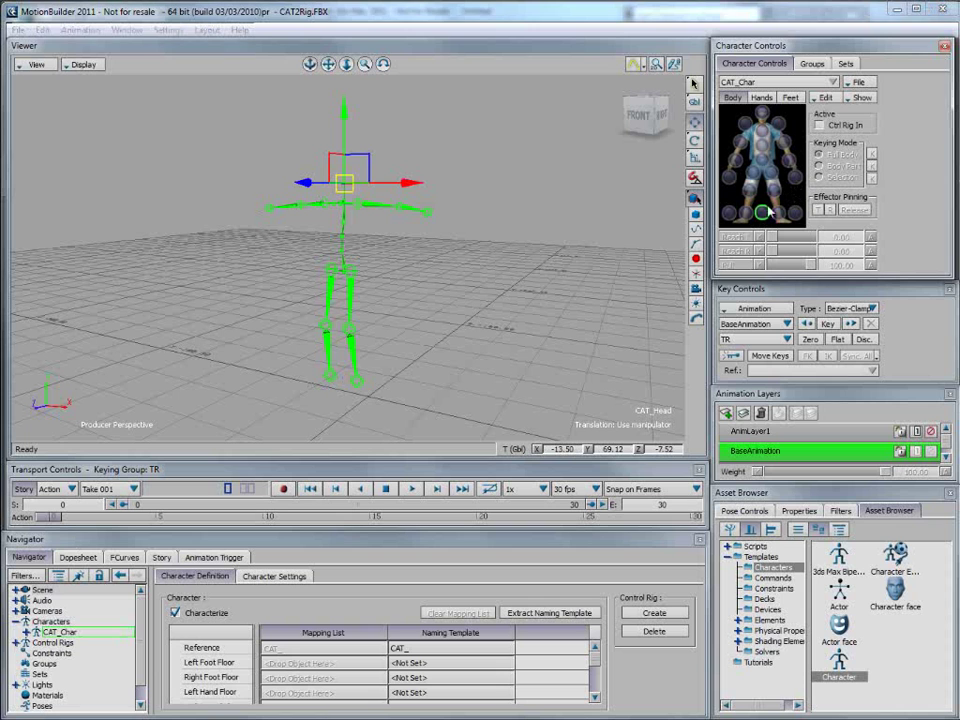
pyautogui.click(822, 126)
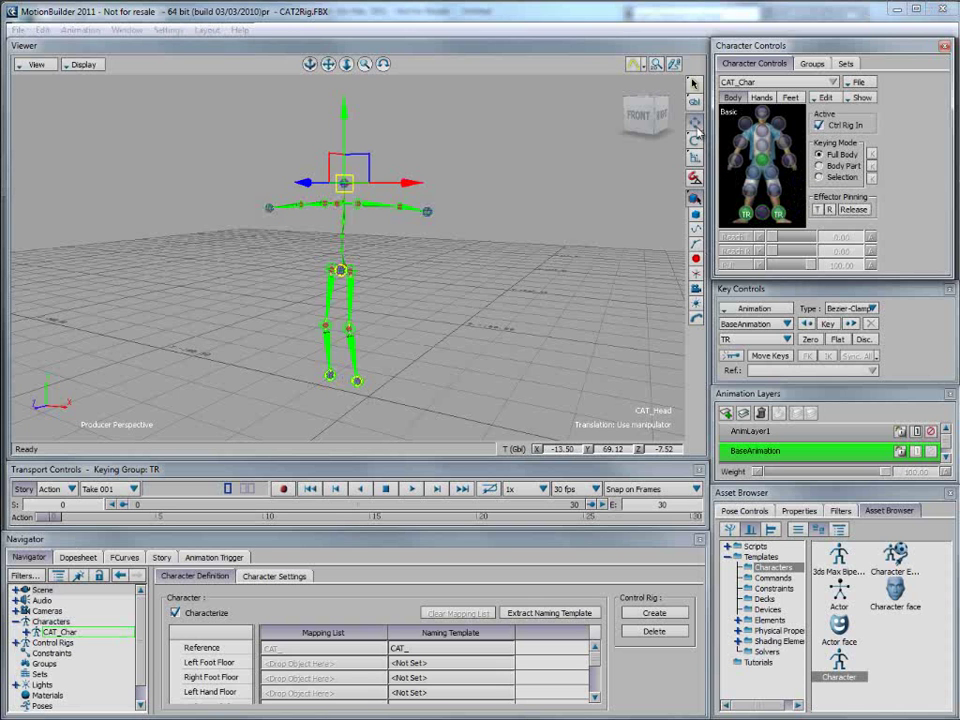
# - Select the left wrist effector and try to move it with the Translate tool
pyautogui.click(697, 128)
pyautogui.click(697, 124)
pyautogui.click(788, 162)
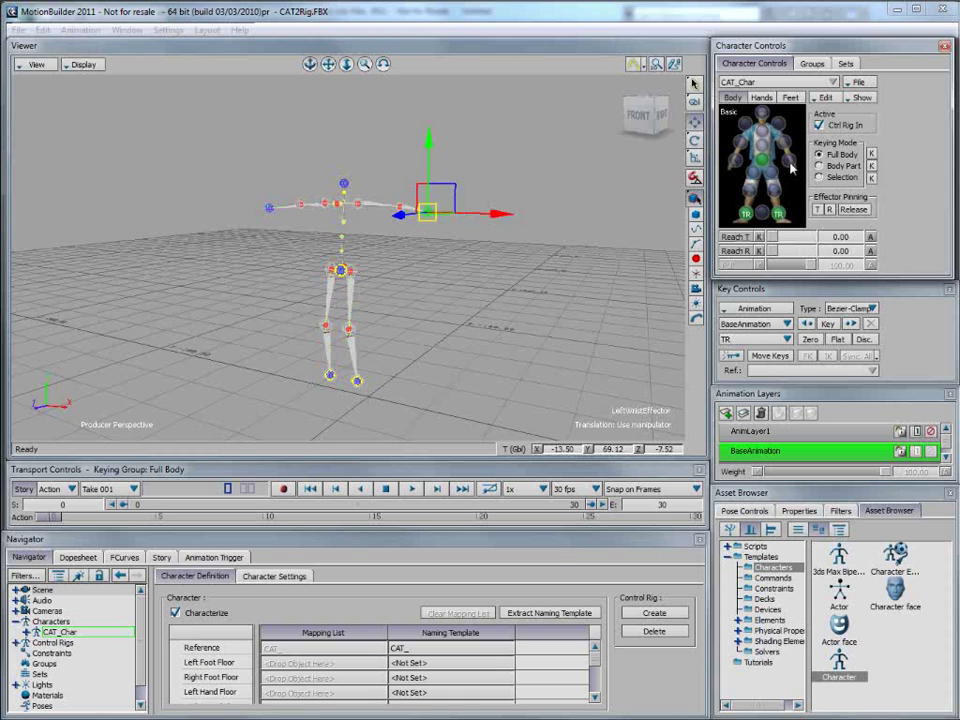
pyautogui.moveTo(450, 185)
pyautogui.mouseDown()
pyautogui.moveTo(430, 295)
pyautogui.moveTo(408, 224)
pyautogui.moveTo(407, 263)
pyautogui.moveTo(407, 243)
pyautogui.moveTo(435, 181)
pyautogui.mouseUp()
# - Check which input sources are available for CAT_Char in the character's edit options
pyautogui.click(826, 100)
pyautogui.moveTo(845, 129)
pyautogui.click(937, 162)
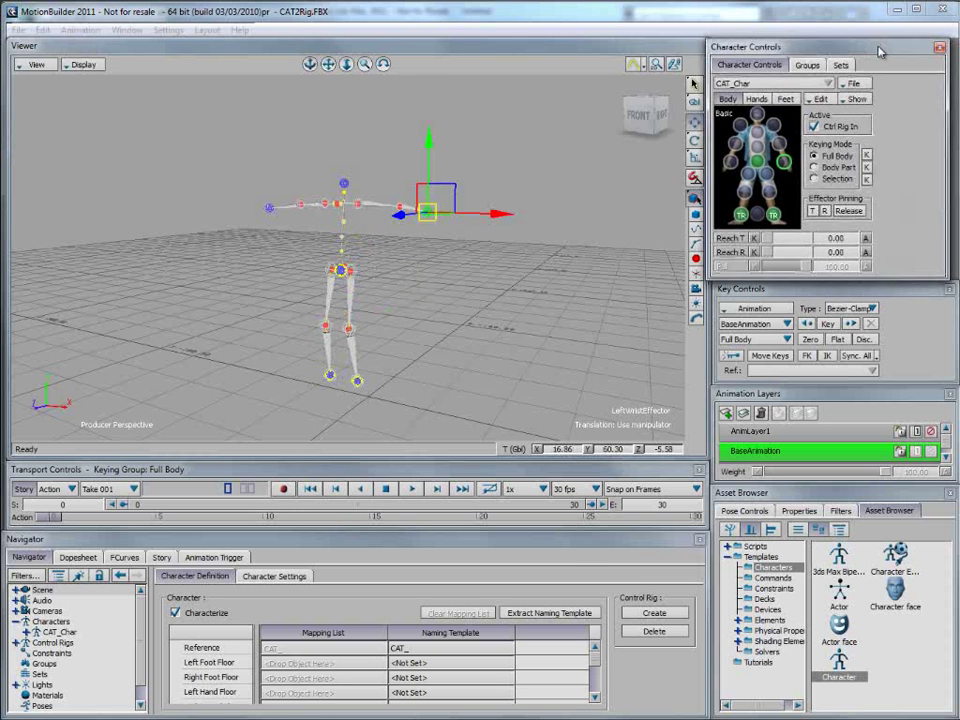
pyautogui.moveTo(760, 45); pyautogui.dragTo(603, 43)
pyautogui.click(667, 95)
pyautogui.moveTo(700, 127)
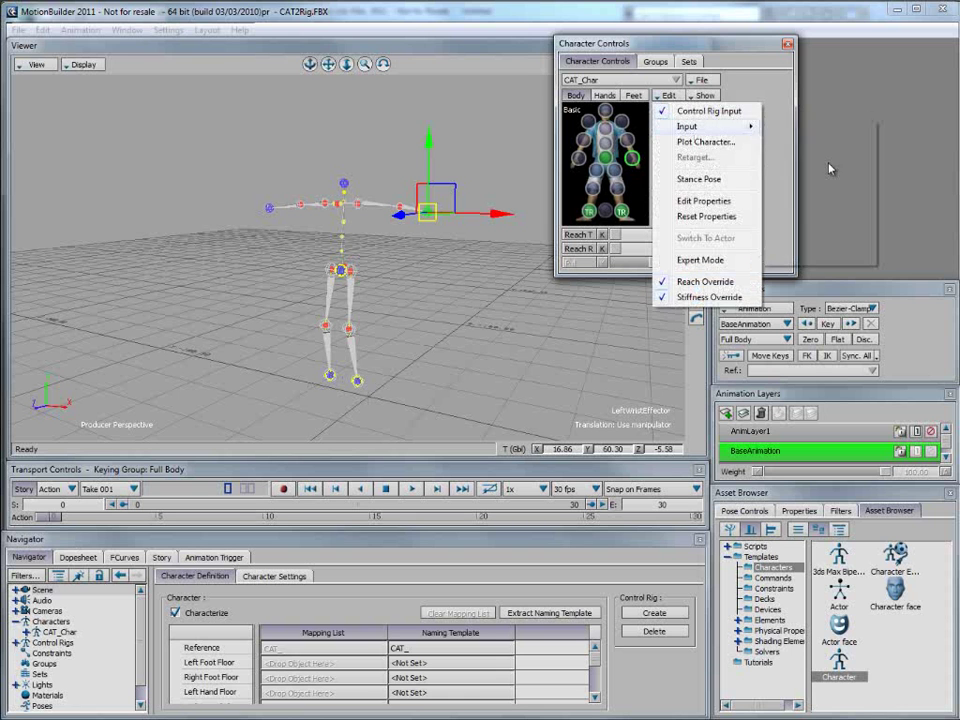
pyautogui.click(713, 43)
pyautogui.moveTo(704, 44); pyautogui.dragTo(802, 52)
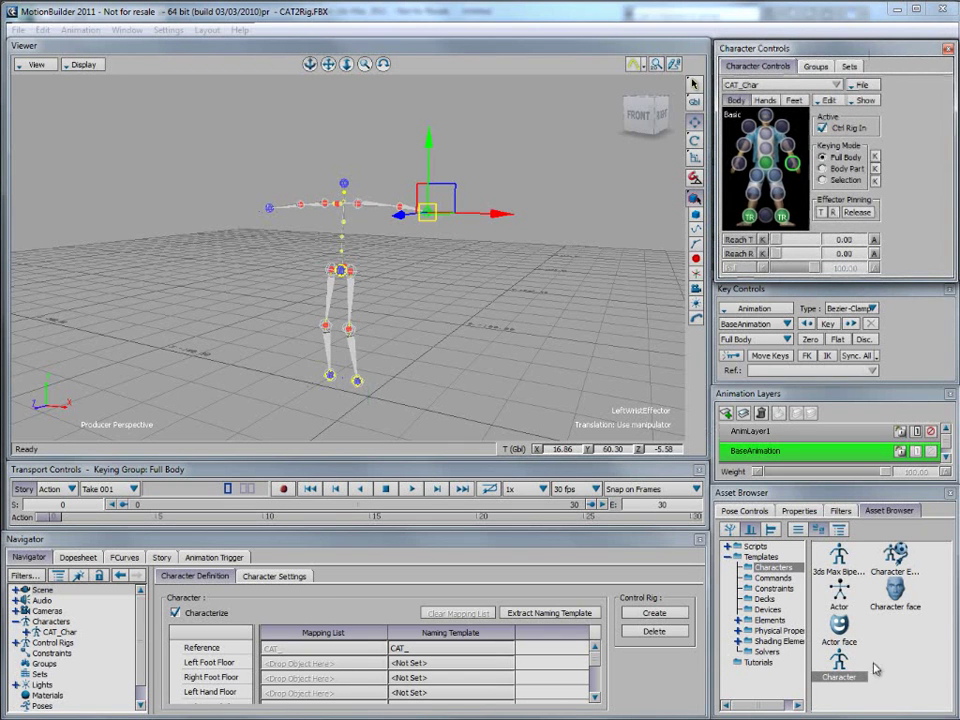
# - Merge the walkaround asset from the Tutorials folder into the scene
pyautogui.click(760, 664)
pyautogui.moveTo(848, 708); pyautogui.dragTo(926, 703)
pyautogui.click(920, 560)
pyautogui.moveTo(920, 562); pyautogui.dragTo(437, 327)
pyautogui.moveTo(482, 331)
pyautogui.click(563, 364)
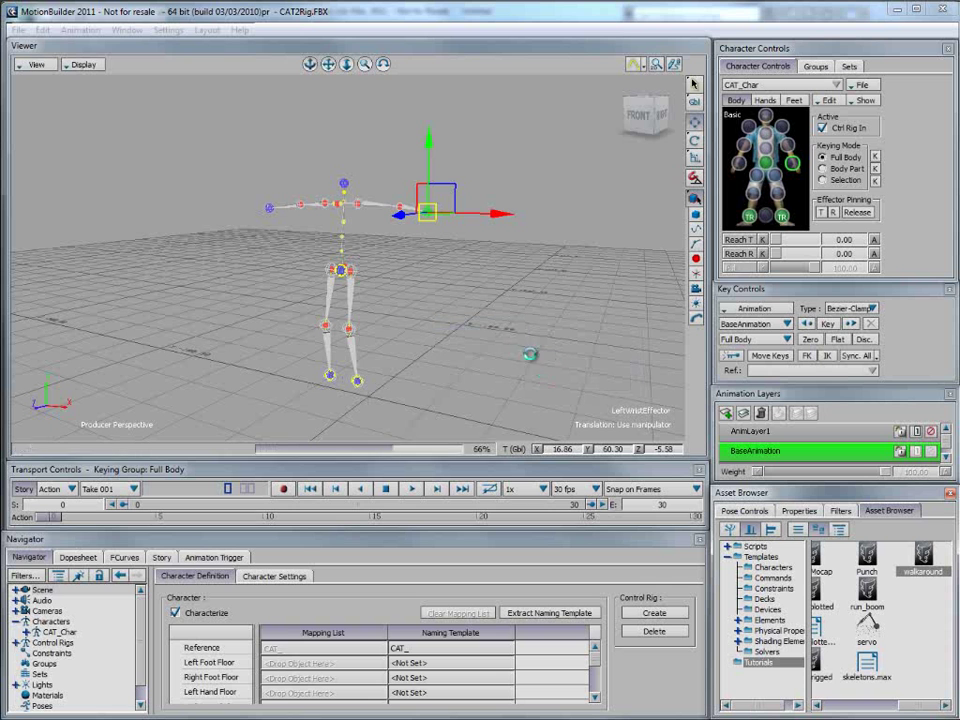
# - Examine the merged walkaround skeleton beside the CAT rig in the viewer and scrub the start of its animation
pyautogui.keyDown('ctrl'); pyautogui.moveTo(341, 274); pyautogui.dragTo(324, 407); pyautogui.keyUp('ctrl')
pyautogui.moveTo(333, 315)
pyautogui.keyDown('ctrl'); pyautogui.mouseDown()
pyautogui.moveTo(324, 366)
pyautogui.moveTo(305, 335)
pyautogui.moveTo(234, 445)
pyautogui.mouseUp(); pyautogui.keyUp('ctrl')
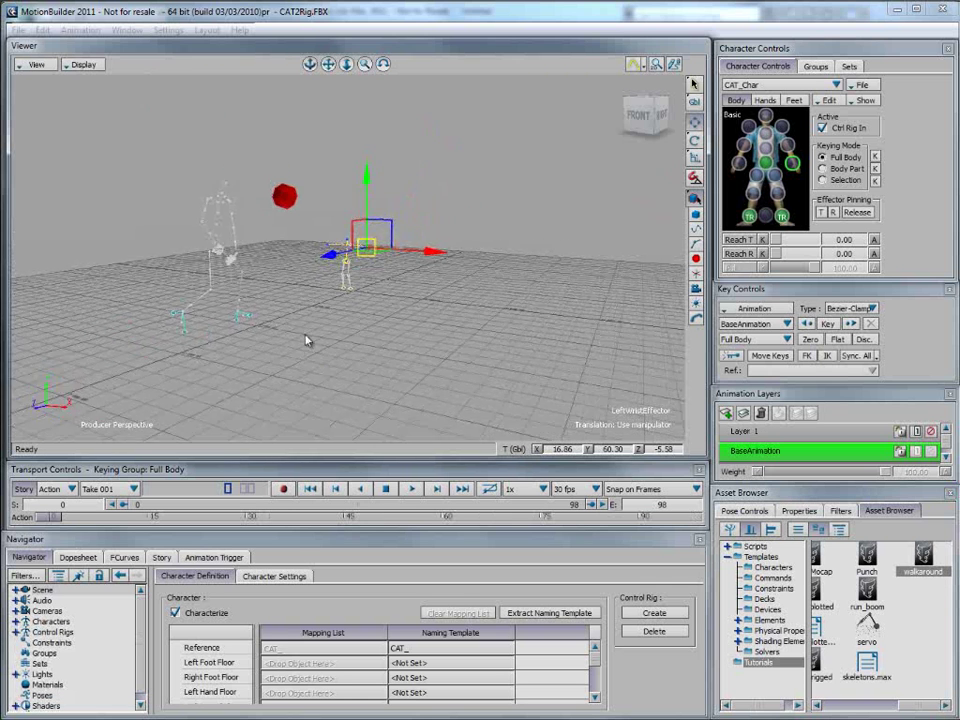
pyautogui.click(51, 523)
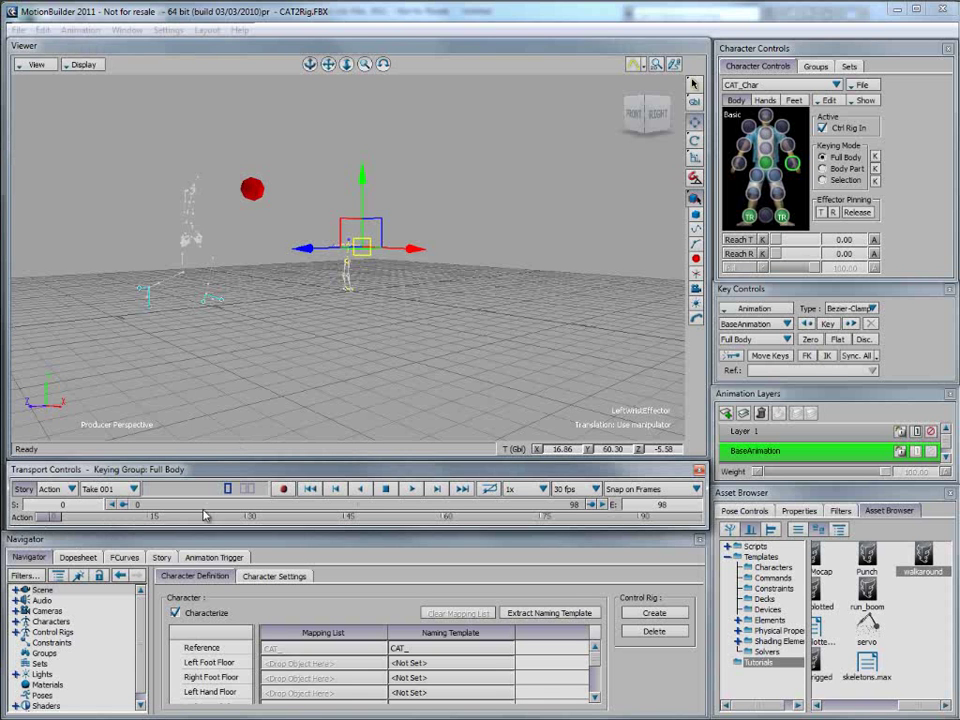
pyautogui.moveTo(59, 517)
pyautogui.mouseDown()
pyautogui.moveTo(609, 493)
pyautogui.moveTo(50, 514)
pyautogui.mouseUp()
pyautogui.keyDown('ctrl'); pyautogui.moveTo(393, 276); pyautogui.dragTo(418, 110); pyautogui.keyUp('ctrl')
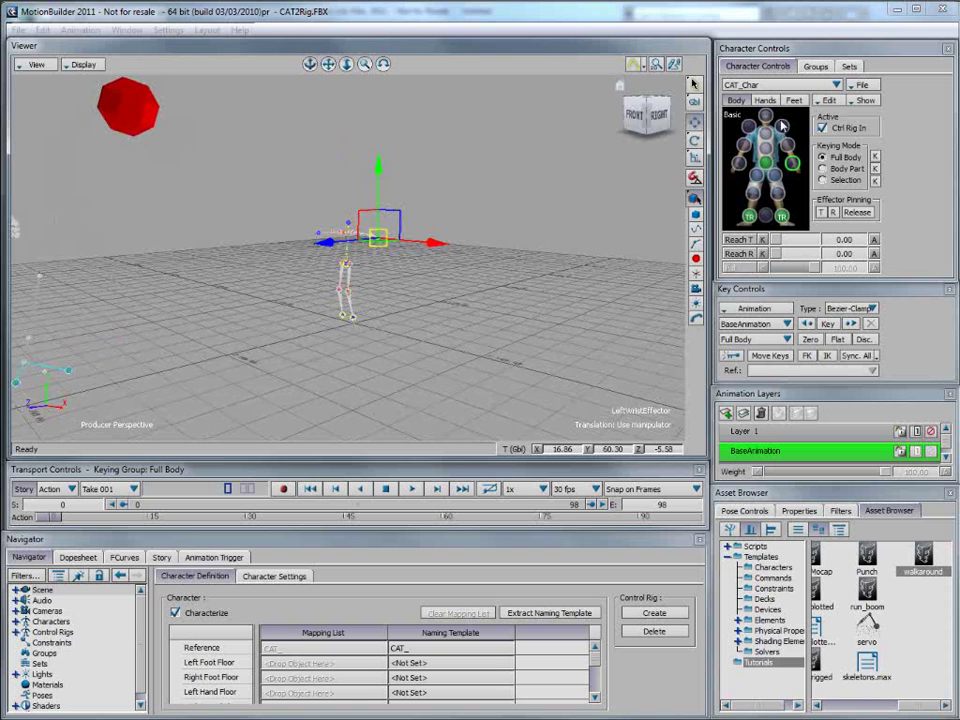
# - Set the merged walkaround character as CAT_Char's input, play the retargeted motion and return to the first frame
pyautogui.click(829, 100)
pyautogui.moveTo(865, 134)
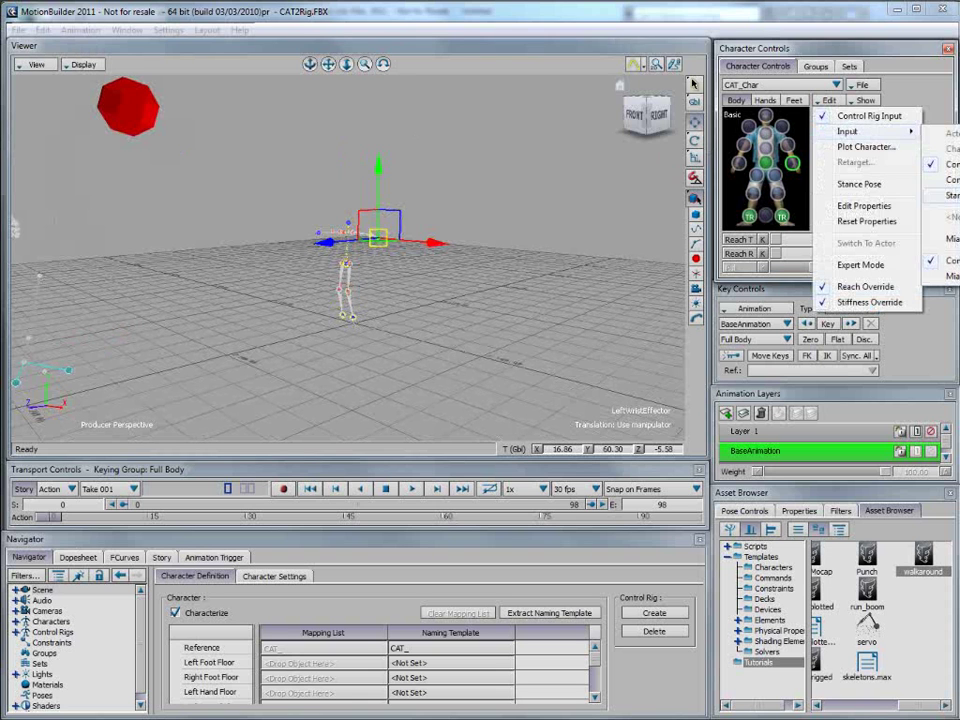
pyautogui.click(951, 195)
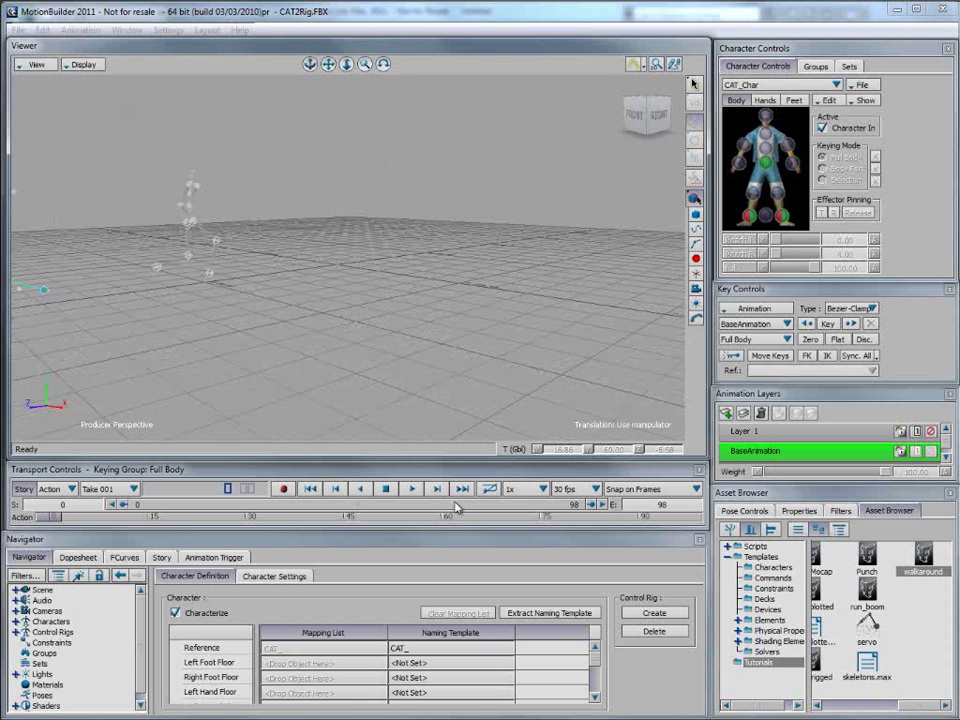
pyautogui.click(412, 489)
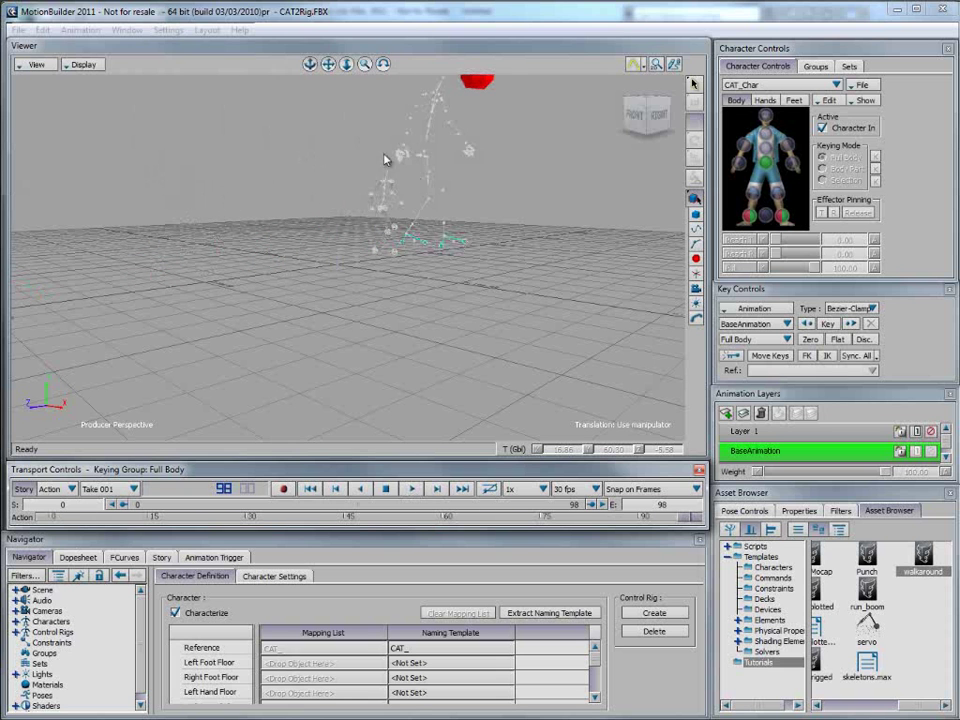
pyautogui.click(311, 489)
pyautogui.keyDown('ctrl'); pyautogui.moveTo(386, 336); pyautogui.dragTo(298, 229); pyautogui.keyUp('ctrl')
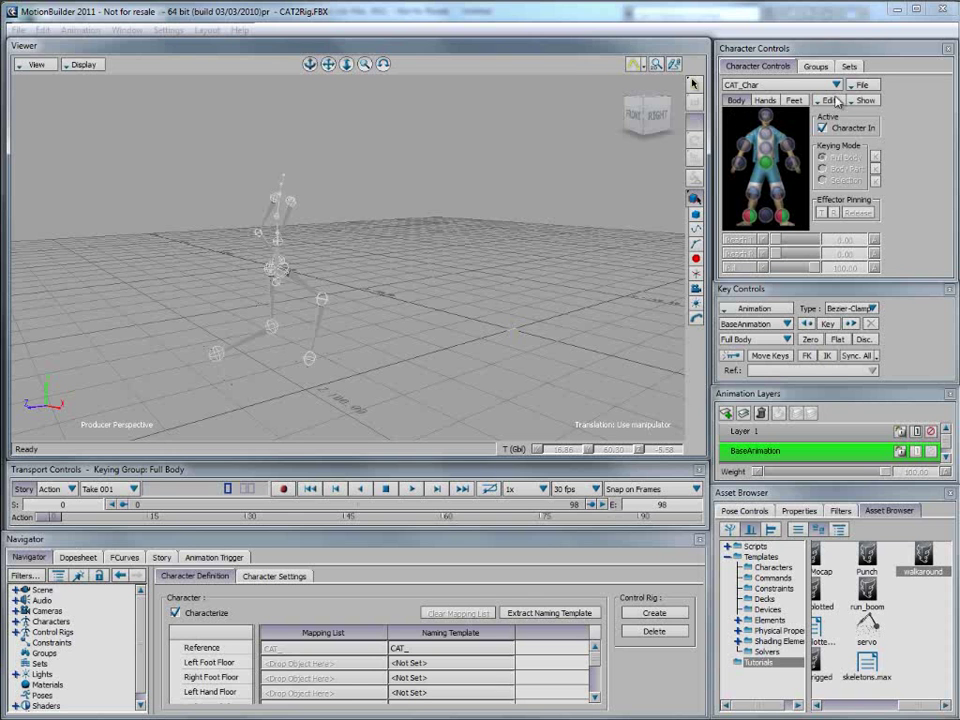
# - Plot the input character's animation onto the CAT_Char skeleton on frame at 30 FPS
pyautogui.click(829, 100)
pyautogui.click(847, 146)
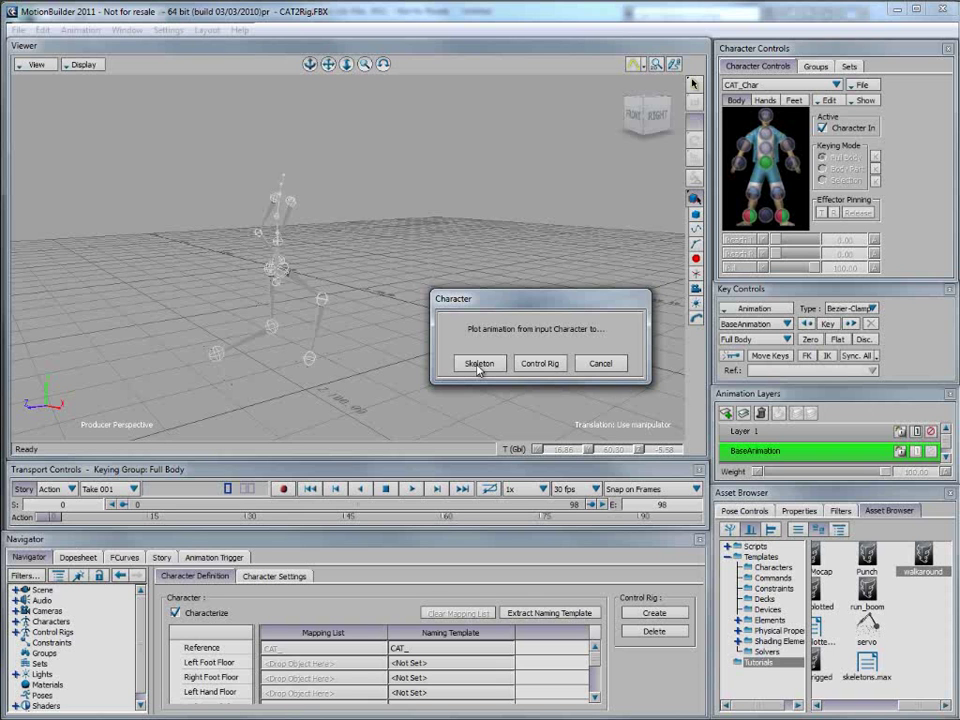
pyautogui.click(480, 364)
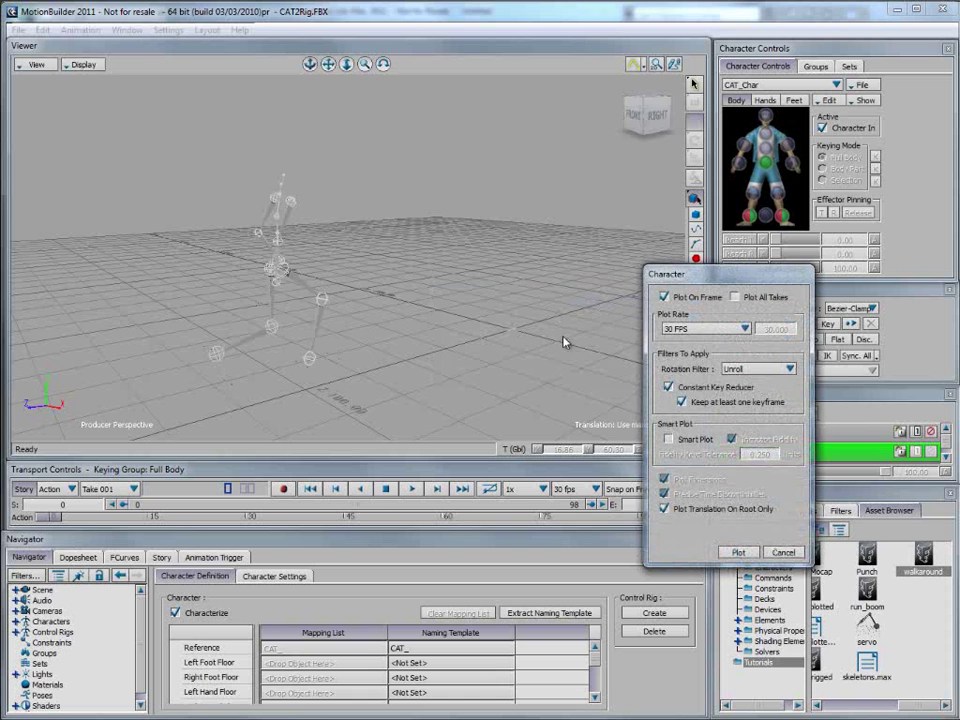
pyautogui.click(738, 552)
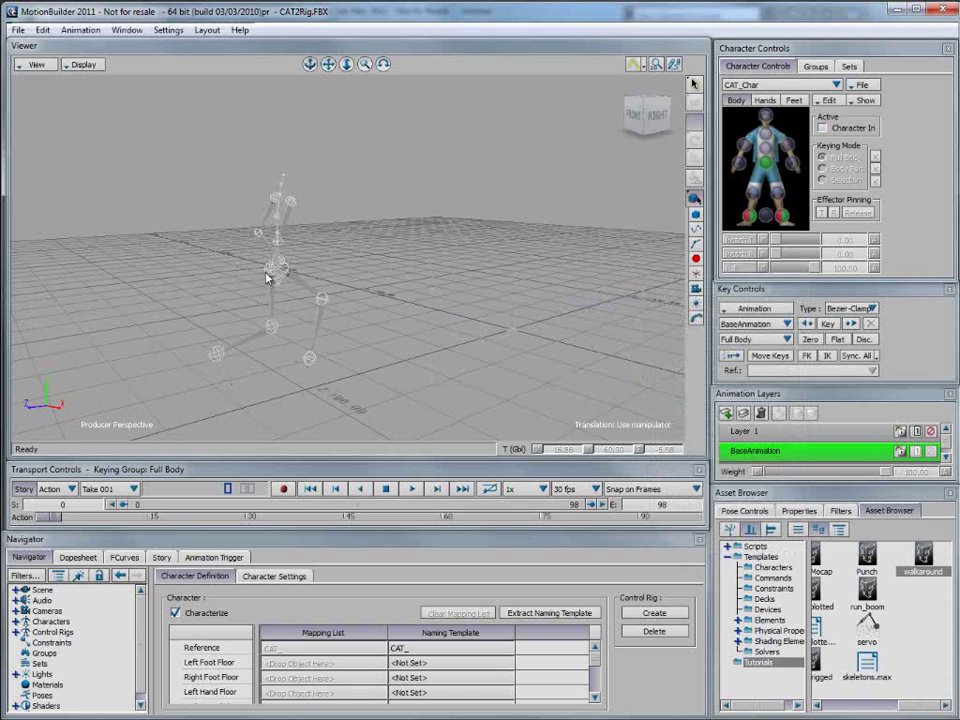
# - Save CAT_Char's Take 001 character animation in the export folder as CAT2Rig_Animated
pyautogui.click(861, 84)
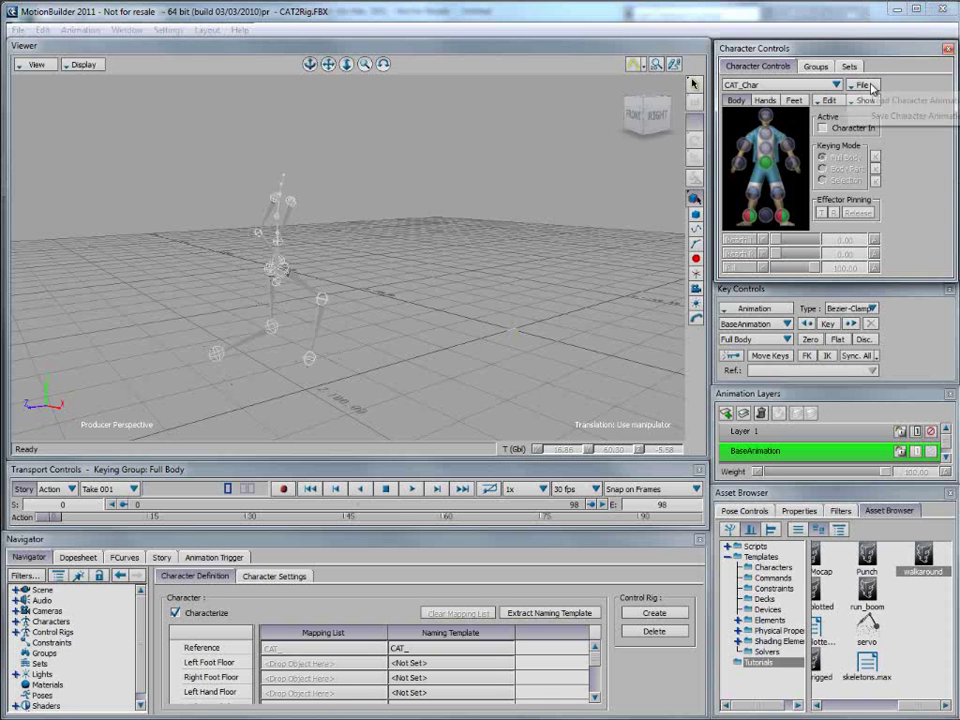
pyautogui.click(885, 117)
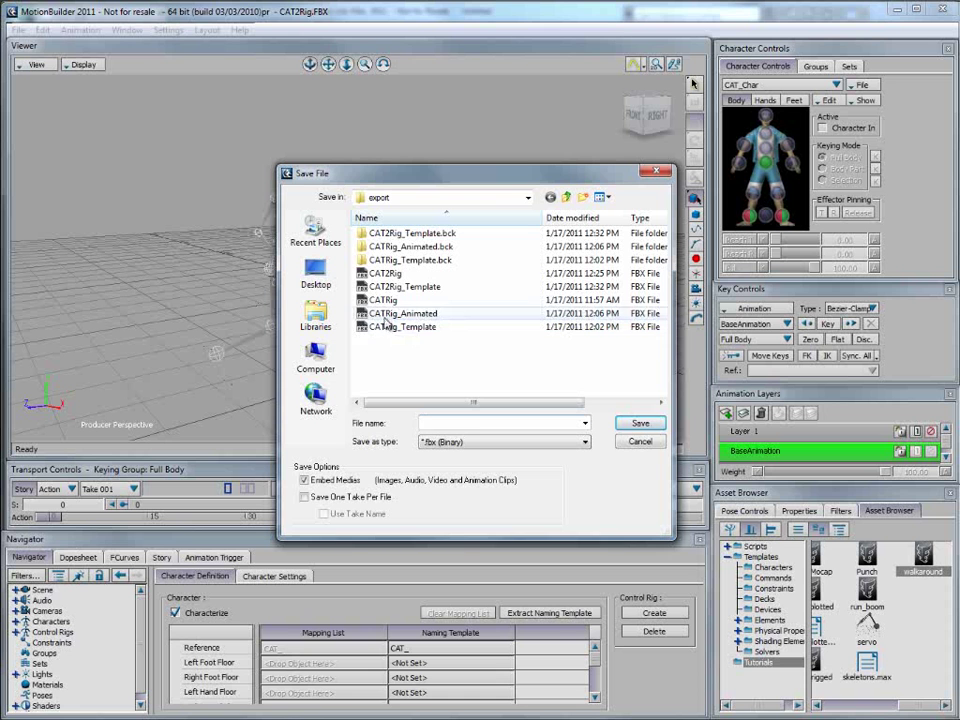
pyautogui.click(378, 314)
pyautogui.click(439, 424)
pyautogui.write('2')
pyautogui.click(640, 423)
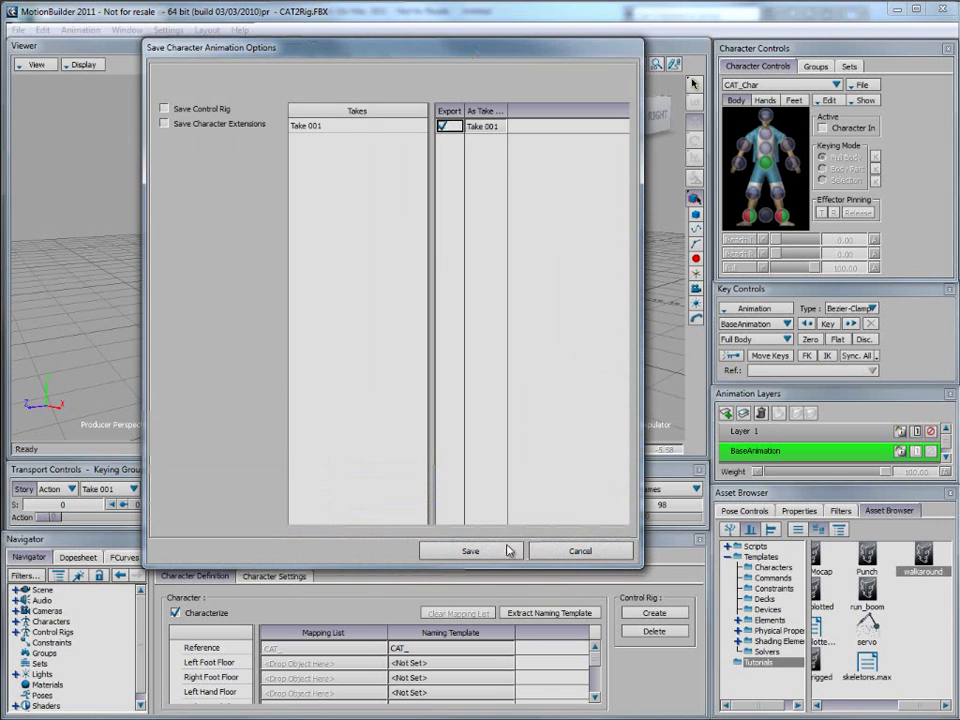
pyautogui.click(505, 551)
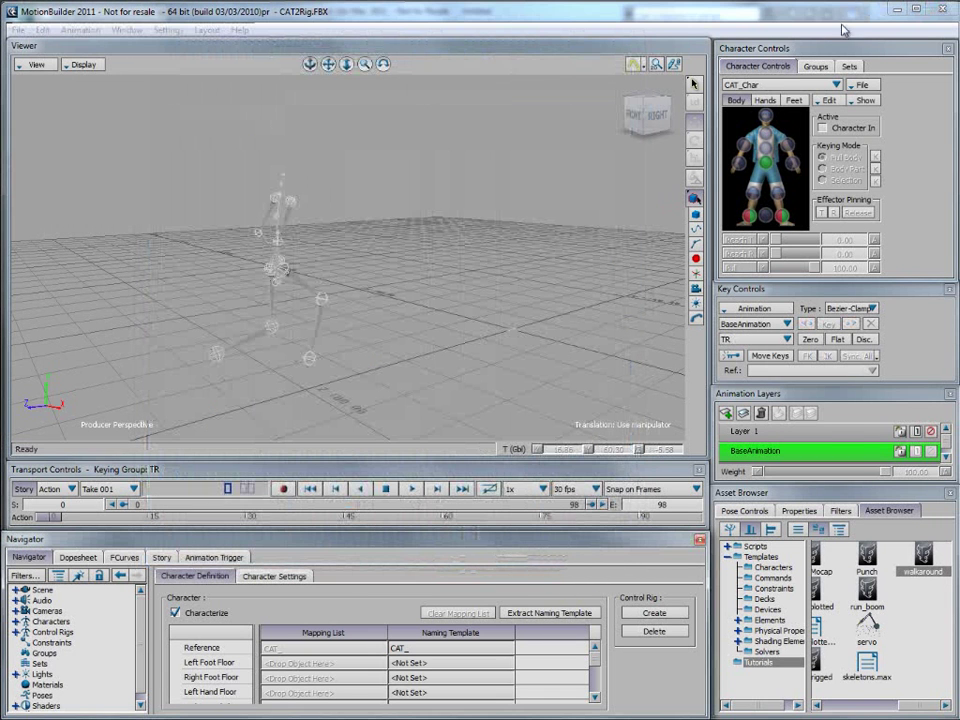
# - Switch to 3ds Max and choose CAT2Rig_Animated from the export folder for import into the CAT rig scene
pyautogui.click(897, 11)
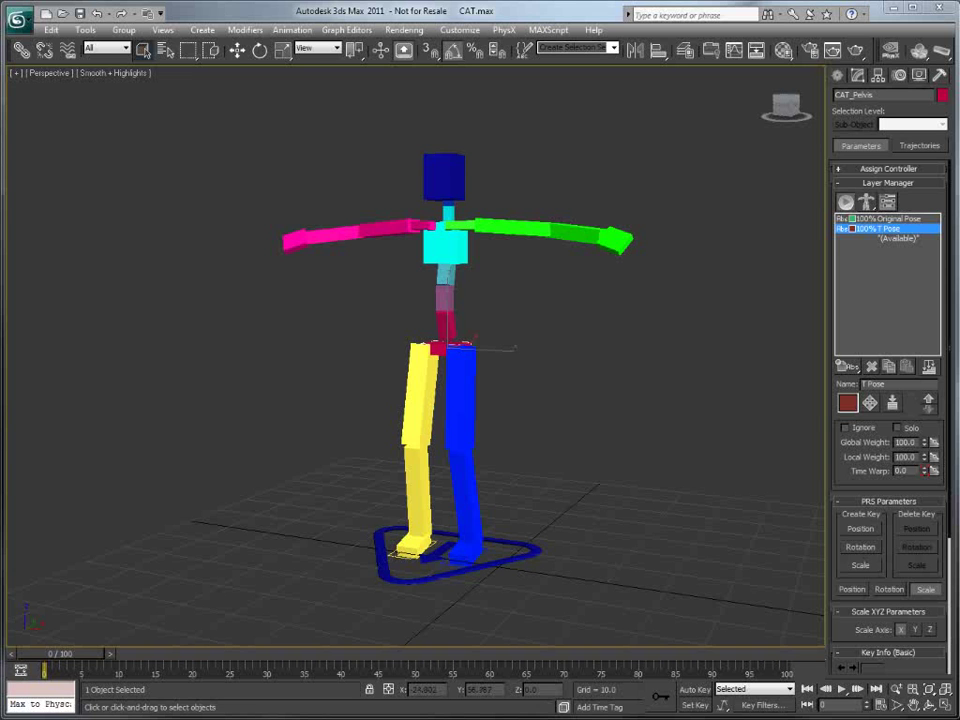
pyautogui.moveTo(494, 482)
pyautogui.keyDown('alt'); pyautogui.mouseDown(button='middle')
pyautogui.moveTo(486, 494)
pyautogui.moveTo(490, 465)
pyautogui.moveTo(500, 500)
pyautogui.moveTo(499, 489)
pyautogui.mouseUp(button='middle'); pyautogui.keyUp('alt')
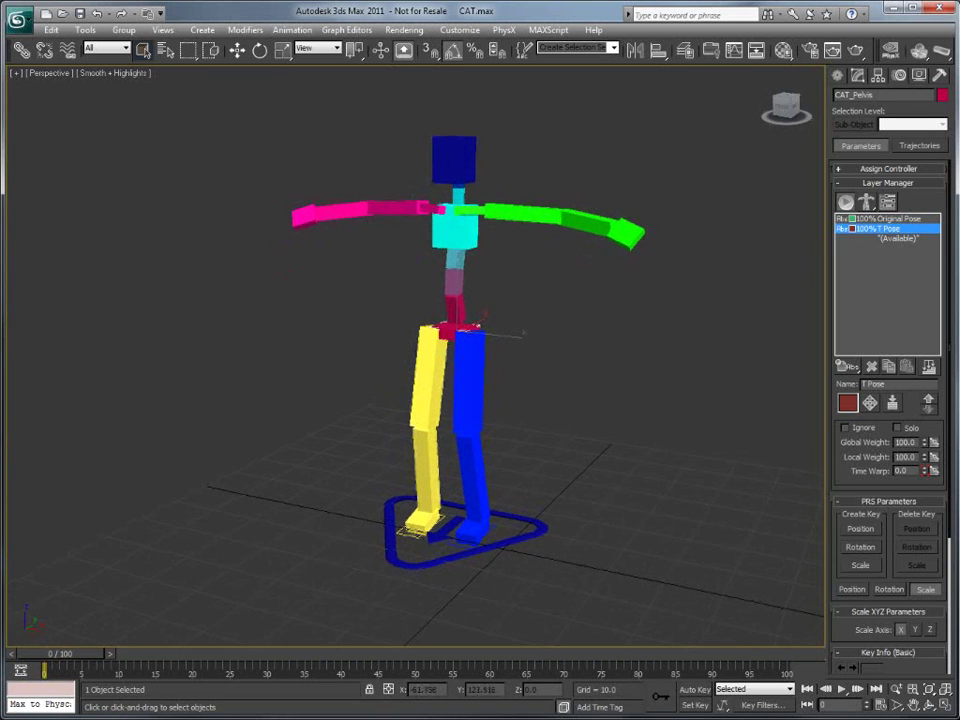
pyautogui.moveTo(462, 352); pyautogui.dragTo(561, 371, button='middle')
pyautogui.scroll(-5, 555, 358)
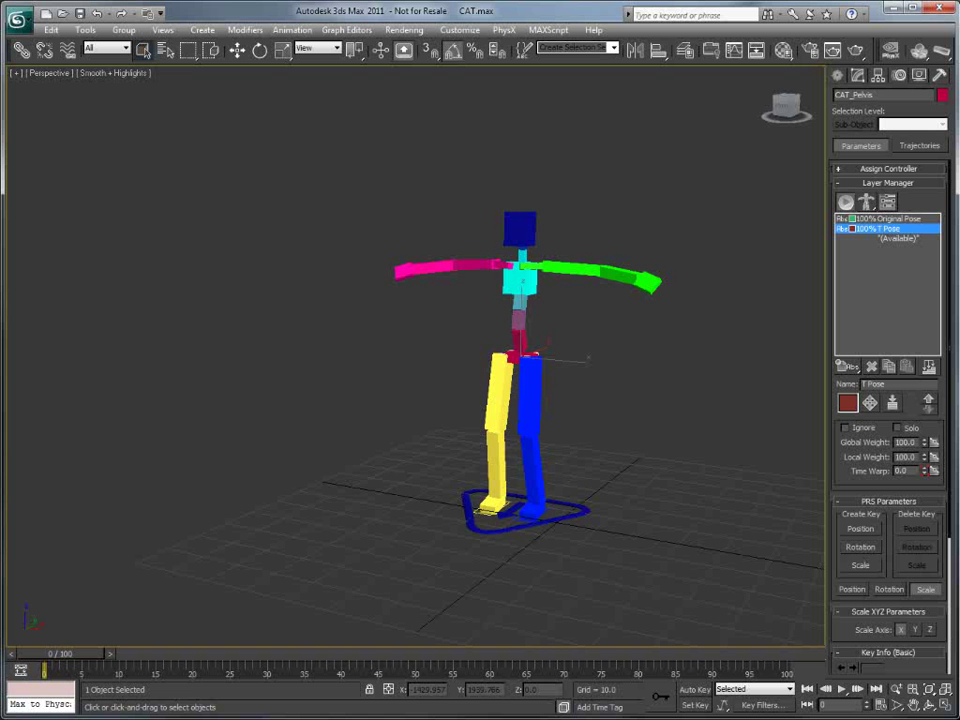
pyautogui.click(18, 18)
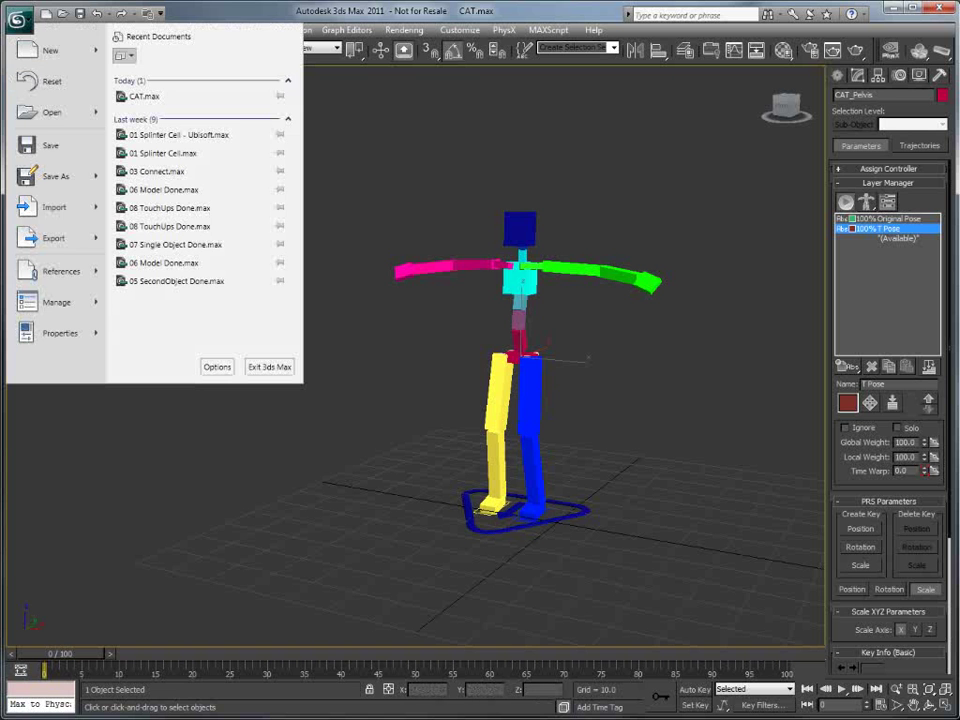
pyautogui.moveTo(55, 207)
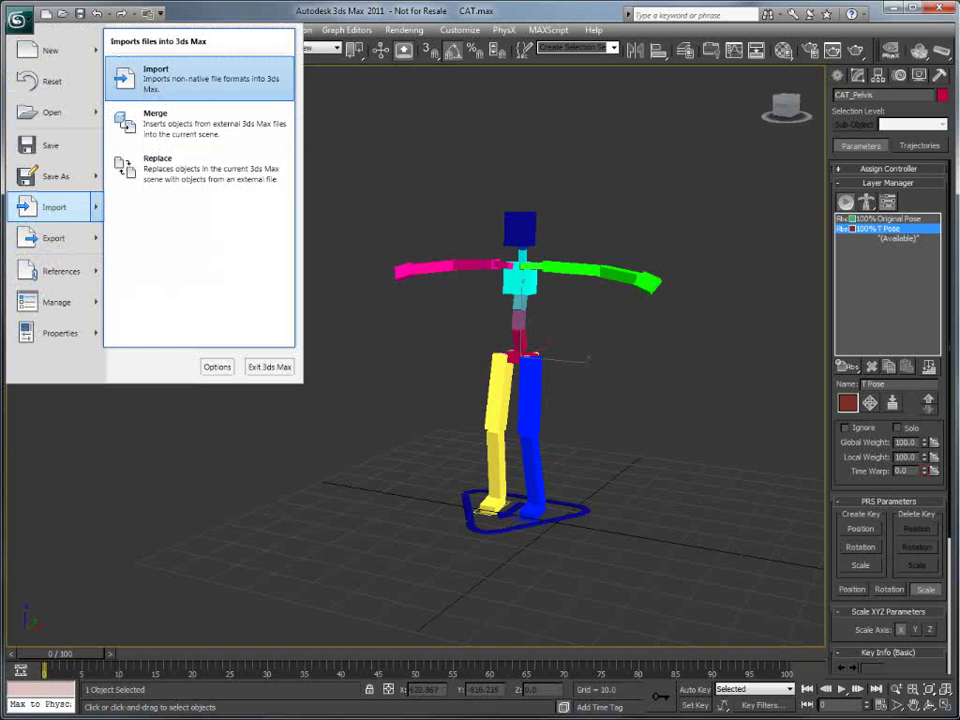
pyautogui.click(180, 78)
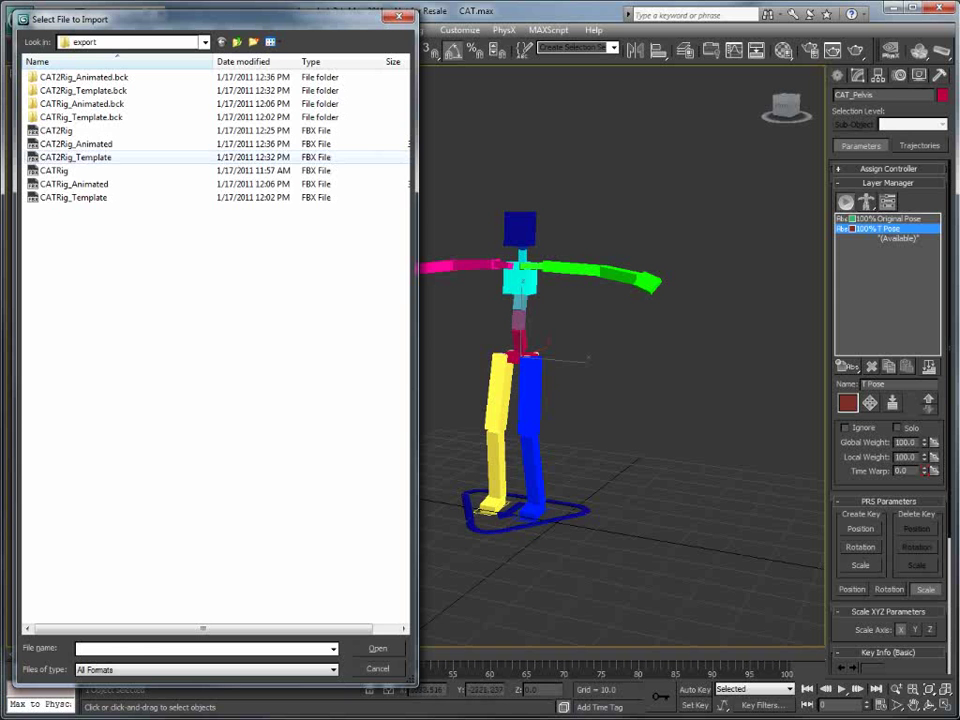
pyautogui.click(76, 144)
pyautogui.click(377, 649)
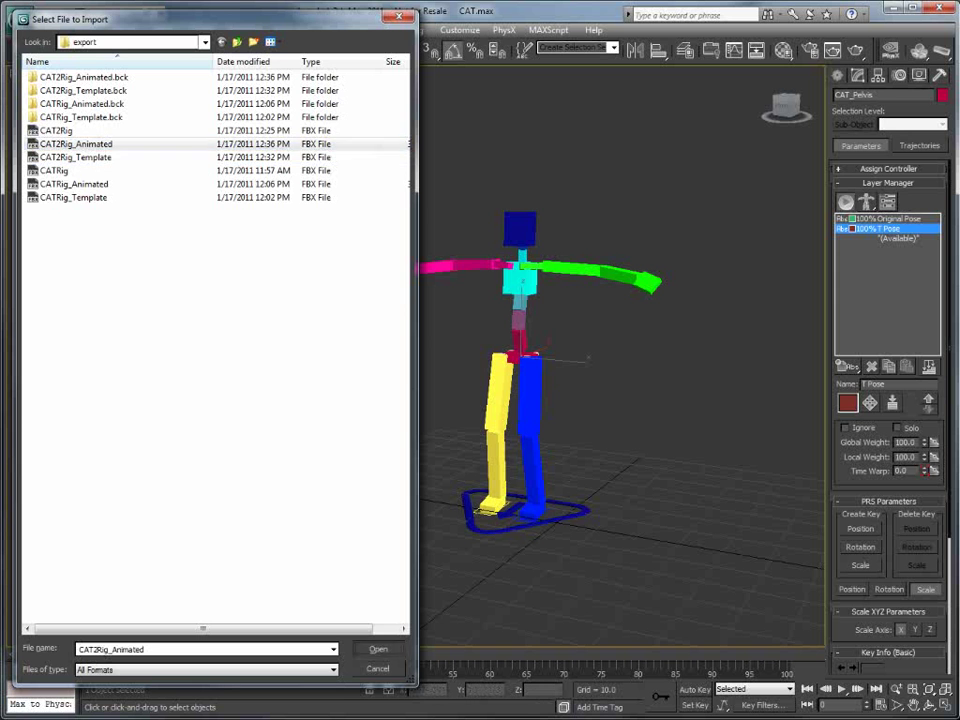
# - Import the FBX with file content set to Add to scene and bone conversion set to Convert as dummy
pyautogui.click(460, 356)
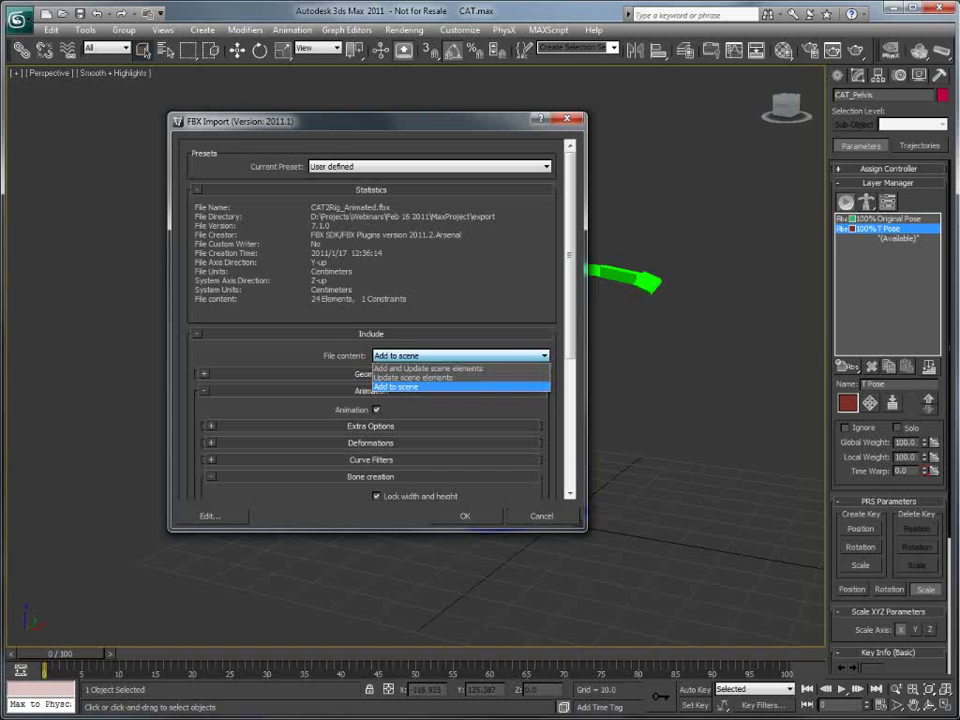
pyautogui.click(440, 387)
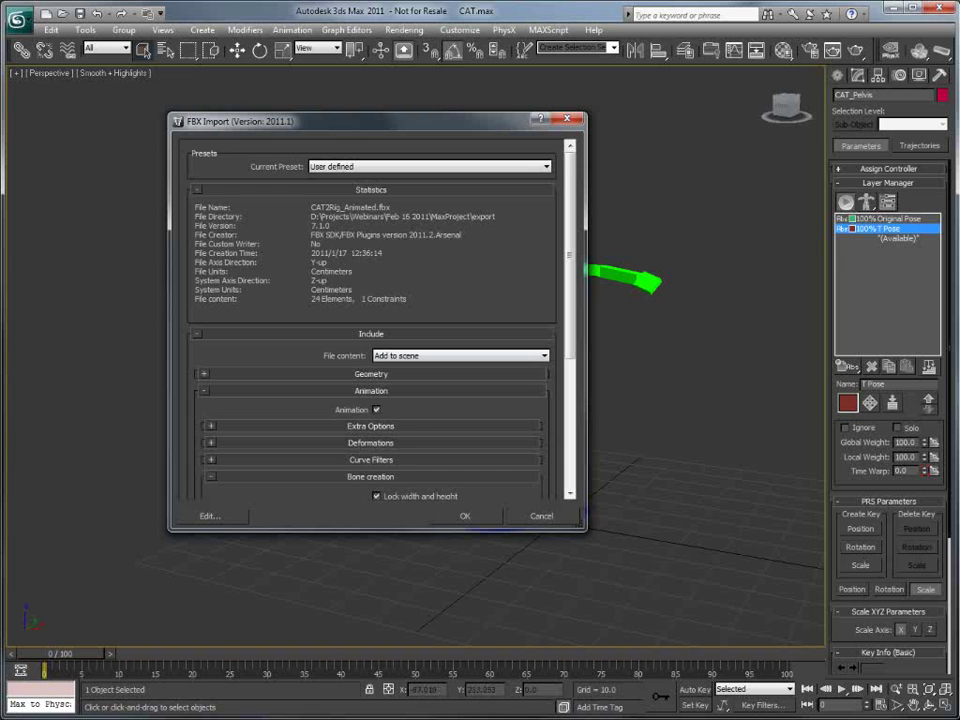
pyautogui.scroll(-5, 370, 320)
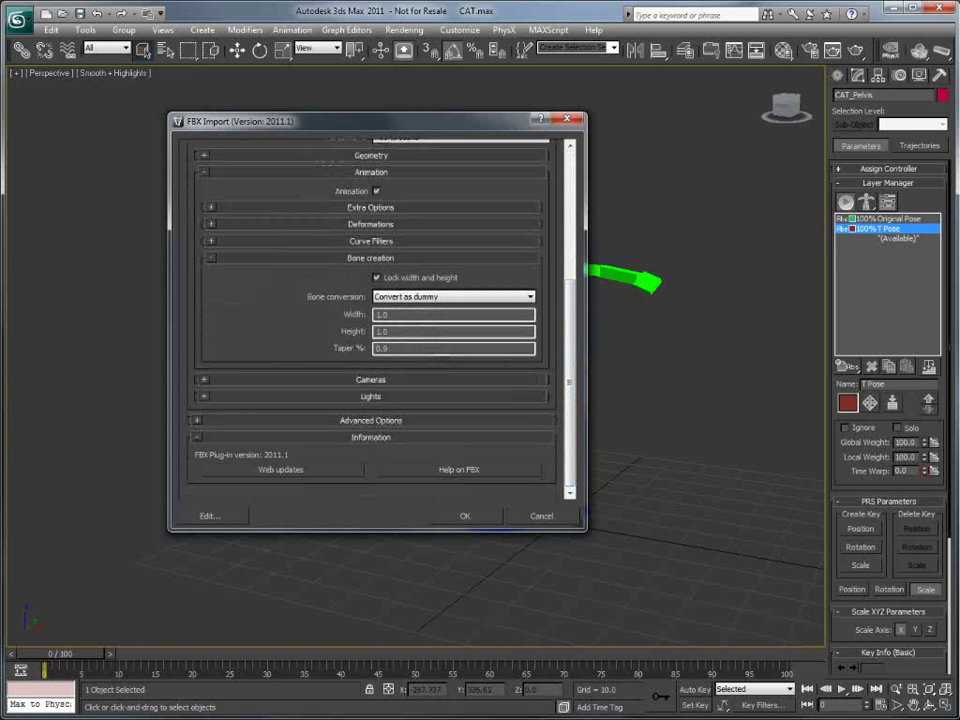
pyautogui.click(453, 296)
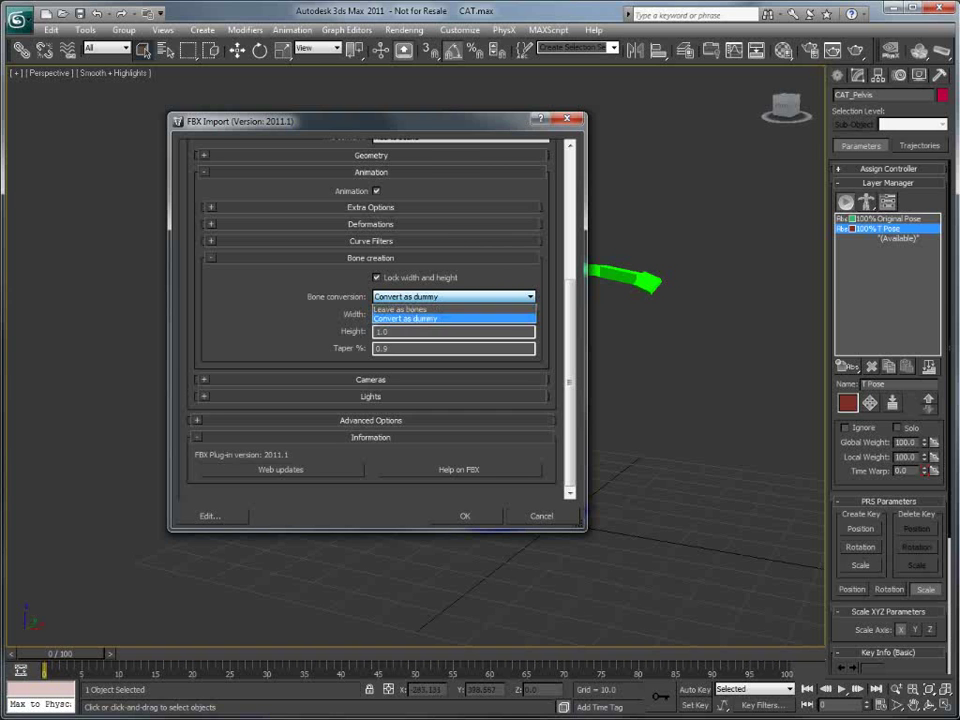
pyautogui.click(400, 309)
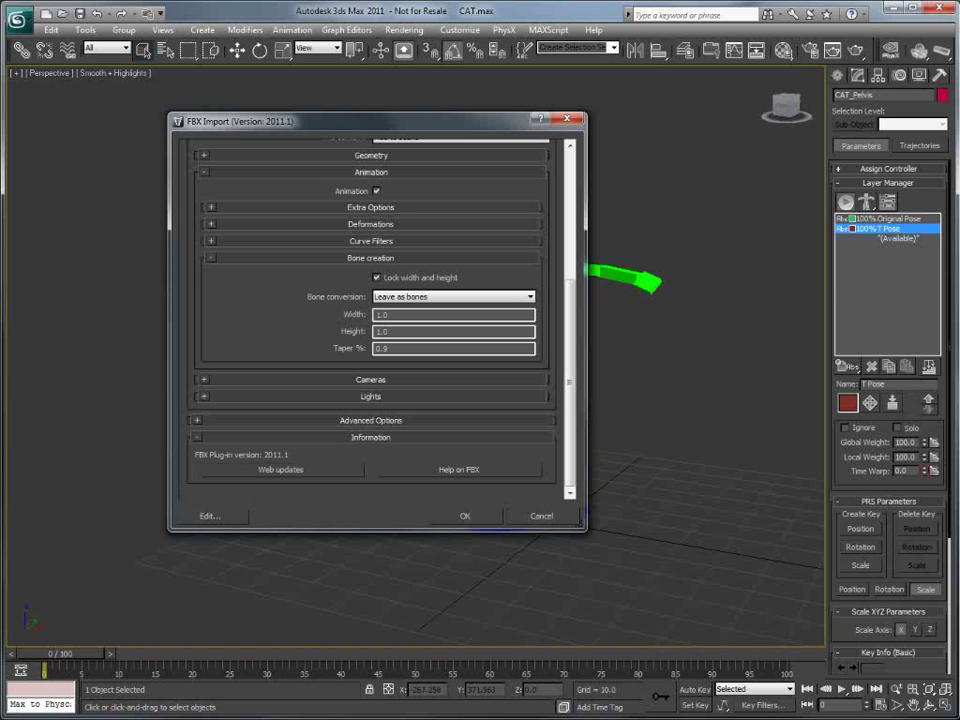
pyautogui.click(453, 296)
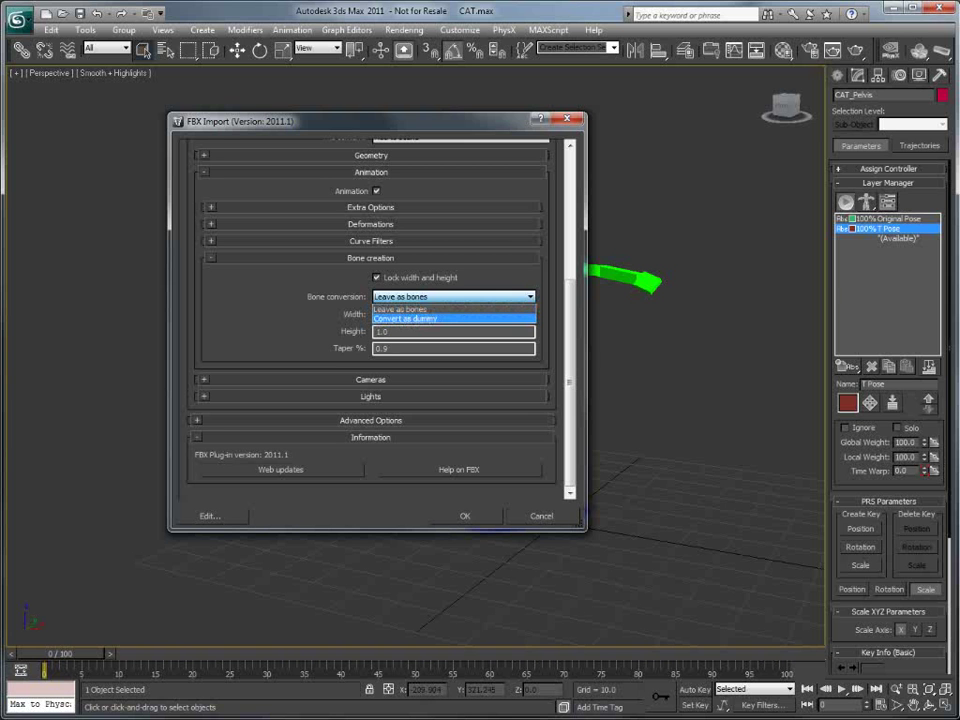
pyautogui.click(404, 318)
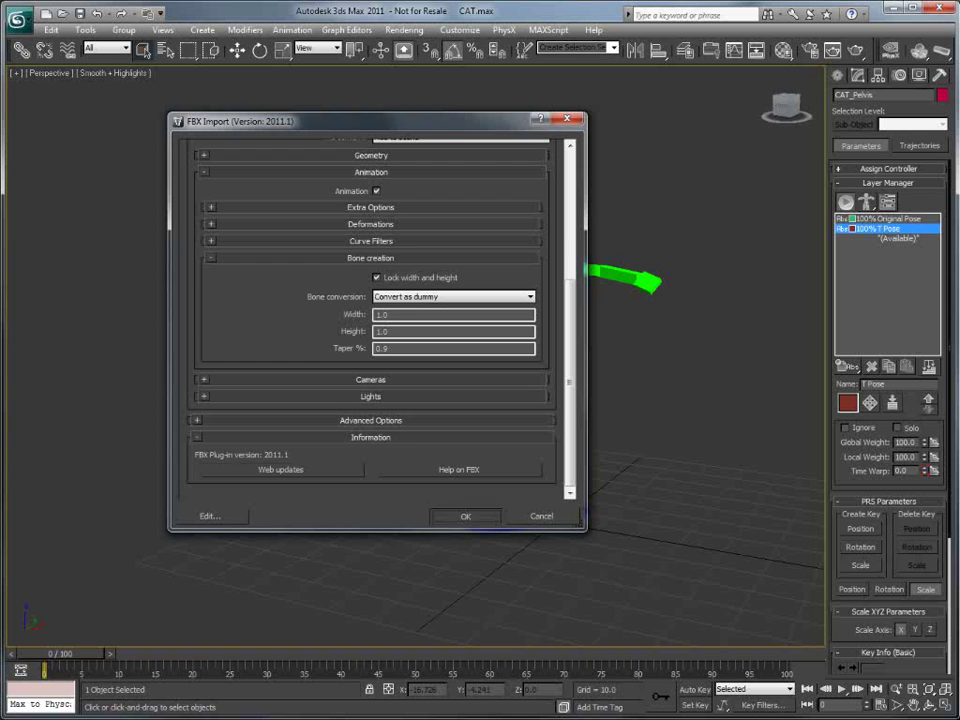
pyautogui.click(465, 516)
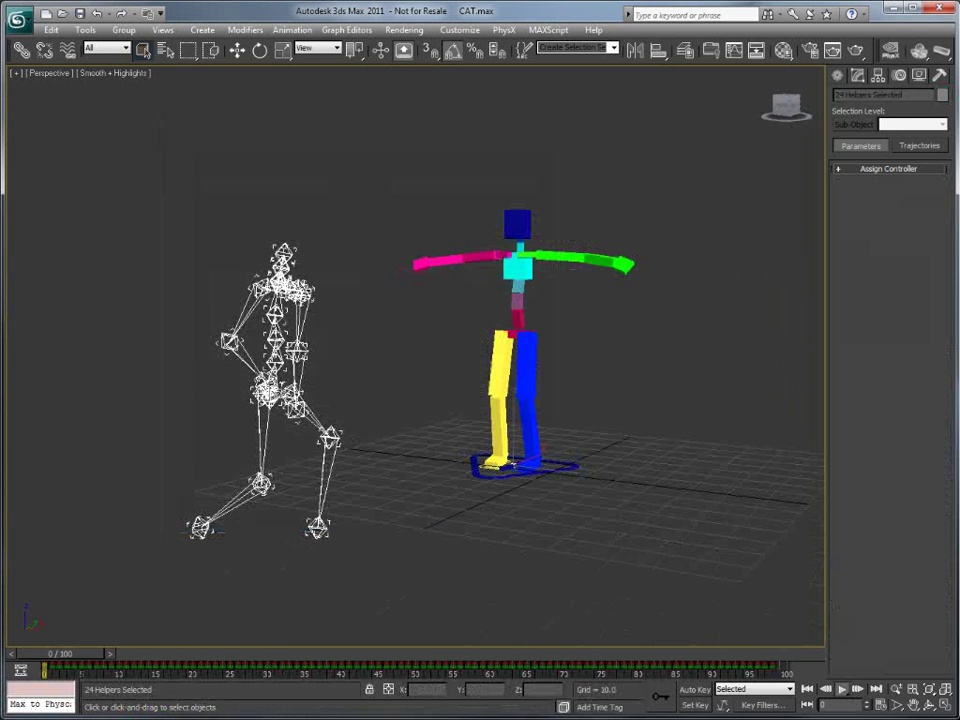
# - Play the imported helper skeleton's walk beside the CAT rig and return to the first frame
pyautogui.press('/')
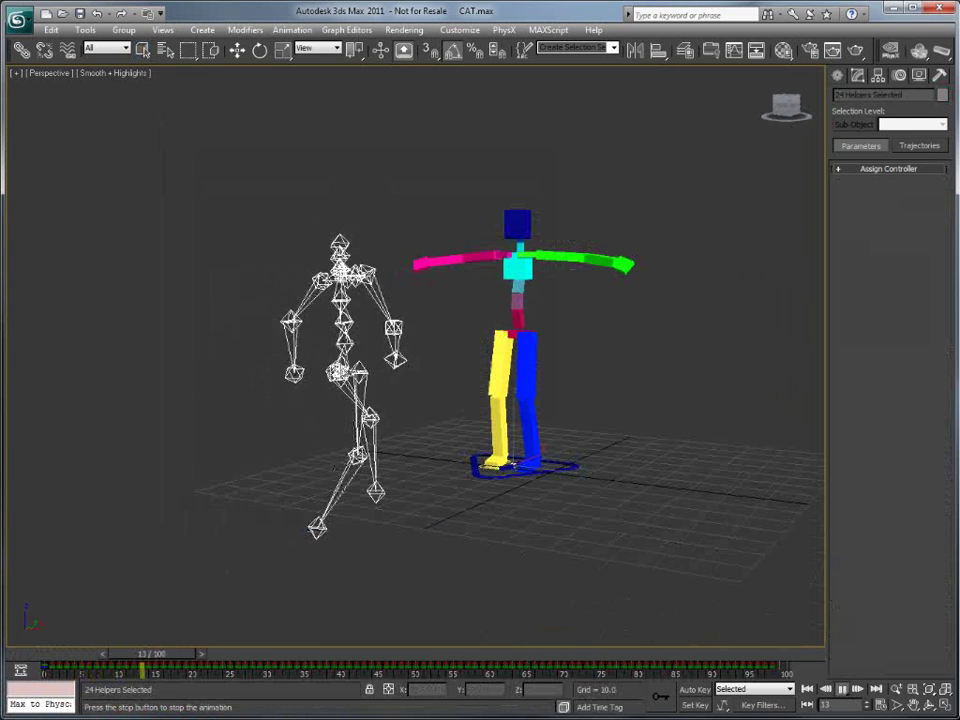
pyautogui.press('/')
pyautogui.press('Home')
pyautogui.moveTo(560, 498)
pyautogui.mouseDown(button='middle')
pyautogui.moveTo(570, 506)
pyautogui.moveTo(552, 503)
pyautogui.moveTo(576, 511)
pyautogui.moveTo(563, 514)
pyautogui.mouseUp(button='middle')
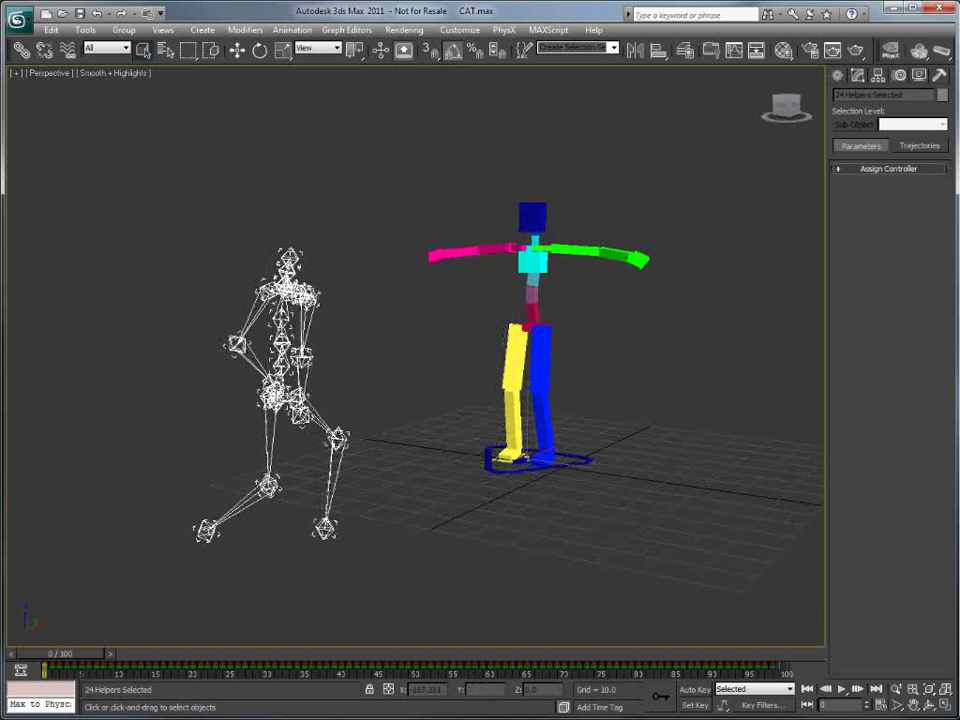
# - Deselect the helpers, open CAT's Capture Animation and pick the CAT rig as the target rig
pyautogui.click(365, 200)
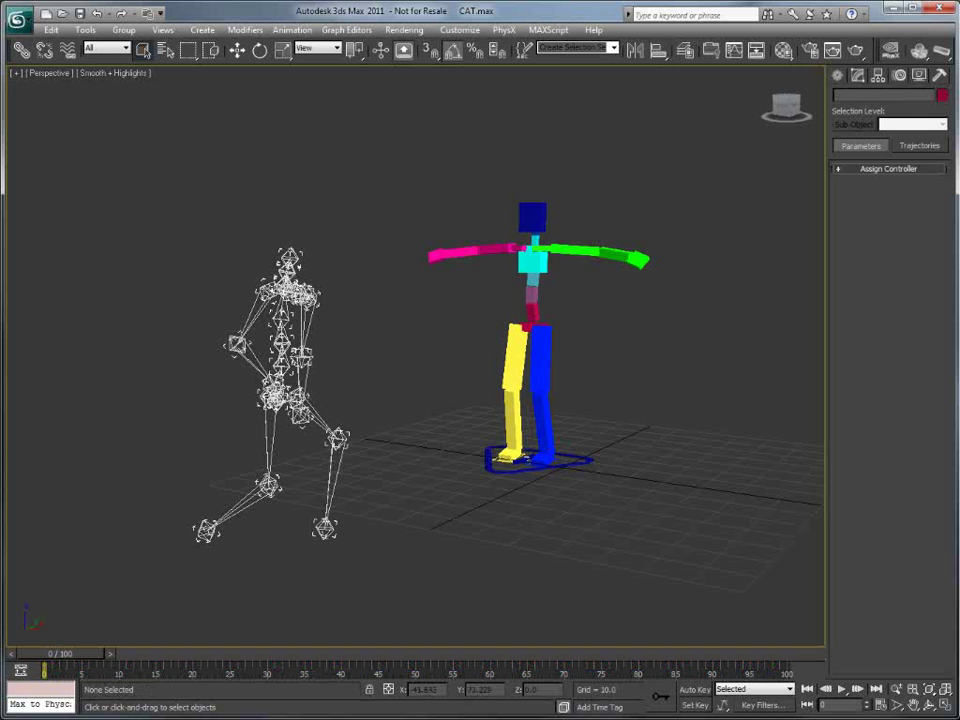
pyautogui.click(292, 30)
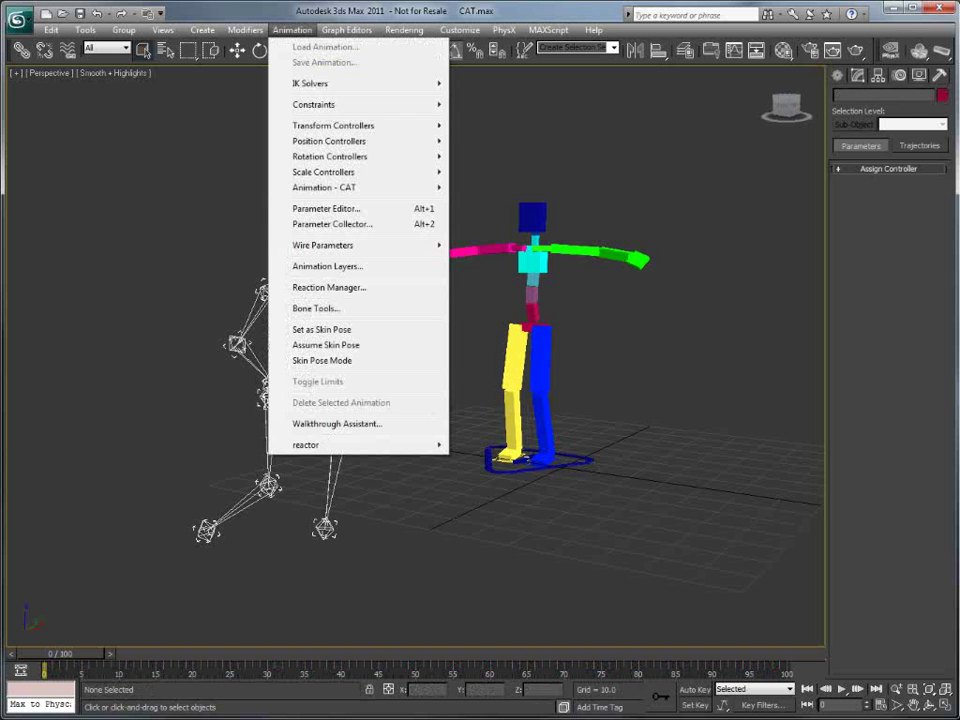
pyautogui.moveTo(340, 187)
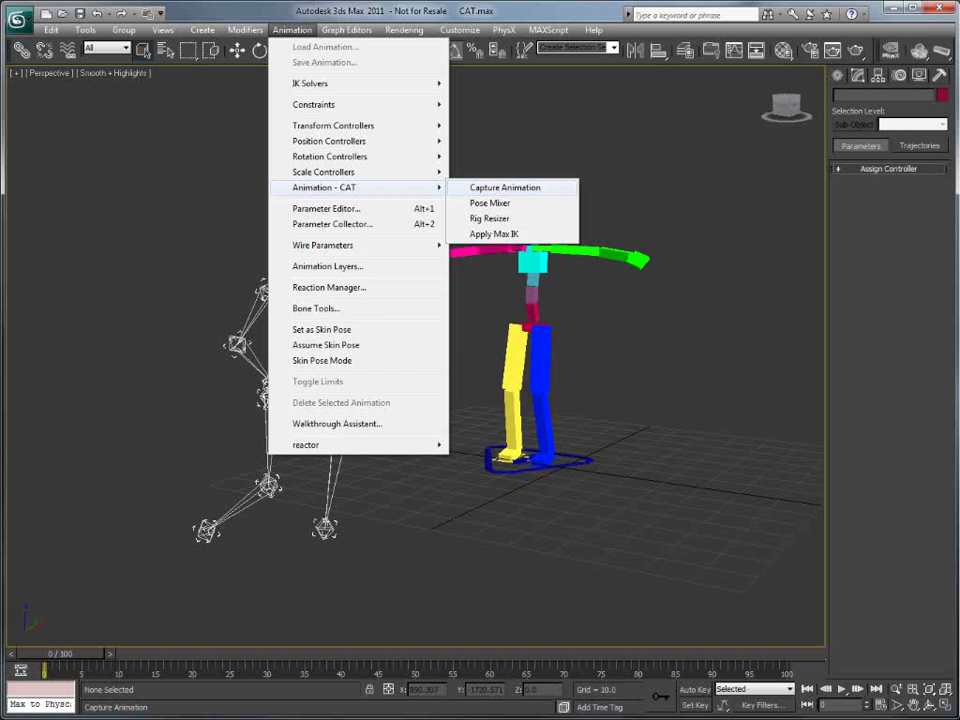
pyautogui.click(505, 187)
pyautogui.click(240, 252)
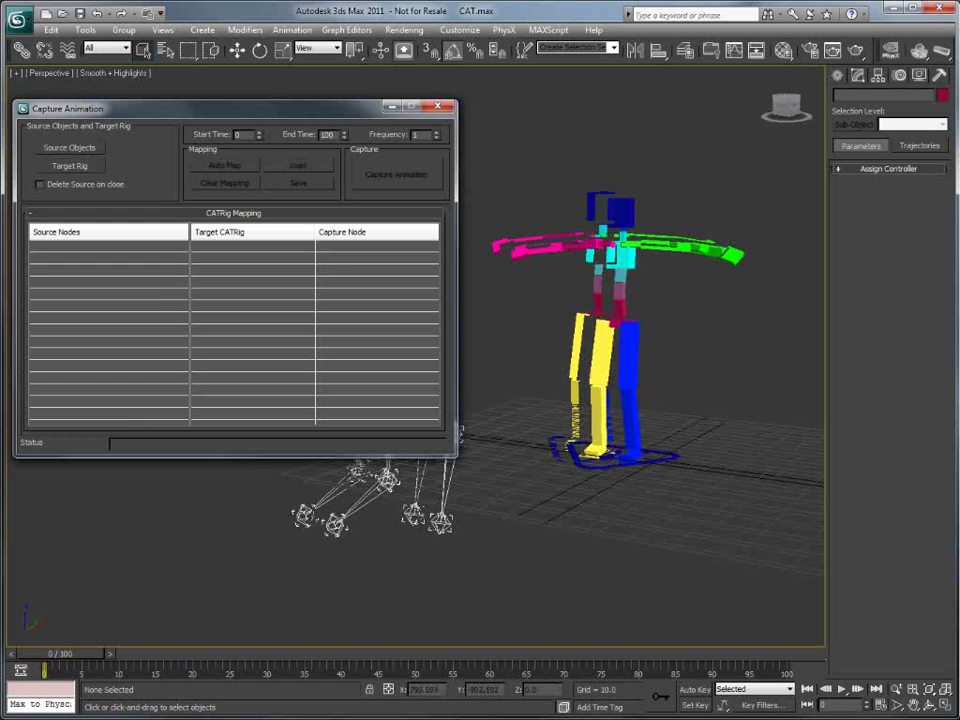
pyautogui.click(70, 166)
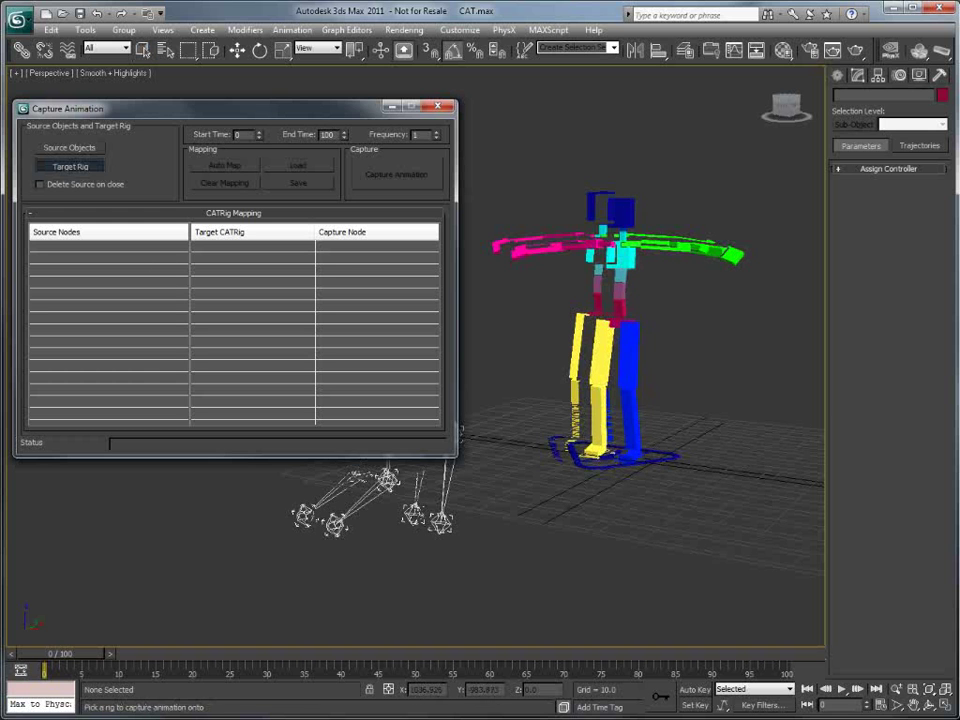
pyautogui.click(622, 318)
pyautogui.moveTo(255, 108); pyautogui.dragTo(711, 132)
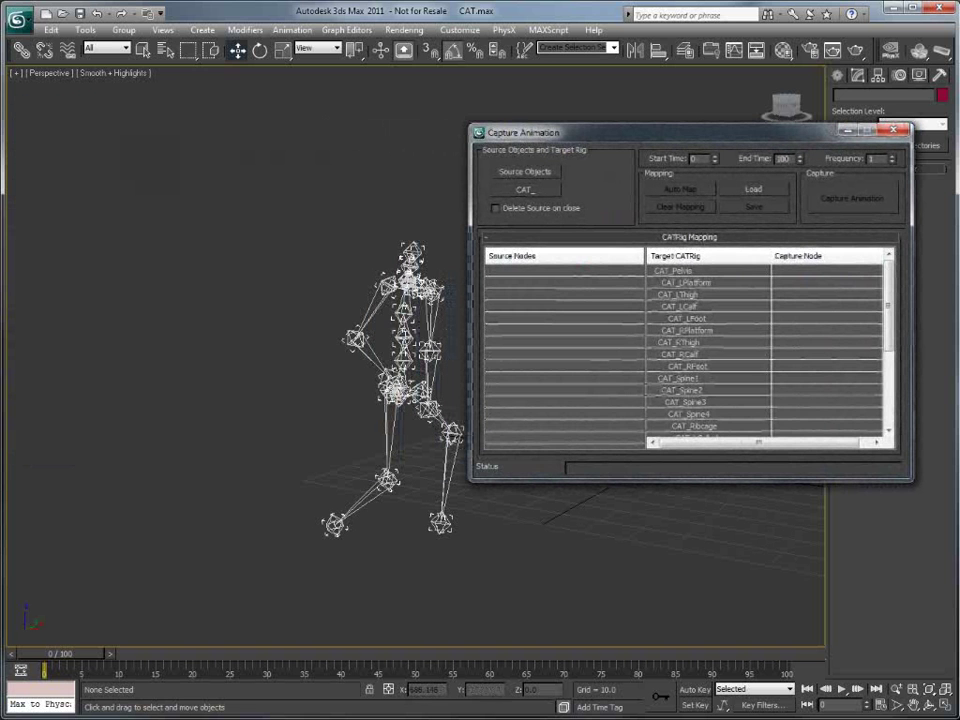
# - Set the imported skeleton's CAT_Pelvis helper as the source object for the animation capture
pyautogui.click(525, 171)
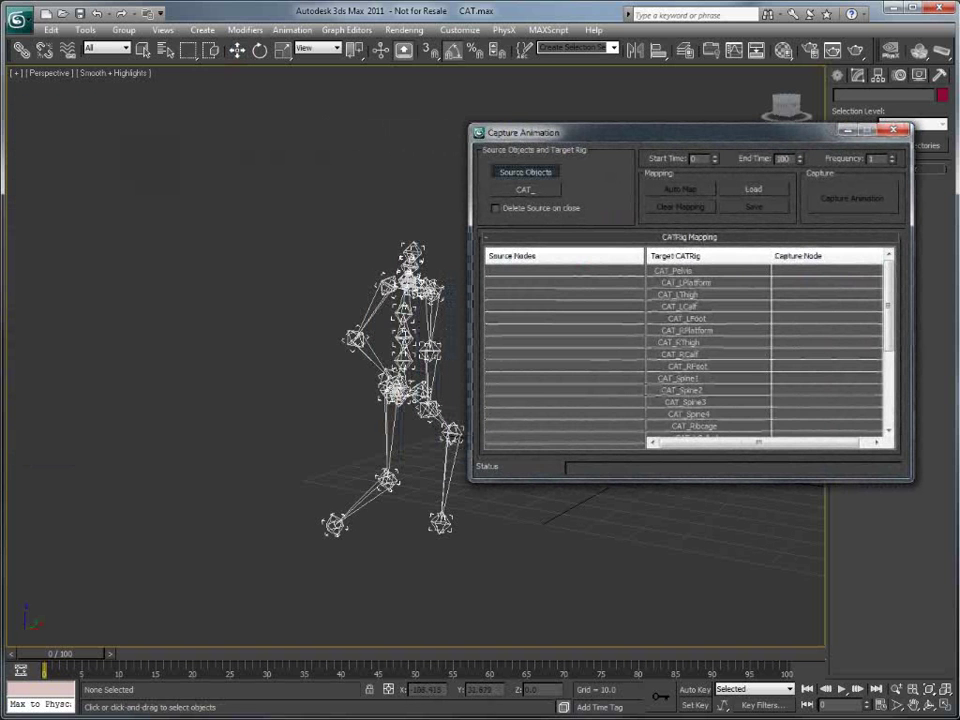
pyautogui.click(396, 388)
pyautogui.moveTo(600, 132); pyautogui.dragTo(185, 104)
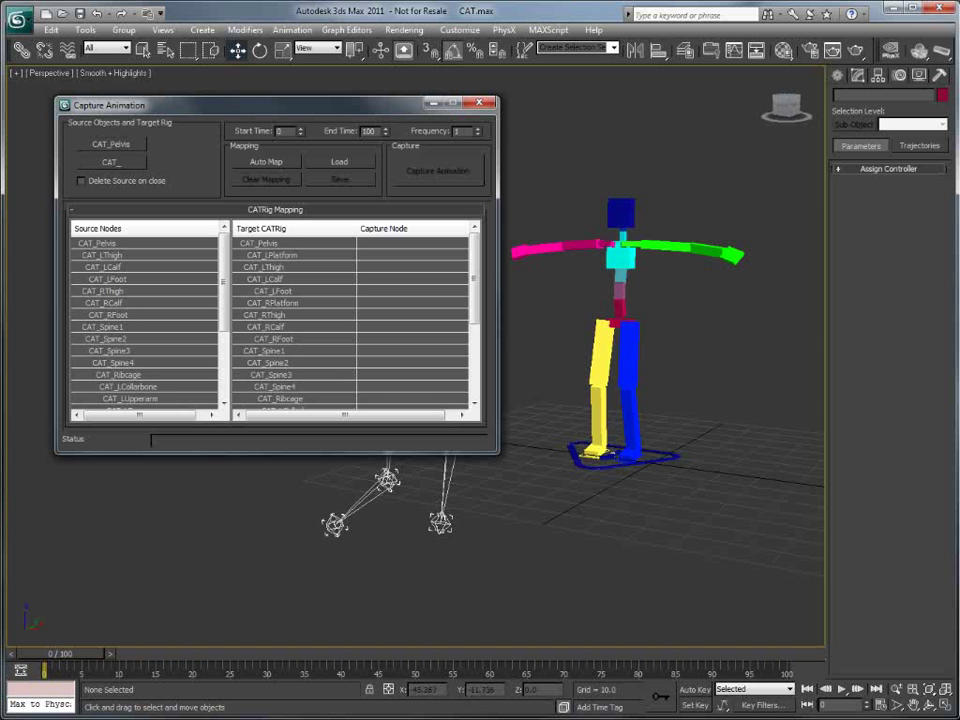
# - Map source CAT_Pelvis to the target CAT_Pelvis and source CAT_LFoot to the target CAT_LPlatform
pyautogui.click(98, 243)
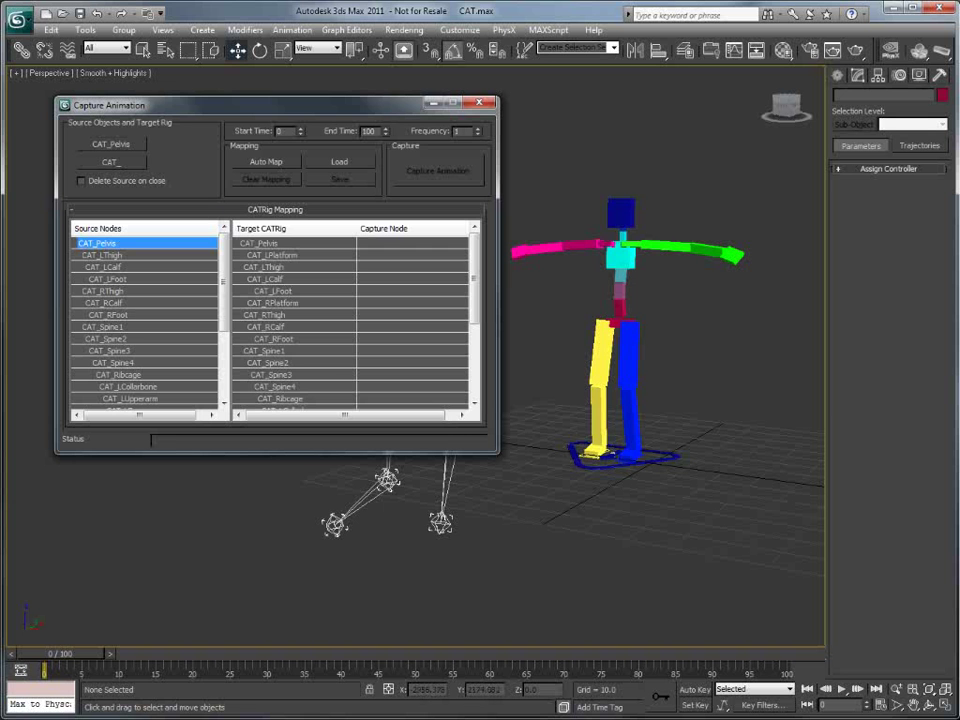
pyautogui.doubleClick(260, 243)
pyautogui.moveTo(250, 105)
pyautogui.mouseDown()
pyautogui.moveTo(814, 107)
pyautogui.moveTo(261, 106)
pyautogui.mouseUp()
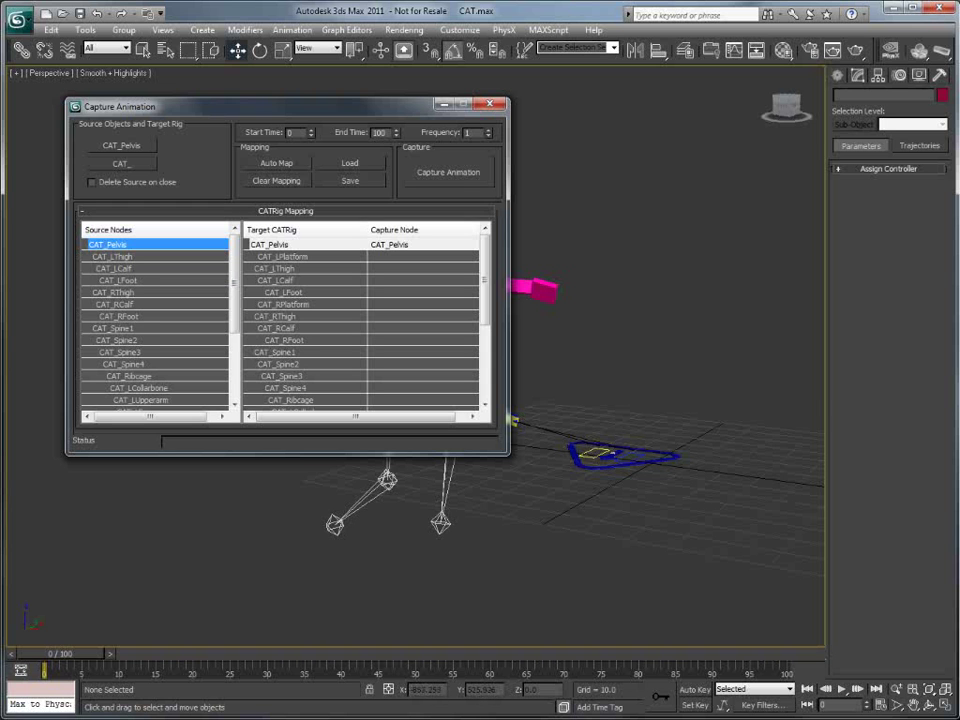
pyautogui.click(283, 257)
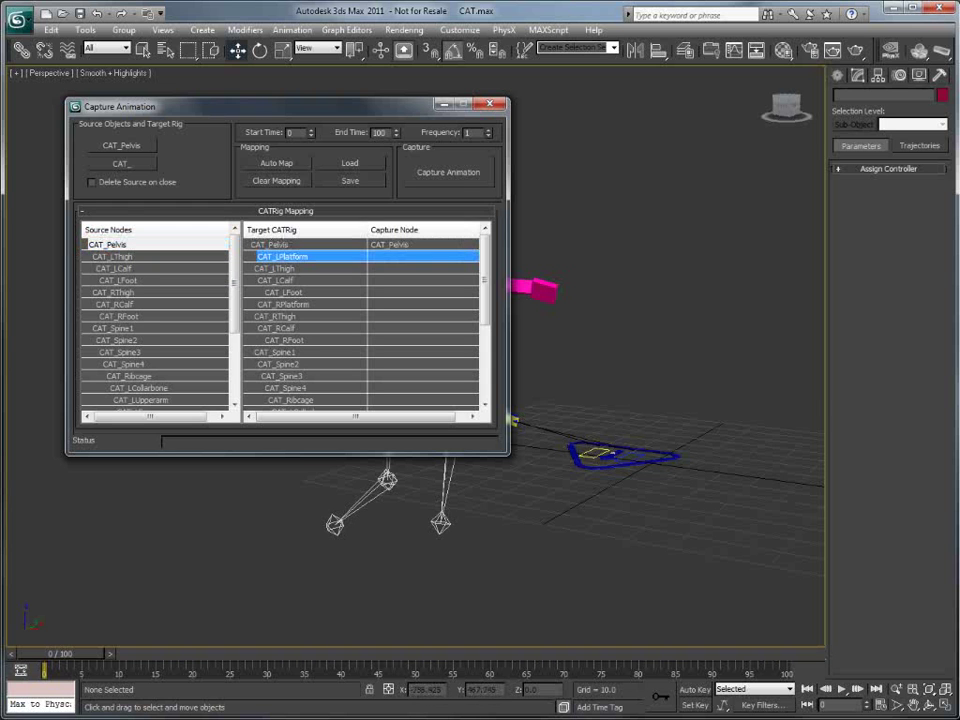
pyautogui.click(120, 281)
pyautogui.doubleClick(120, 281)
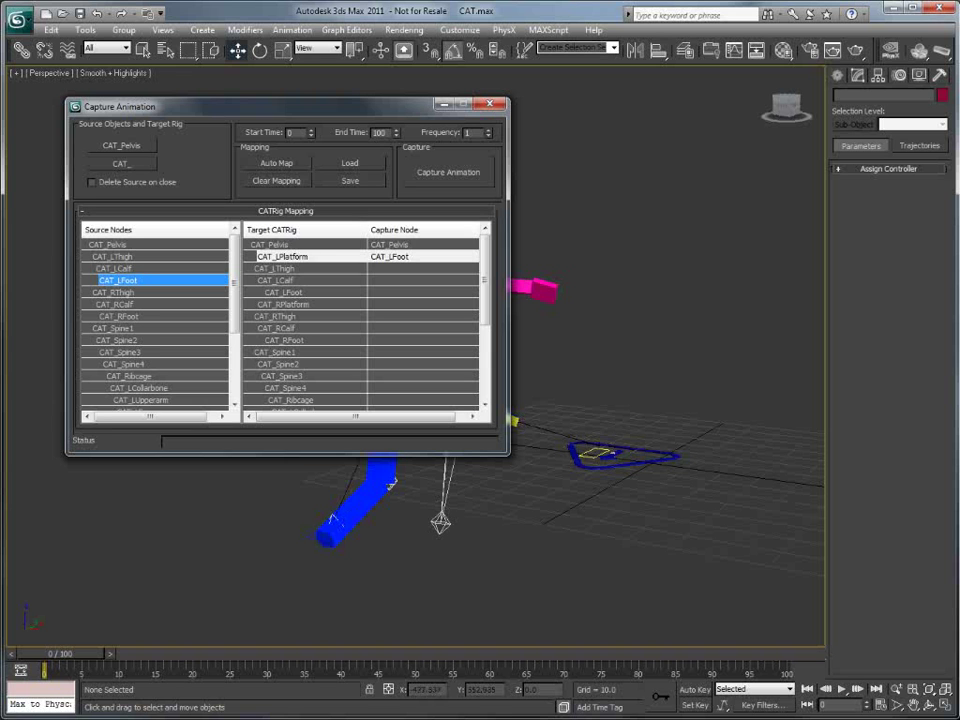
# - Map source CAT_LThigh, CAT_LCalf and CAT_LFoot to the matching left leg targets, and CAT_RFoot to CAT_RPlatform
pyautogui.click(275, 269)
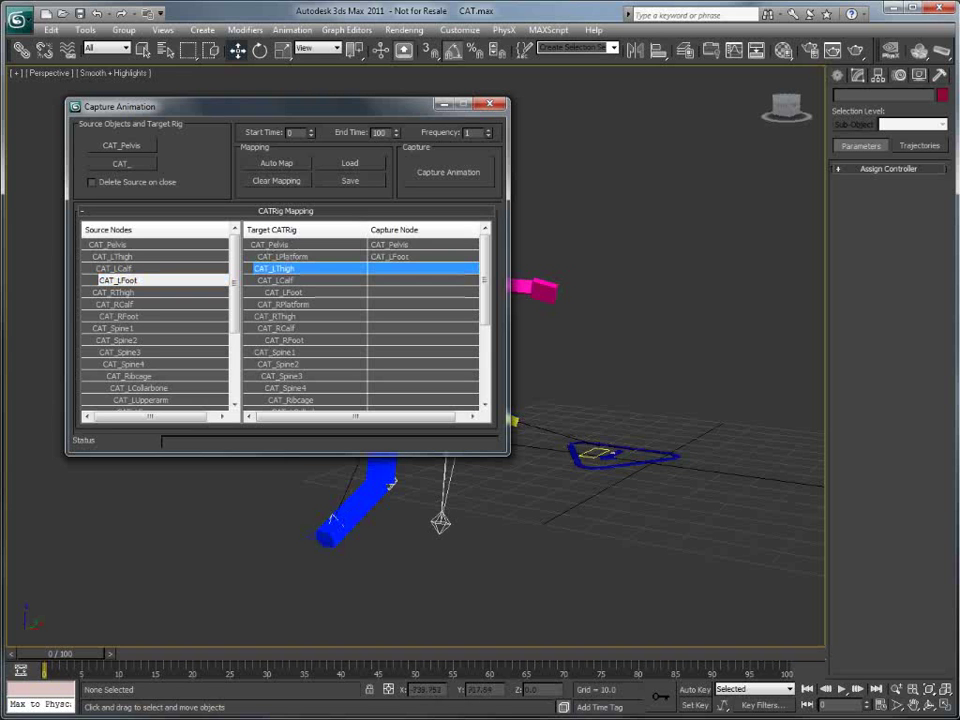
pyautogui.click(113, 257)
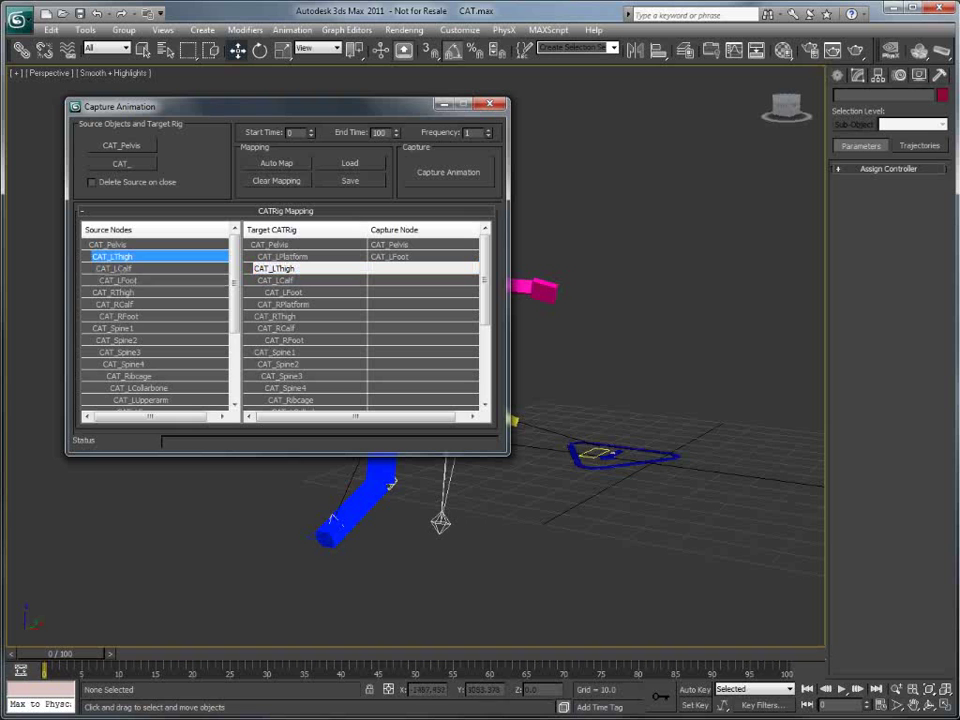
pyautogui.keyDown('ctrl'); pyautogui.click(115, 269); pyautogui.keyUp('ctrl')
pyautogui.keyDown('ctrl'); pyautogui.click(119, 281); pyautogui.keyUp('ctrl')
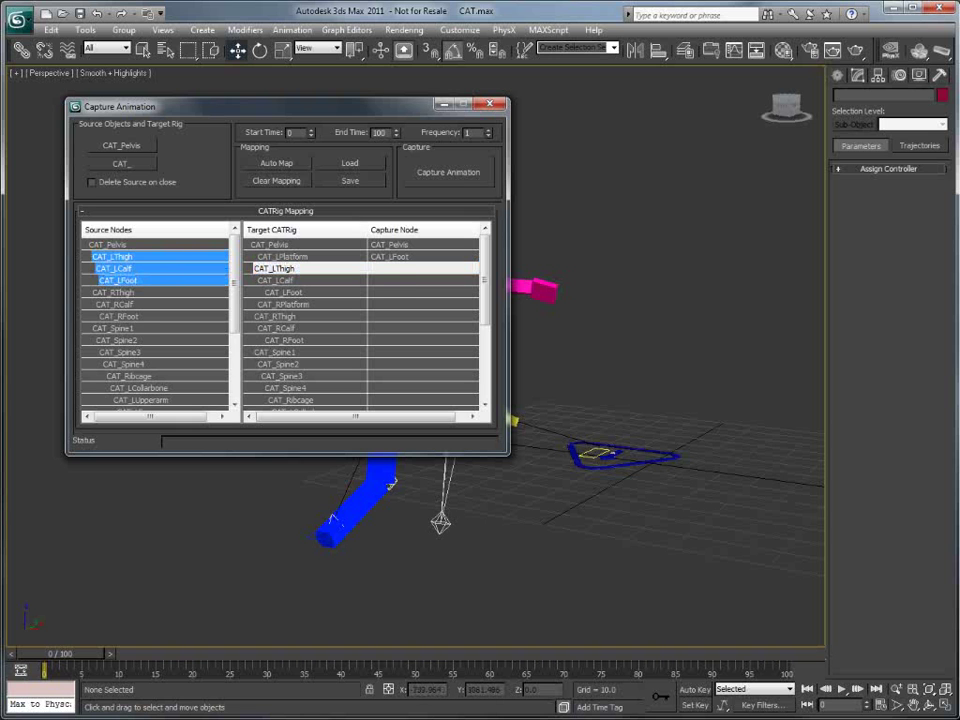
pyautogui.keyDown('ctrl'); pyautogui.doubleClick(119, 281); pyautogui.keyUp('ctrl')
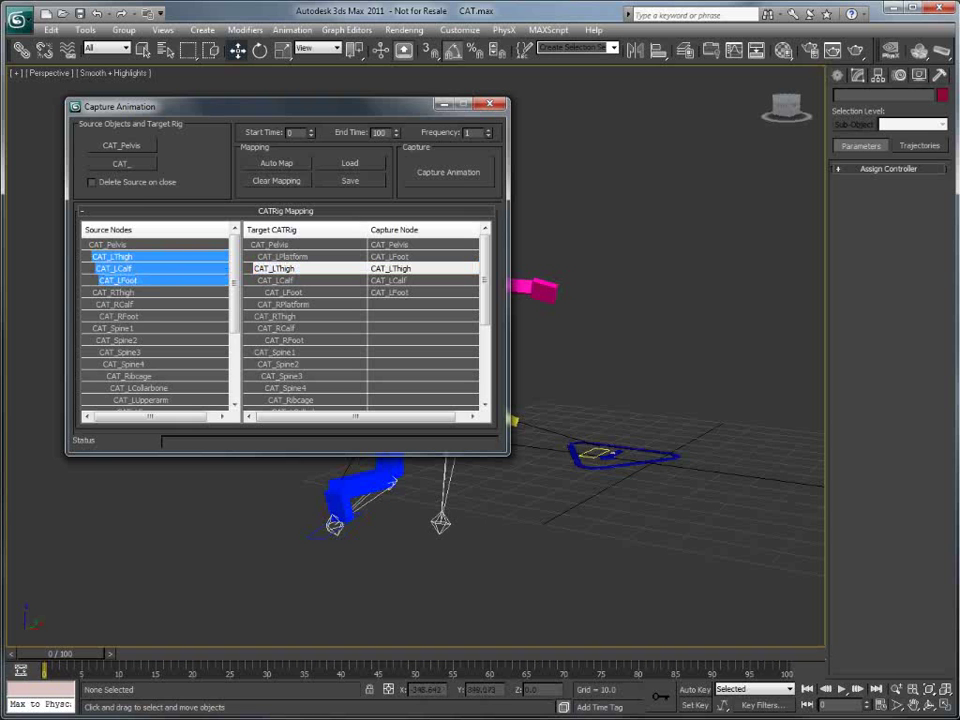
pyautogui.click(284, 304)
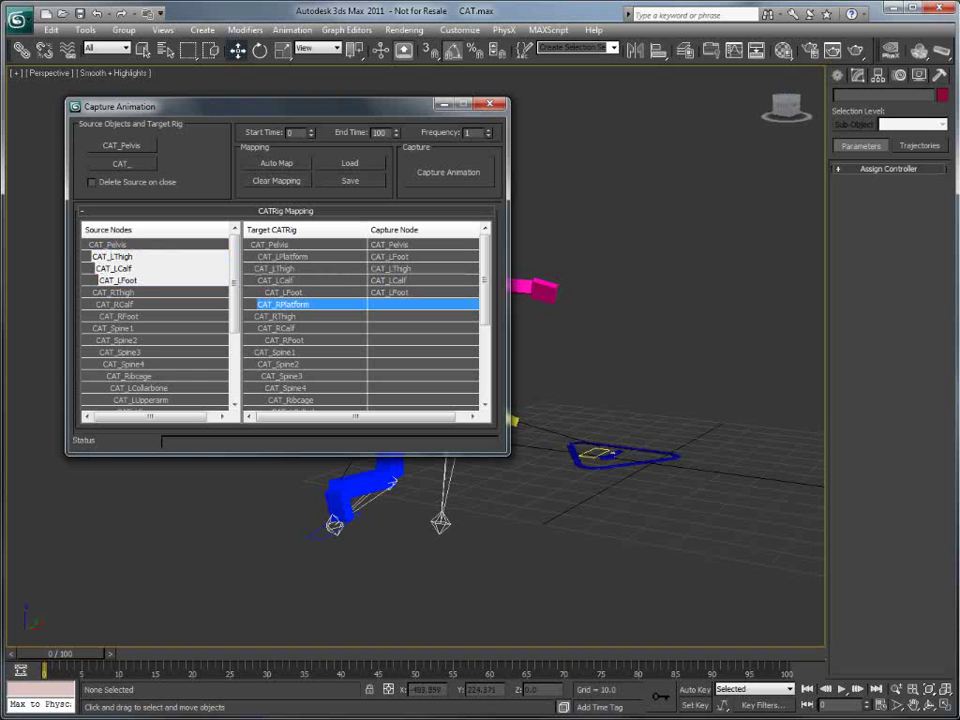
pyautogui.doubleClick(119, 316)
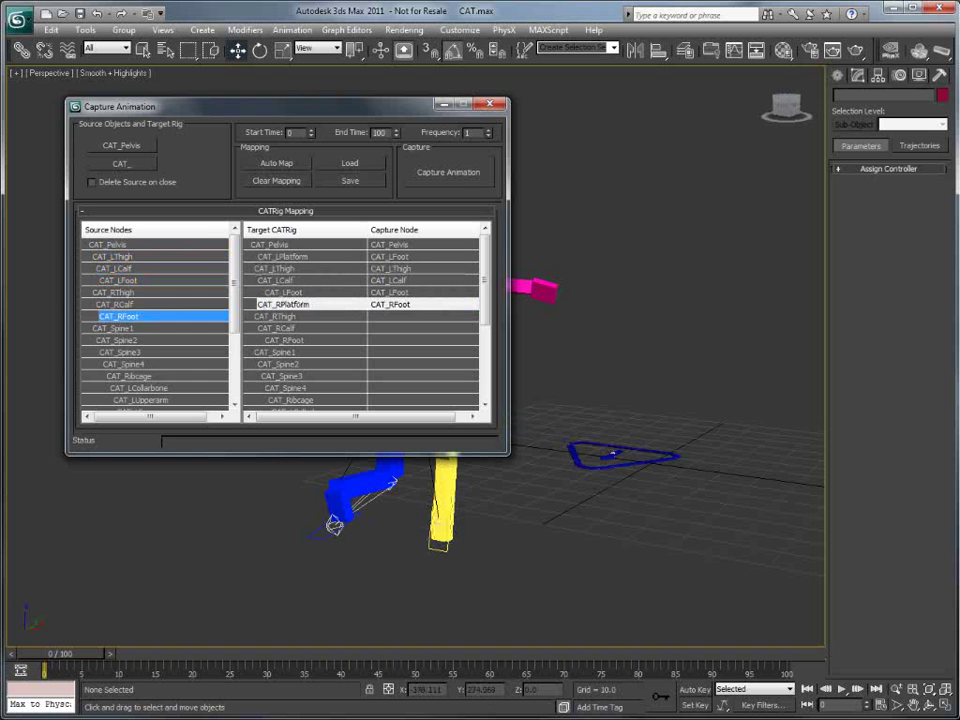
# - Map source CAT_RThigh, CAT_RCalf and CAT_RFoot to the matching right leg targets
pyautogui.click(275, 316)
pyautogui.keyDown('shift'); pyautogui.click(284, 340); pyautogui.keyUp('shift')
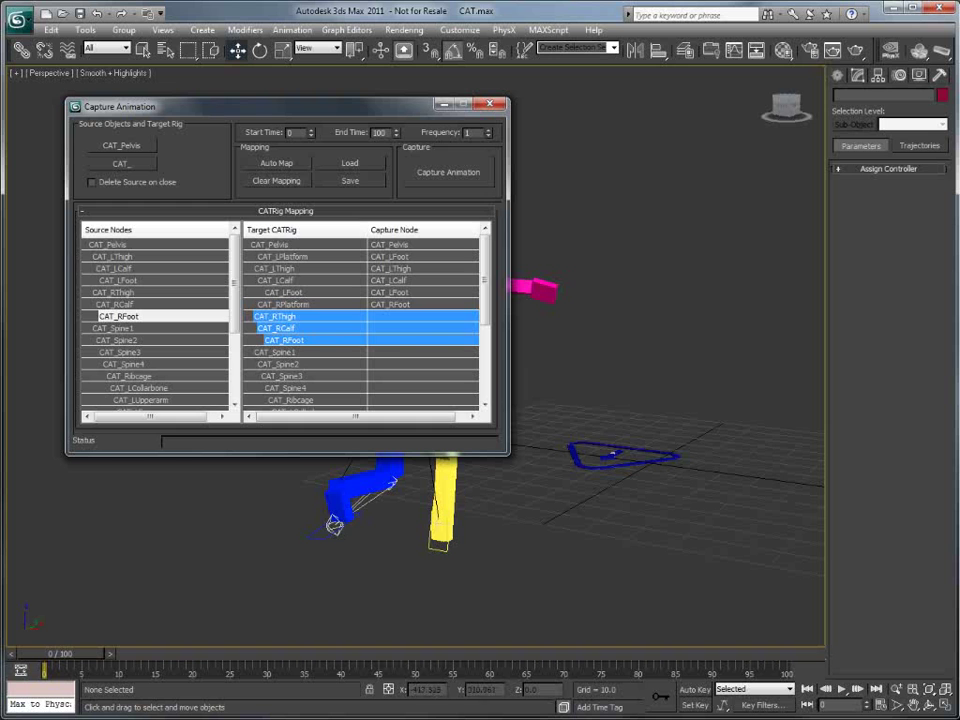
pyautogui.click(113, 292)
pyautogui.keyDown('ctrl'); pyautogui.click(114, 304); pyautogui.keyUp('ctrl')
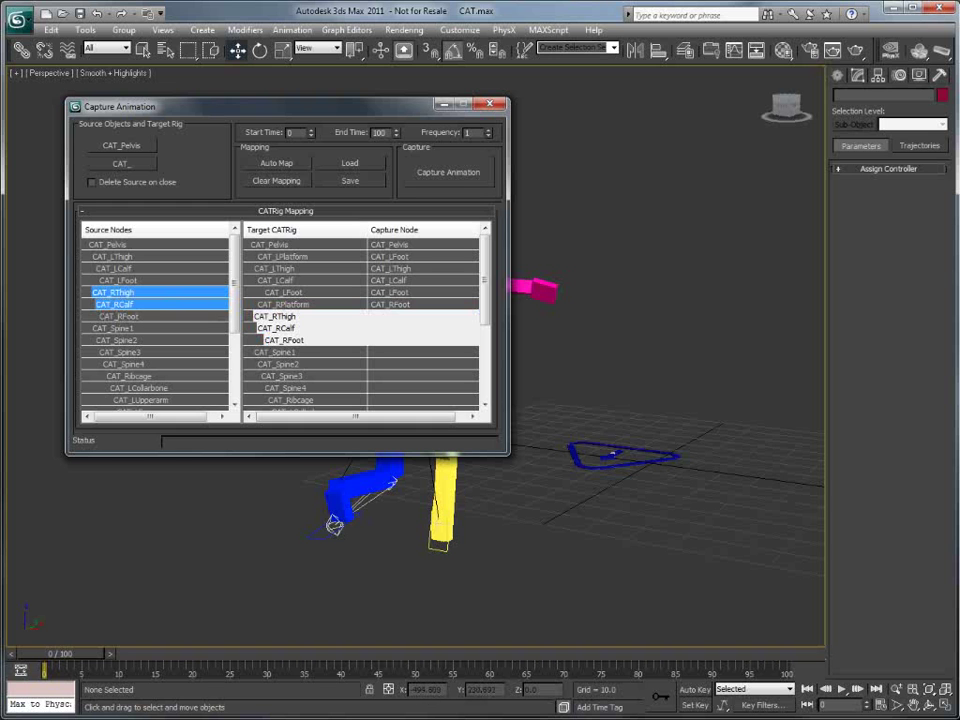
pyautogui.keyDown('ctrl'); pyautogui.click(119, 316); pyautogui.keyUp('ctrl')
pyautogui.moveTo(116, 304); pyautogui.dragTo(280, 316)
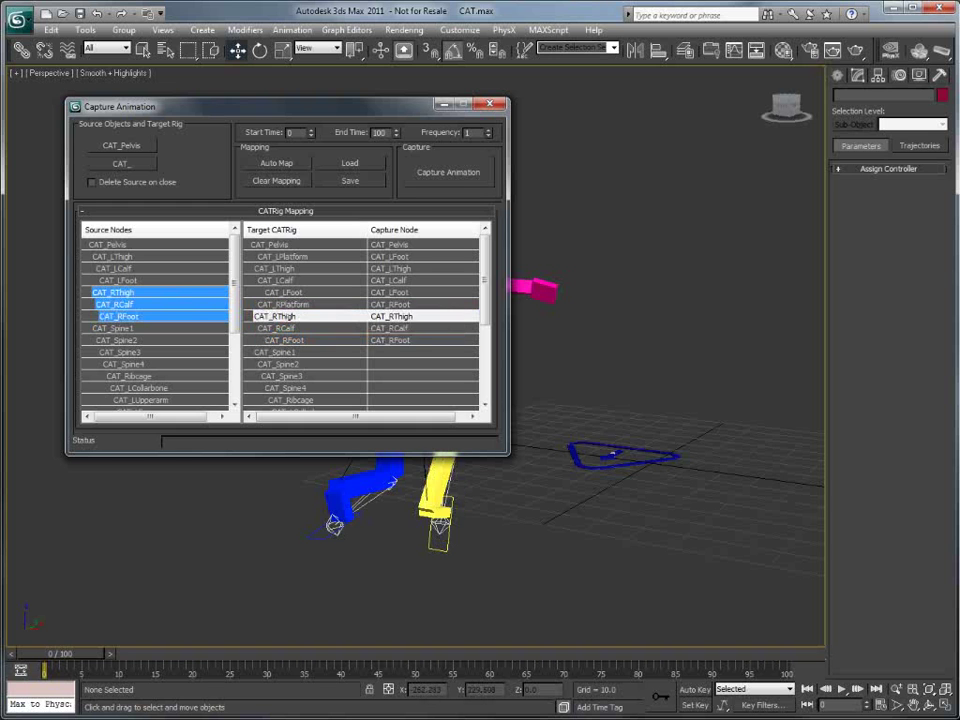
# - Map source CAT_Ribcage to the target CAT_Ribcage
pyautogui.scroll(-2, 362, 320)
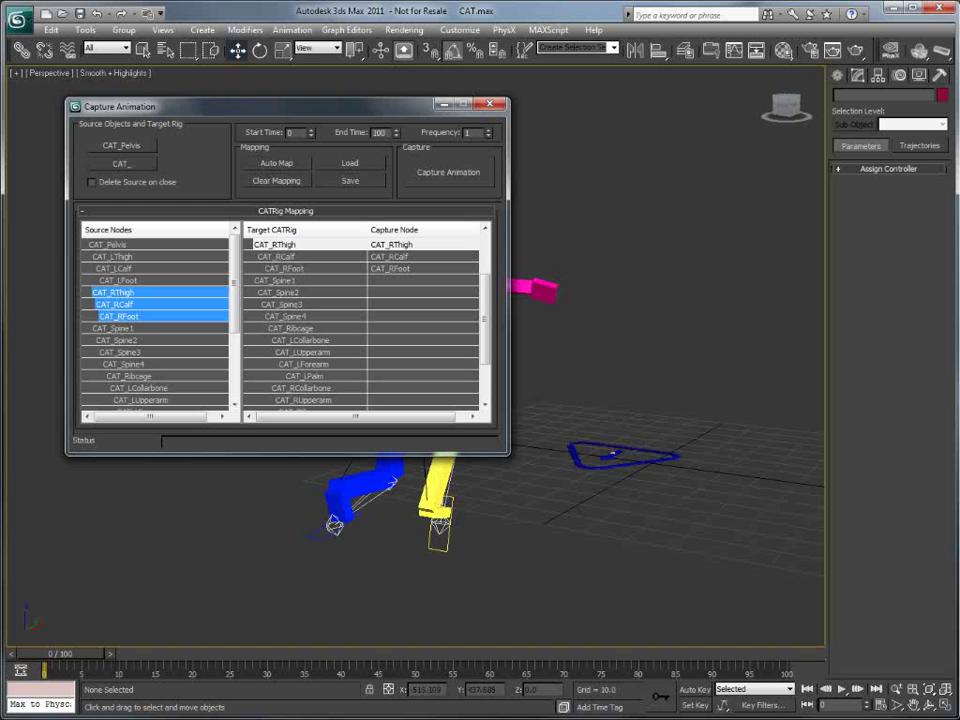
pyautogui.moveTo(234, 284); pyautogui.dragTo(234, 312)
pyautogui.click(131, 328)
pyautogui.click(292, 328)
pyautogui.doubleClick(292, 328)
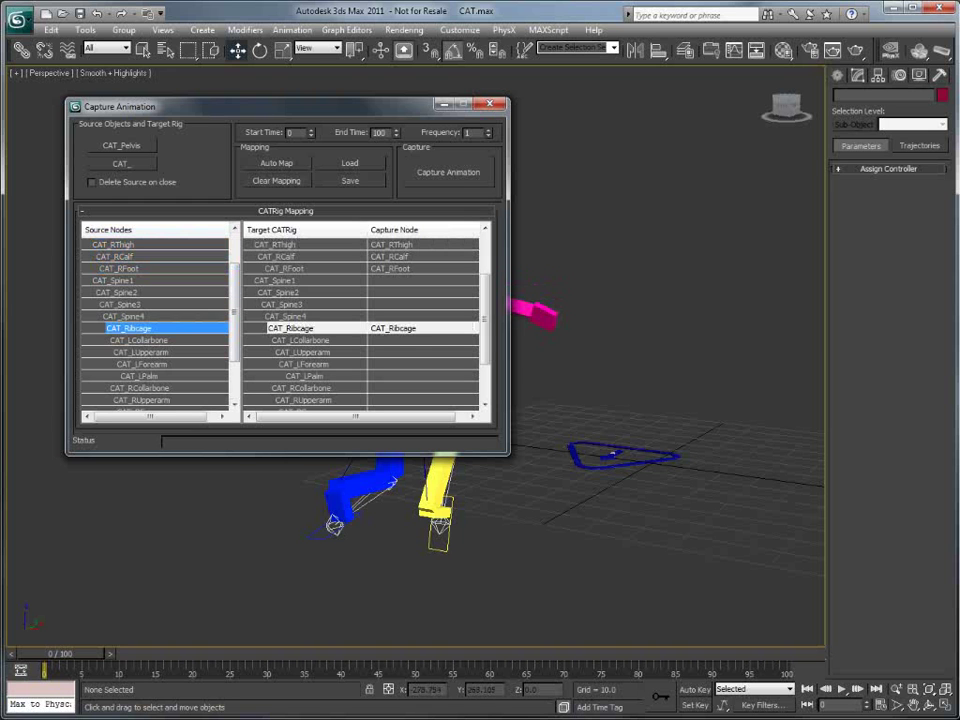
# - Map source CAT_LCollarbone, CAT_LUpperarm, CAT_LForearm and CAT_LPalm to the matching left arm targets
pyautogui.click(139, 341)
pyautogui.keyDown('shift'); pyautogui.click(140, 376); pyautogui.keyUp('shift')
pyautogui.doubleClick(301, 340)
# - Map source CAT_RCollarbone, CAT_RUpperarm, CAT_RForearm and CAT_RPalm to the matching right arm targets
pyautogui.scroll(-3, 362, 320)
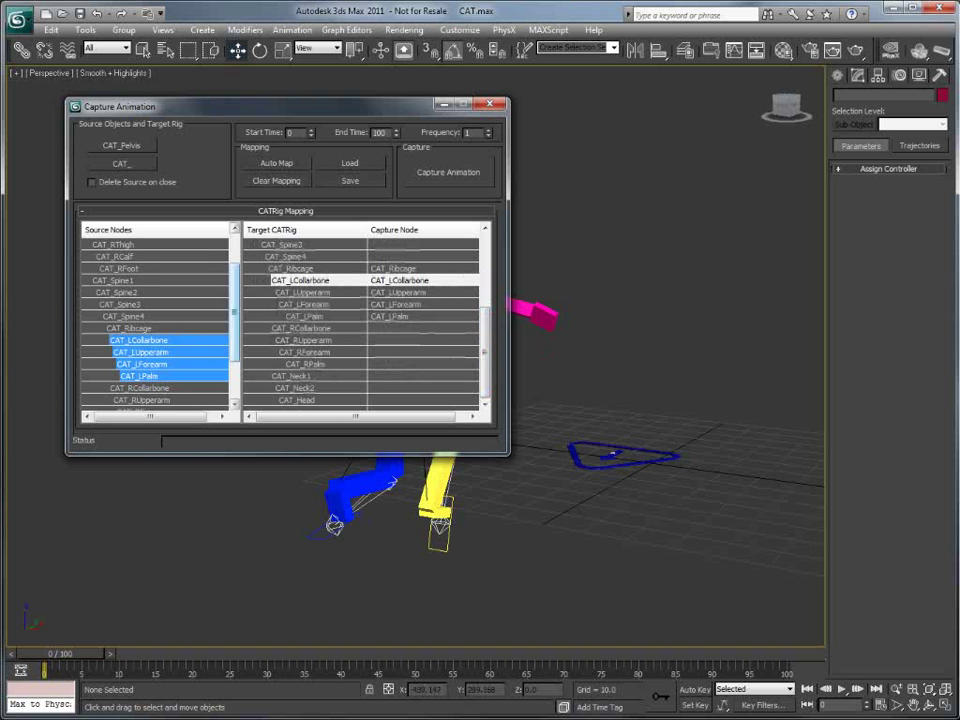
pyautogui.moveTo(235, 314); pyautogui.dragTo(235, 352)
pyautogui.click(139, 328)
pyautogui.keyDown('shift'); pyautogui.click(140, 364); pyautogui.keyUp('shift')
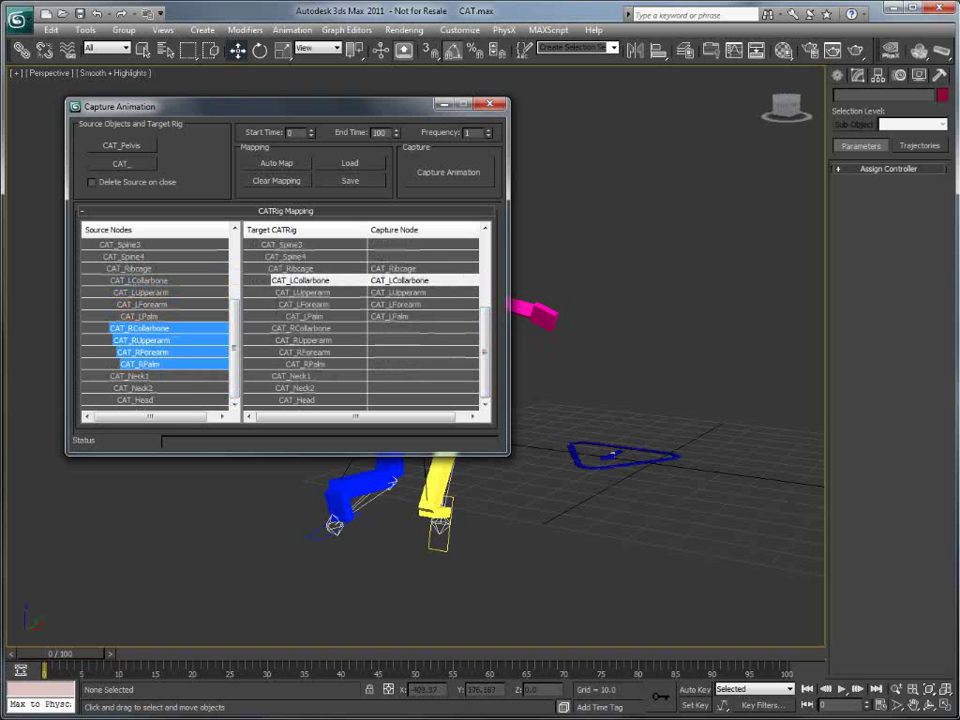
pyautogui.doubleClick(301, 328)
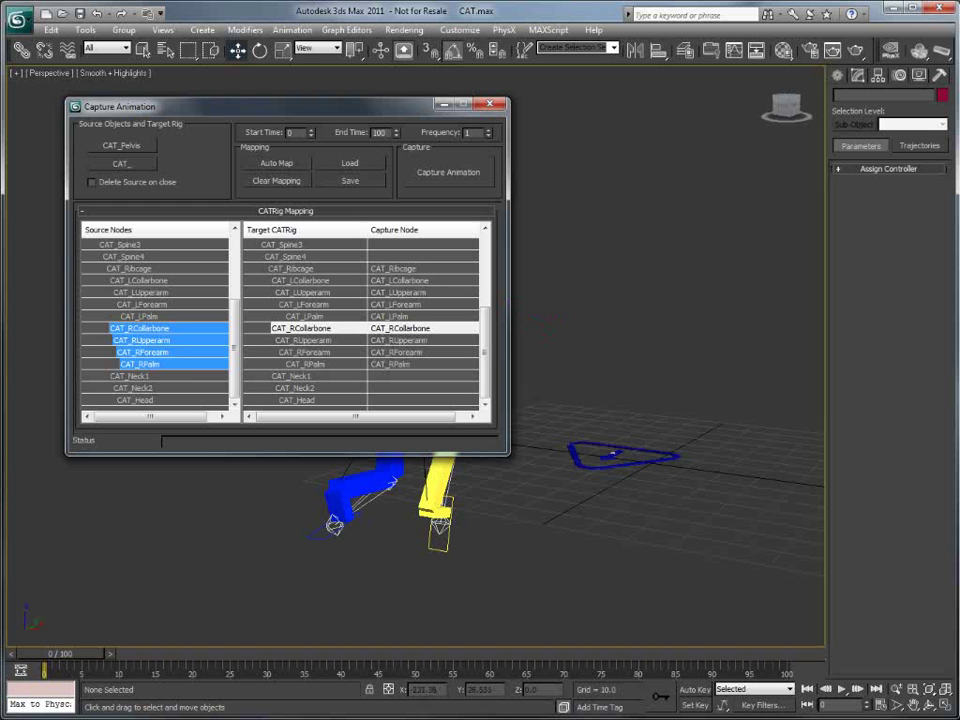
# - Map source CAT_Head to the target CAT_Head, leaving both neck bones unmapped
pyautogui.click(130, 376)
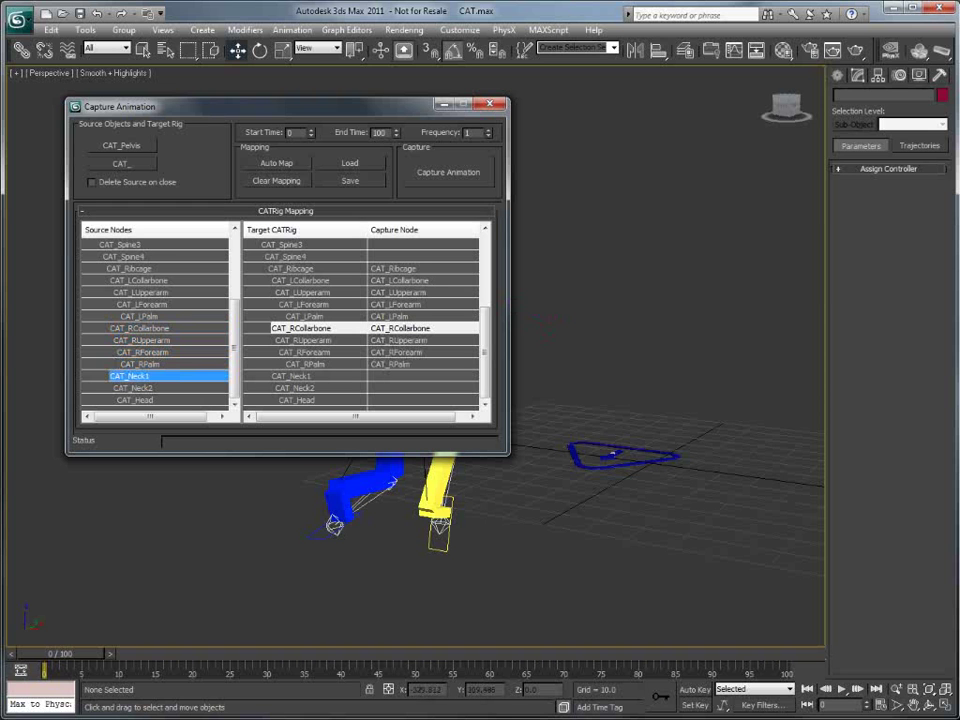
pyautogui.keyDown('shift'); pyautogui.click(135, 400); pyautogui.keyUp('shift')
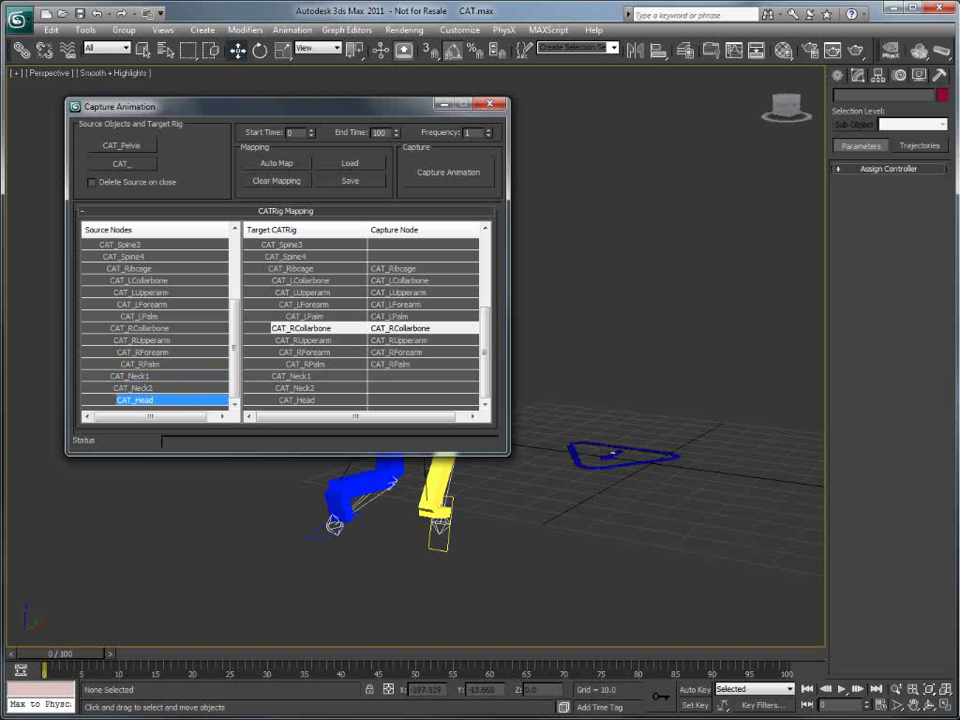
pyautogui.doubleClick(296, 400)
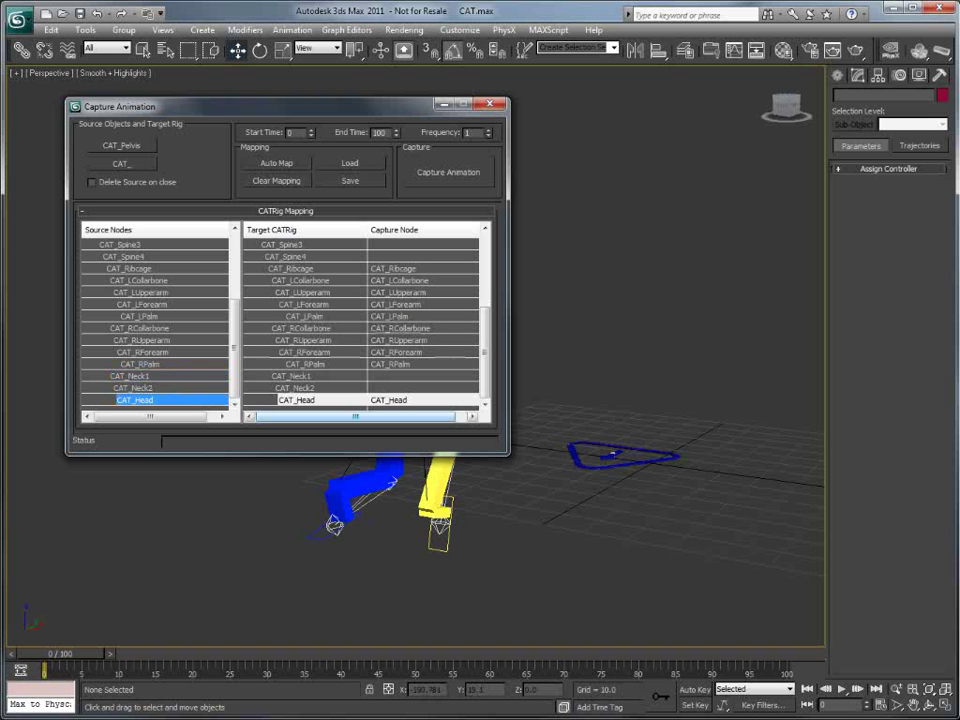
pyautogui.moveTo(200, 106); pyautogui.dragTo(287, 115)
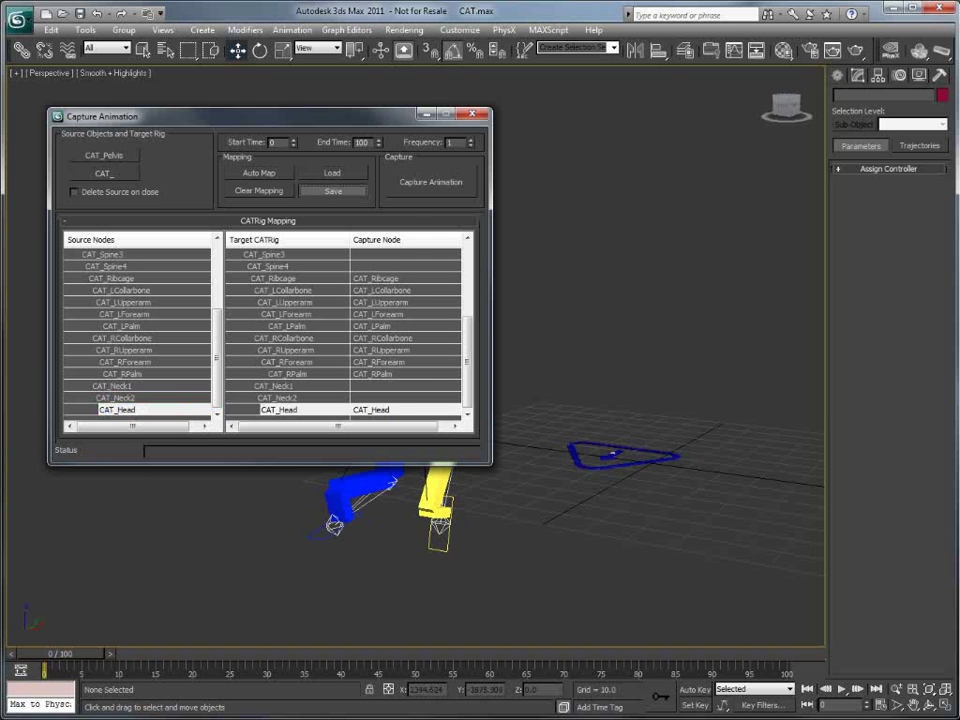
# - Save the capture mapping as CAT2Map in the export folder and close Capture Animation
pyautogui.click(332, 190)
pyautogui.click(167, 157)
pyautogui.press('Left')
pyautogui.press('Left')
pyautogui.press('Left')
pyautogui.write('2')
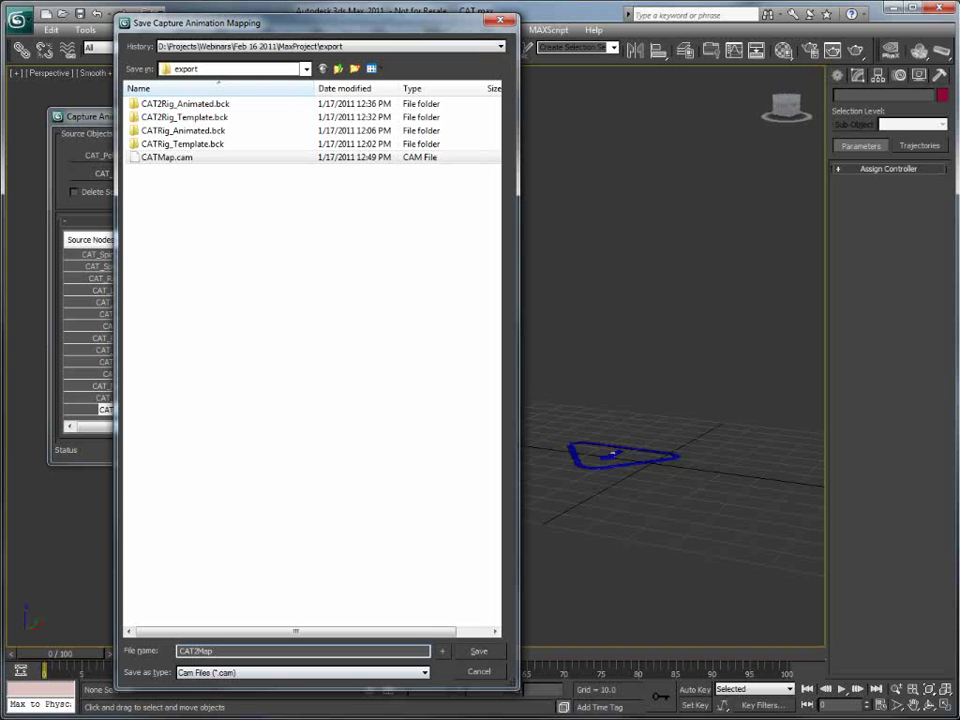
pyautogui.press('Return')
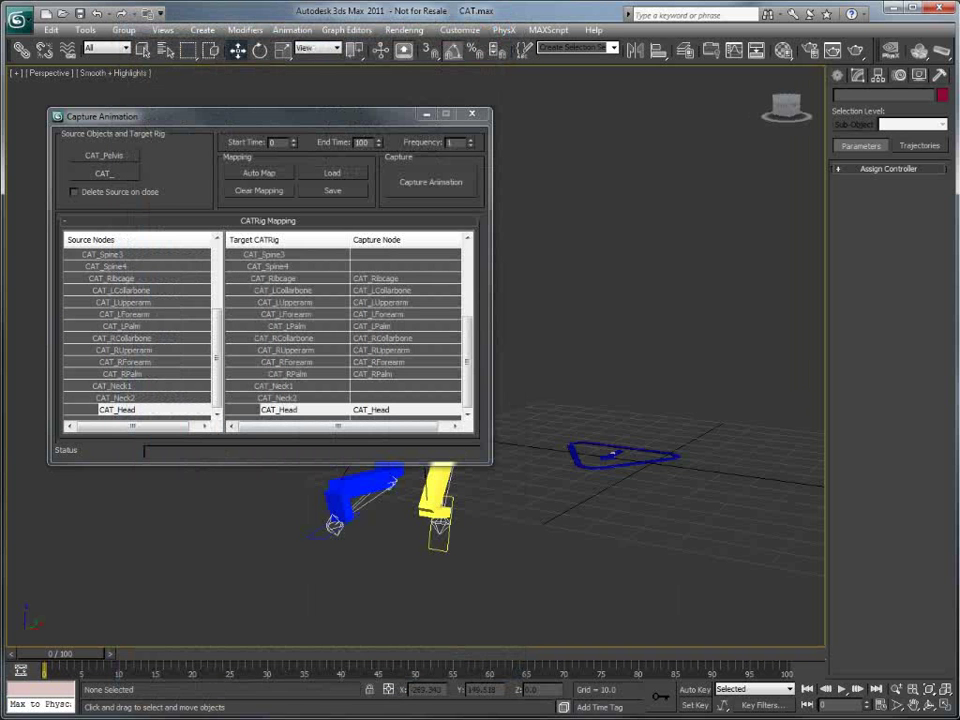
pyautogui.click(472, 114)
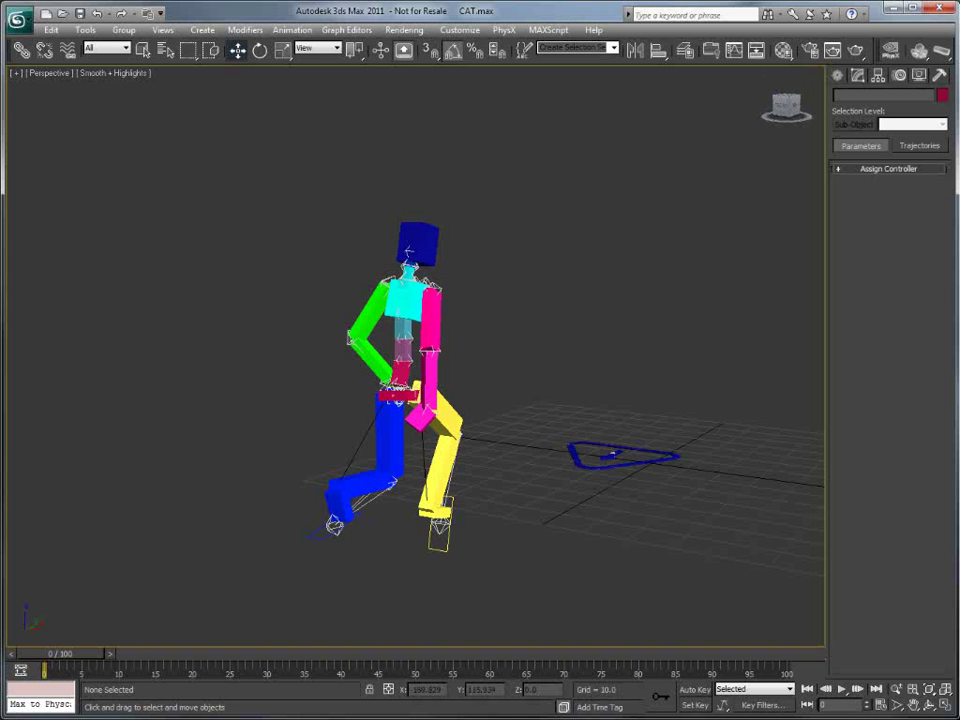
# - Select the rig's right upper arm and delete the CAT_PelvisMapping layer from the CAT rig
pyautogui.click(431, 322)
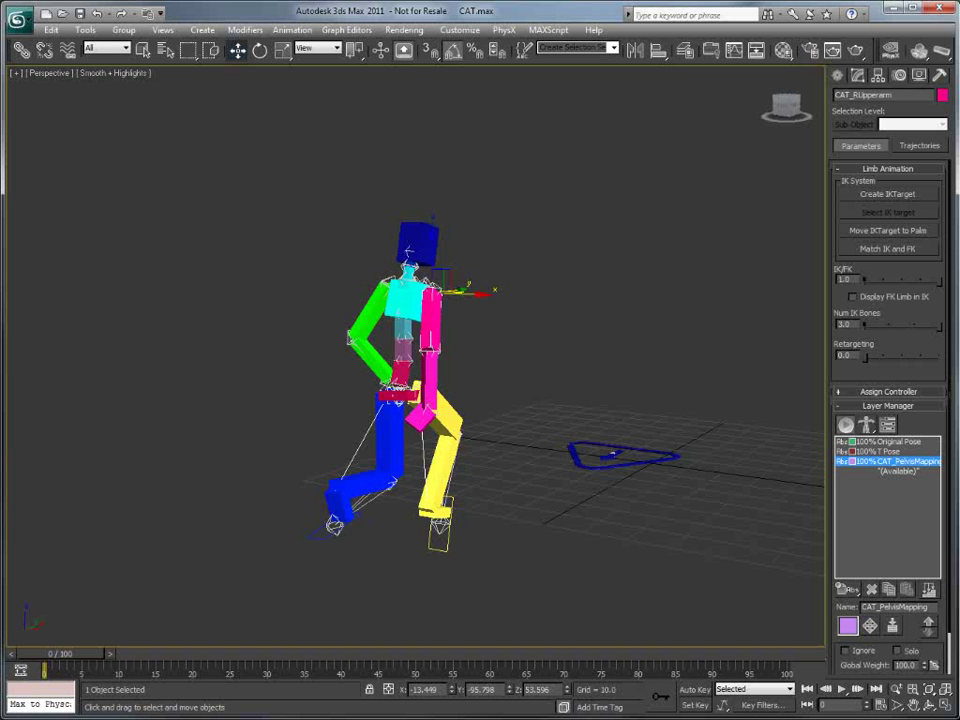
pyautogui.moveTo(60, 654)
pyautogui.mouseDown()
pyautogui.moveTo(476, 654)
pyautogui.moveTo(60, 654)
pyautogui.mouseUp()
pyautogui.click(237, 50)
pyautogui.click(871, 590)
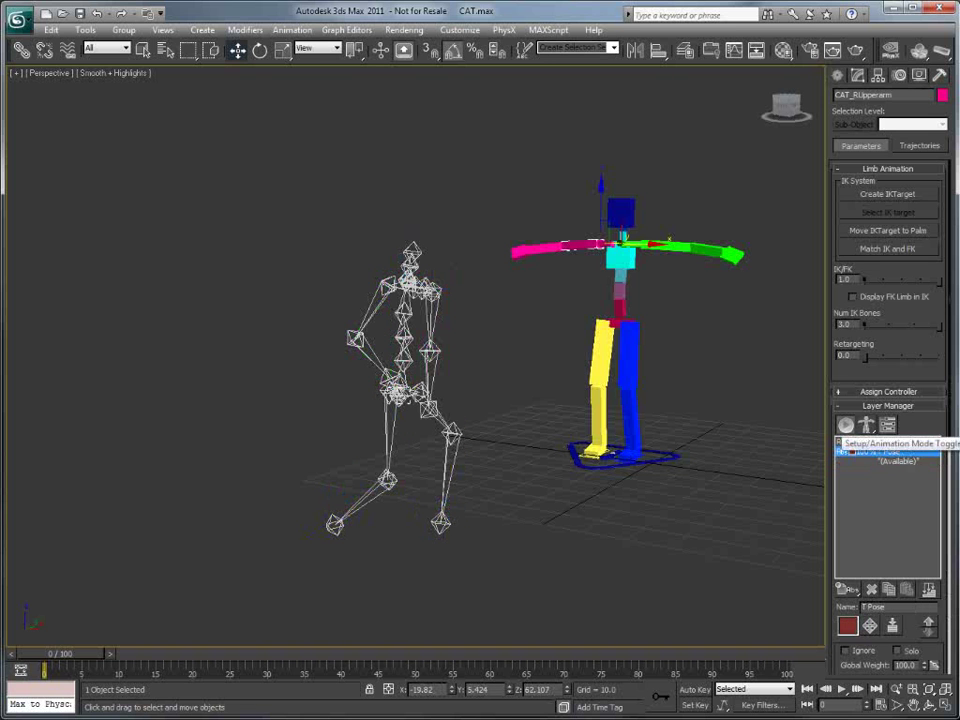
# - Put the CAT rig in setup mode and convert the spine's control from Procedural to Keyframed, accepting the conversion
pyautogui.click(846, 425)
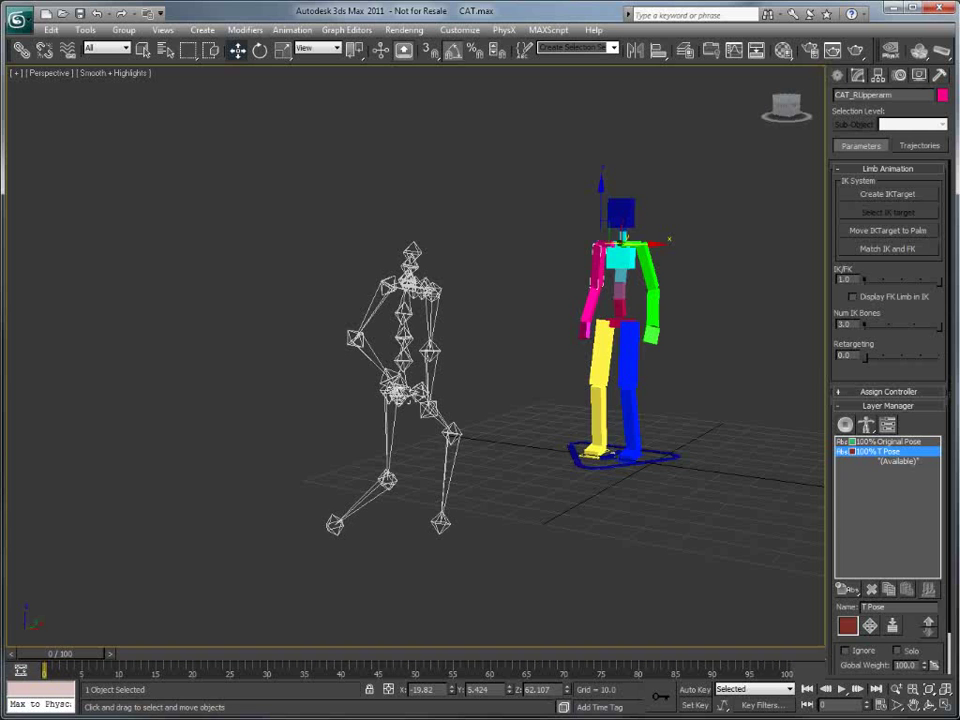
pyautogui.click(857, 76)
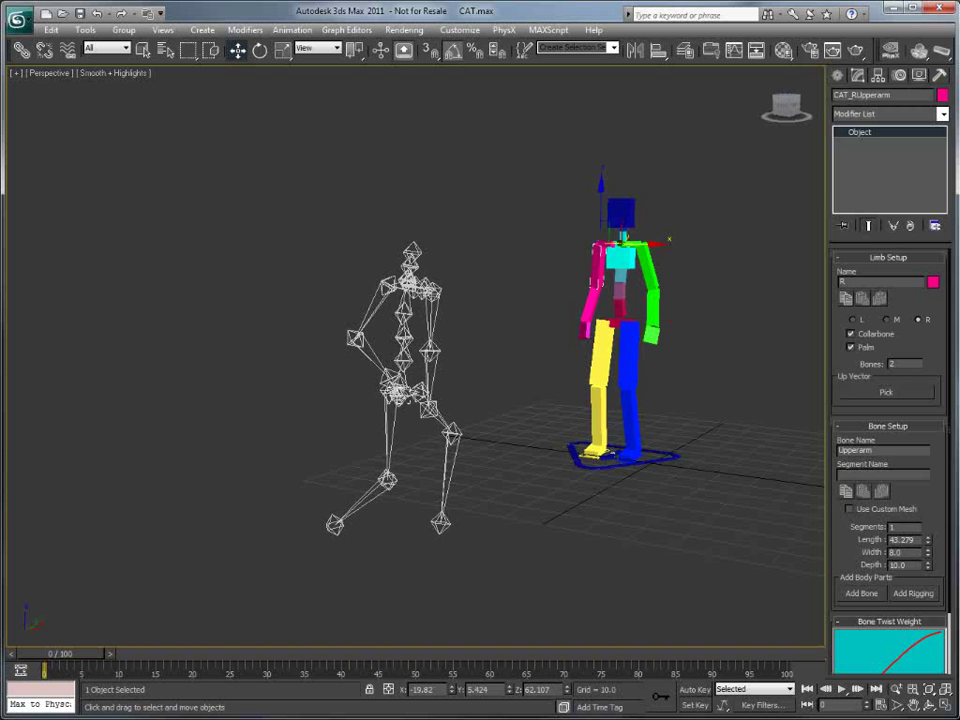
pyautogui.click(619, 308)
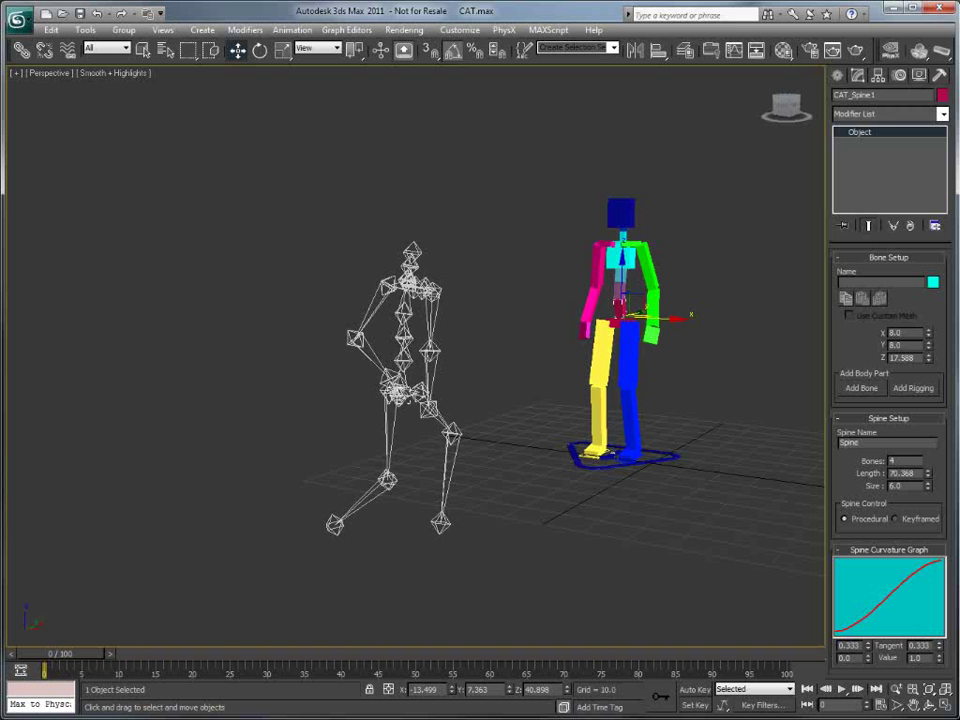
pyautogui.click(897, 519)
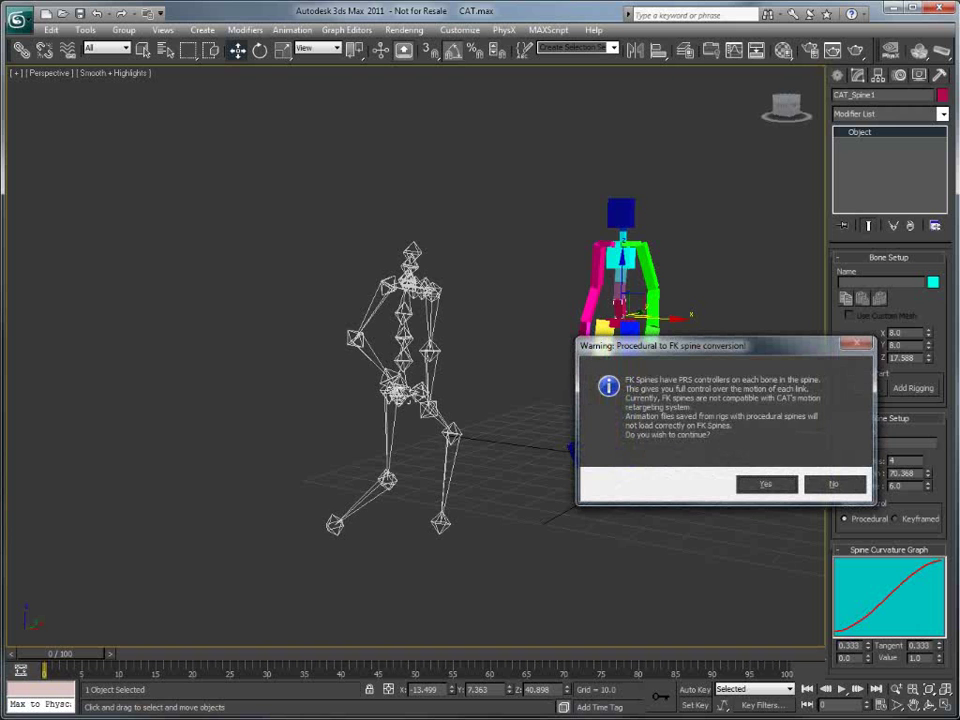
pyautogui.press('Return')
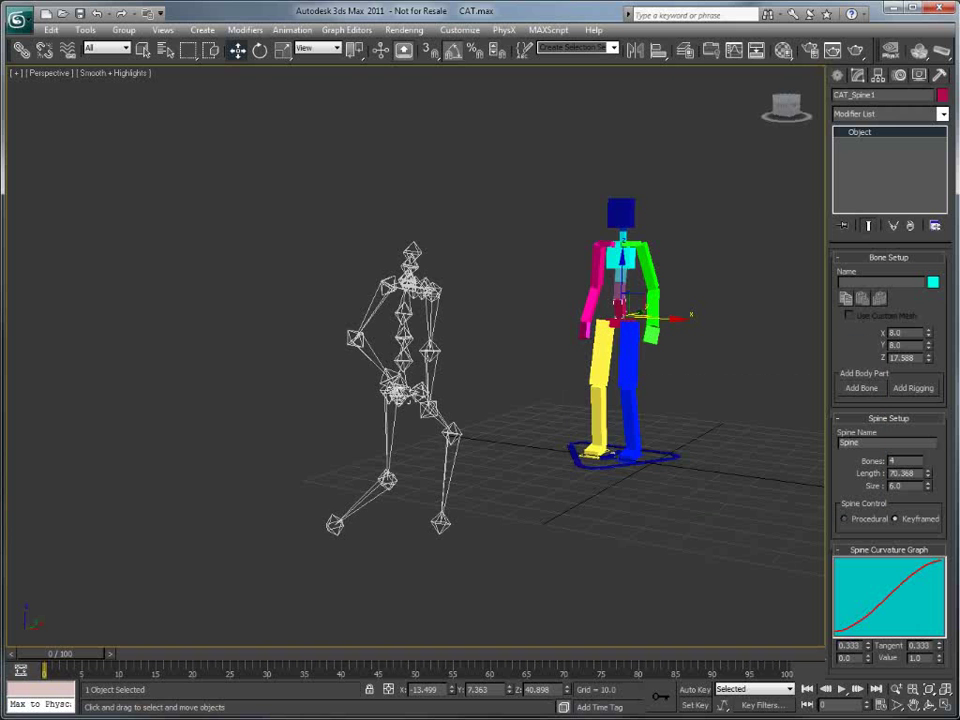
# - Return the CAT rig to animation mode and select the Available slot in its layer list
pyautogui.click(900, 75)
pyautogui.click(846, 428)
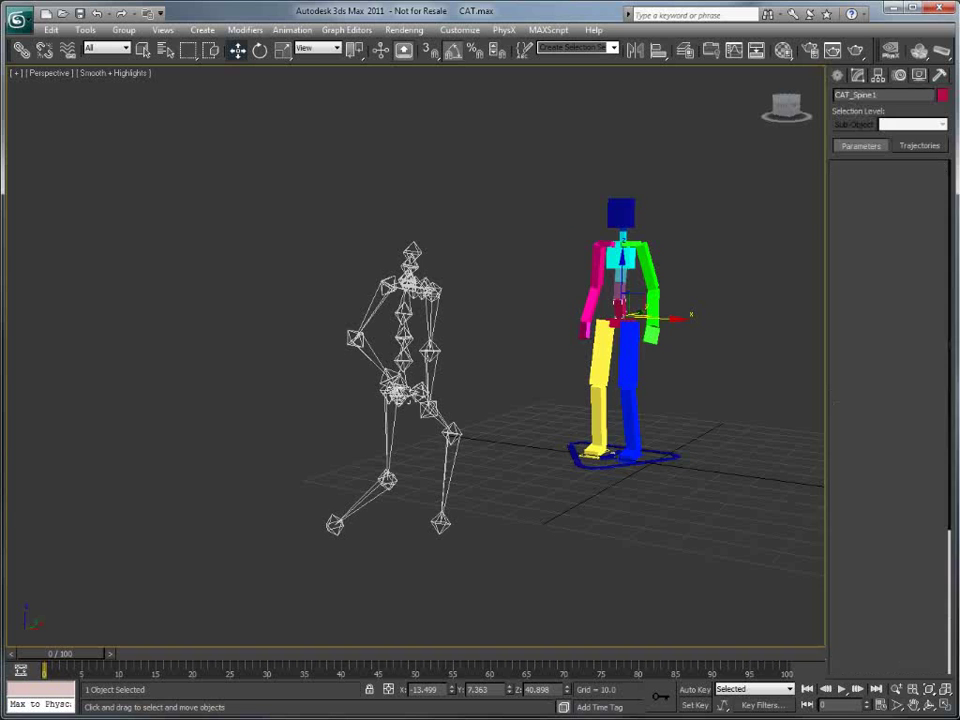
pyautogui.click(898, 464)
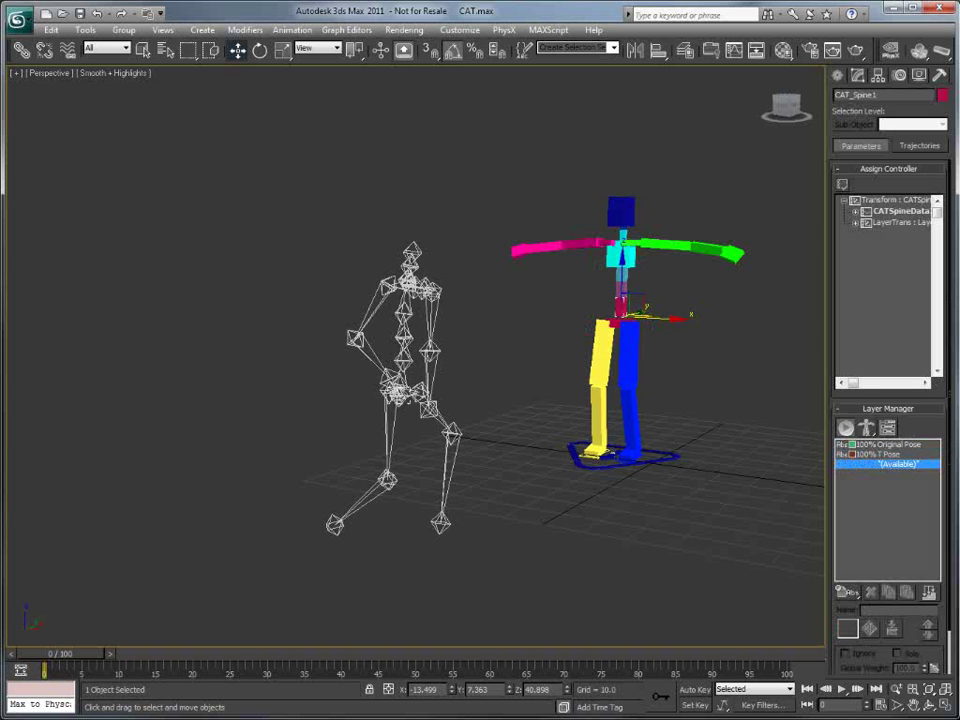
# - Open CAT's Capture Animation again and set the imported skeleton's CAT_Pelvis helper as the source object
pyautogui.click(292, 29)
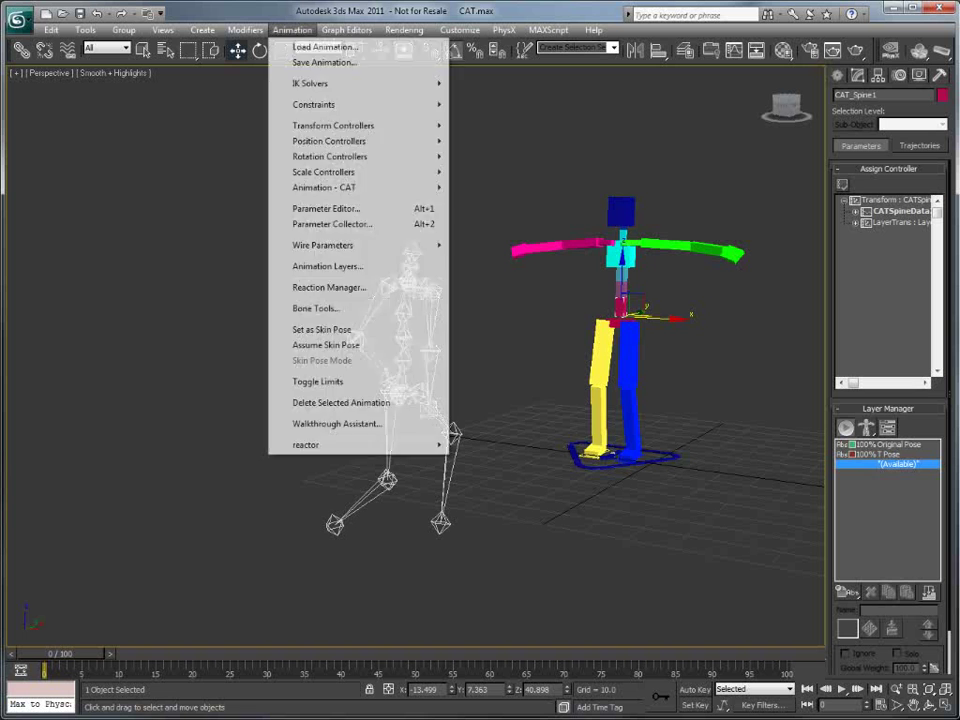
pyautogui.moveTo(340, 187)
pyautogui.click(505, 187)
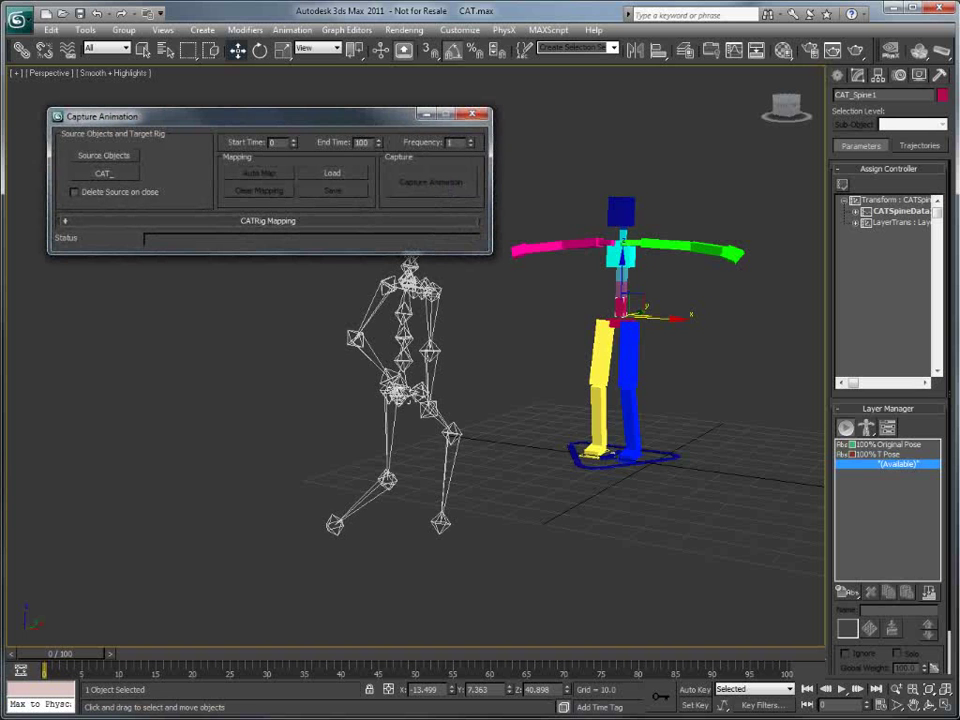
pyautogui.moveTo(560, 340); pyautogui.dragTo(608, 337, button='middle')
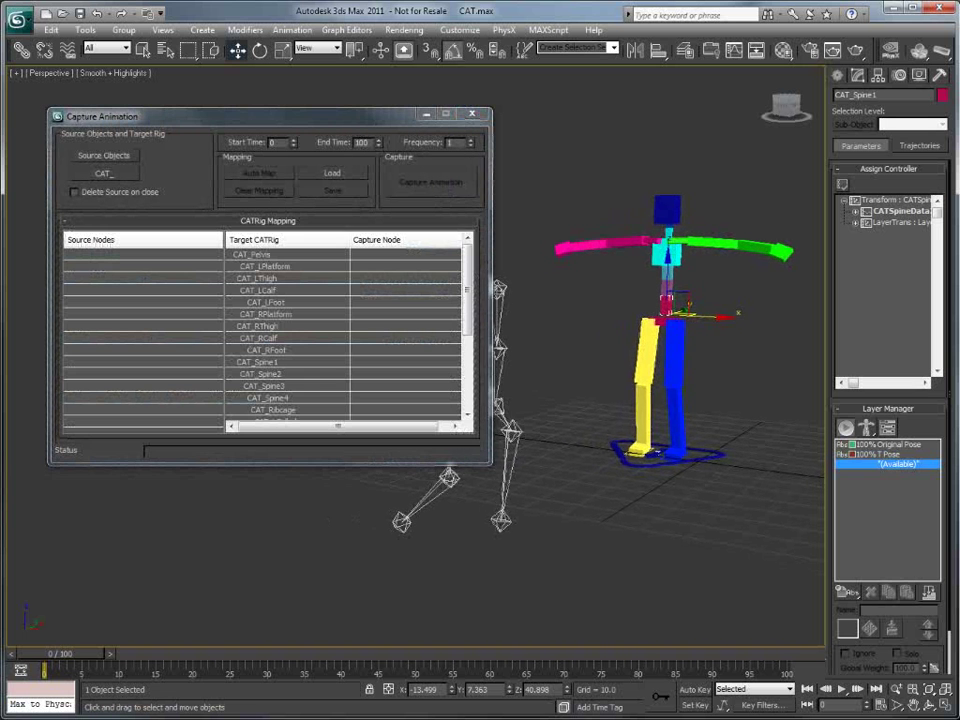
pyautogui.moveTo(250, 115); pyautogui.dragTo(218, 61)
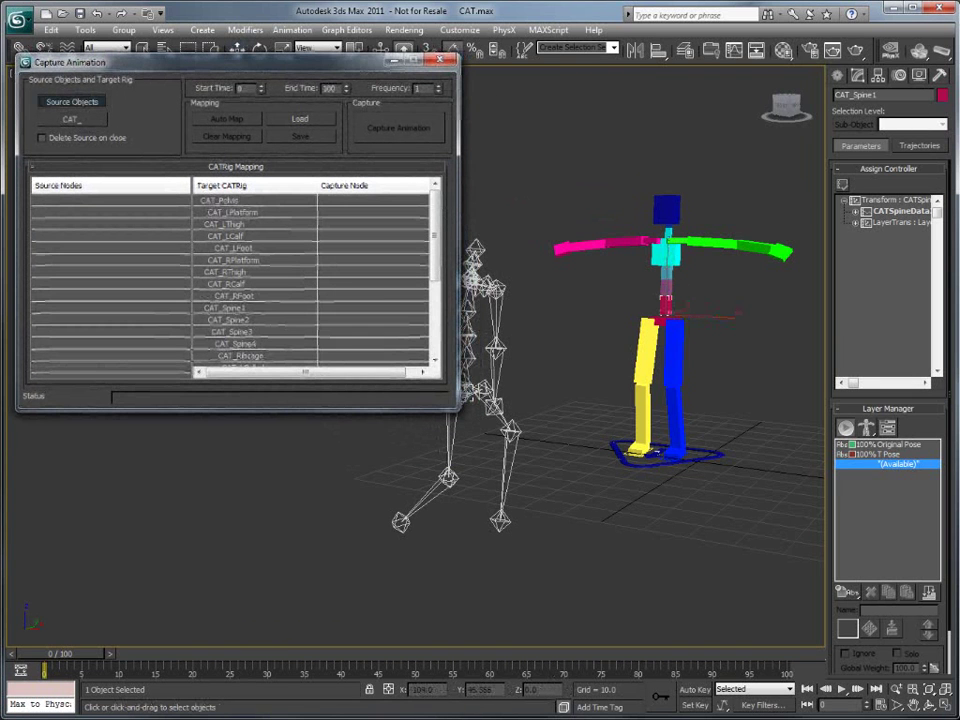
pyautogui.click(470, 389)
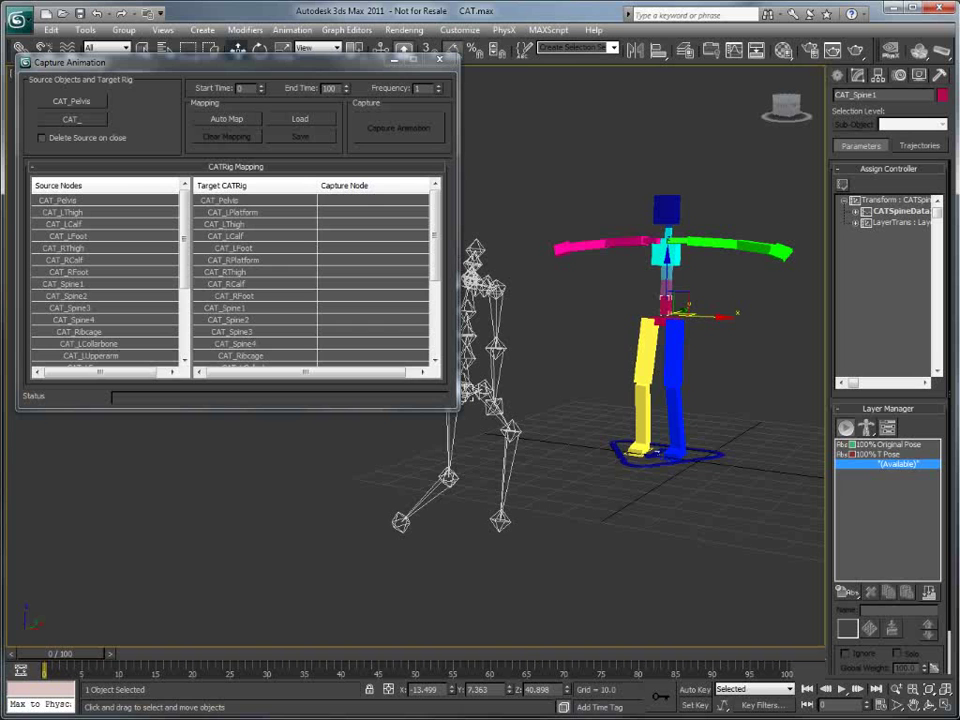
# - Load the saved CAT2Map mapping file for the capture
pyautogui.click(300, 119)
pyautogui.click(168, 157)
pyautogui.click(480, 652)
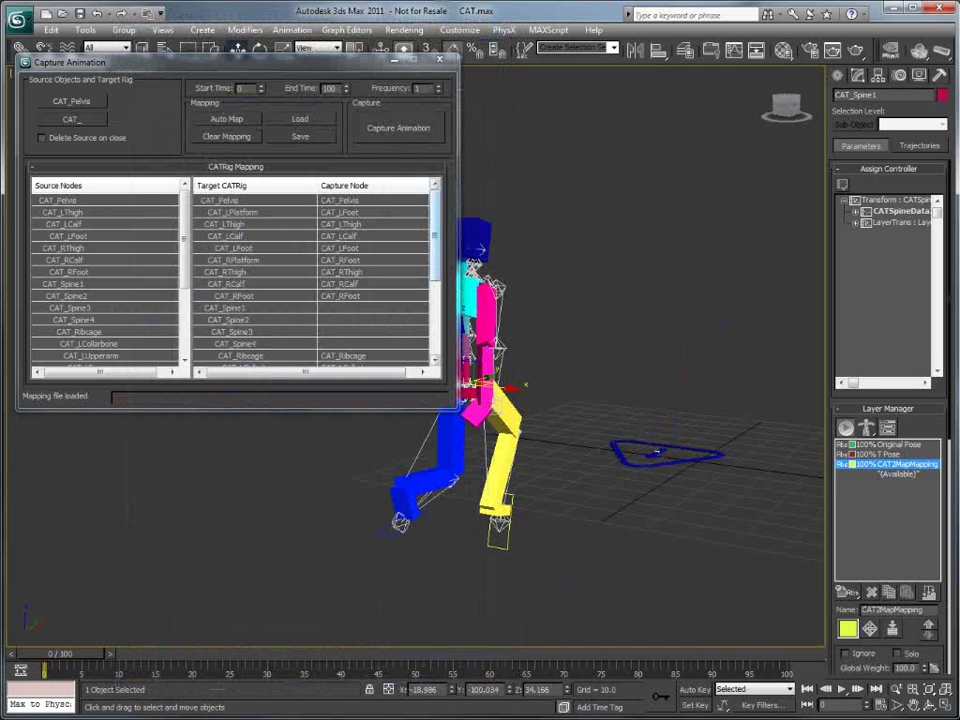
# - Map source CAT_Spine1 through CAT_Spine4 to the matching spine targets
pyautogui.scroll(-2, 326, 270)
pyautogui.moveTo(120, 62); pyautogui.dragTo(197, 84)
pyautogui.click(140, 307)
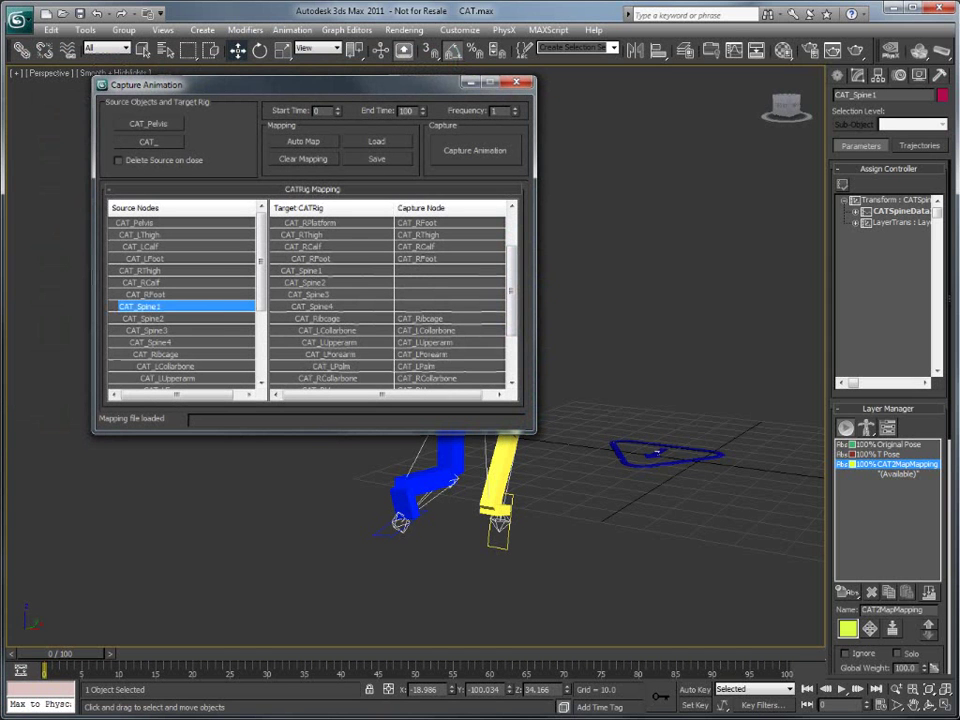
pyautogui.keyDown('shift'); pyautogui.click(150, 343); pyautogui.keyUp('shift')
pyautogui.moveTo(150, 342); pyautogui.dragTo(303, 271)
# - Try to map source CAT_Neck1 and CAT_Neck2 to the matching neck targets, and close the CaptureAnimation.ms script window
pyautogui.moveTo(511, 292); pyautogui.dragTo(511, 335)
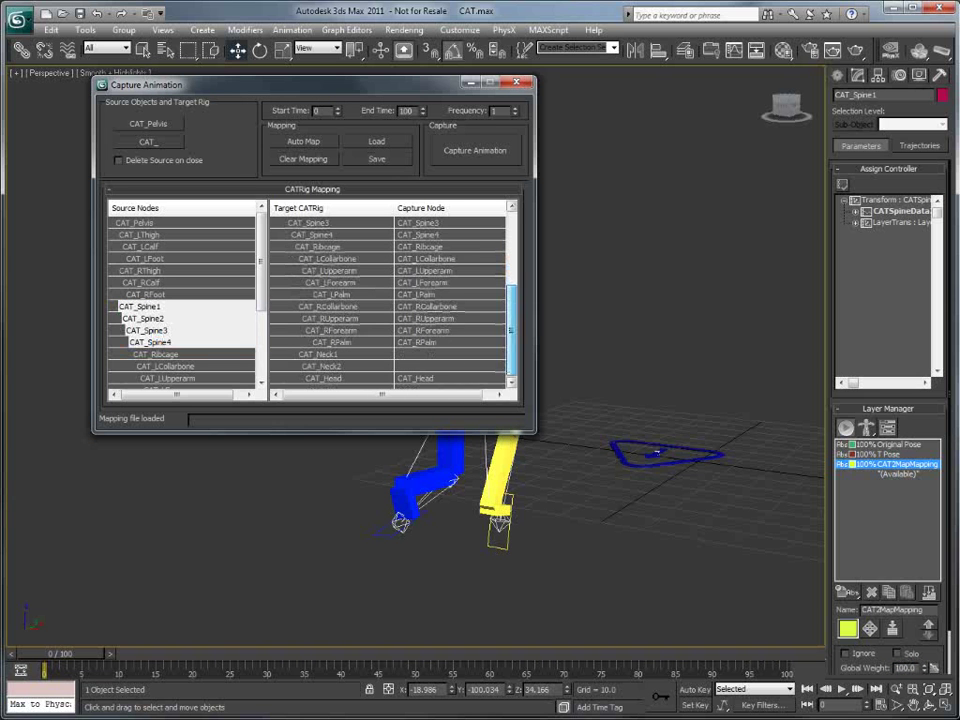
pyautogui.moveTo(261, 270); pyautogui.dragTo(261, 336)
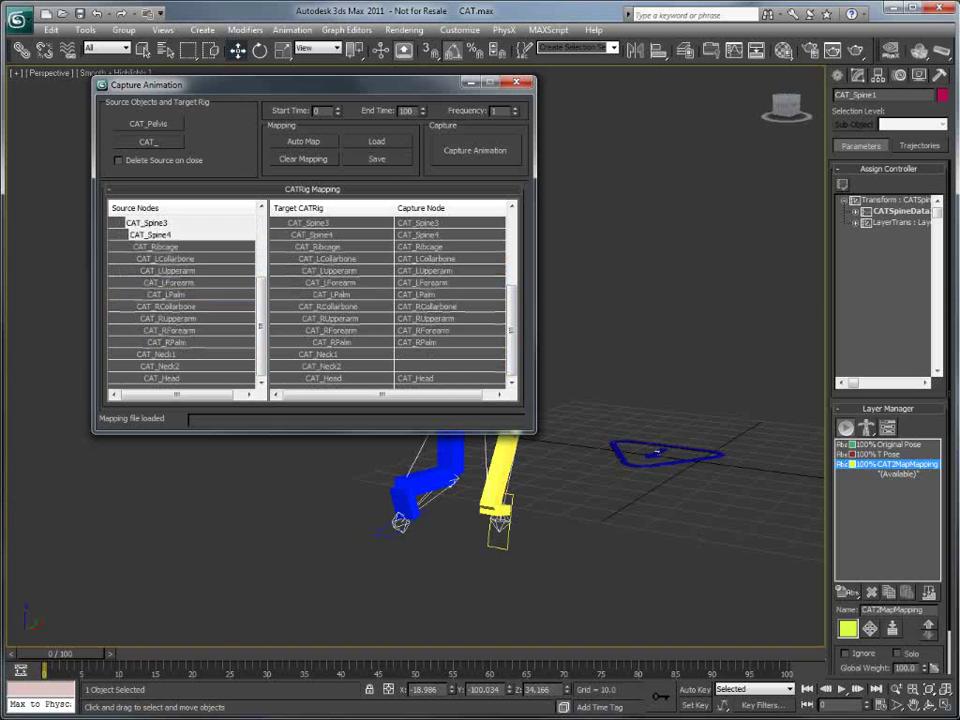
pyautogui.click(157, 355)
pyautogui.keyDown('shift'); pyautogui.click(160, 367); pyautogui.keyUp('shift')
pyautogui.moveTo(160, 366); pyautogui.dragTo(318, 355)
pyautogui.click(831, 457)
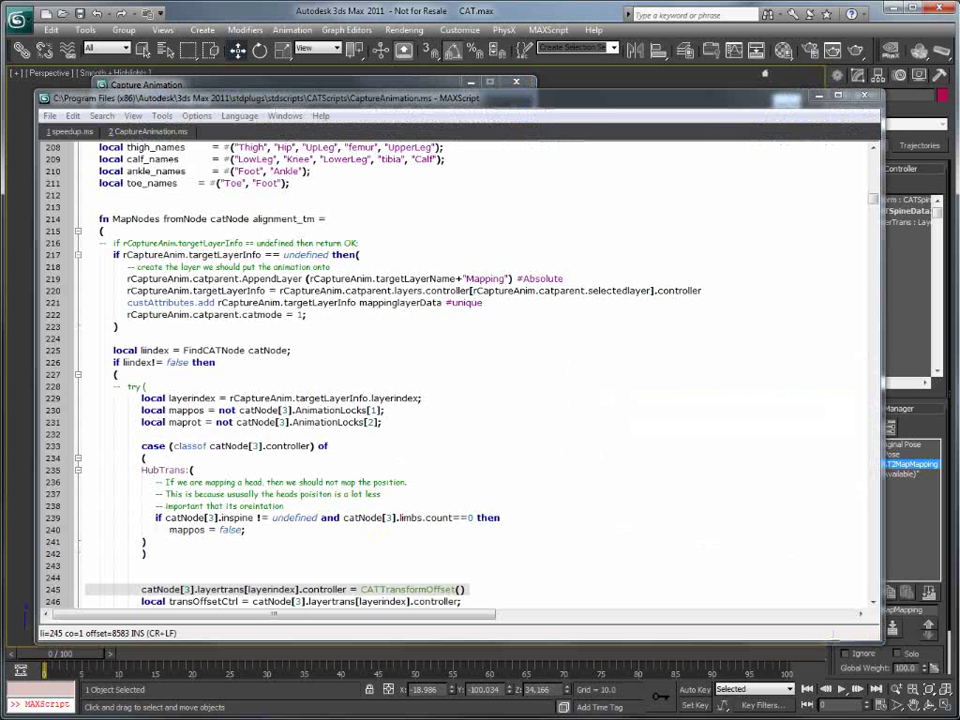
pyautogui.click(864, 95)
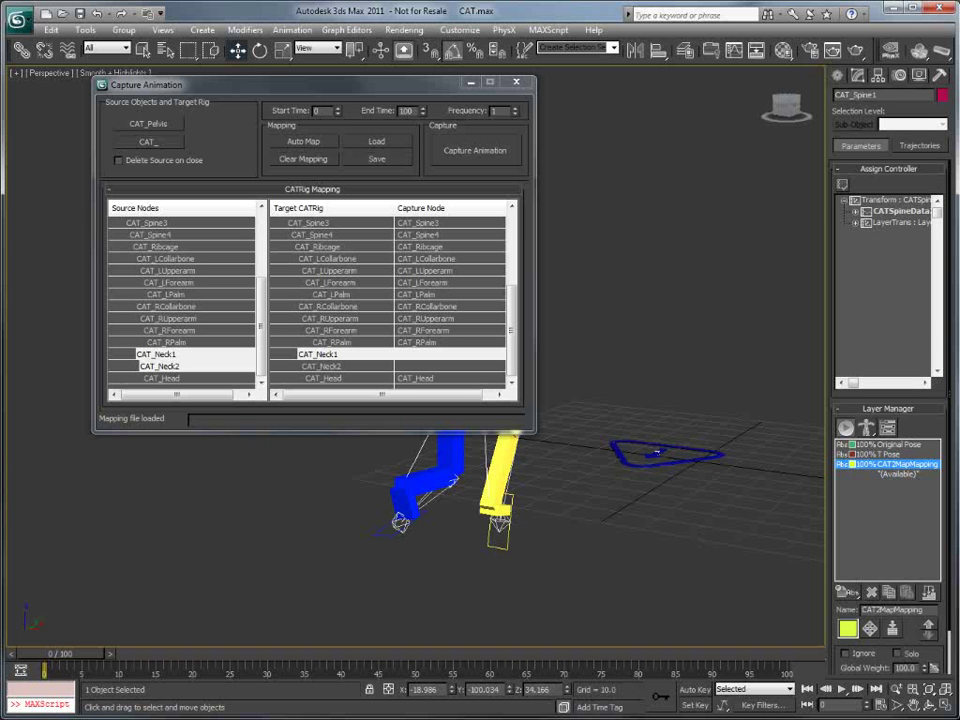
# - Save the updated spine mapping to the mapping file and close Capture Animation
pyautogui.click(377, 159)
pyautogui.click(377, 158)
pyautogui.click(479, 652)
pyautogui.click(785, 463)
pyautogui.click(516, 83)
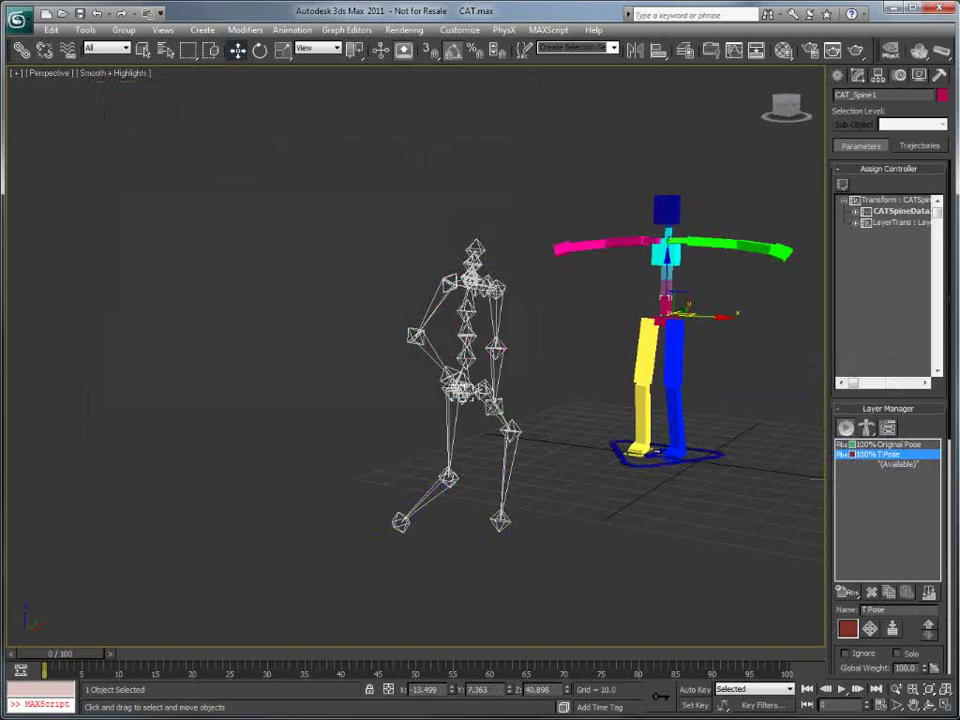
# - Switch the CAT rig's neck from procedural to keyframed control and accept the FK conversion
pyautogui.moveTo(516, 330); pyautogui.dragTo(456, 360, button='middle')
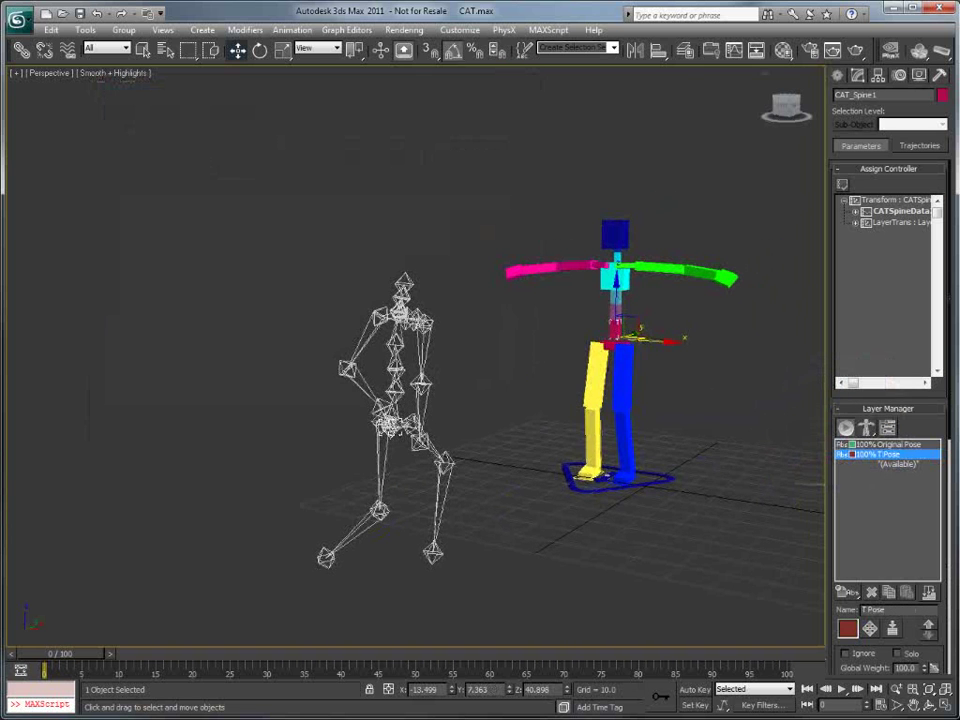
pyautogui.click(858, 76)
pyautogui.click(617, 257)
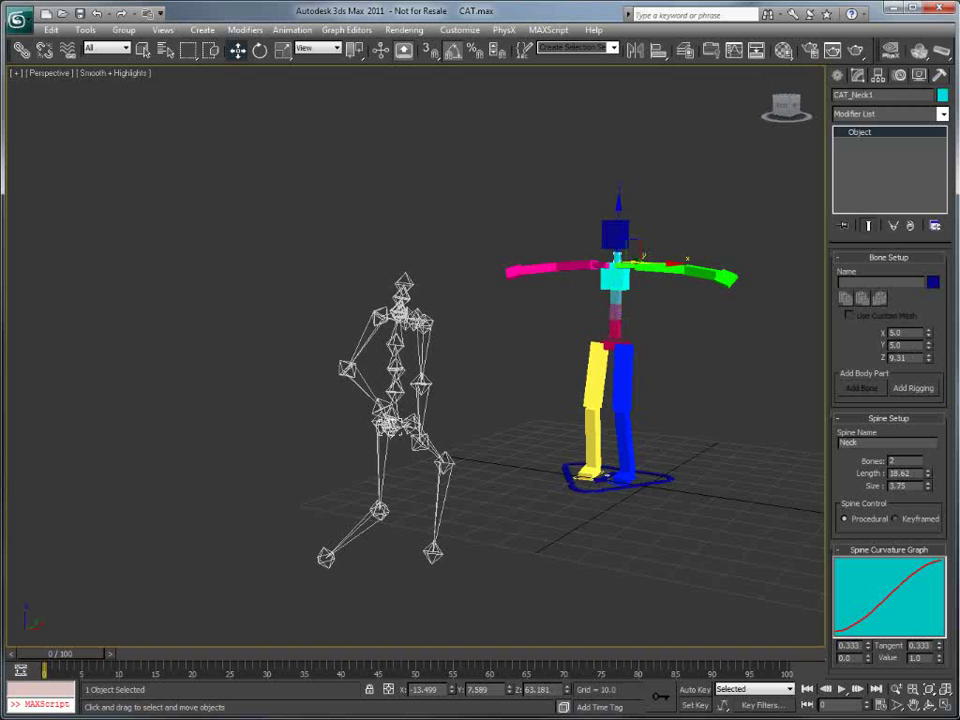
pyautogui.click(896, 518)
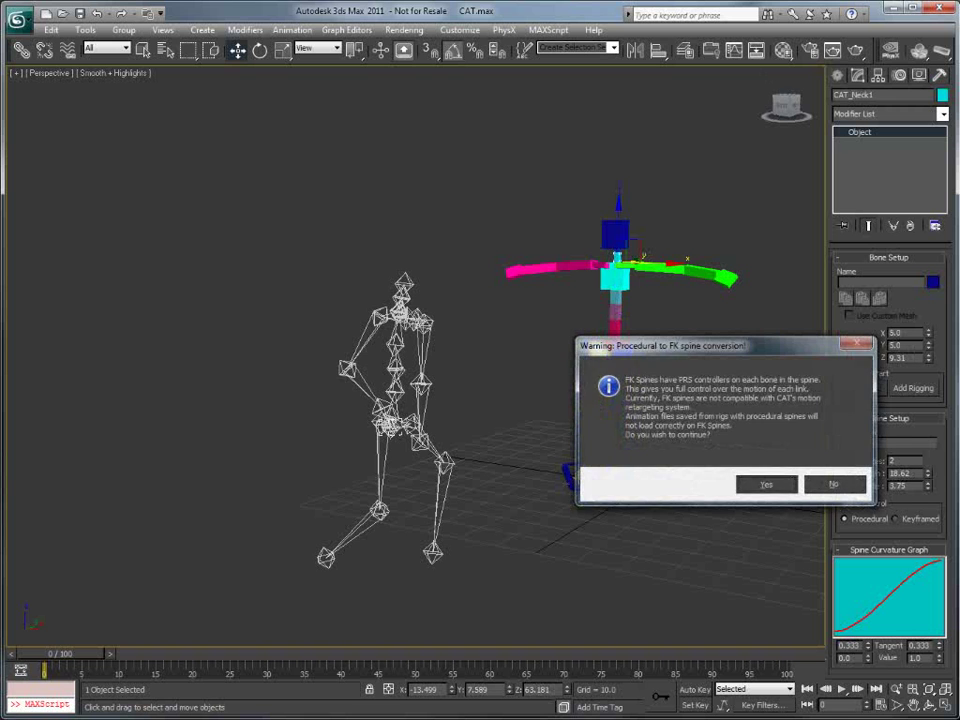
pyautogui.click(705, 484)
# - Select the available layer slot, reopen CAT's Capture Animation, and set the imported skeleton's CAT_Pelvis helper as the source object
pyautogui.click(900, 76)
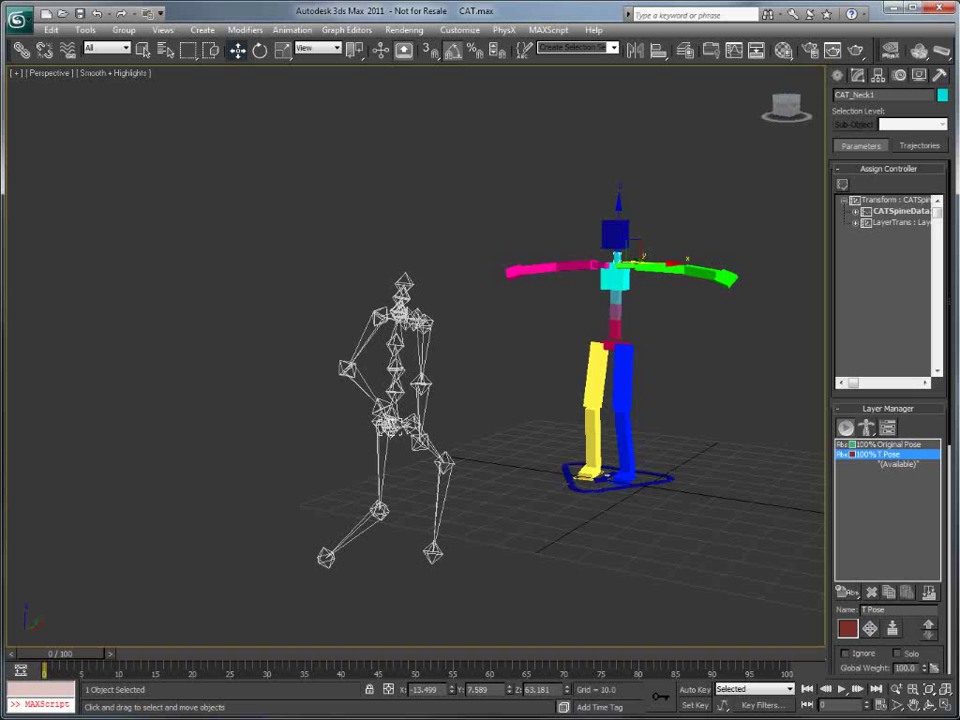
pyautogui.click(898, 464)
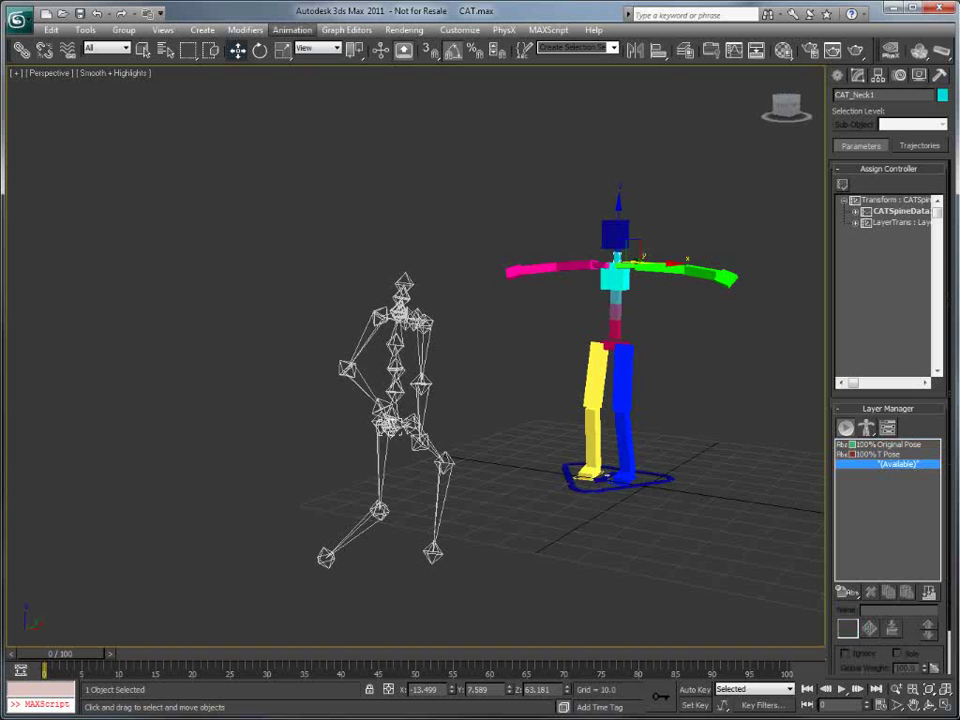
pyautogui.click(292, 29)
pyautogui.moveTo(330, 188)
pyautogui.click(500, 186)
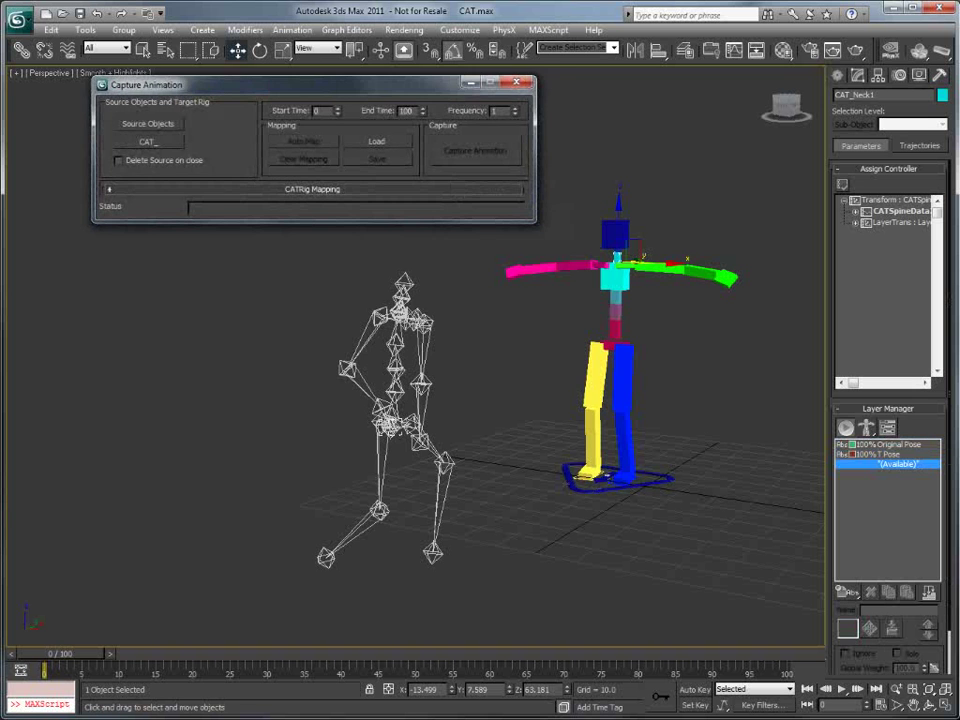
pyautogui.click(148, 124)
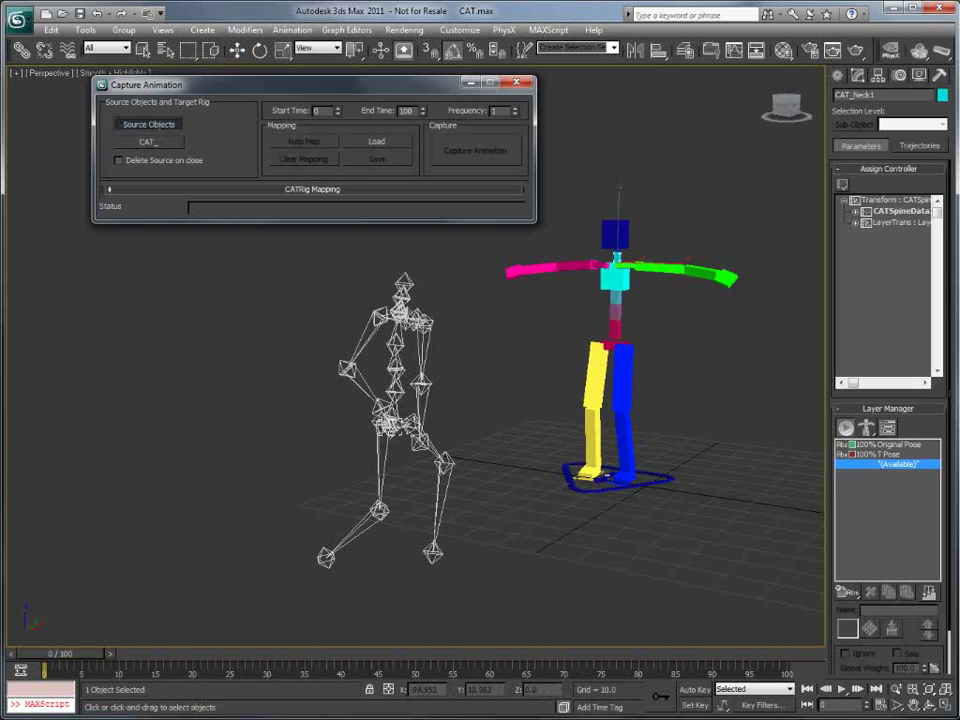
pyautogui.click(388, 425)
# - Load the saved mapping file with the spine assignments for the new capture
pyautogui.click(376, 141)
pyautogui.click(169, 157)
pyautogui.doubleClick(169, 157)
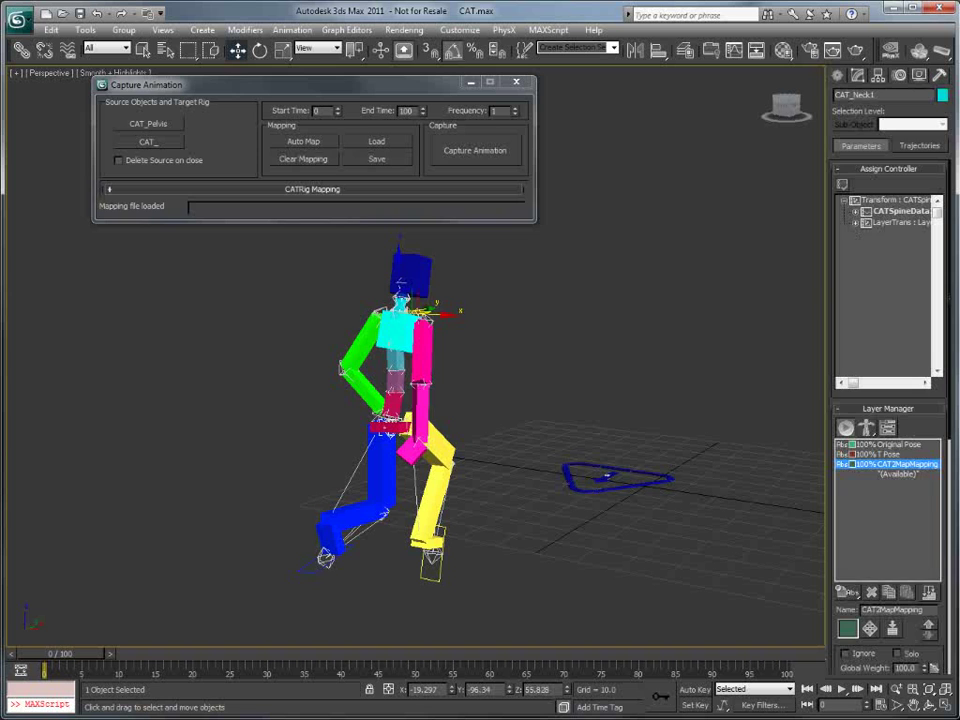
# - Map source CAT_Neck1 and CAT_Neck2 to the matching neck targets in the CATRig mapping
pyautogui.scroll(-4, 390, 300)
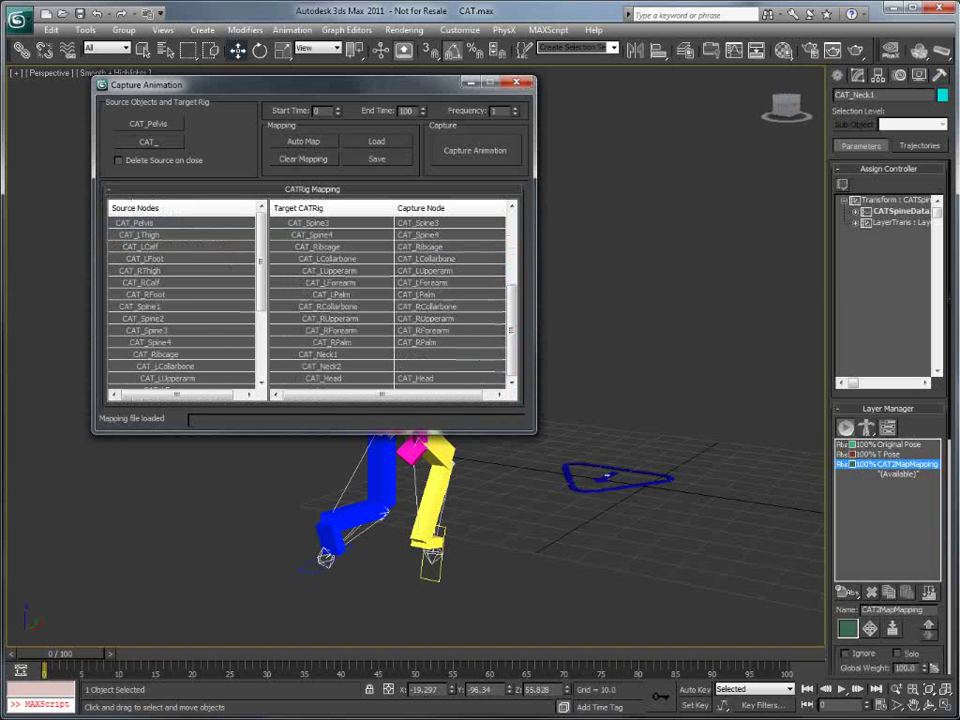
pyautogui.scroll(-2, 182, 300)
pyautogui.moveTo(261, 307); pyautogui.dragTo(261, 327)
pyautogui.click(156, 354)
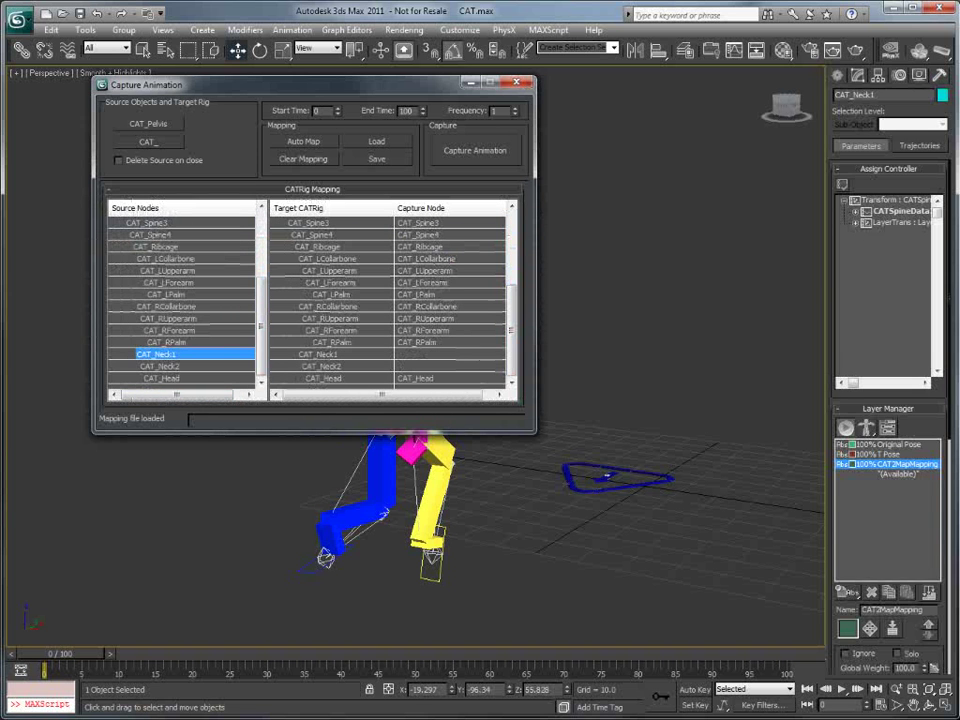
pyautogui.keyDown('shift'); pyautogui.click(160, 366); pyautogui.keyUp('shift')
pyautogui.moveTo(160, 366); pyautogui.dragTo(320, 355)
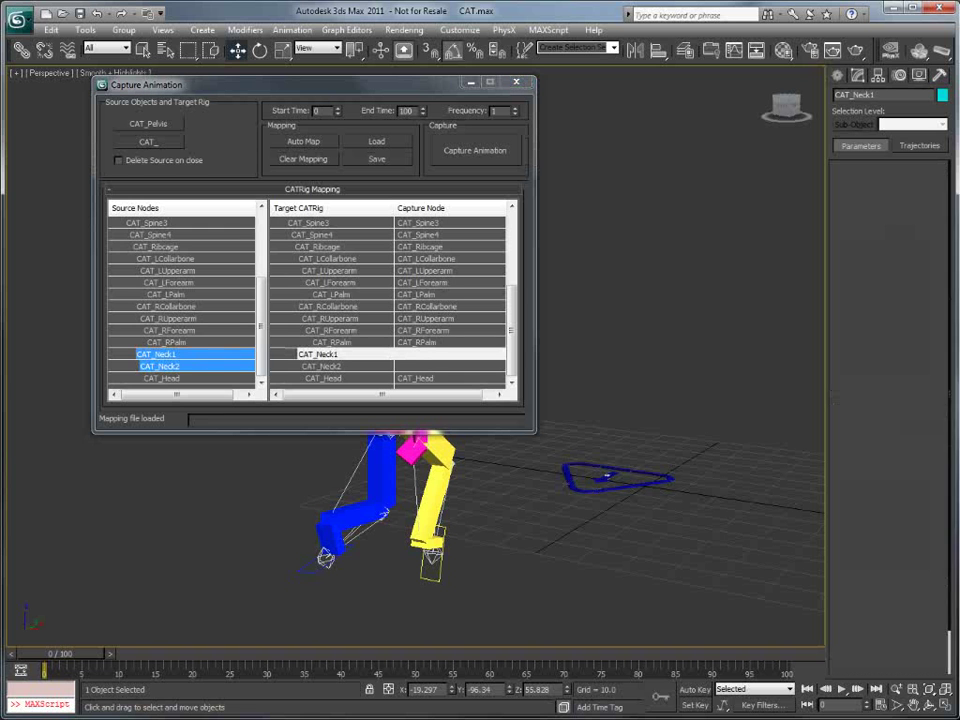
# - Capture the animation from frame 0 to 100 onto the CAT rig and close Capture Animation
pyautogui.moveTo(200, 84); pyautogui.dragTo(228, 99)
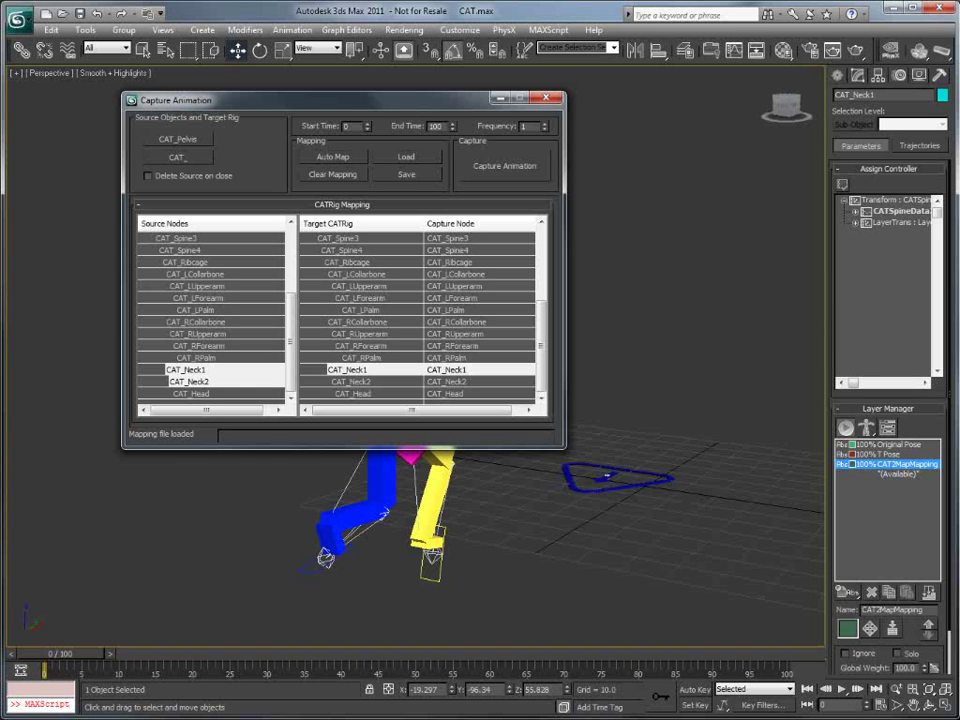
pyautogui.click(505, 166)
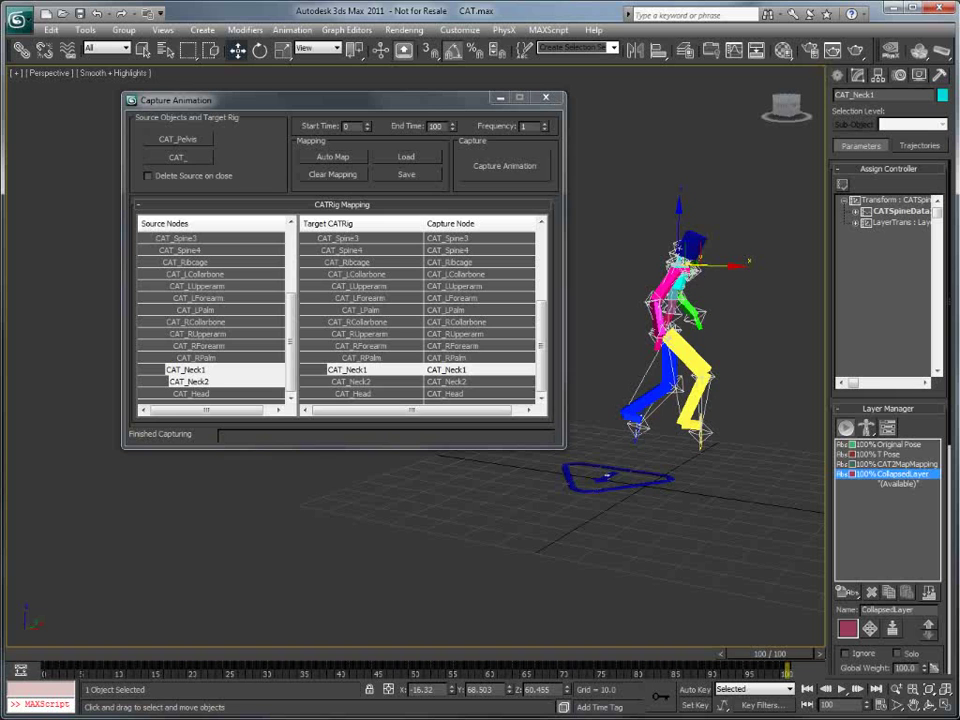
pyautogui.click(546, 98)
pyautogui.moveTo(600, 300); pyautogui.dragTo(455, 292, button='middle')
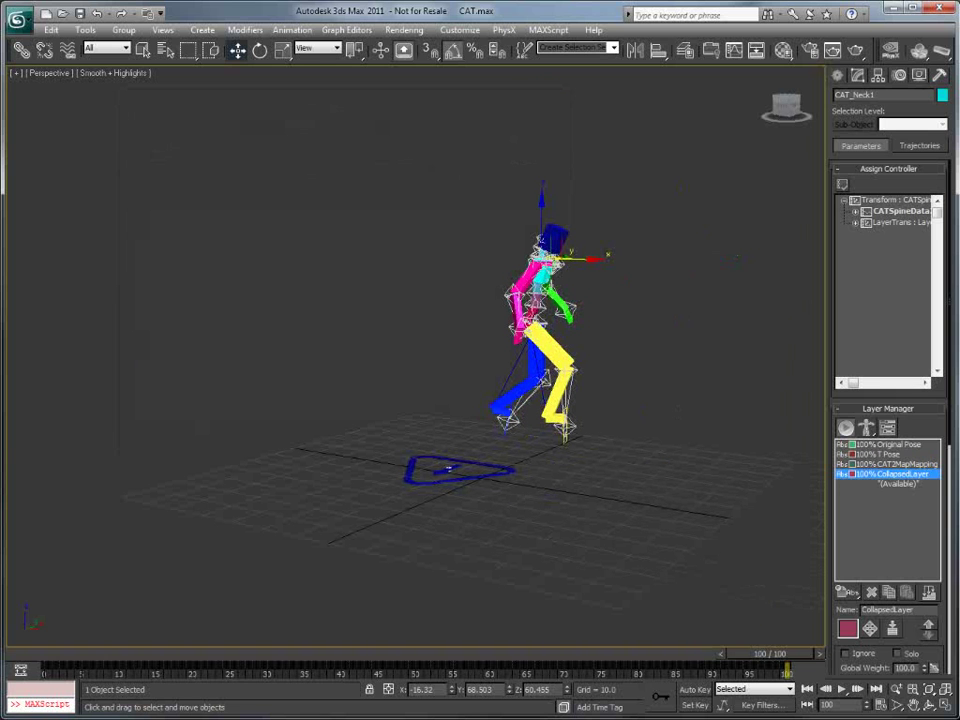
# - Rename the captured CollapsedLayer to FBX Anim 1 and return the timeline to frame 0
pyautogui.doubleClick(887, 610)
pyautogui.write('FBX Anim 1')
pyautogui.press('Return')
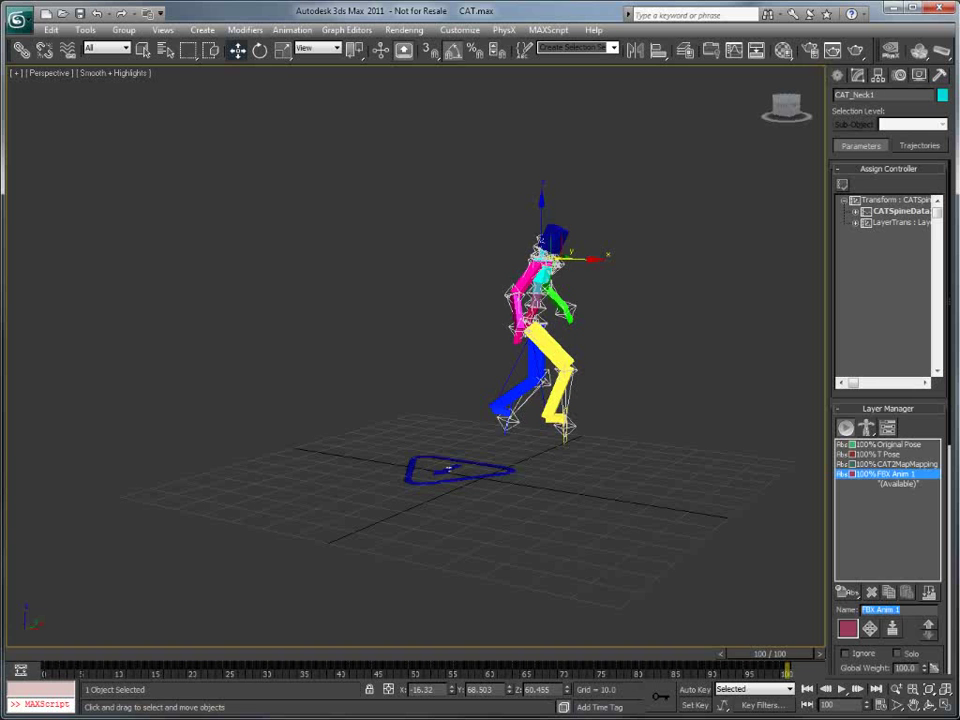
pyautogui.click(844, 653)
pyautogui.moveTo(770, 654); pyautogui.dragTo(60, 654)
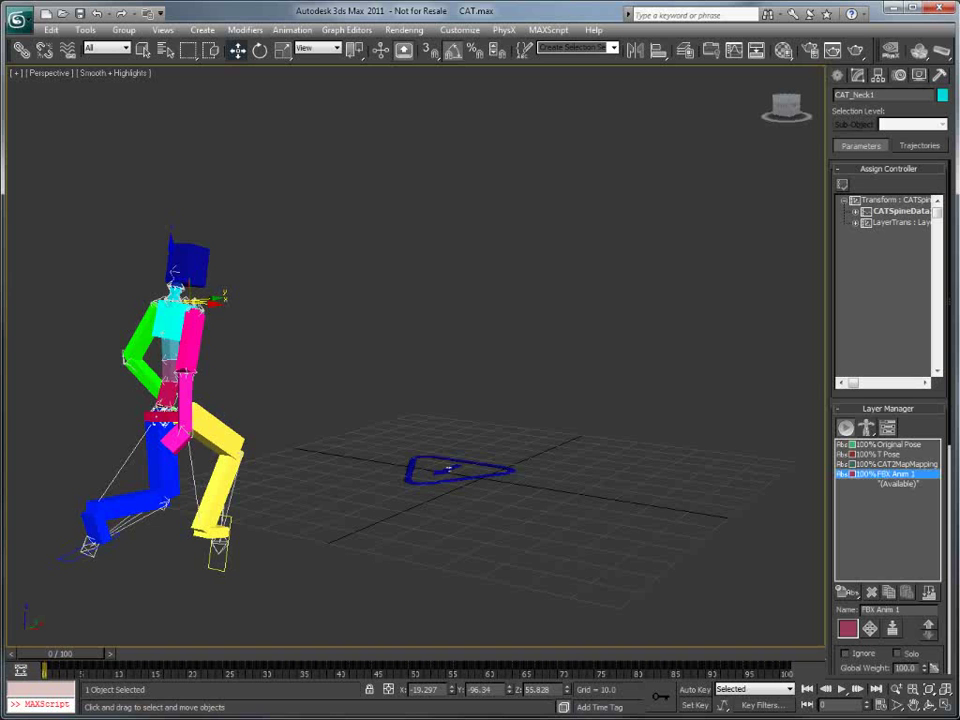
# - Delete the CAT2MapMapping layer and make FBX Anim 1 the active layer
pyautogui.click(895, 464)
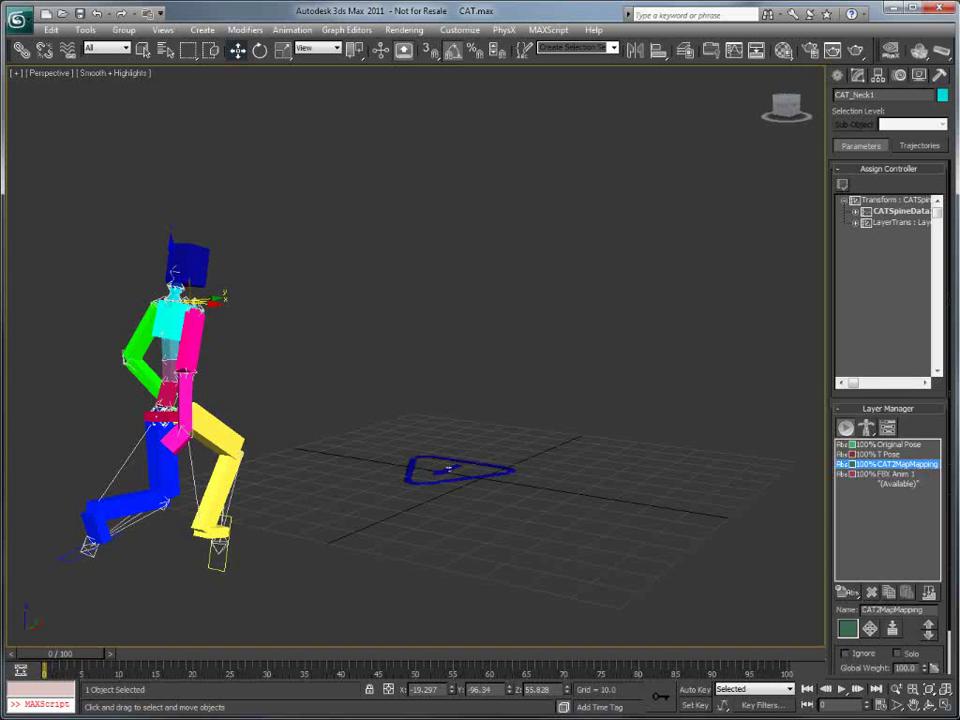
pyautogui.click(871, 592)
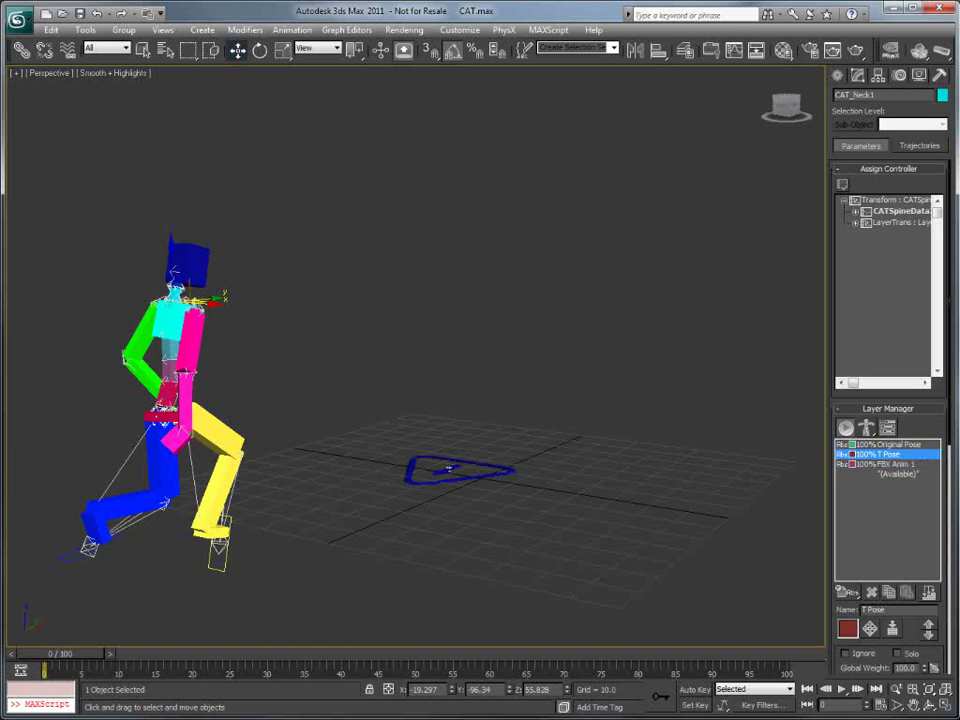
pyautogui.click(895, 464)
# - Play back the captured walkaround motion and return to the first frame
pyautogui.click(842, 689)
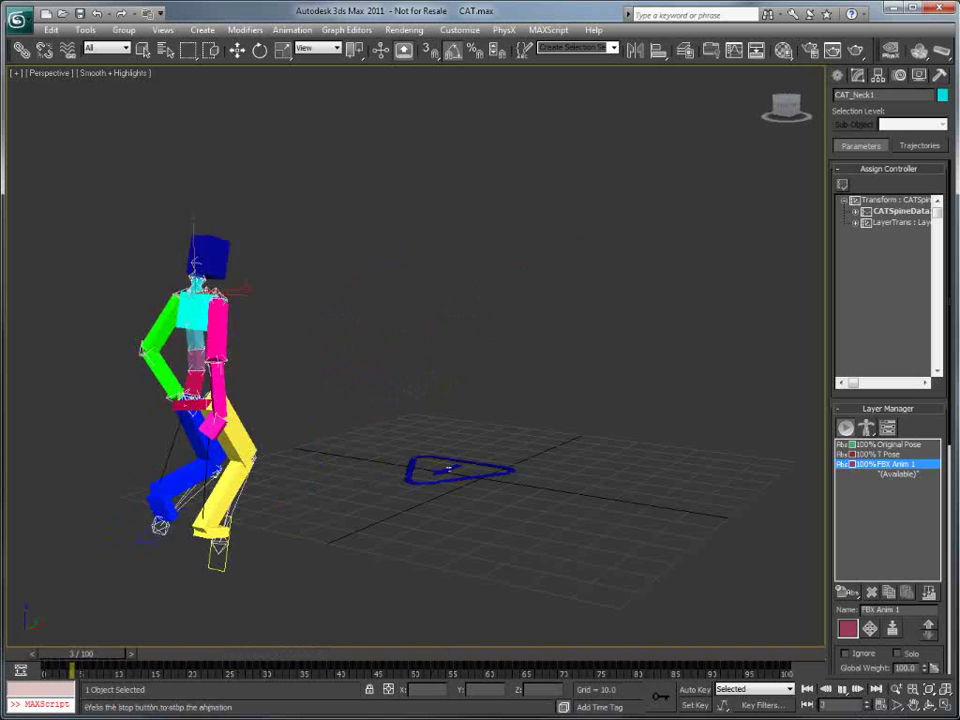
pyautogui.click(843, 689)
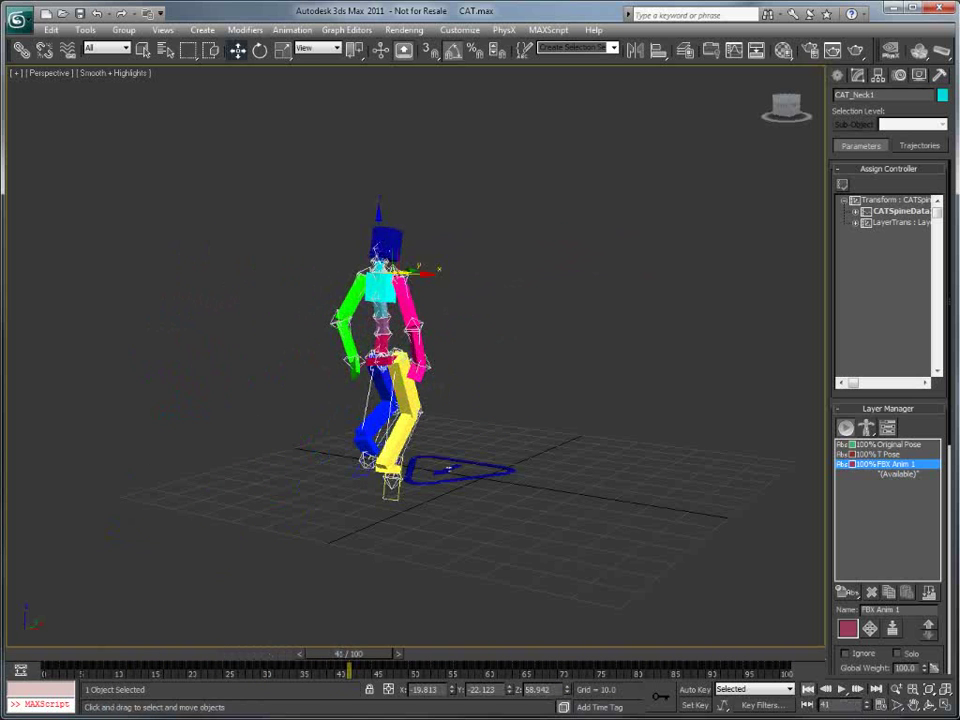
pyautogui.click(807, 689)
# - Display the FBX Anim 1 layer's transform gizmo and move it from the source skeleton onto the grid
pyautogui.moveTo(449, 468); pyautogui.dragTo(460, 464, button='middle')
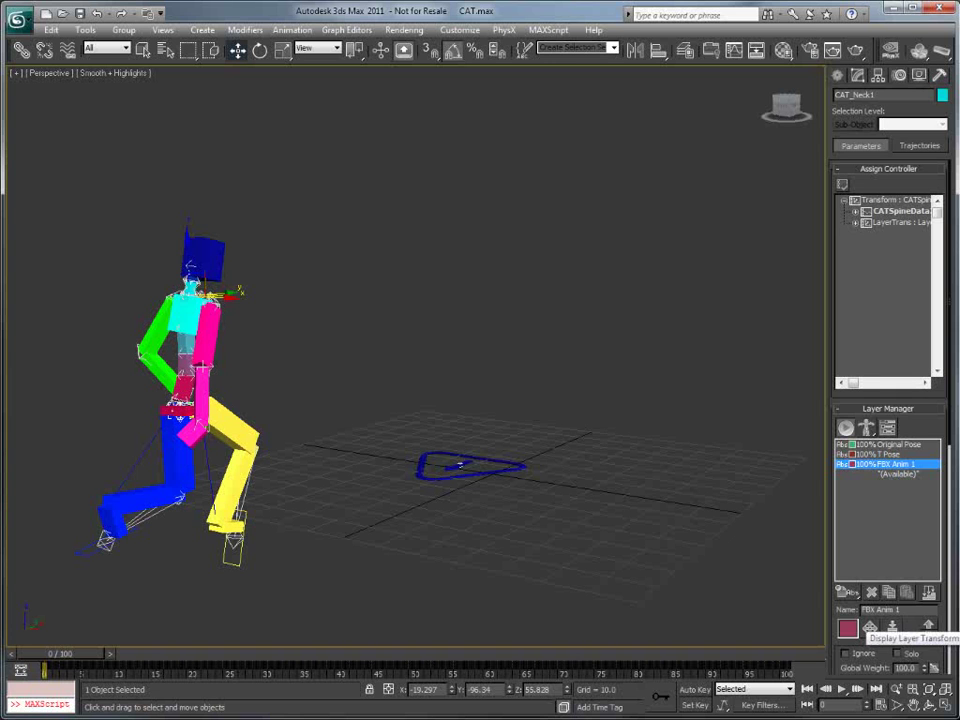
pyautogui.click(869, 627)
pyautogui.click(869, 627)
pyautogui.click(869, 627)
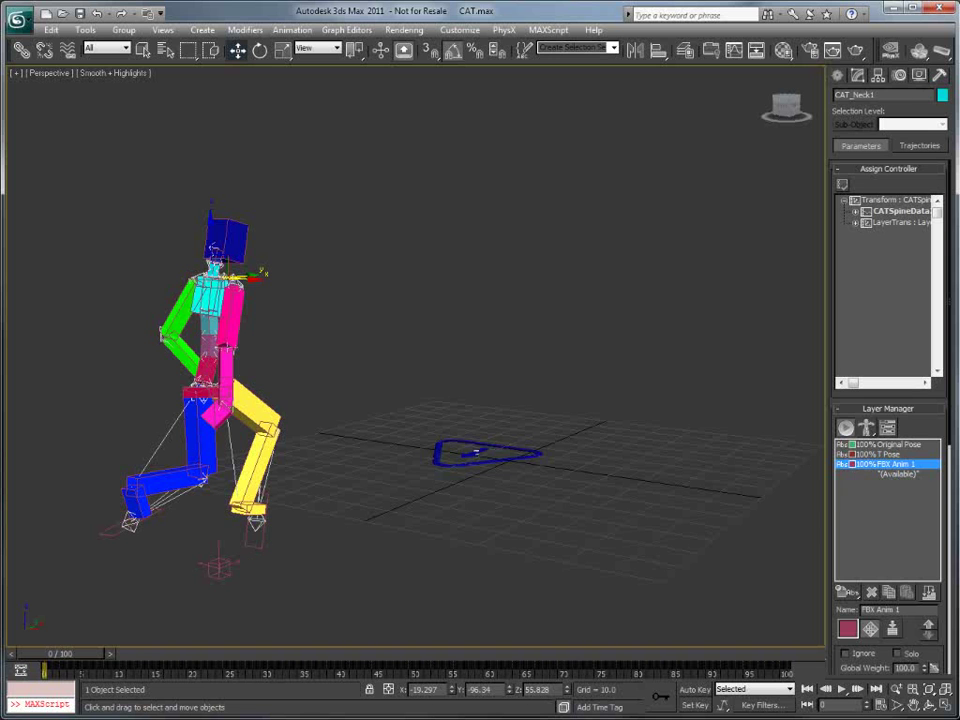
pyautogui.click(218, 568)
pyautogui.moveTo(218, 568); pyautogui.dragTo(537, 440)
# - Reset the layer transform gizmo's absolute X and Y position to 0
pyautogui.press('F12')
pyautogui.rightClick(201, 132)
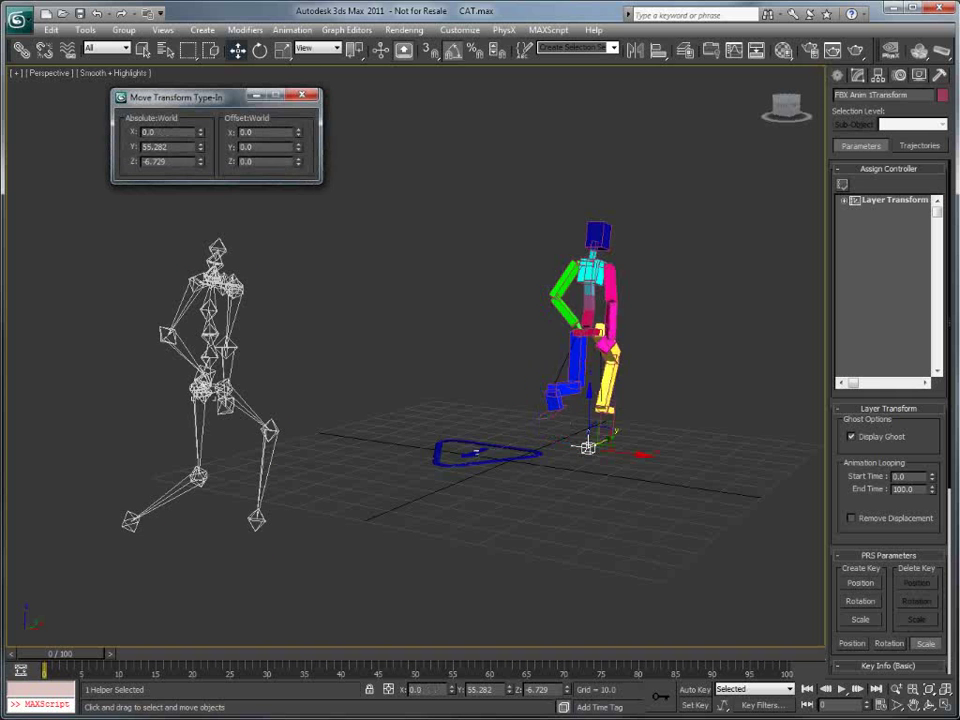
pyautogui.rightClick(201, 147)
# - Rotate the layer transform gizmo by 180 degrees to turn the character around, and hide the gizmo again
pyautogui.click(259, 51)
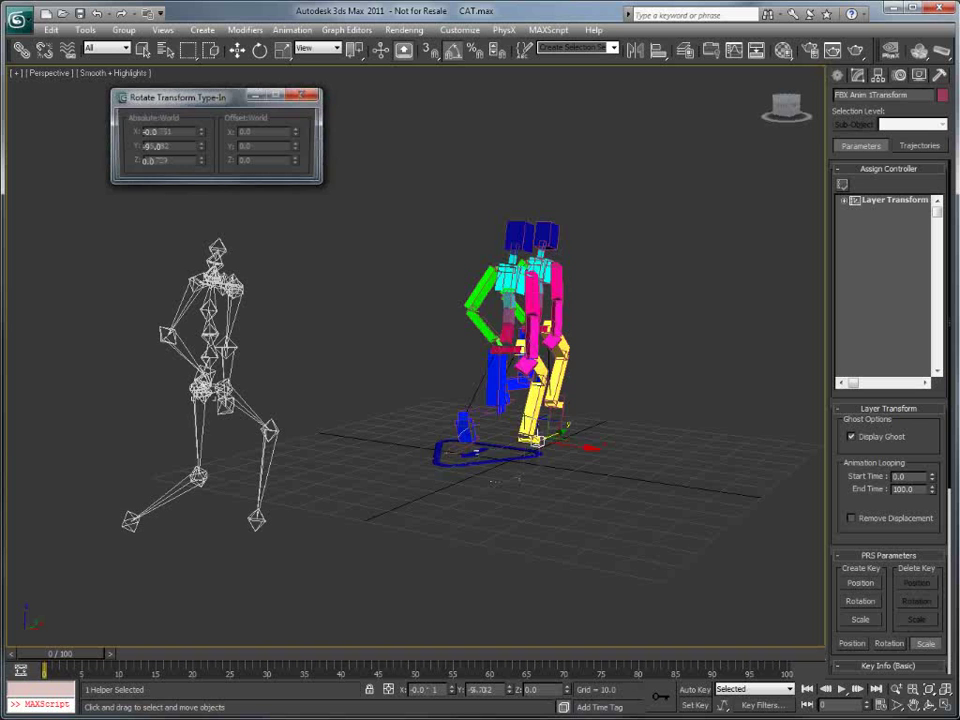
pyautogui.write('180')
pyautogui.press('Return')
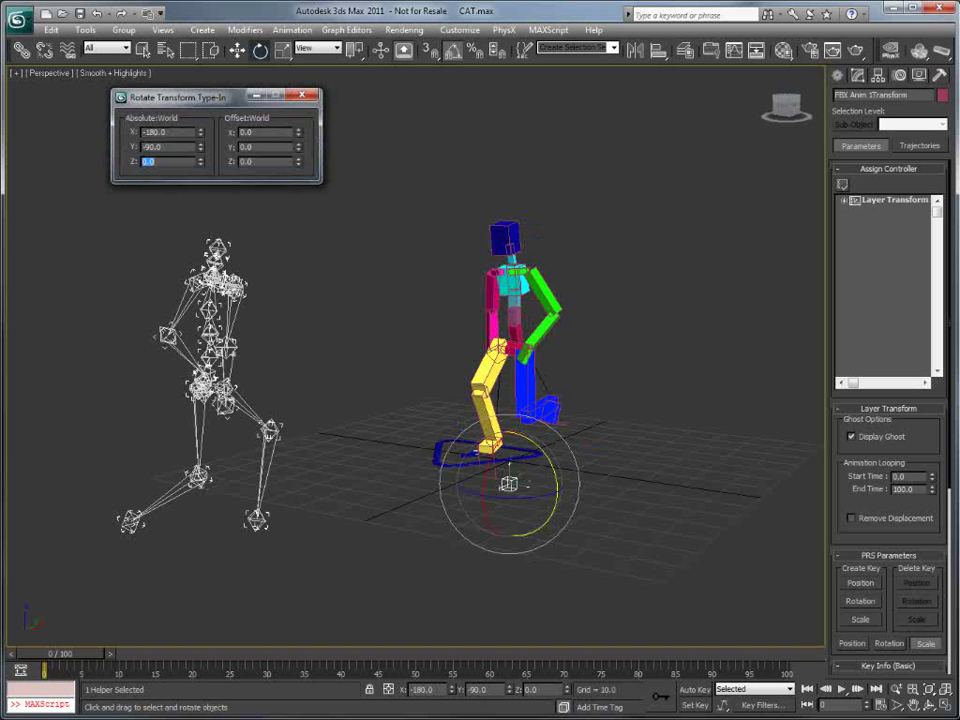
pyautogui.click(302, 95)
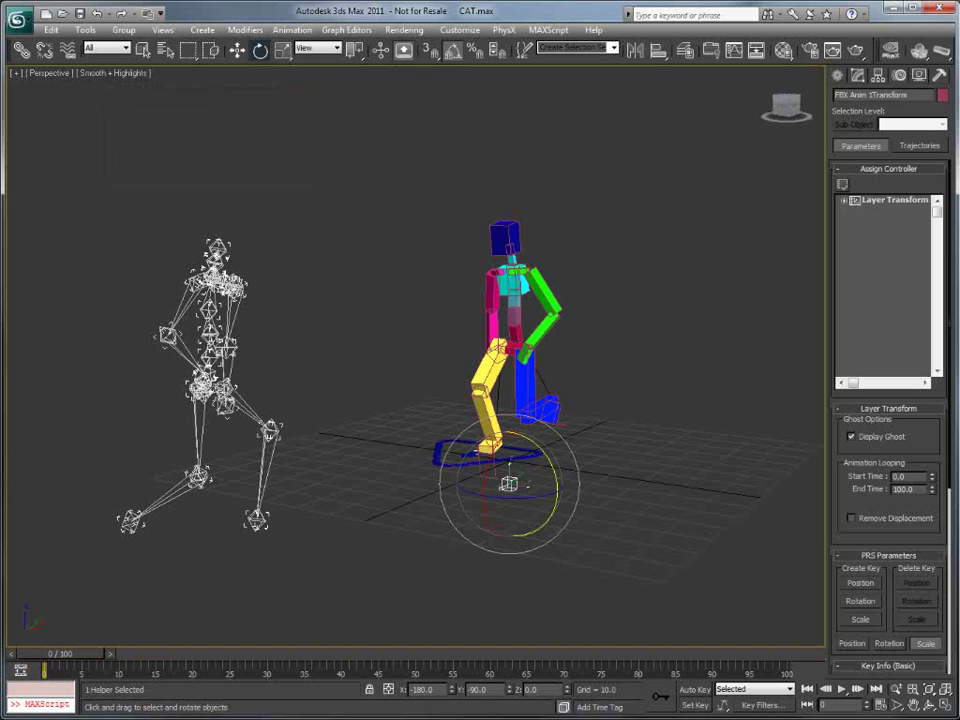
pyautogui.click(526, 380)
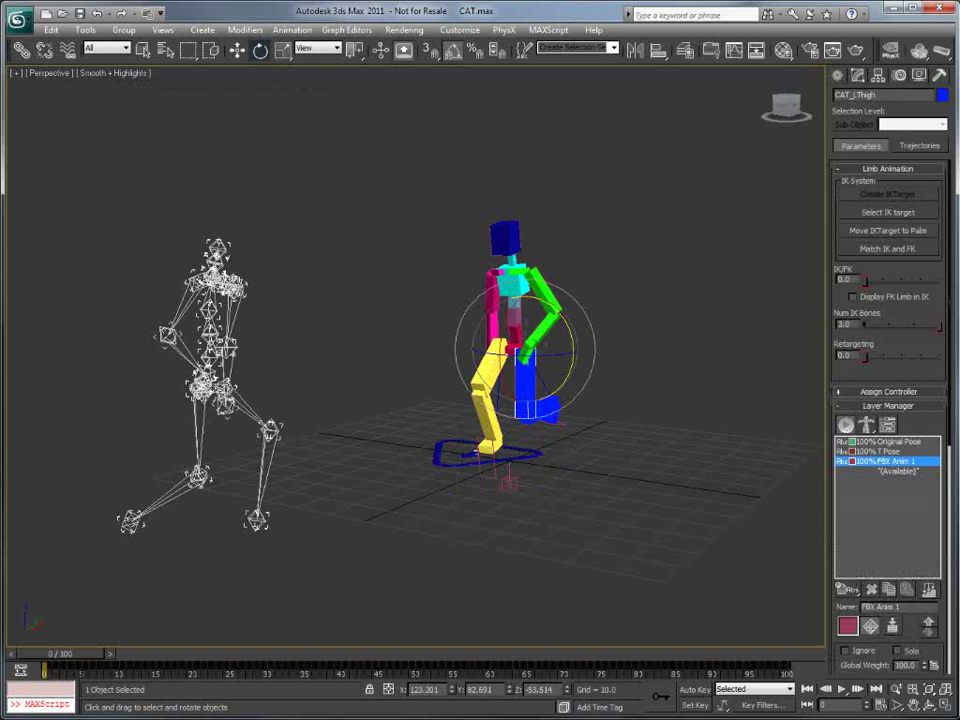
pyautogui.click(870, 627)
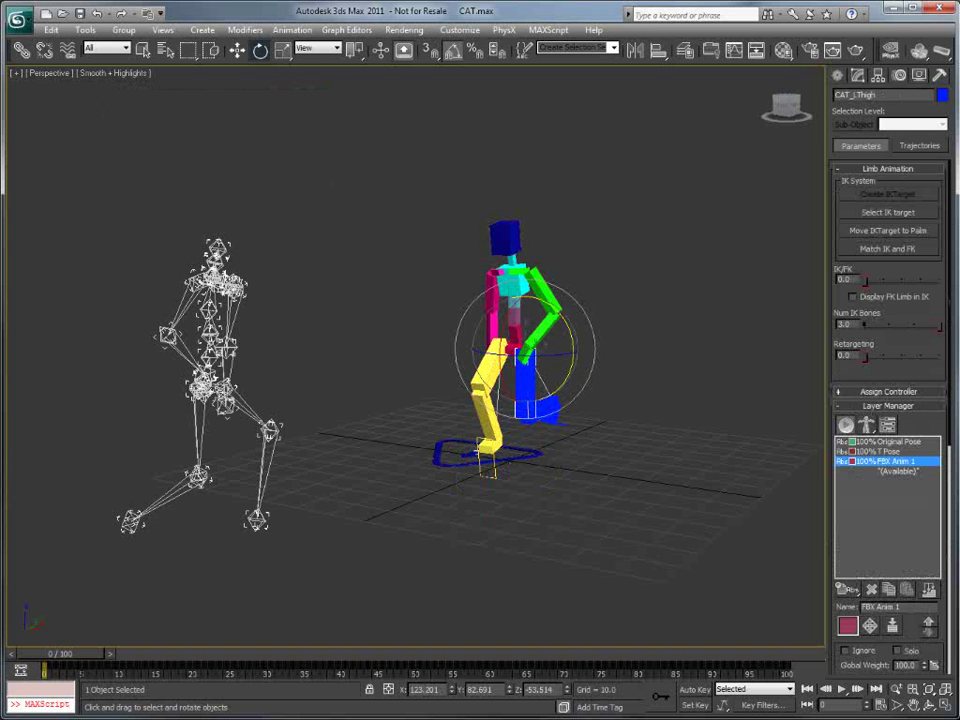
# - Scrub through the relocated animation, and select and delete all helpers of the imported source skeleton
pyautogui.moveTo(61, 654)
pyautogui.mouseDown()
pyautogui.moveTo(758, 654)
pyautogui.moveTo(62, 654)
pyautogui.mouseUp()
pyautogui.press('e')
pyautogui.moveTo(86, 193); pyautogui.dragTo(330, 581)
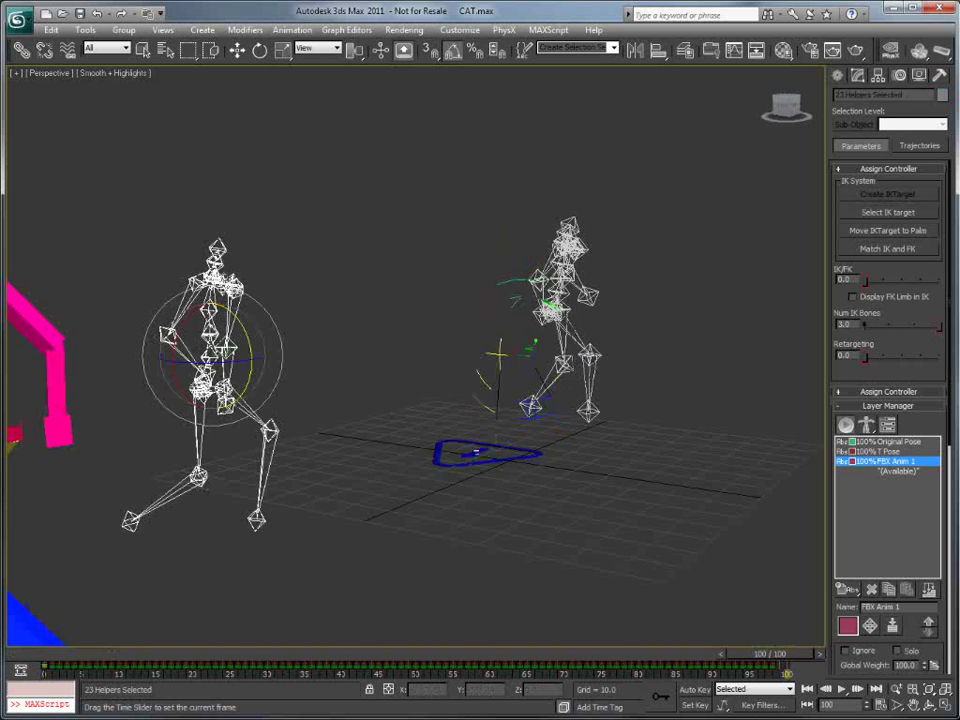
pyautogui.scroll(3, 330, 450)
pyautogui.scroll(3, 330, 450)
pyautogui.moveTo(330, 450); pyautogui.dragTo(334, 388, button='middle')
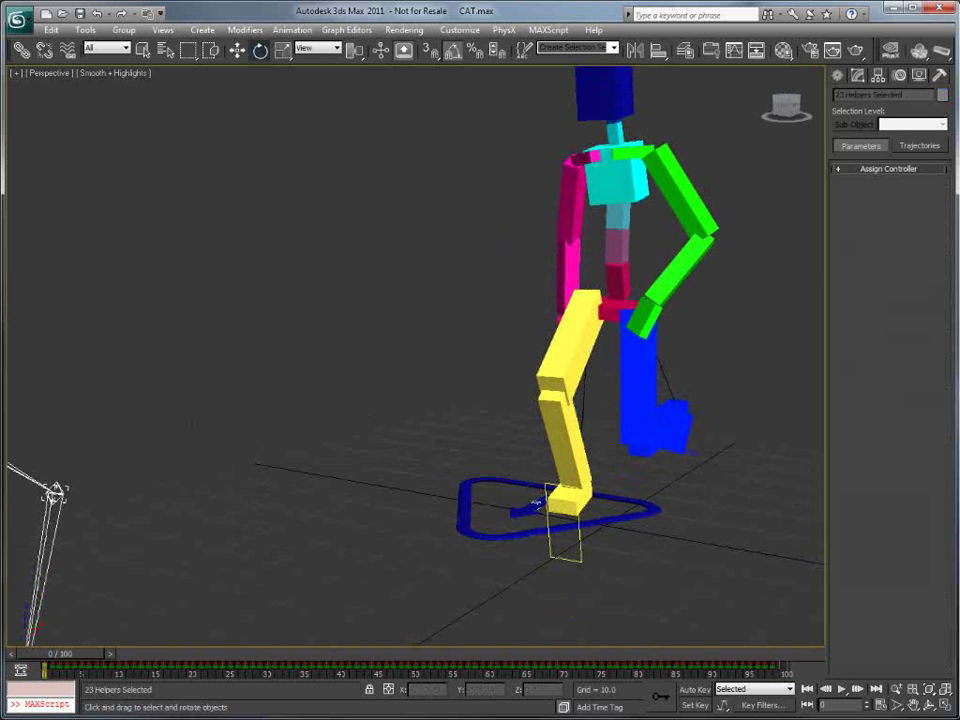
pyautogui.moveTo(536, 503)
pyautogui.mouseDown(button='middle')
pyautogui.moveTo(530, 547)
pyautogui.moveTo(537, 497)
pyautogui.mouseUp(button='middle')
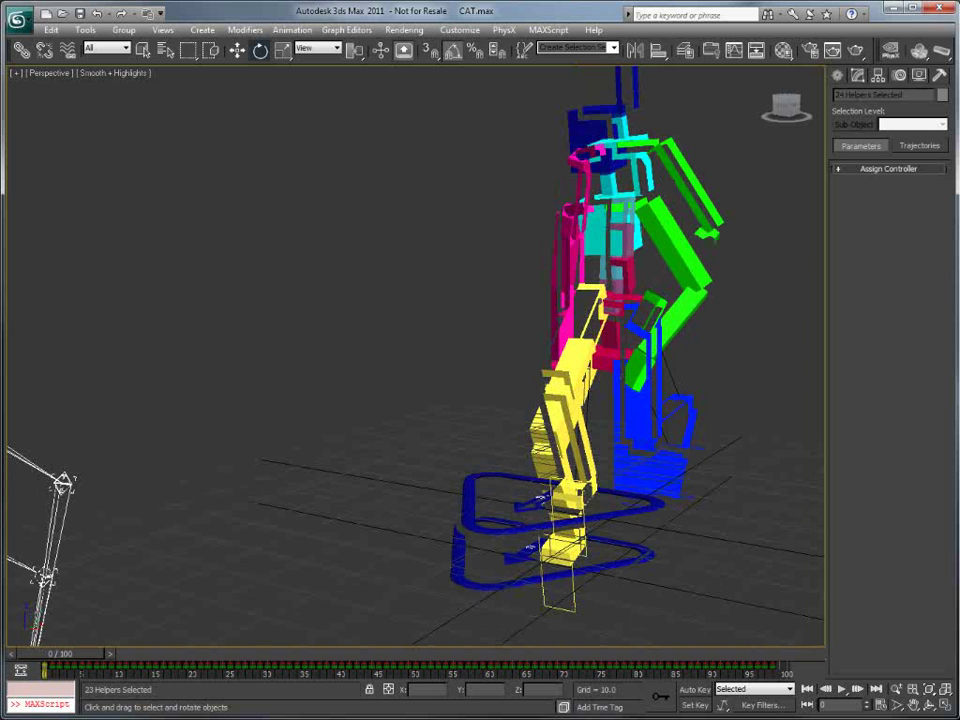
pyautogui.press('Delete')
# - Scrub through the remaining CAT rig's animation and select one of its upper spine bones
pyautogui.scroll(-5, 537, 497)
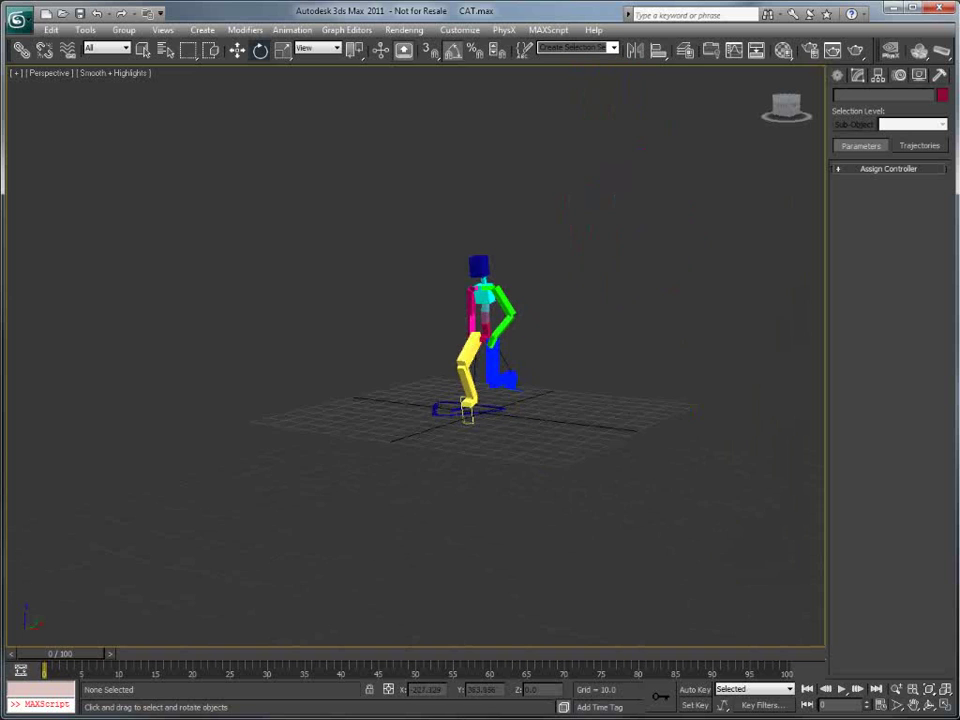
pyautogui.moveTo(60, 653)
pyautogui.mouseDown()
pyautogui.moveTo(630, 654)
pyautogui.moveTo(44, 654)
pyautogui.mouseUp()
pyautogui.scroll(5, 455, 296)
pyautogui.click(508, 320)
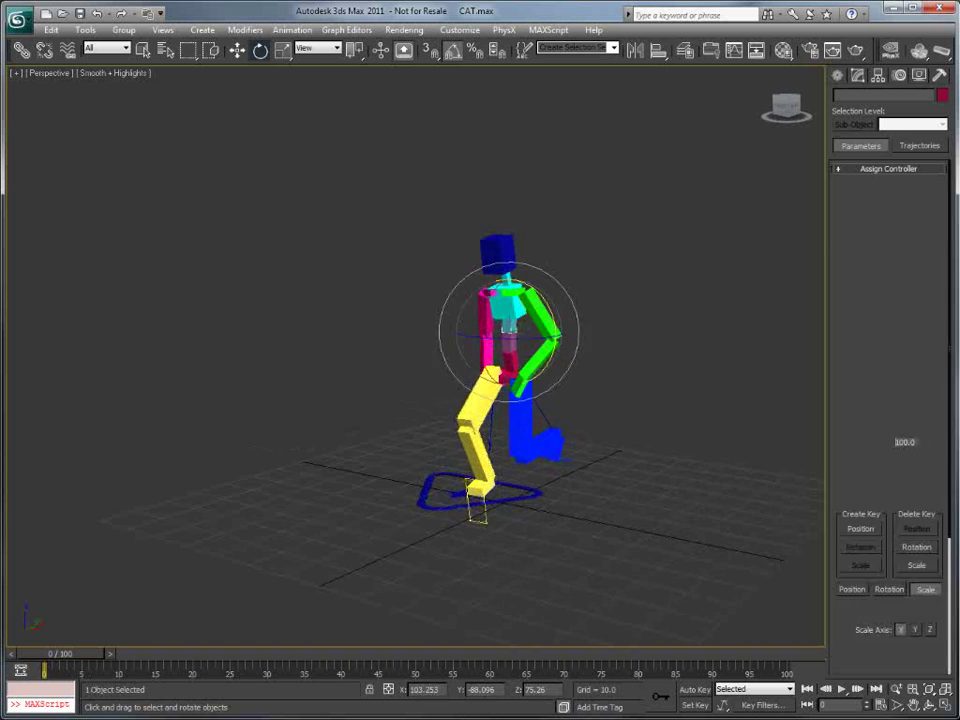